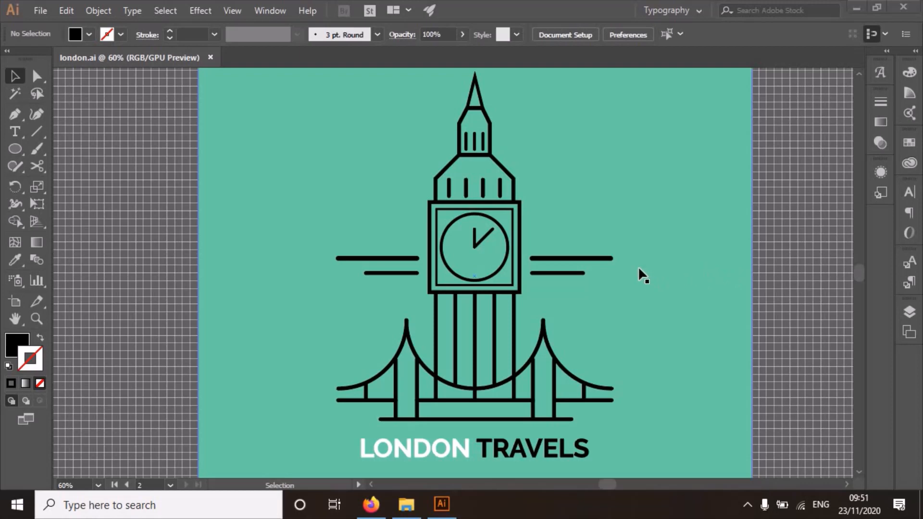
Step: Create a new 1280 x 1024 px document from the Web preset and show the grid
left_click(41, 10)
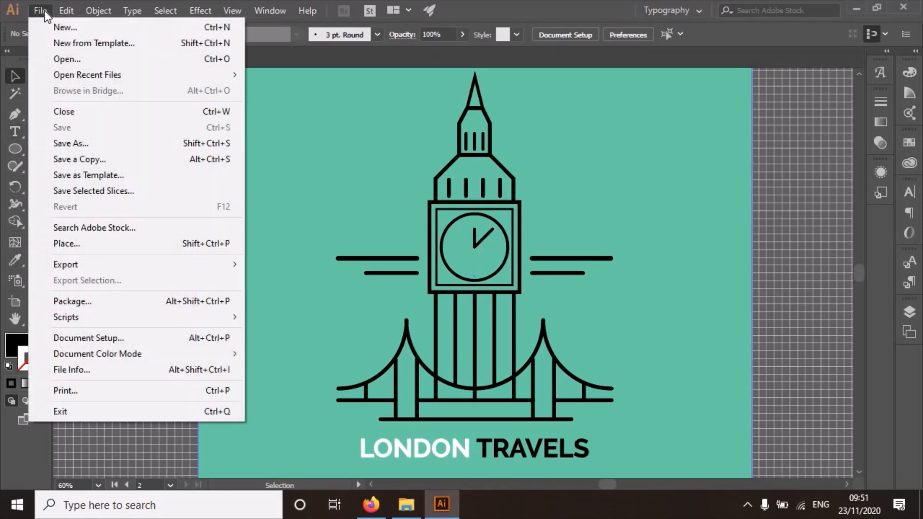
mouse_move(67, 10)
left_click(51, 30)
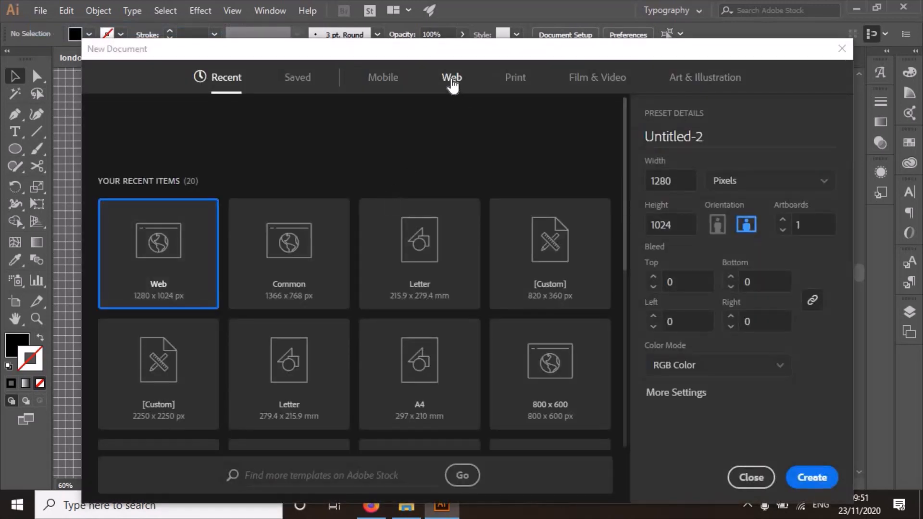
left_click(451, 82)
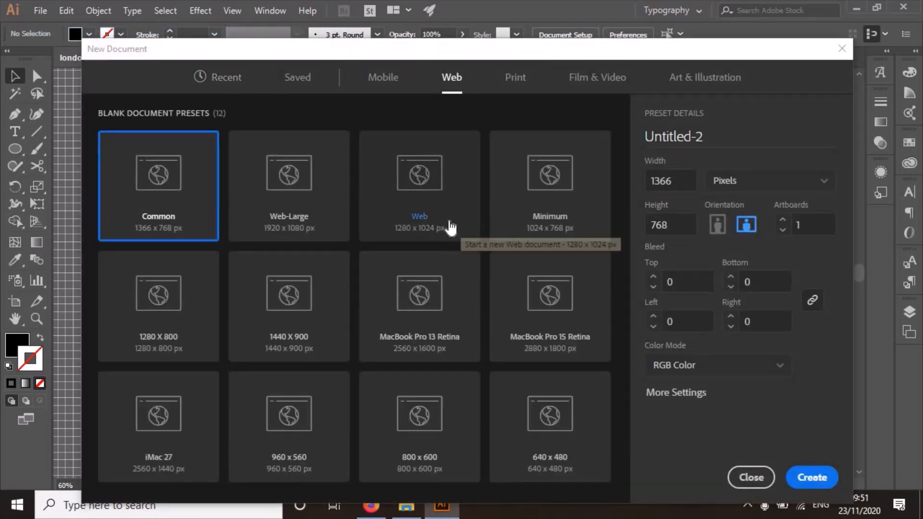
left_click(431, 189)
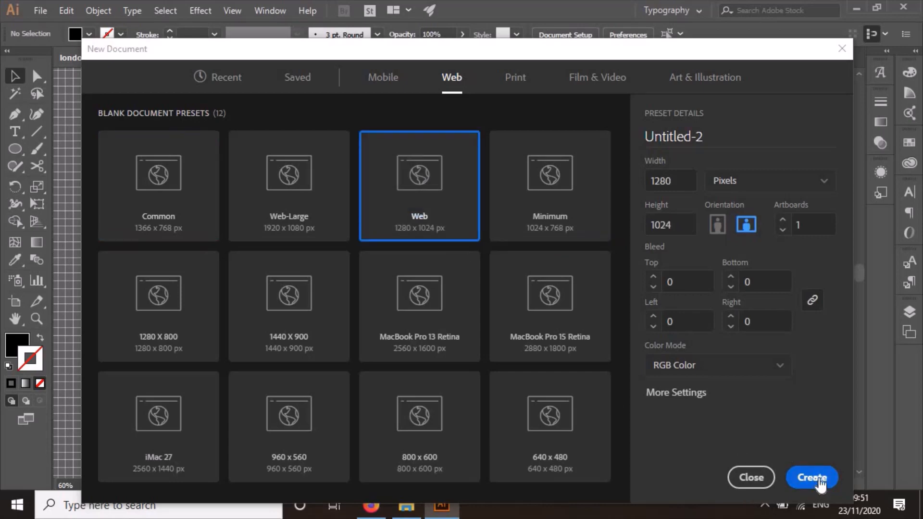
left_click(818, 477)
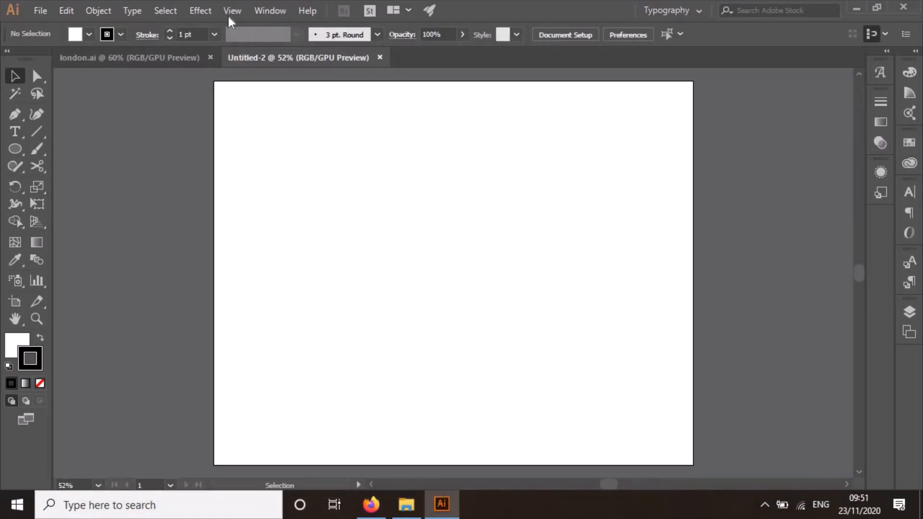
left_click(234, 11)
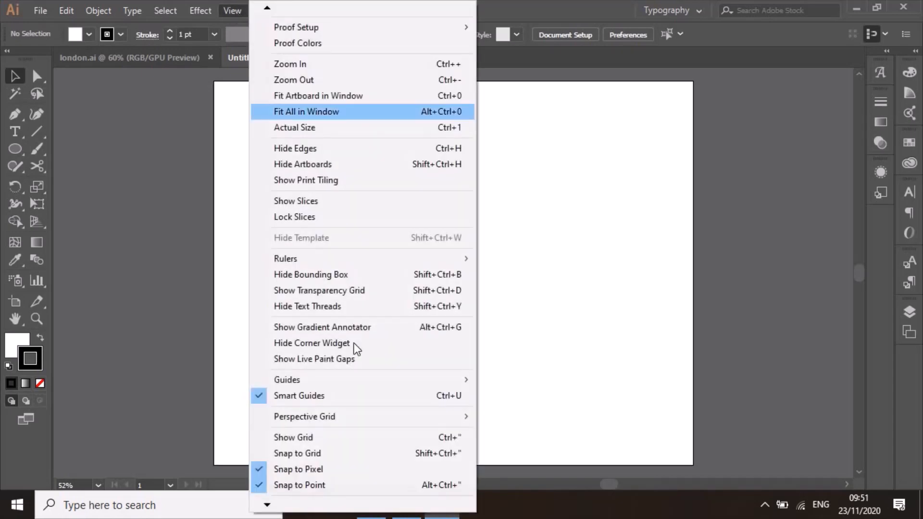
left_click(316, 437)
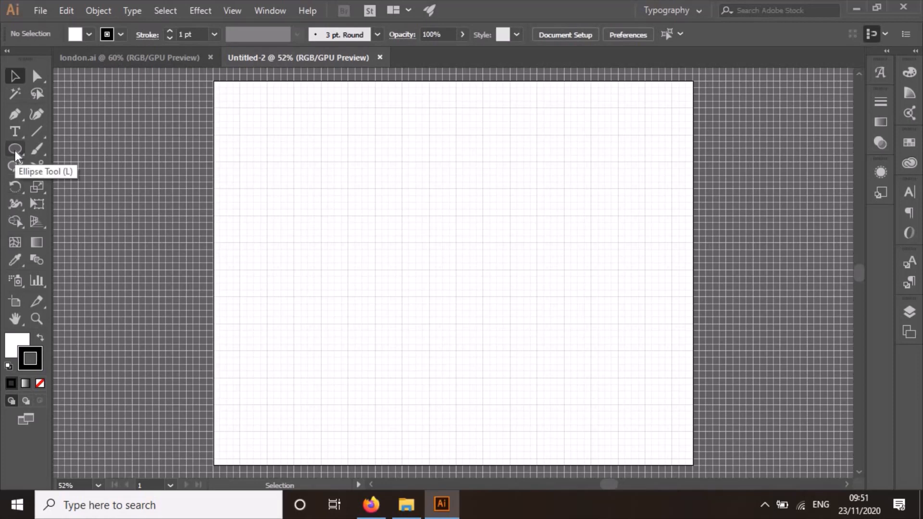
Step: Review the london.ai logo and the Big Ben photos in Firefox as references, and return to the blank document in Illustrator
left_click(119, 55)
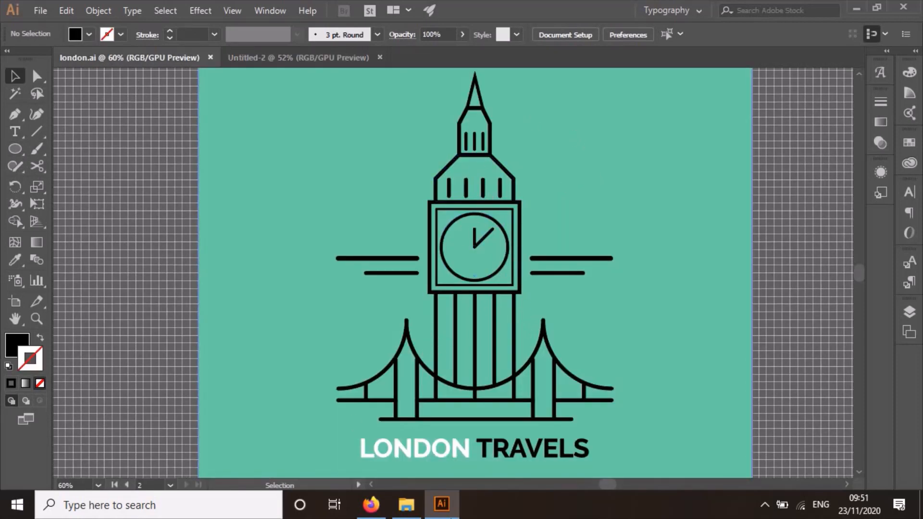
left_click(381, 504)
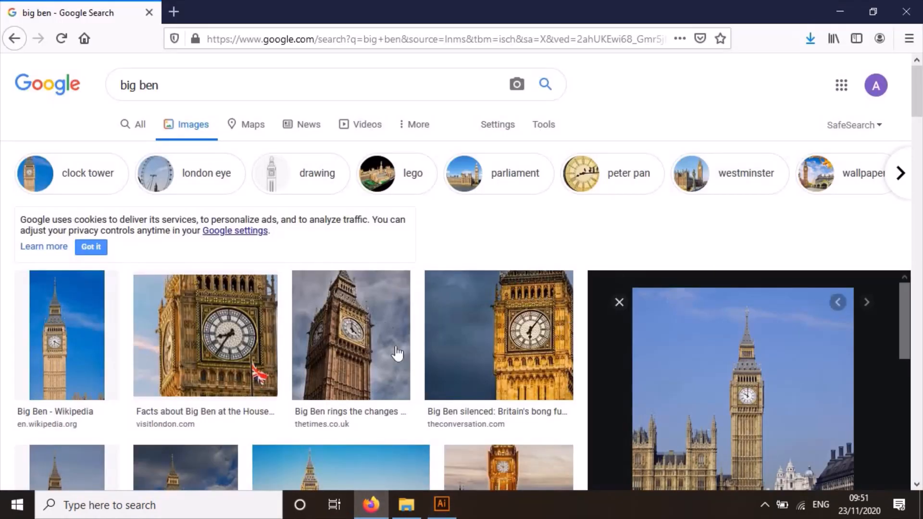
scroll(700, 371, "down", 3)
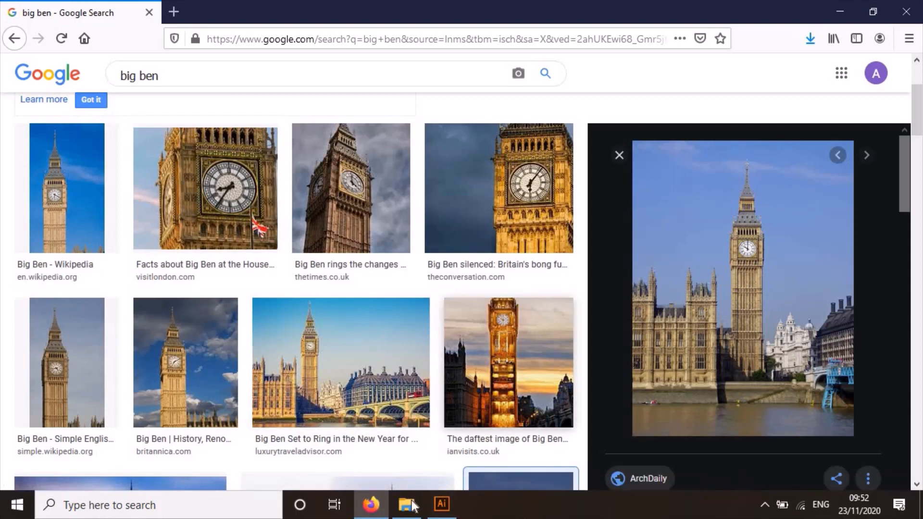
left_click(451, 515)
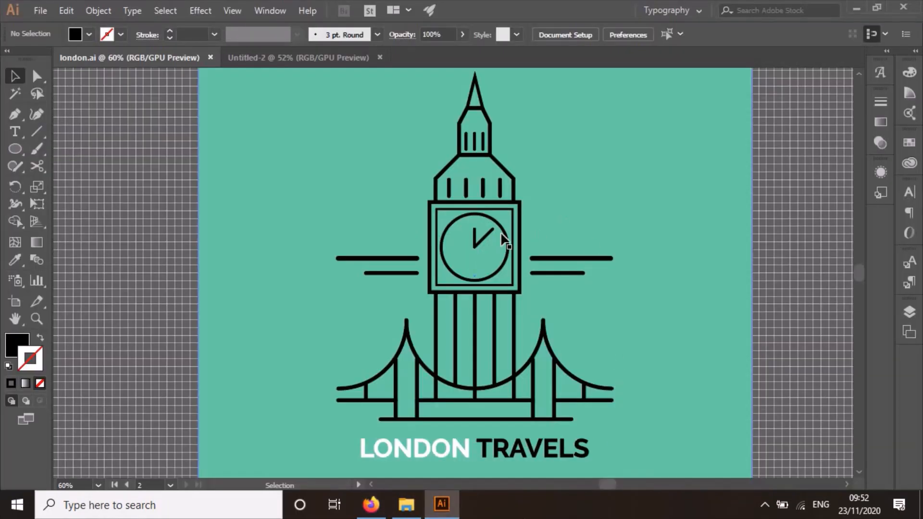
left_click(247, 57)
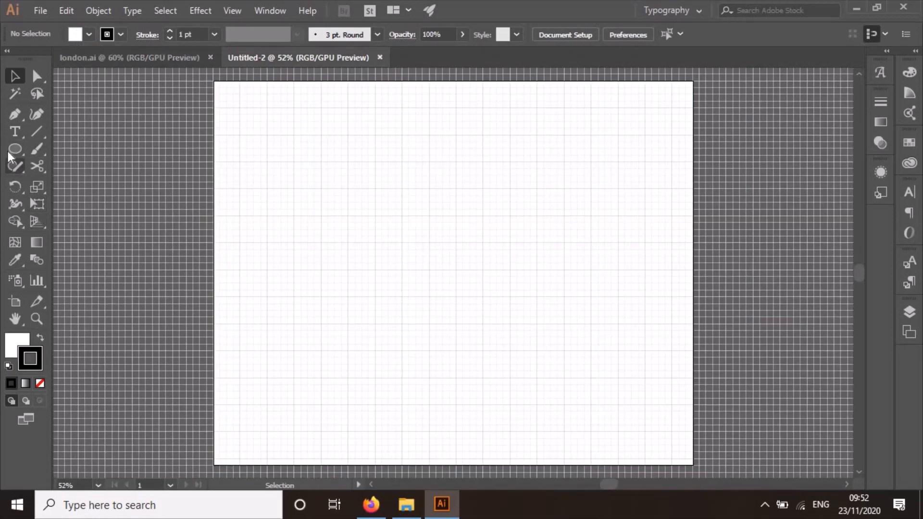
Step: Draw a square of about 219 px near the artboard's centre with the Rectangle tool and set its width to 216 px
left_click_drag(15, 151, 71, 150)
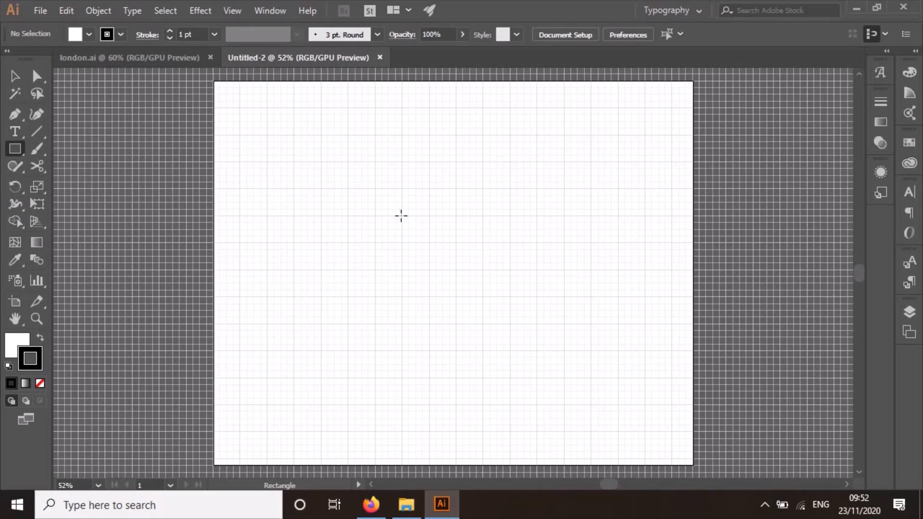
left_click_drag(401, 216, 485, 298)
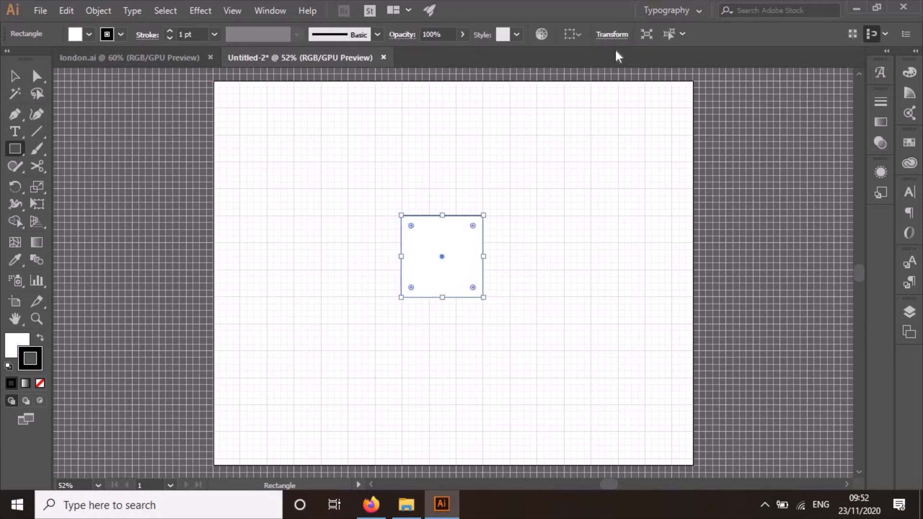
left_click(611, 34)
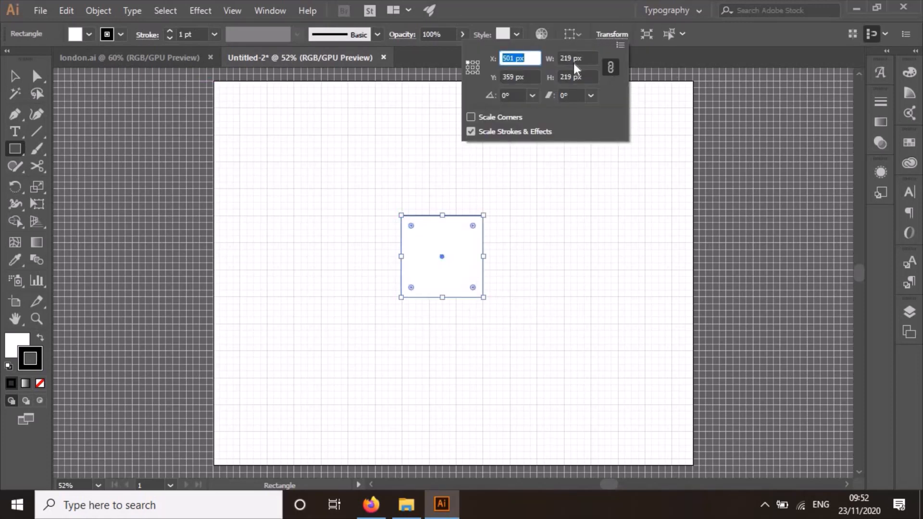
left_click(572, 61)
key("BackSpace")
type("6")
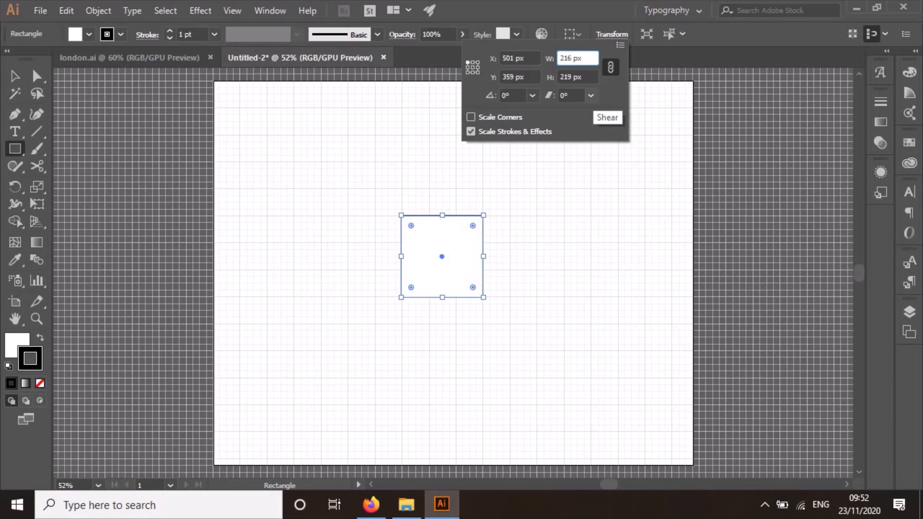
Step: Unlink the square's width and height proportions and set its height to 216 px
left_click(571, 76)
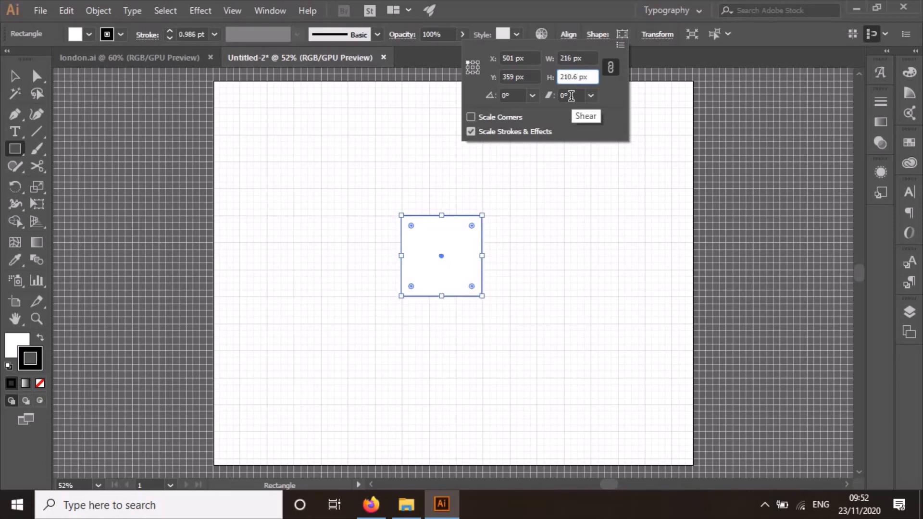
left_click(611, 67)
left_click(574, 77)
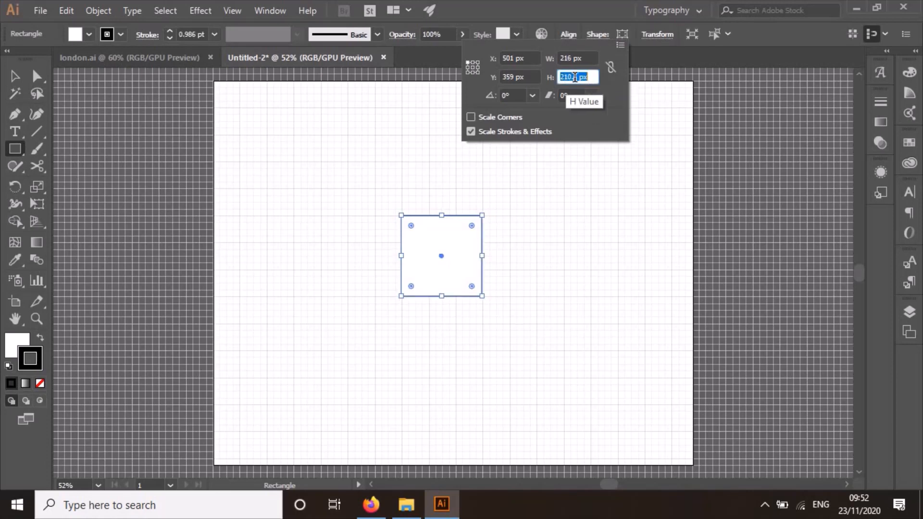
left_click(578, 77)
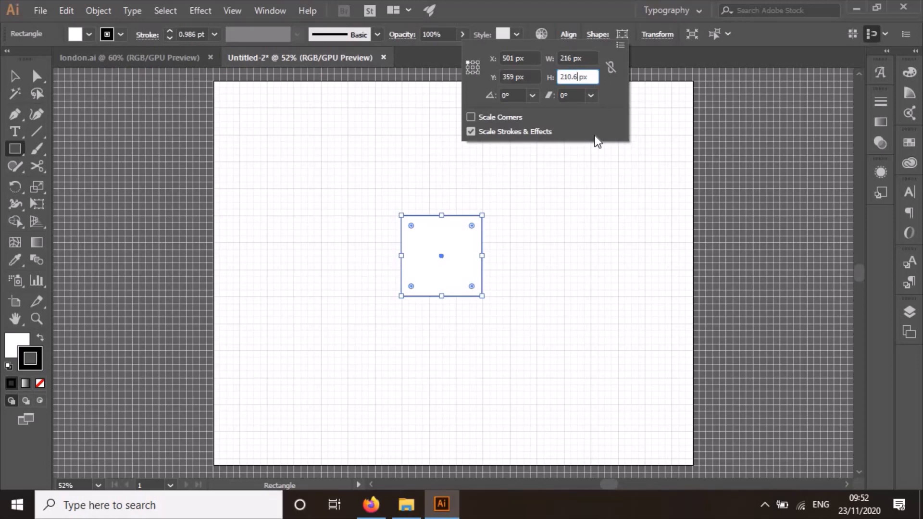
key("BackSpace")
key("BackSpace")
key("BackSpace")
type("6")
key("Return")
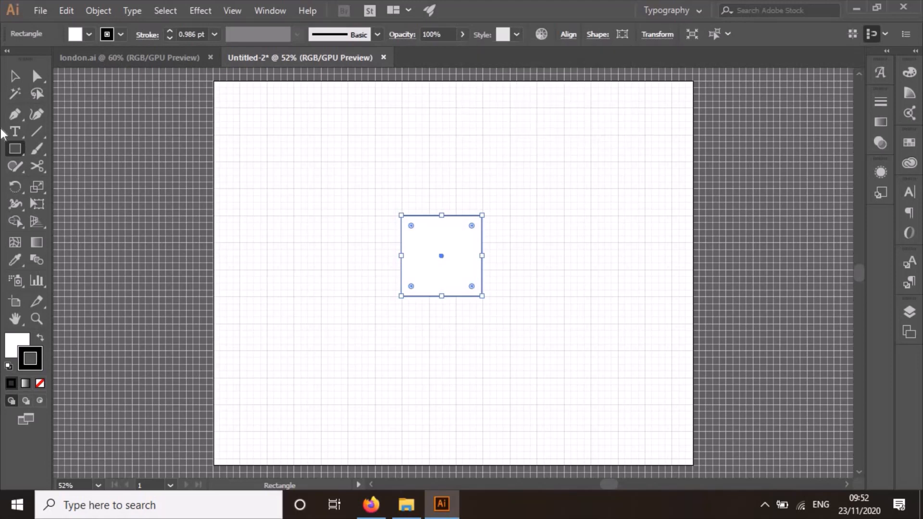
Step: Set the square's fill to None
left_click(89, 33)
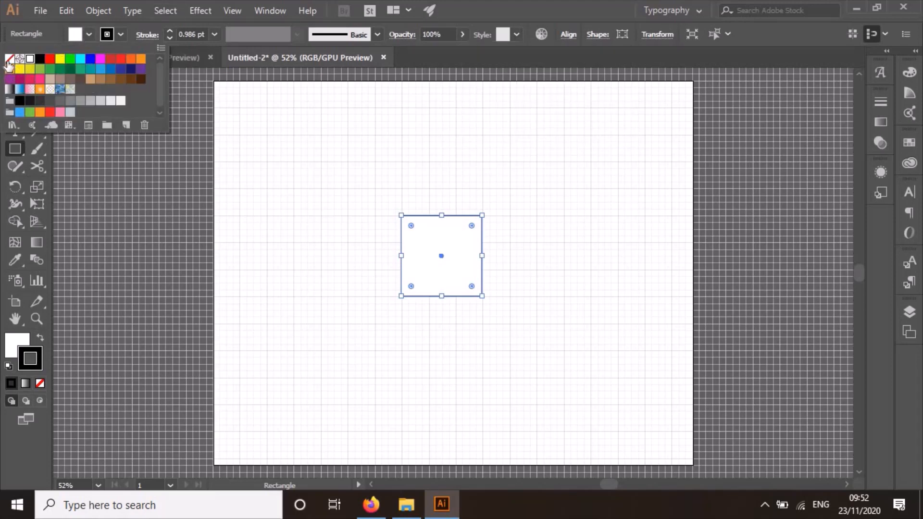
left_click(9, 59)
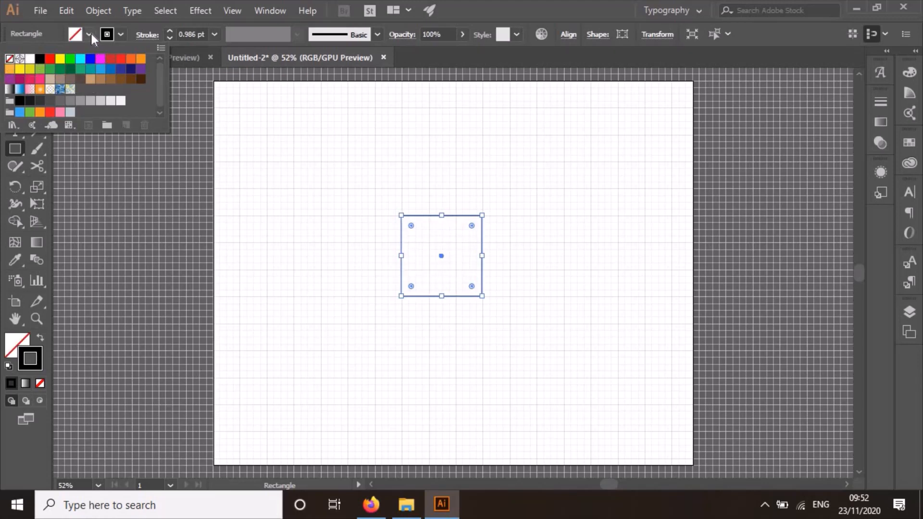
left_click(91, 33)
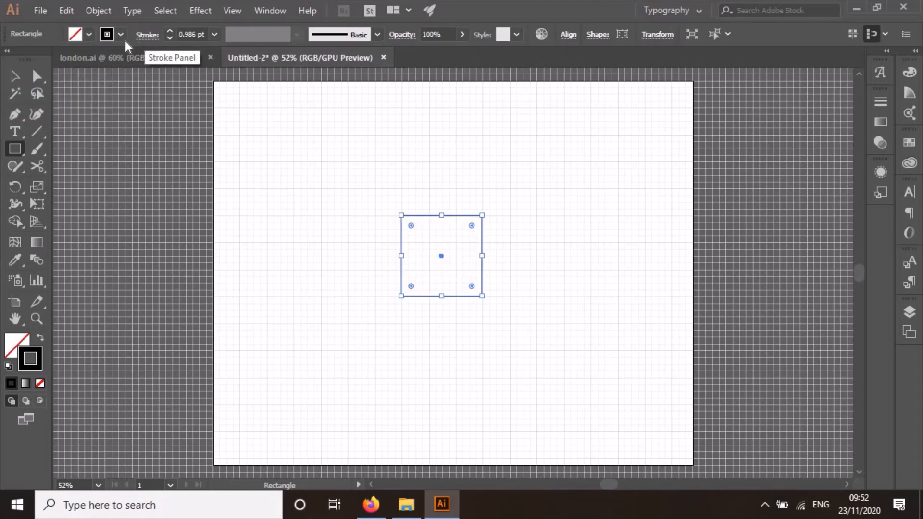
Step: Increase the square's stroke weight to 8 pt and deselect it
left_click(120, 34)
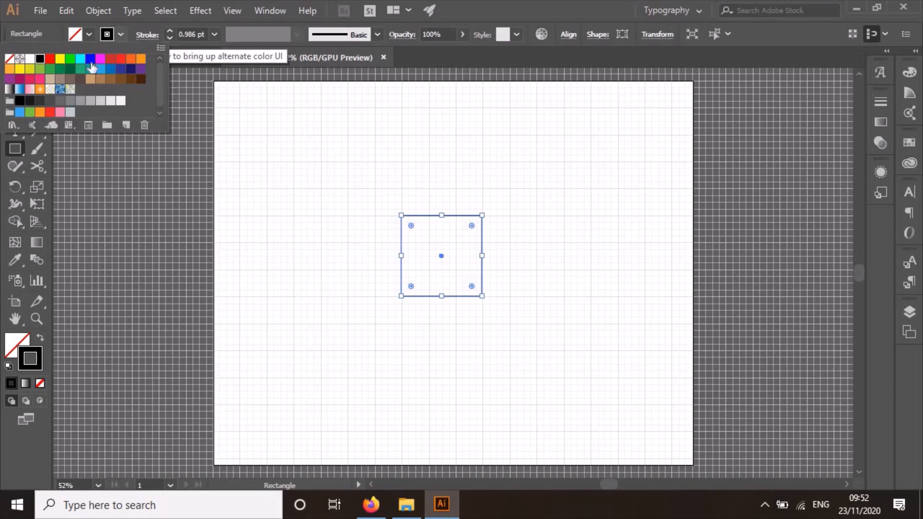
left_click(170, 31)
left_click(168, 31)
left_click(168, 31)
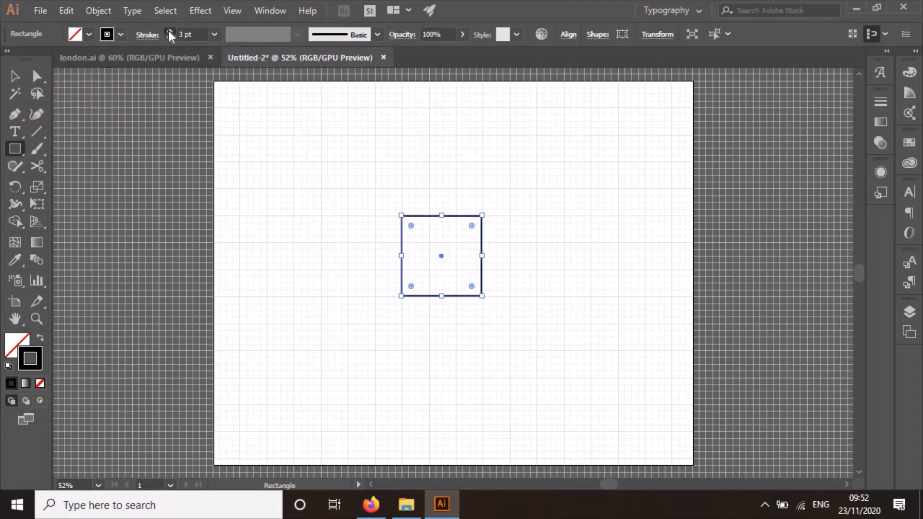
left_click(168, 31)
left_click(168, 30)
left_click(168, 29)
left_click(168, 30)
left_click(168, 31)
left_click(169, 30)
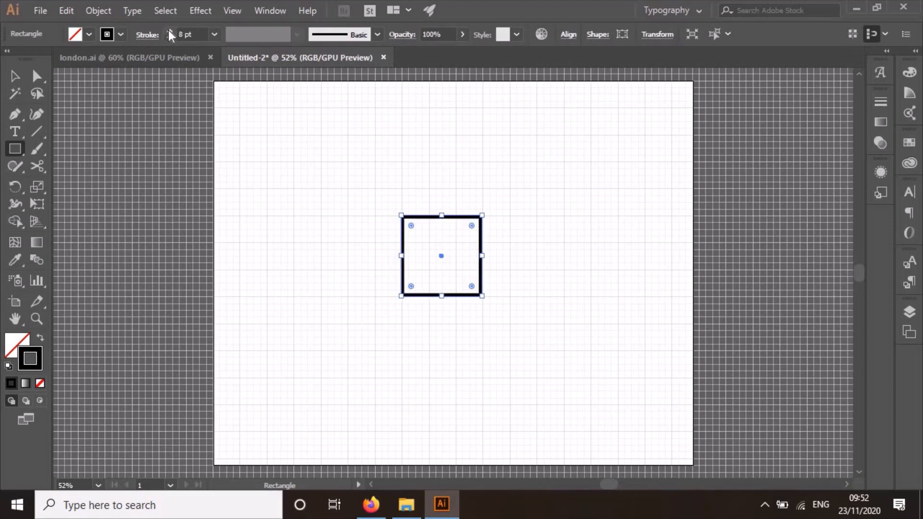
left_click(15, 76)
left_click(327, 299)
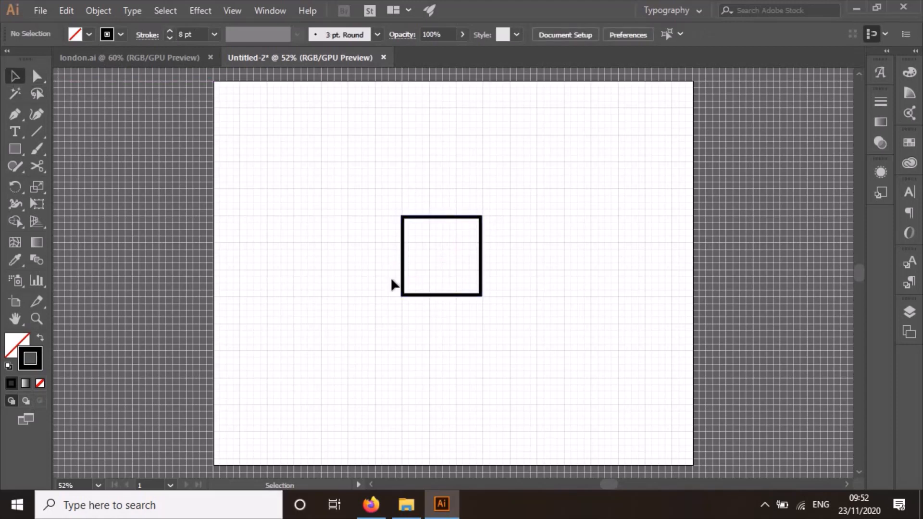
Step: Nudge the square slightly sideways so its left edge lines up with the grid line
key("ctrl+1")
key("ctrl+plus")
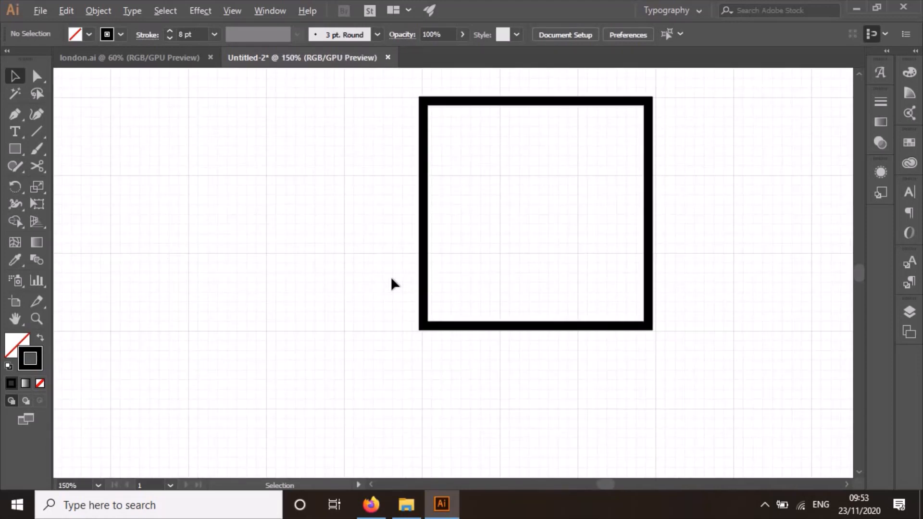
left_click_drag(461, 104, 466, 102)
left_click(432, 125)
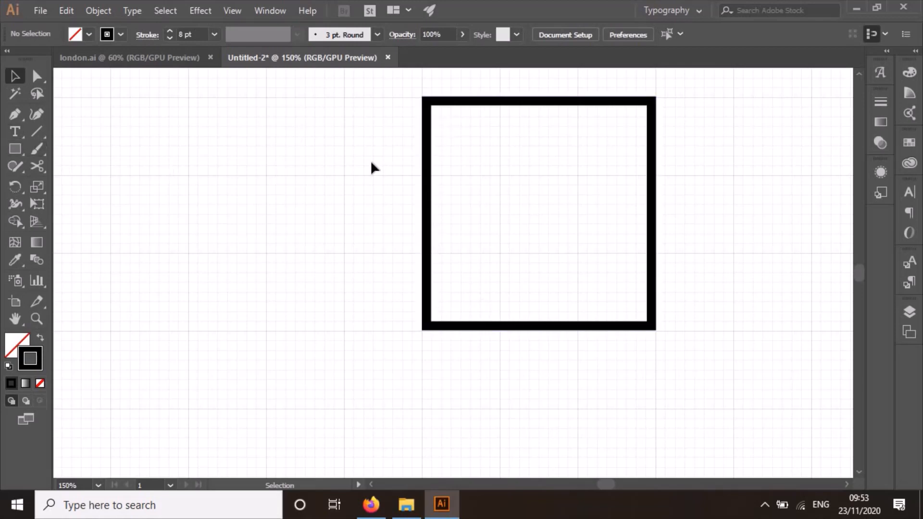
Step: Create a second square of exactly 180 x 180 px beside the first one with the Rectangle tool
left_click(15, 148)
left_click(285, 213)
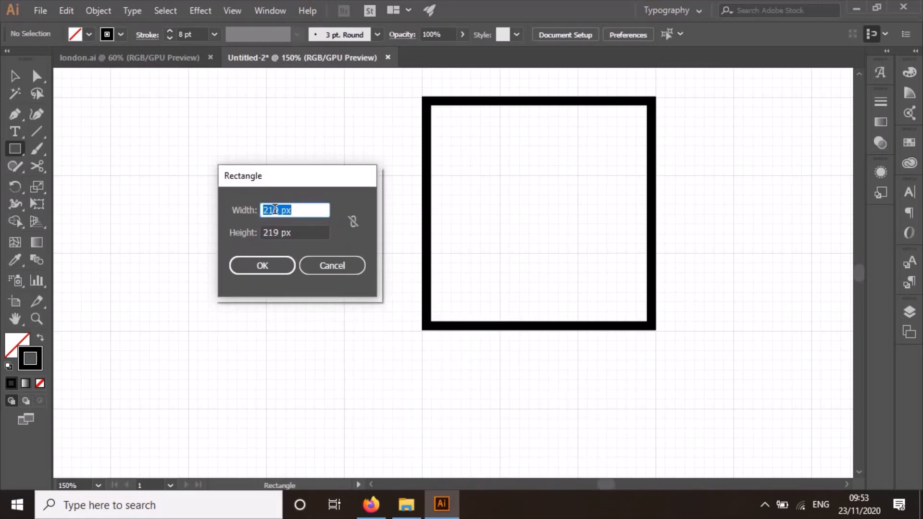
left_click(278, 210)
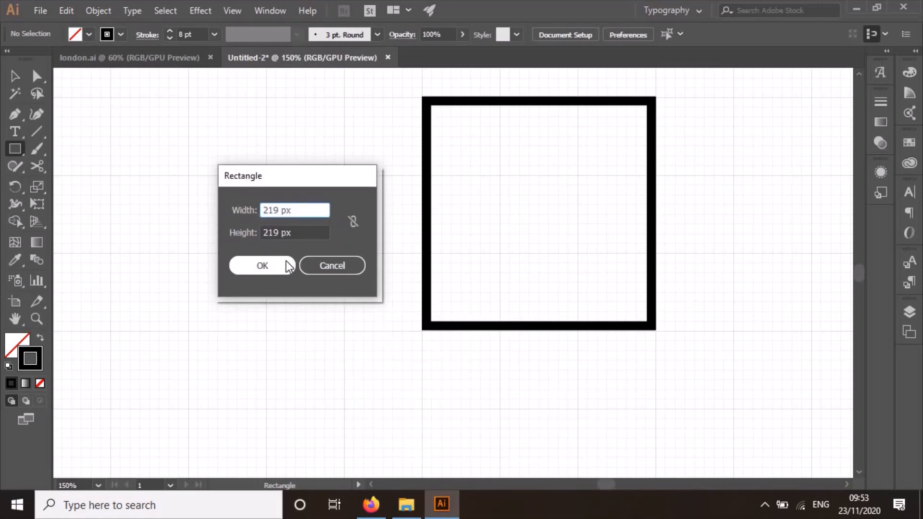
key("BackSpace")
key("BackSpace")
key("BackSpace")
type("180")
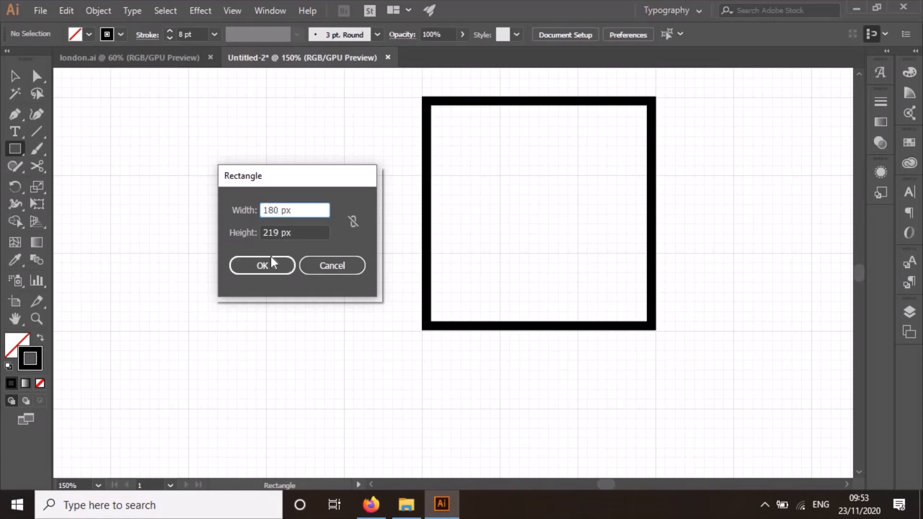
key("Tab")
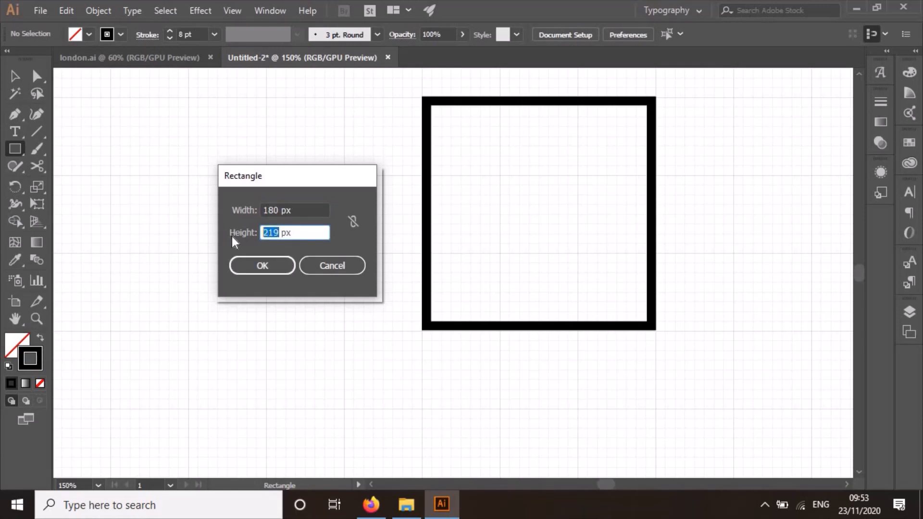
type("180")
key("Return")
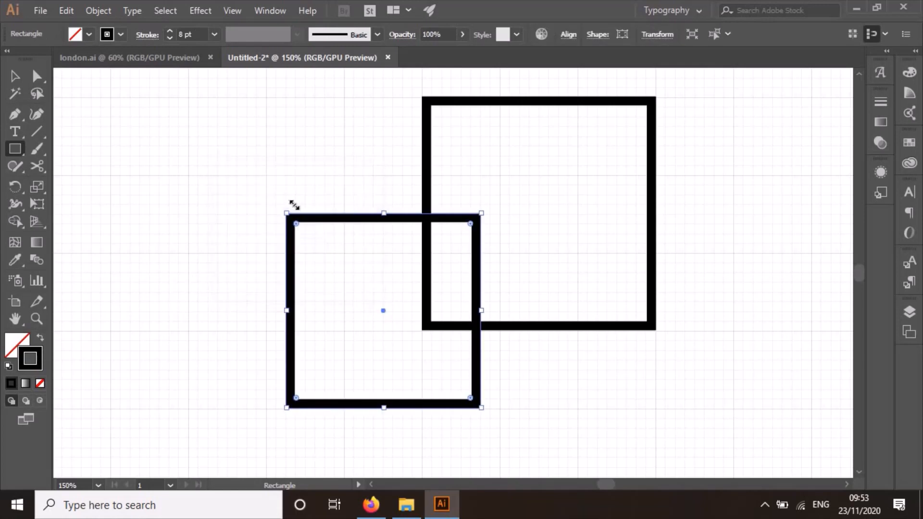
Step: Reduce the smaller square's stroke weight to 4 pt
left_click(170, 39)
left_click(169, 38)
left_click(169, 38)
left_click(170, 39)
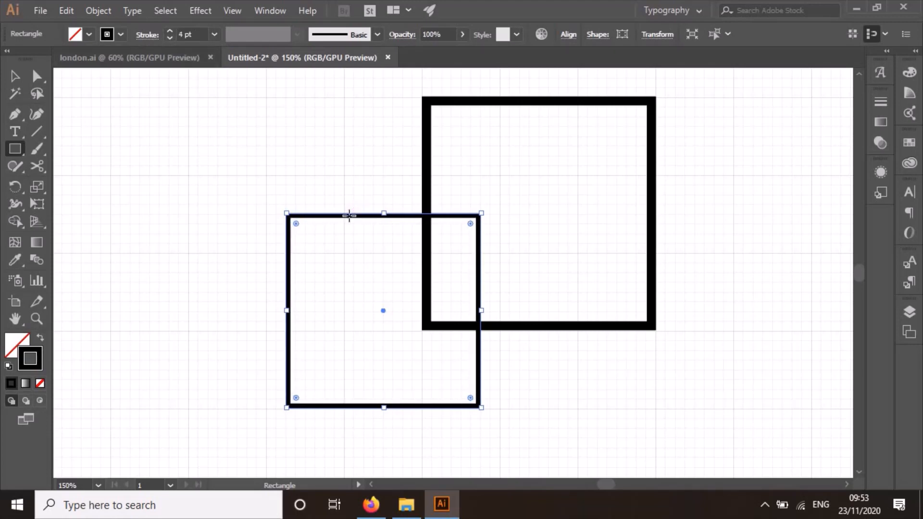
Step: Move the 4 pt square so it sits centred inside the larger square
left_click(15, 76)
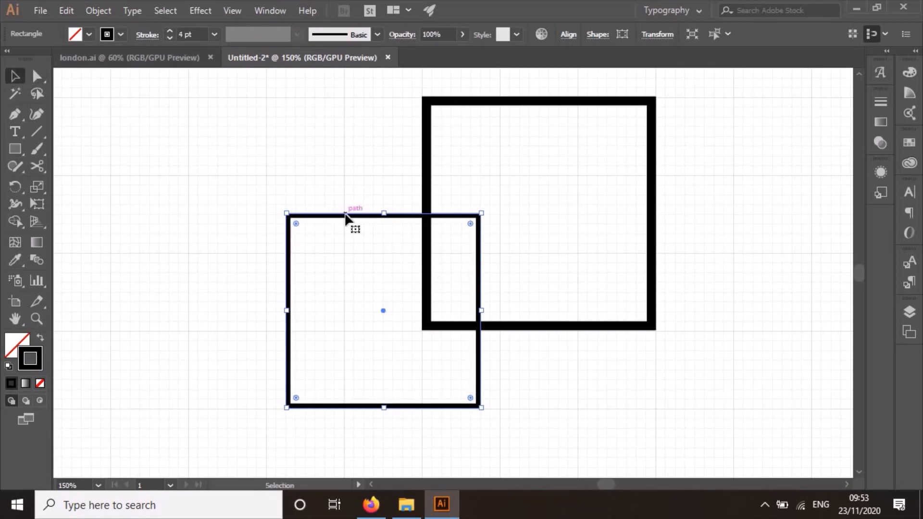
left_click_drag(351, 213, 501, 121)
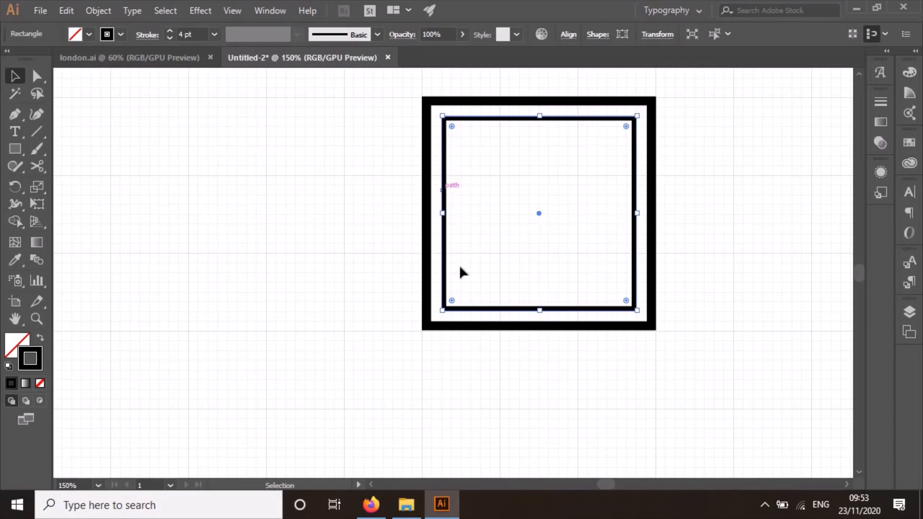
Step: Create a circle of exactly 160 x 160 px beside the squares with the Ellipse tool
left_click(17, 151)
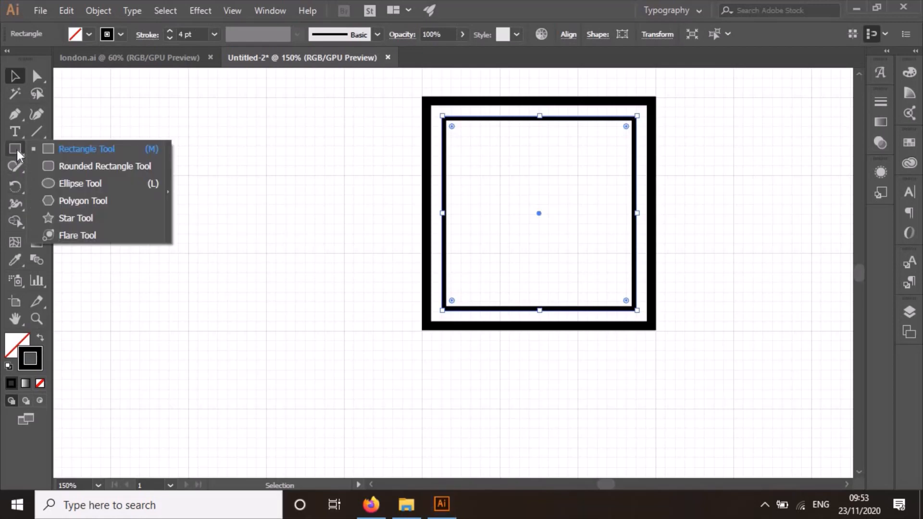
left_click(94, 184)
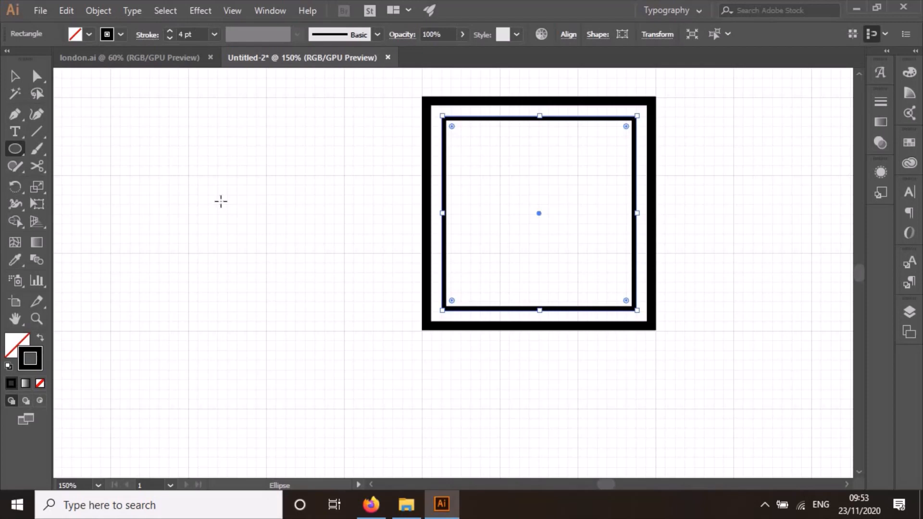
left_click(243, 257)
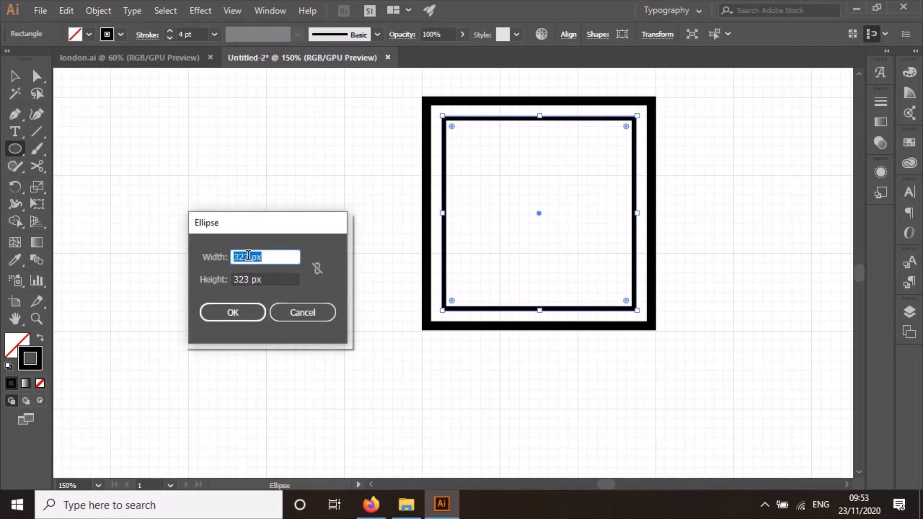
left_click(248, 256)
key("BackSpace")
key("BackSpace")
key("BackSpace")
type("160")
key("Tab")
type("160")
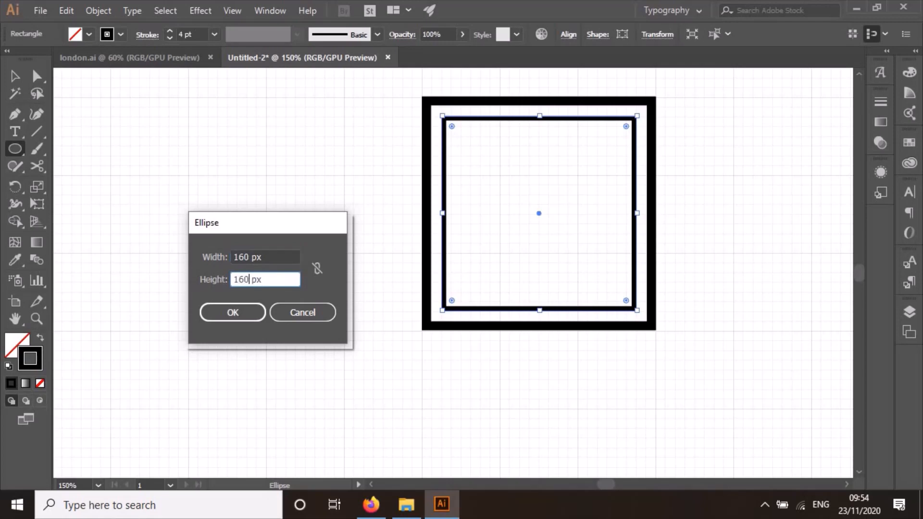
left_click(239, 316)
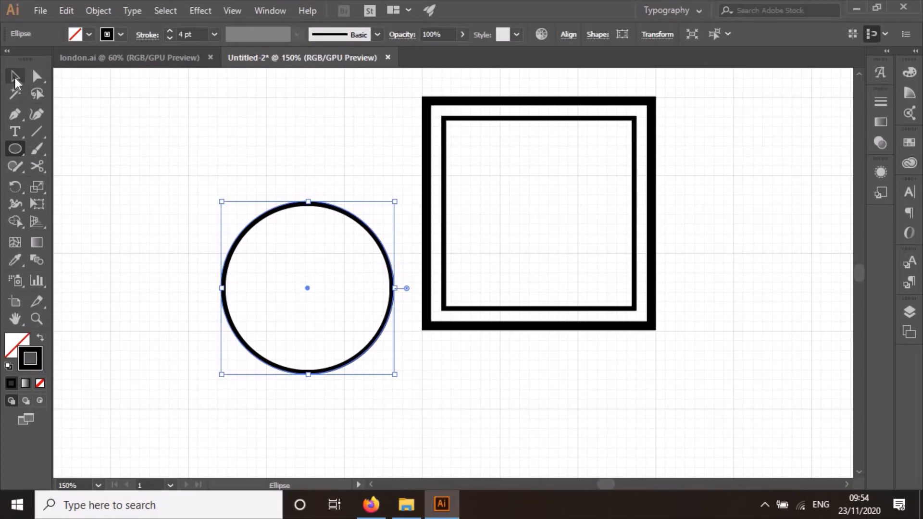
Step: Centre the circle inside the inner square, raise its stroke weight to 6 pt and deselect it
left_click(15, 79)
left_click_drag(354, 214, 568, 241)
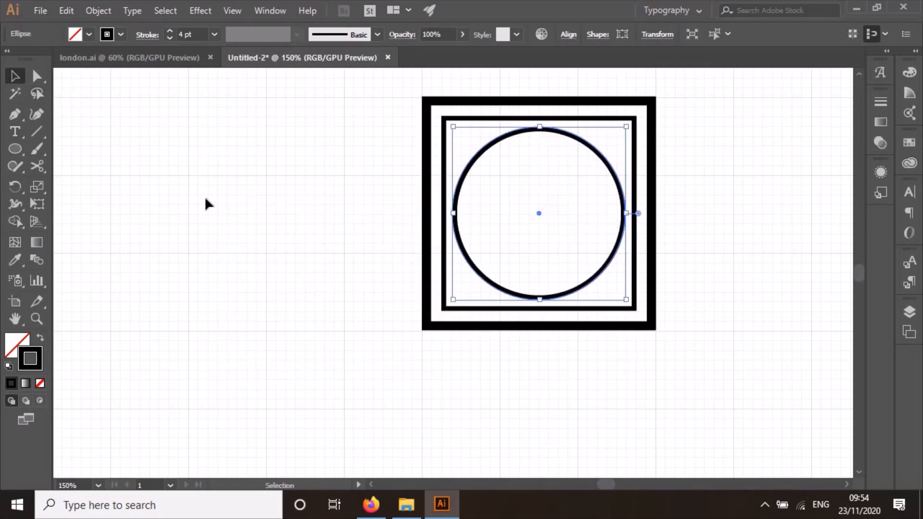
left_click(169, 31)
left_click(169, 31)
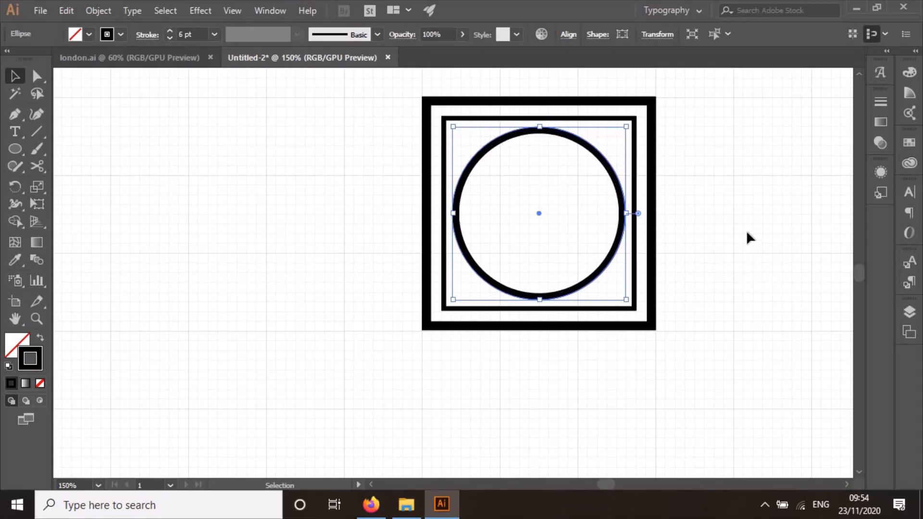
left_click(712, 239)
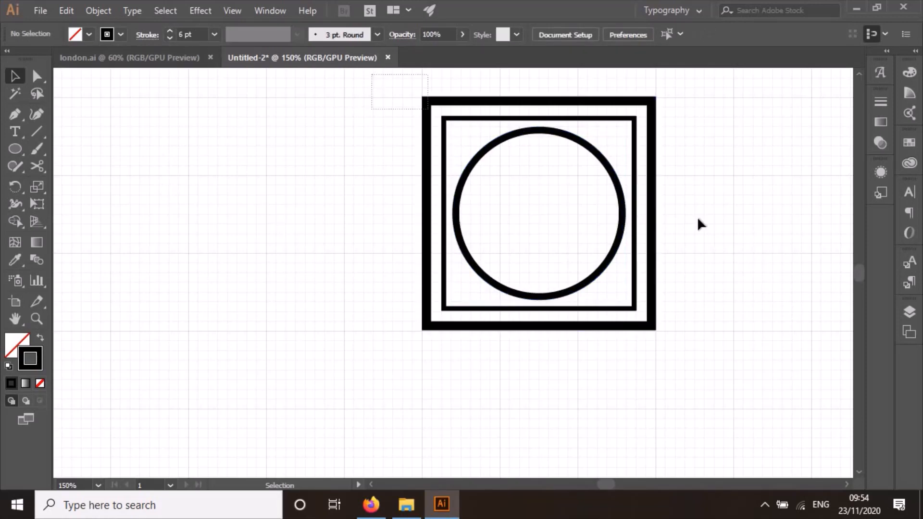
Step: Select both squares and the circle, check the Align options and the Align To choices, and deselect
left_click_drag(697, 219, 700, 373)
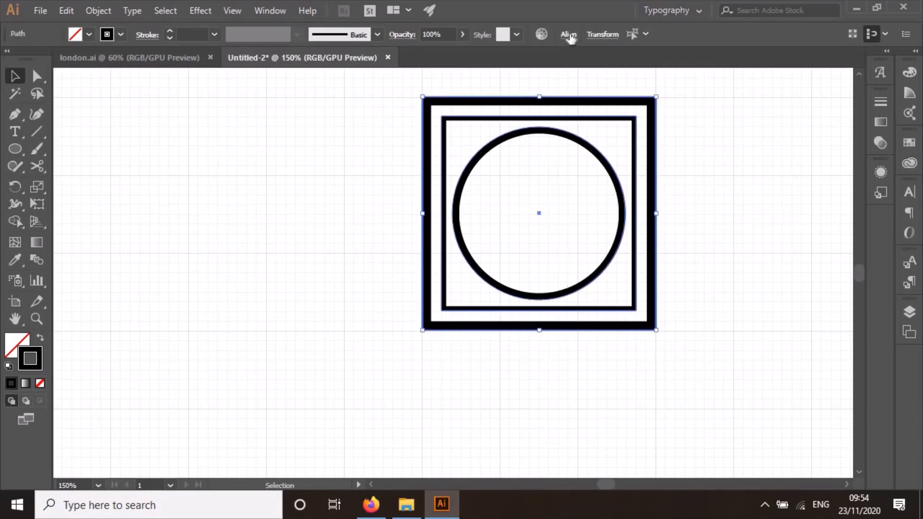
left_click(568, 35)
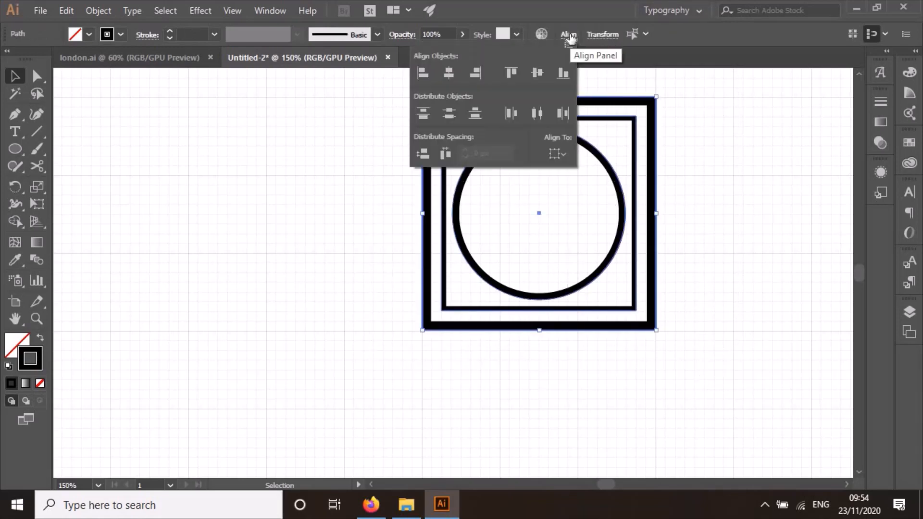
left_click(563, 153)
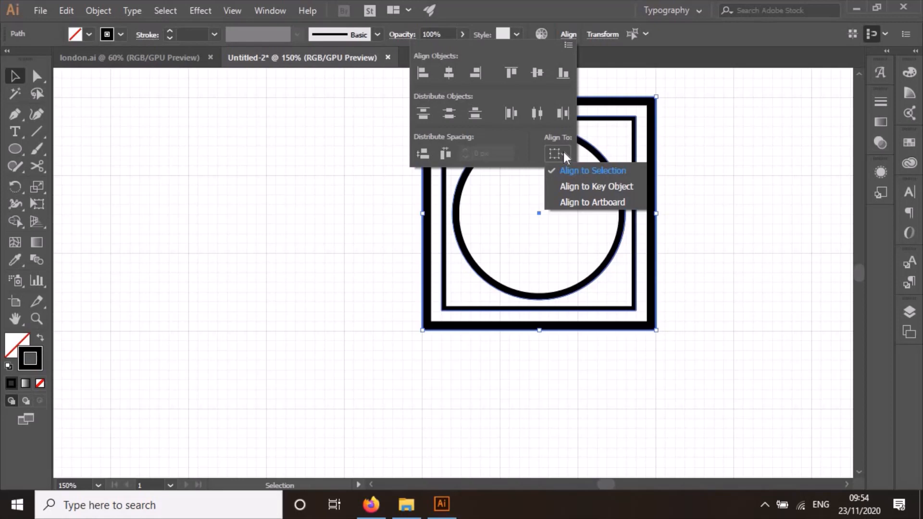
left_click(563, 152)
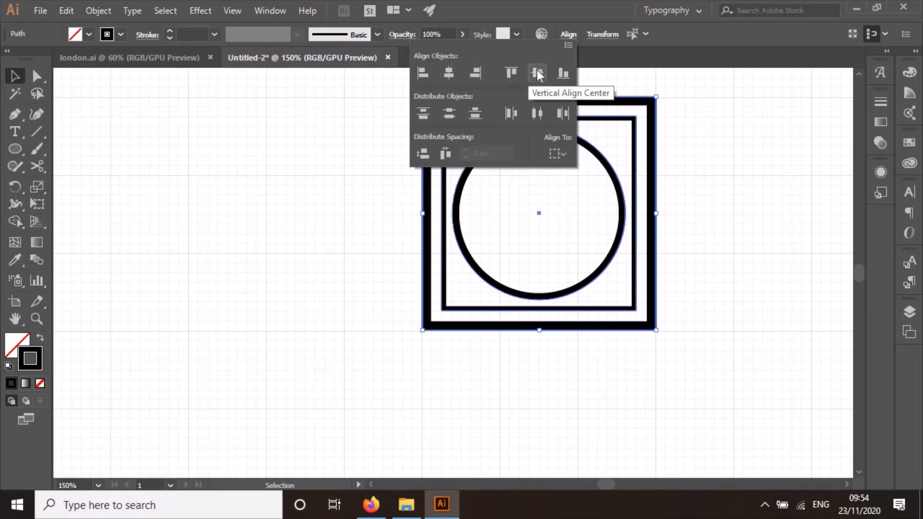
left_click(709, 199)
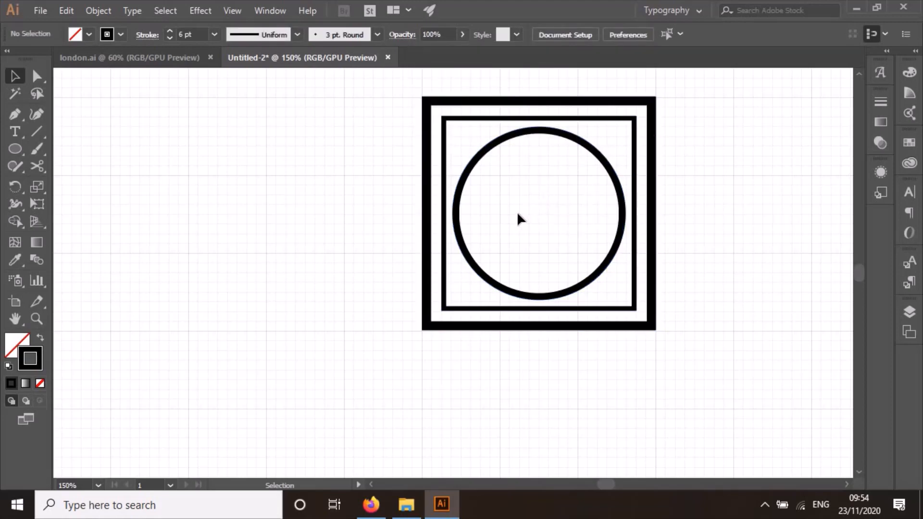
Step: Draw a vertical clock hand about 43 px long upward from the circle's centre with the Line Segment tool
left_click(35, 132)
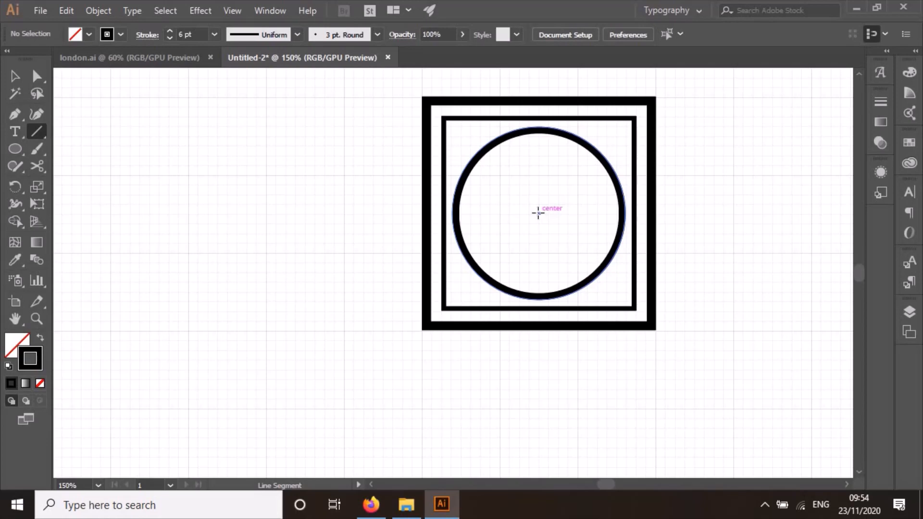
left_click_drag(538, 213, 538, 167)
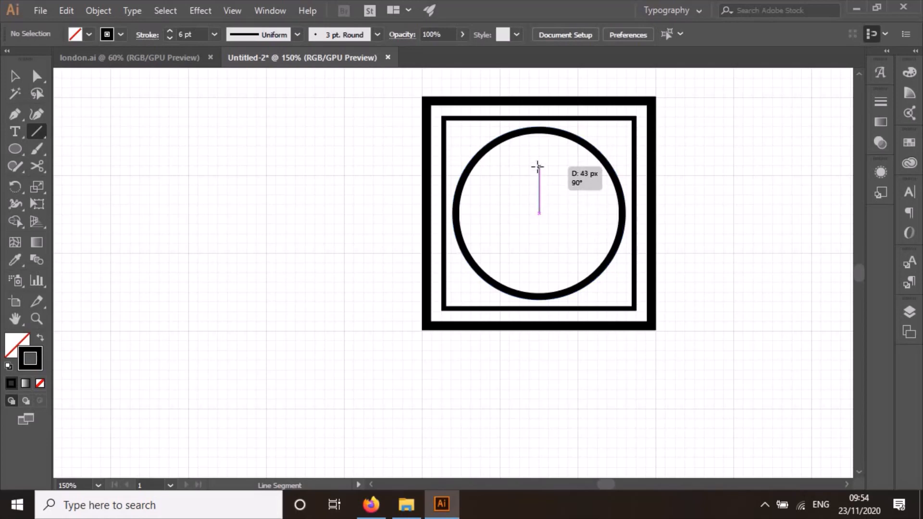
left_click_drag(538, 167, 539, 166)
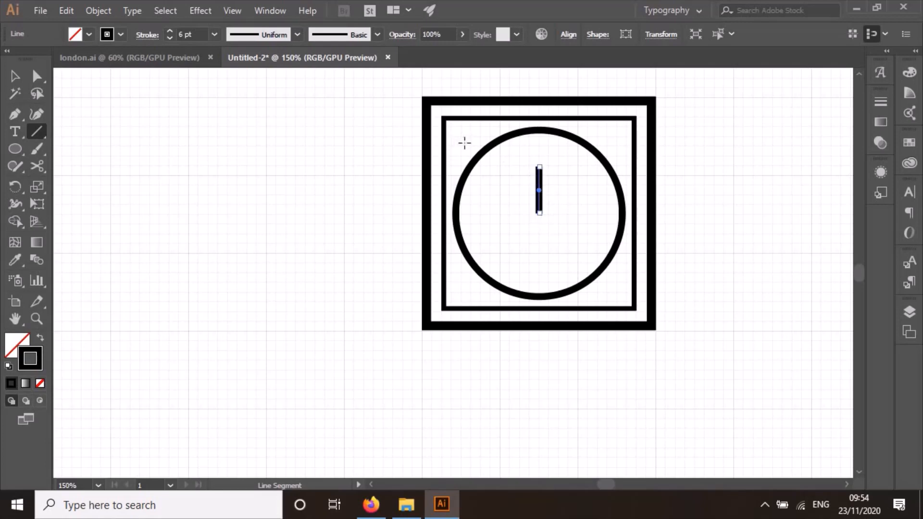
Step: Give the vertical clock hand a round cap in the Stroke settings and deselect it
left_click(270, 12)
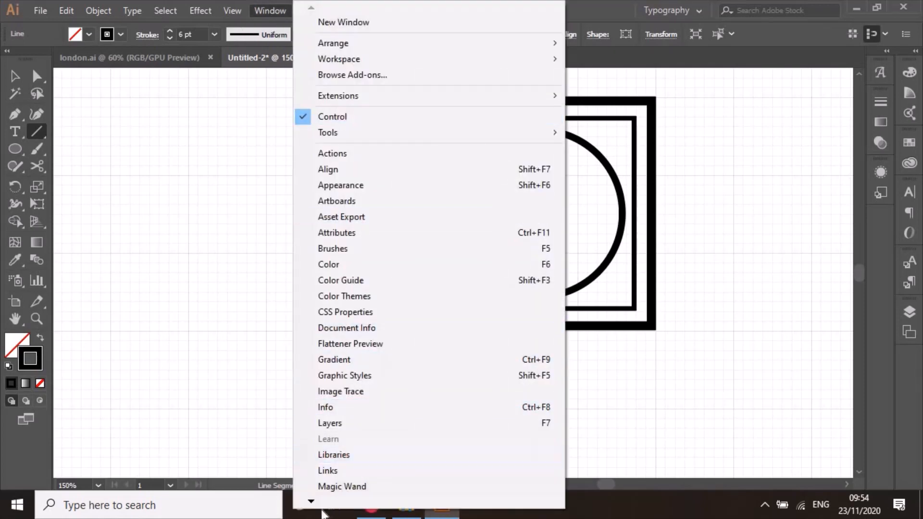
mouse_move(311, 502)
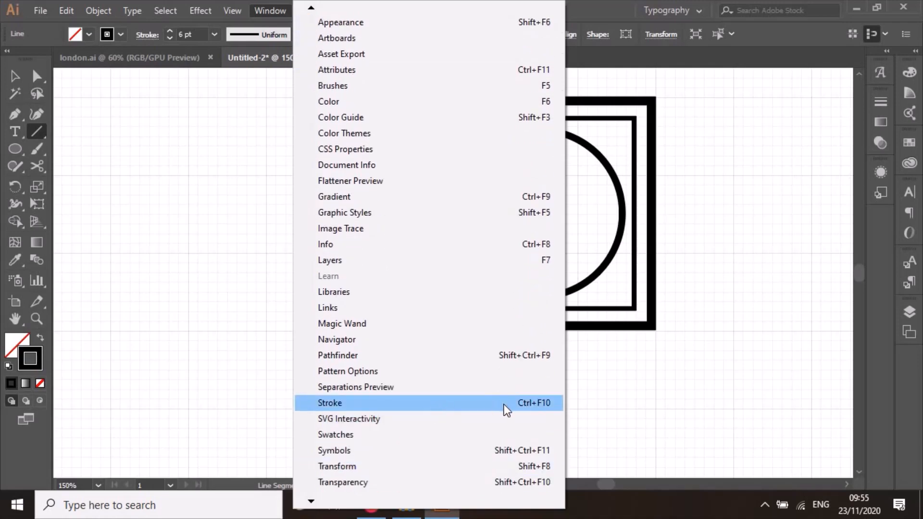
left_click(503, 405)
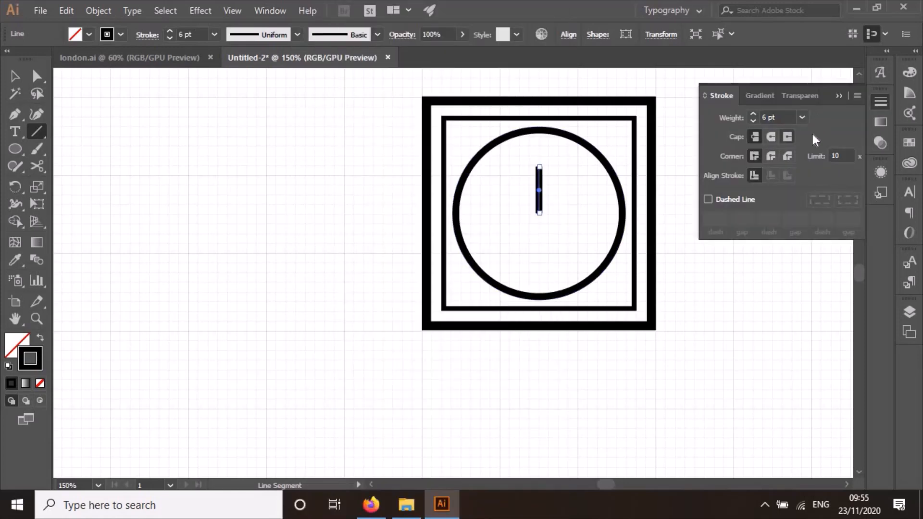
left_click(771, 137)
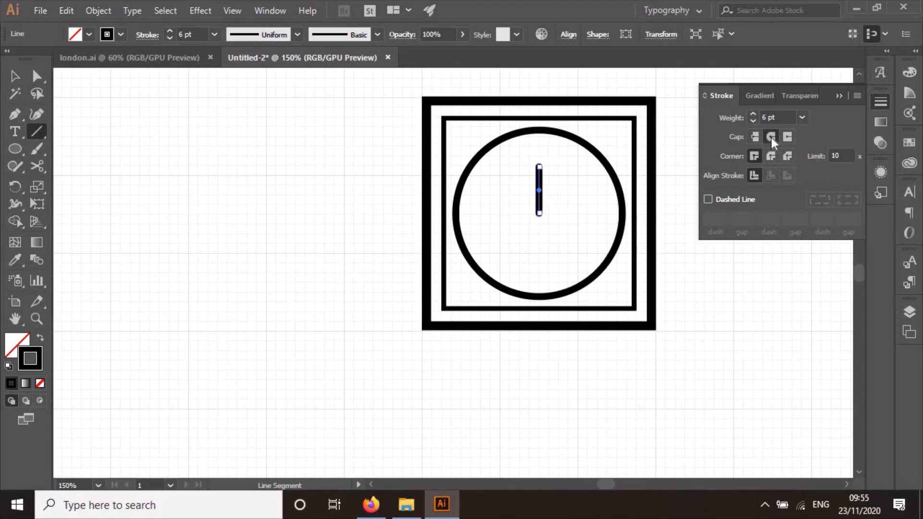
left_click(838, 96)
left_click(15, 76)
left_click(267, 245)
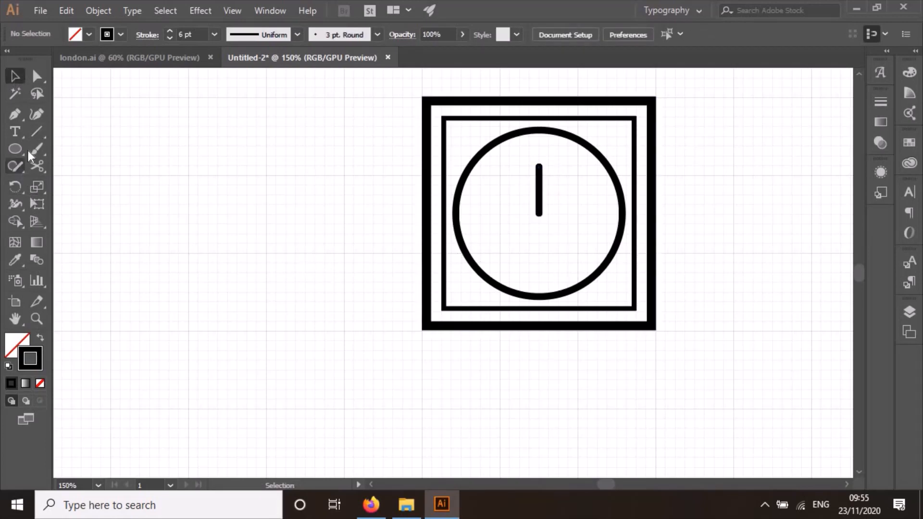
Step: Draw a second clock hand about 58 px long at 45° up and right from the circle's centre, and deselect it
left_click(36, 134)
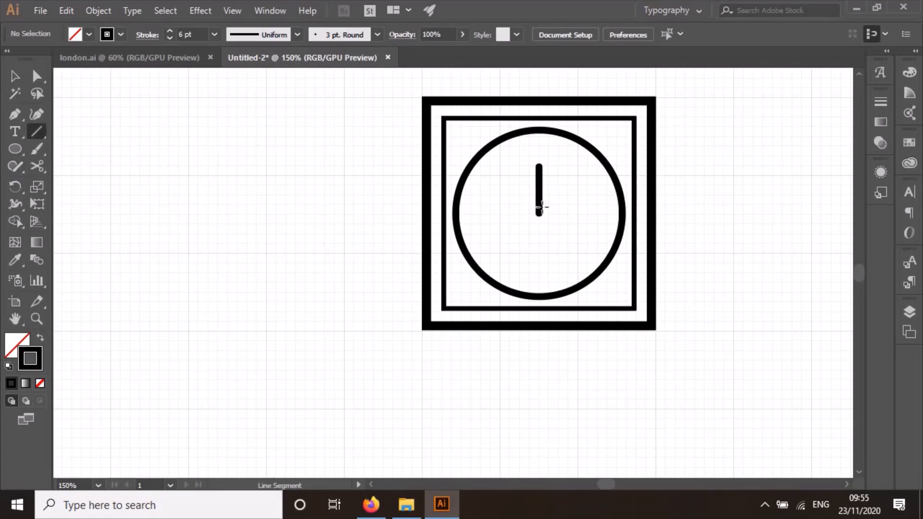
left_click_drag(539, 212, 581, 167)
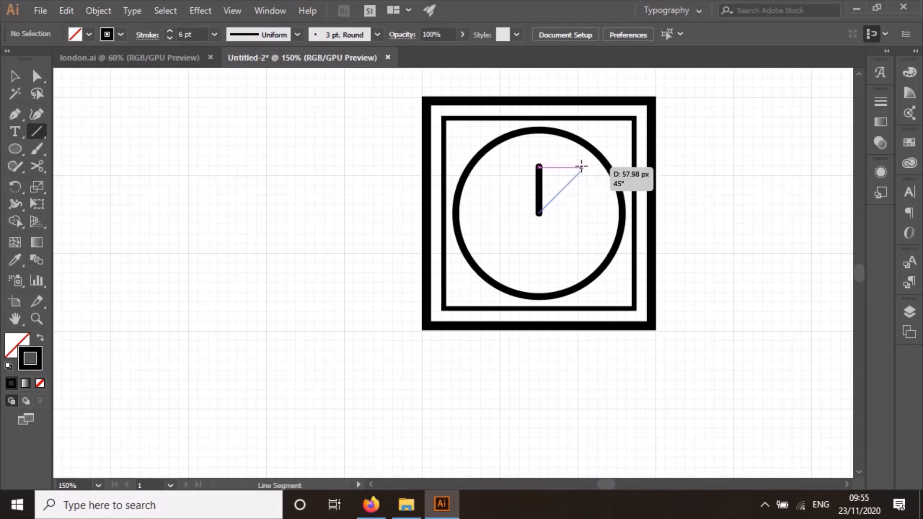
left_click_drag(581, 167, 582, 168)
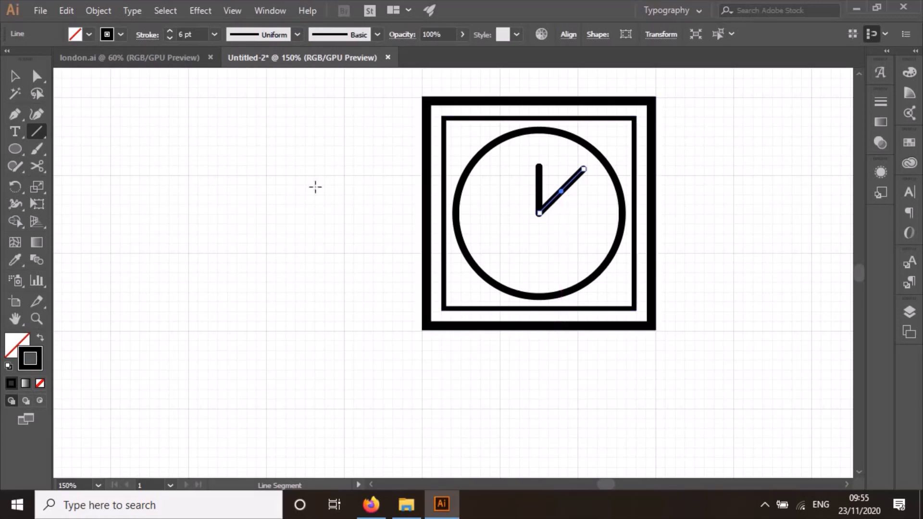
left_click(16, 77)
left_click(318, 235)
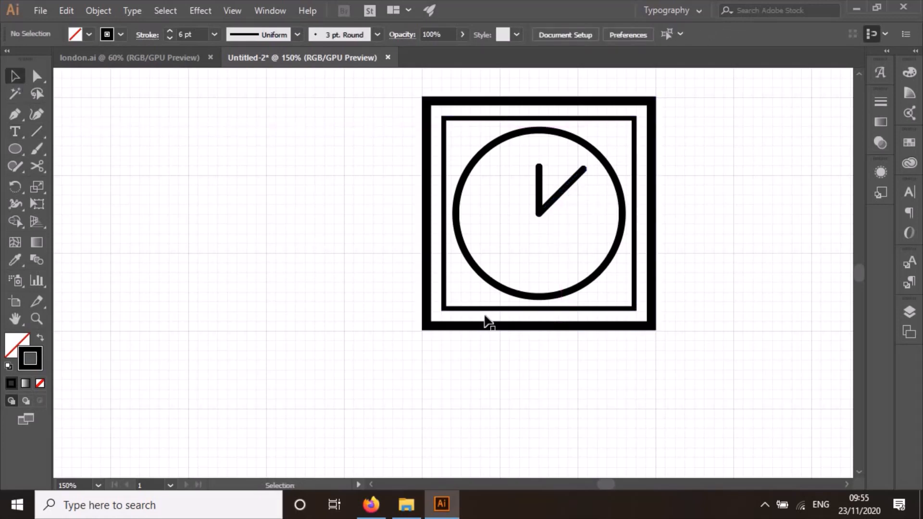
Step: Switch to Firefox to examine the Big Ben reference photo's section above the clock face, and return to Illustrator
scroll(560, 371, "down", 2)
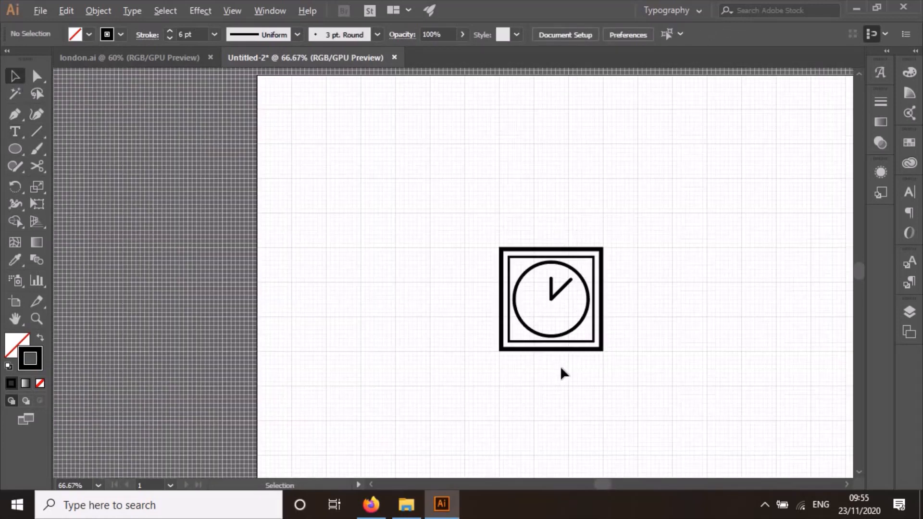
scroll(560, 373, "up", 1)
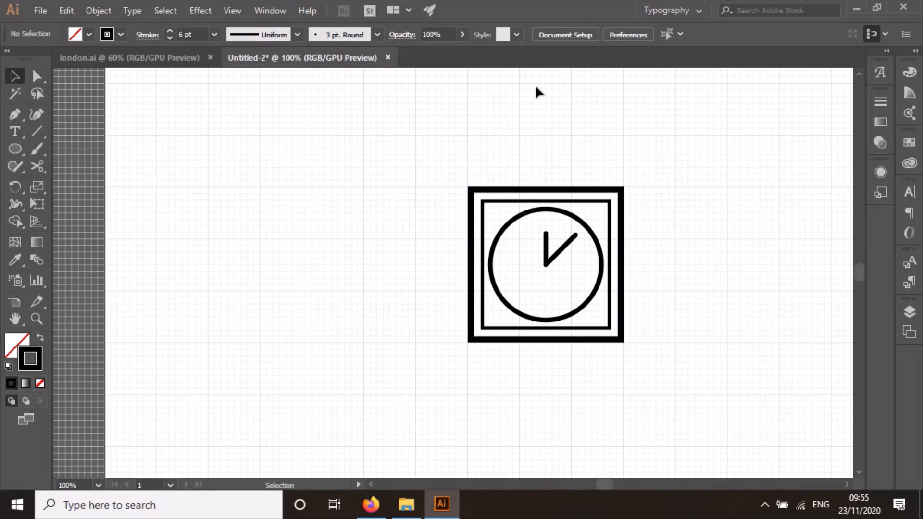
left_click(371, 504)
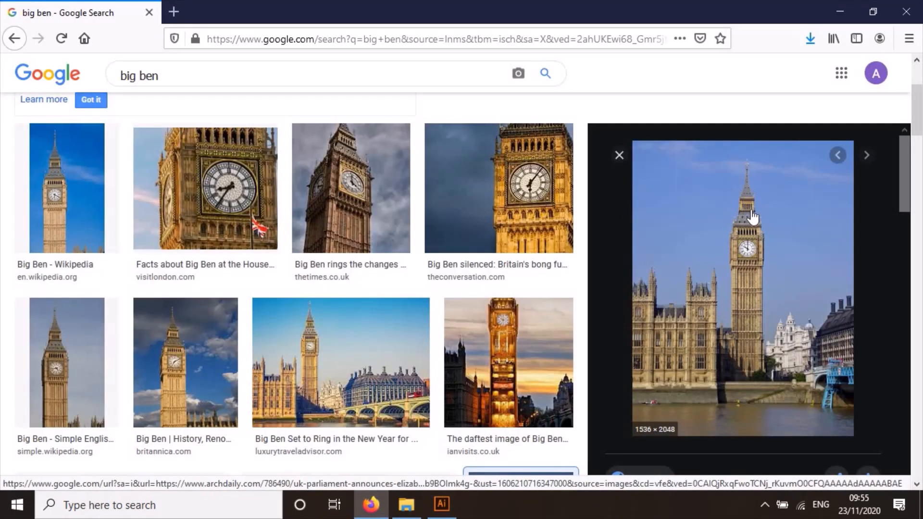
left_click(442, 504)
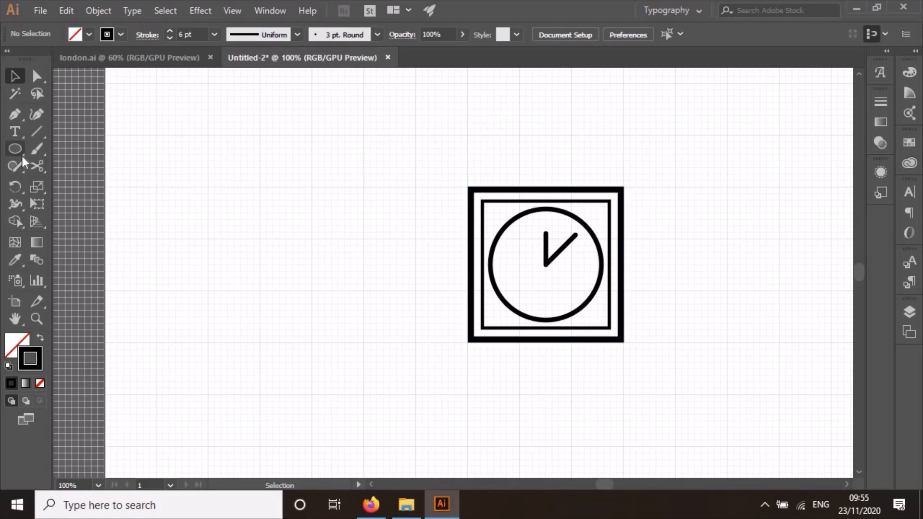
Step: Create a 180 × 108 px rectangle in the empty area to the left of the clock with the Rectangle tool
left_click_drag(17, 149, 65, 151)
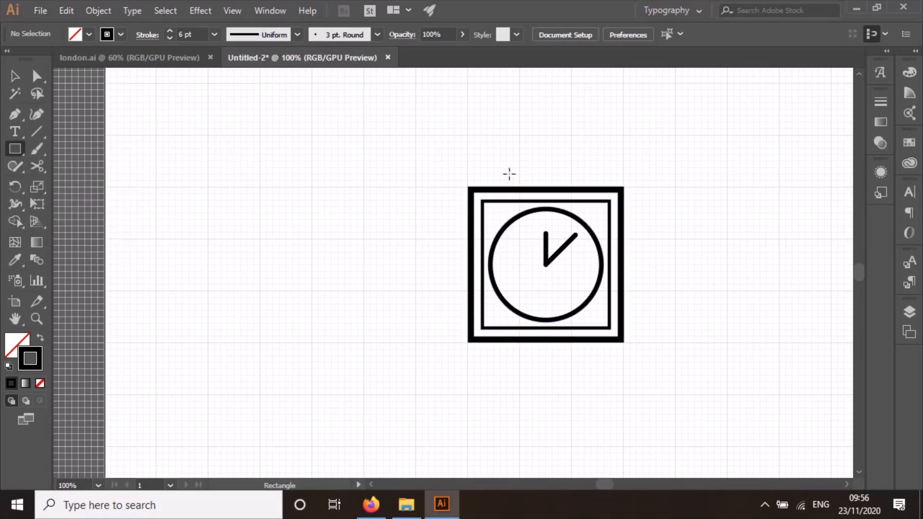
scroll(737, 212, "up", 2)
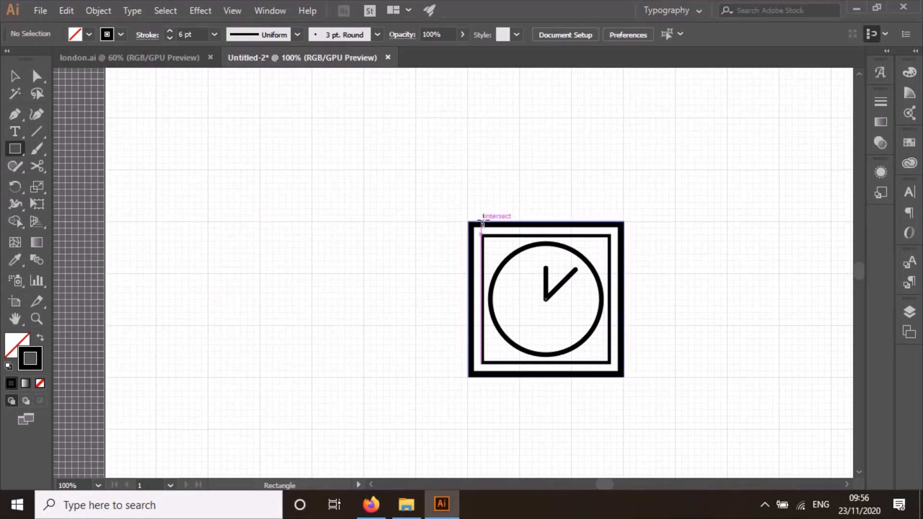
left_click(260, 213)
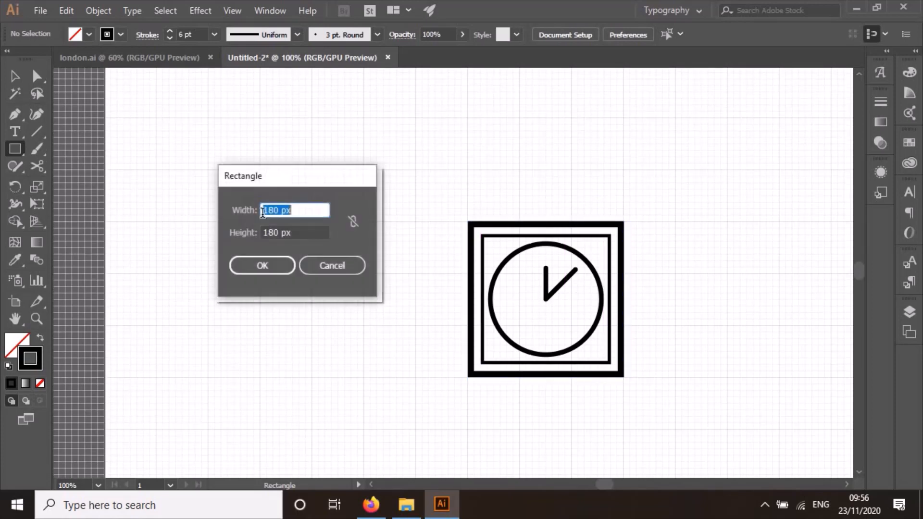
left_click(275, 234)
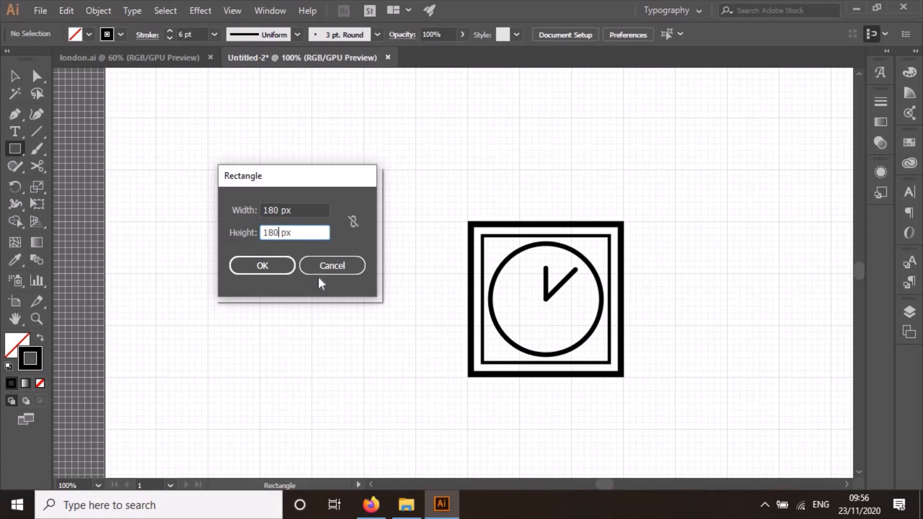
key("BackSpace")
key("BackSpace")
type("08")
left_click(275, 272)
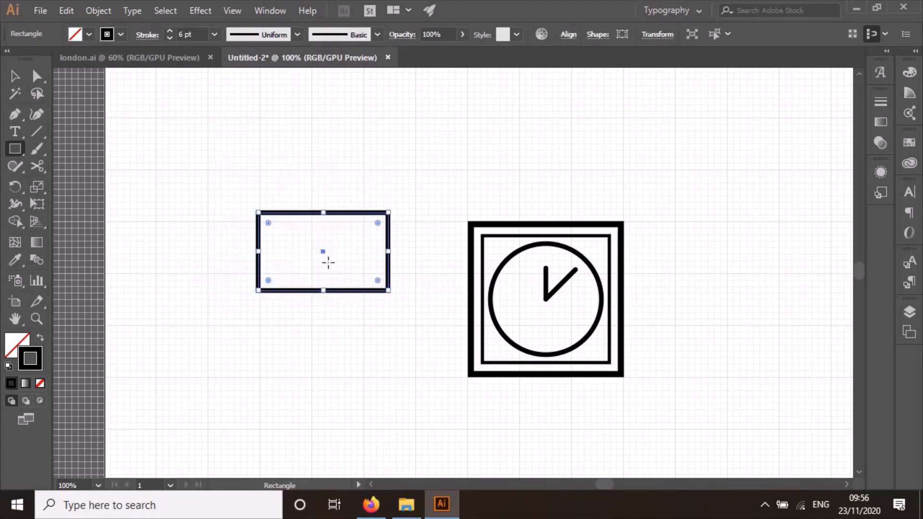
Step: Set the new rectangle's stroke to 8 pt, move it centred onto the top edge of the clock's outer square, and deselect it
left_click(169, 32)
left_click(169, 31)
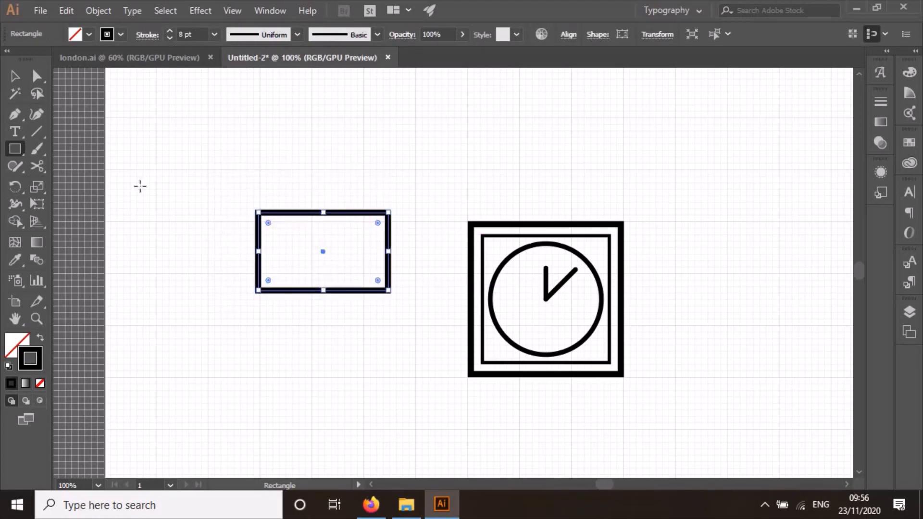
left_click(14, 77)
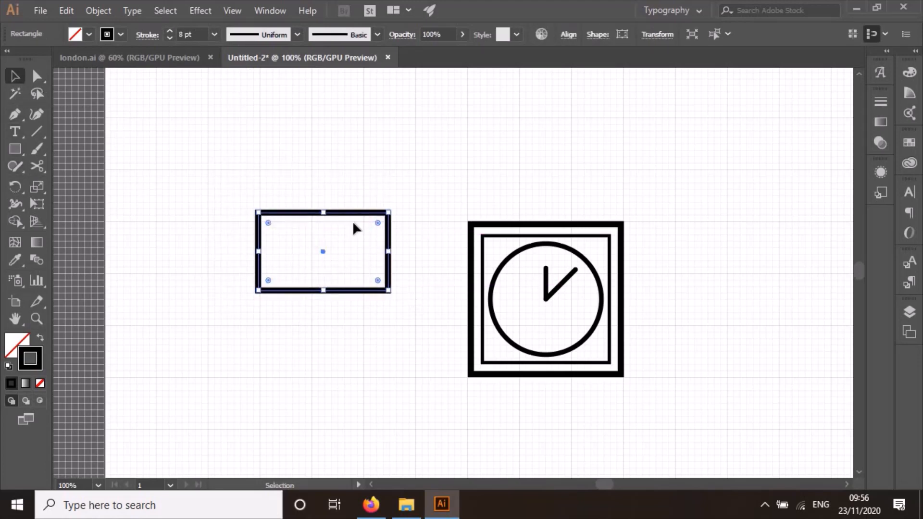
left_click_drag(379, 212, 555, 149)
left_click(579, 261)
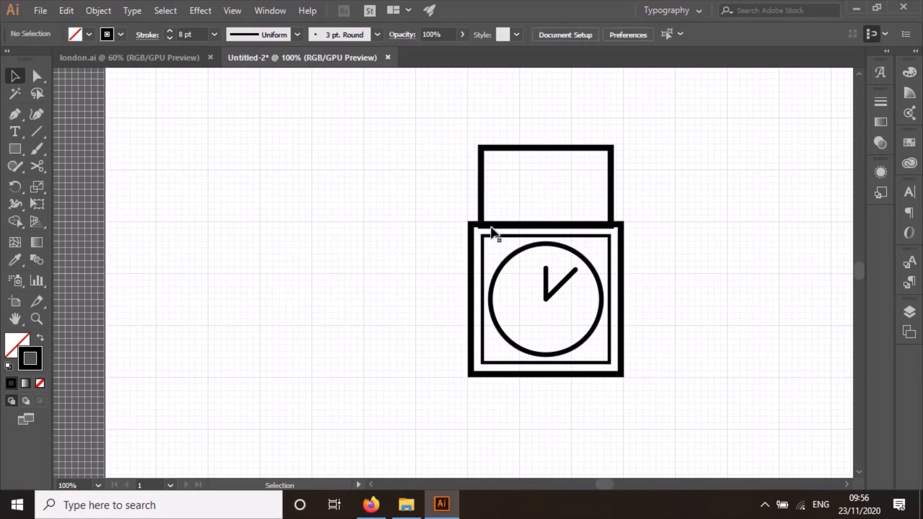
Step: Nudge the upper rectangle slightly upward so its bottom stroke overlaps the outer square's top border, and check the joint up close
scroll(500, 304, "up", 2)
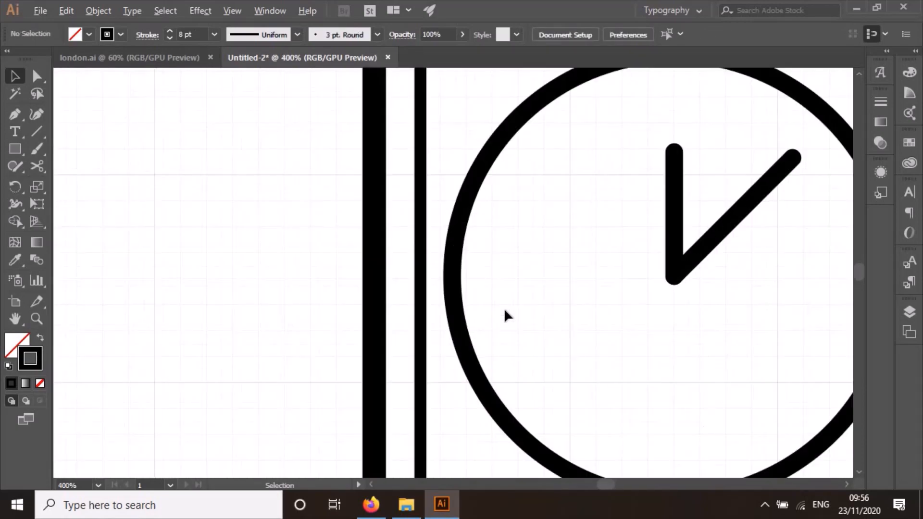
scroll(598, 313, "up", 1)
scroll(602, 330, "up", 3)
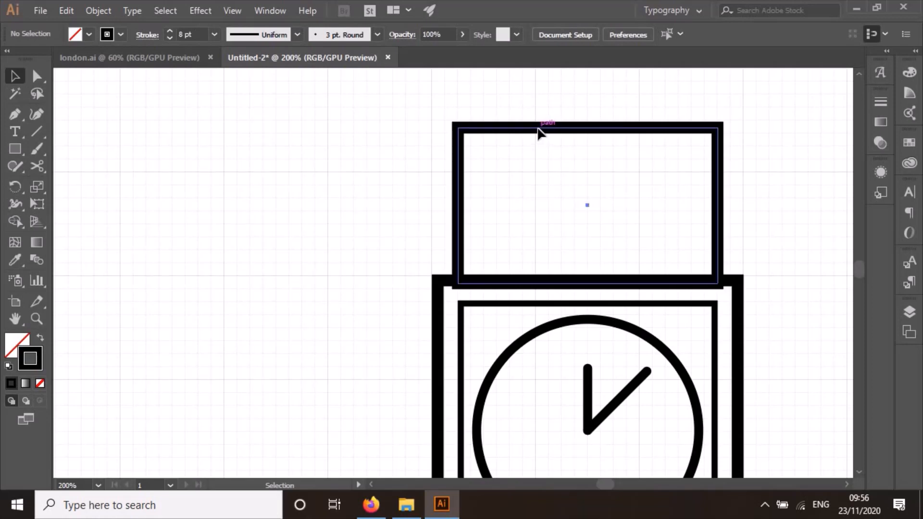
left_click_drag(537, 125, 537, 126)
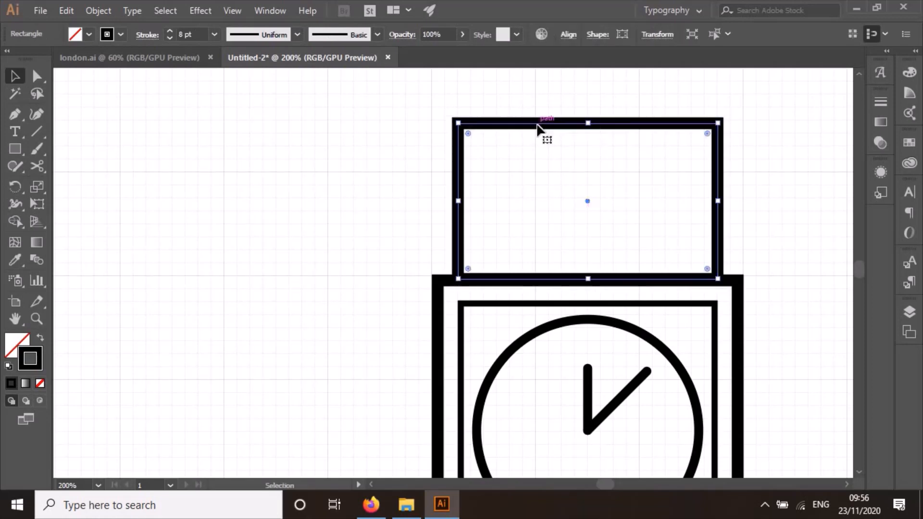
left_click(798, 213)
scroll(486, 251, "up", 3)
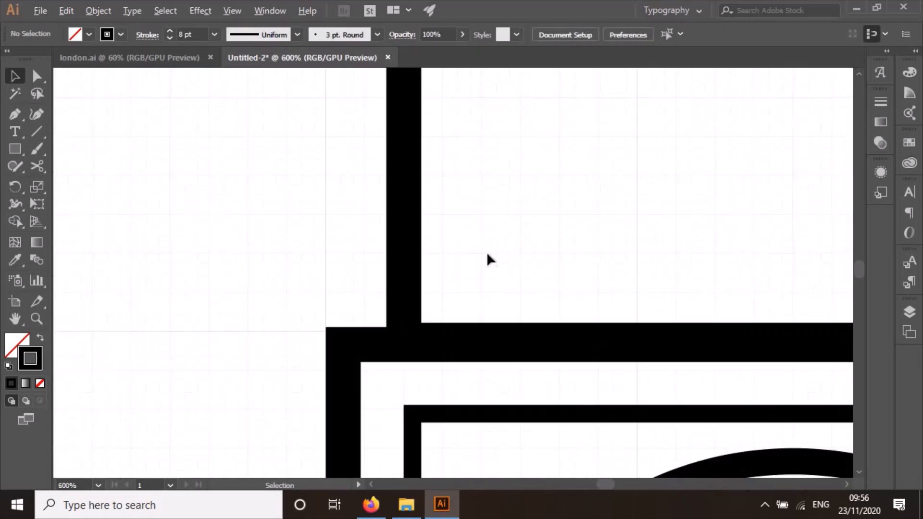
left_click(404, 293)
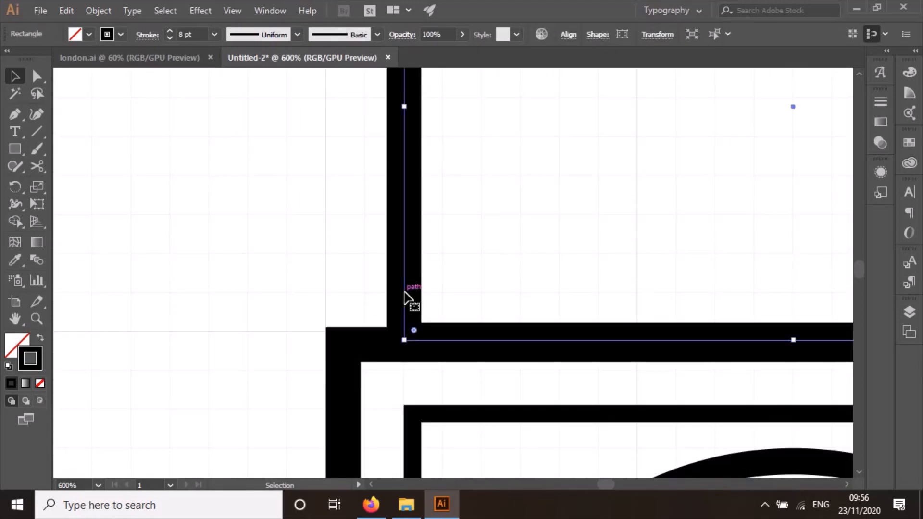
scroll(692, 339, "down", 2)
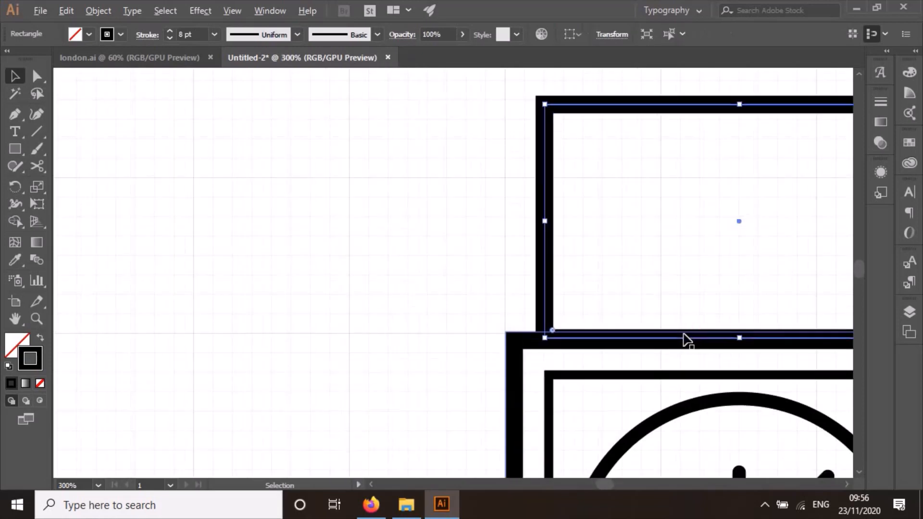
left_click(472, 247)
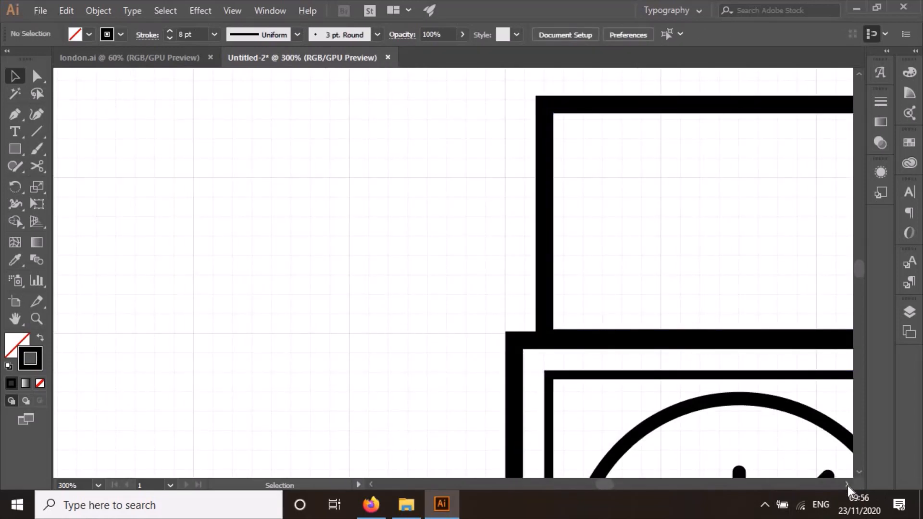
Step: Set the upper rectangle's Y position to 256 px in the Transform settings
key("ctrl+minus")
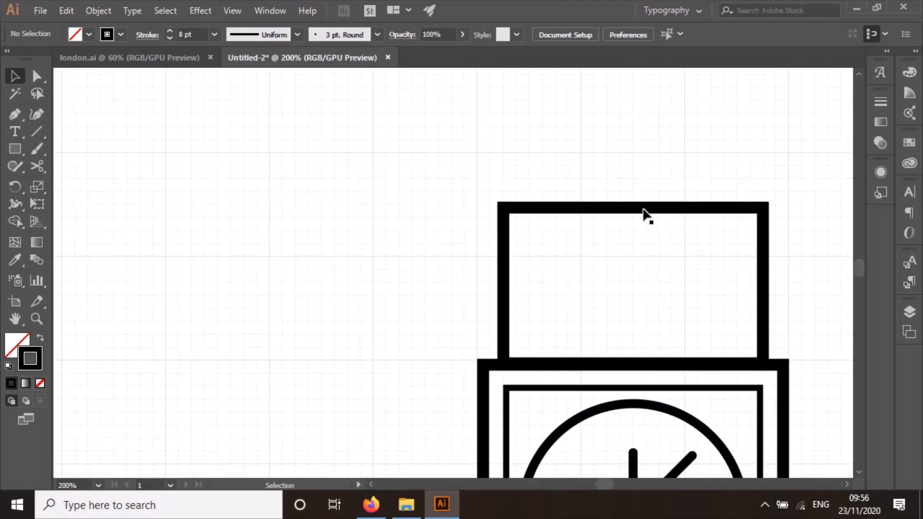
left_click(636, 210)
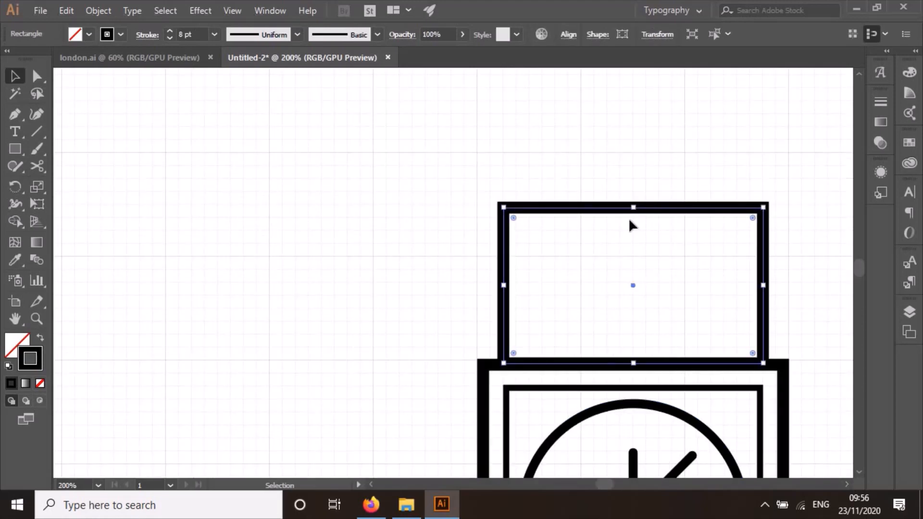
left_click(657, 34)
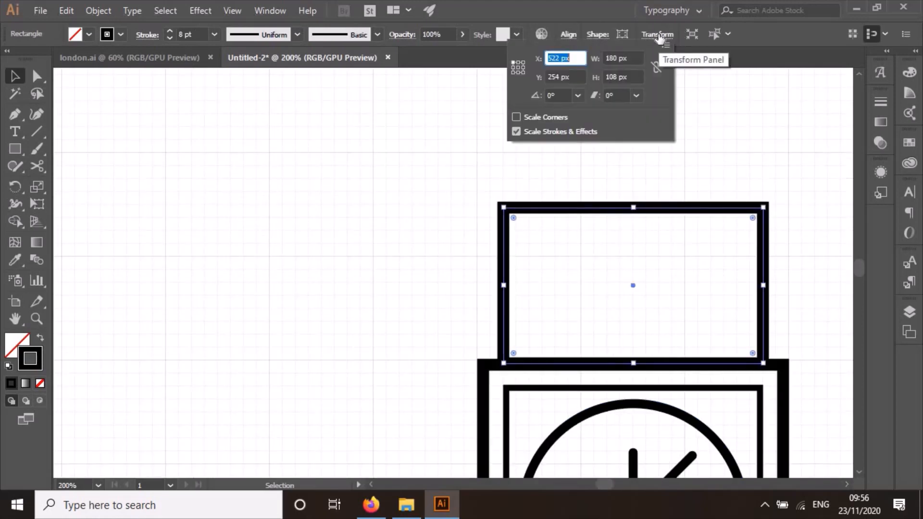
left_click(558, 76)
key("BackSpace")
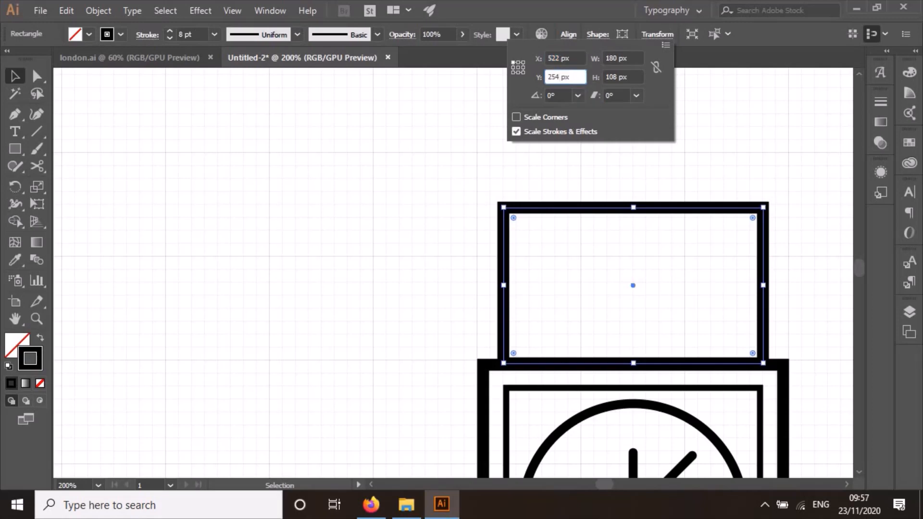
type("6")
key("Return")
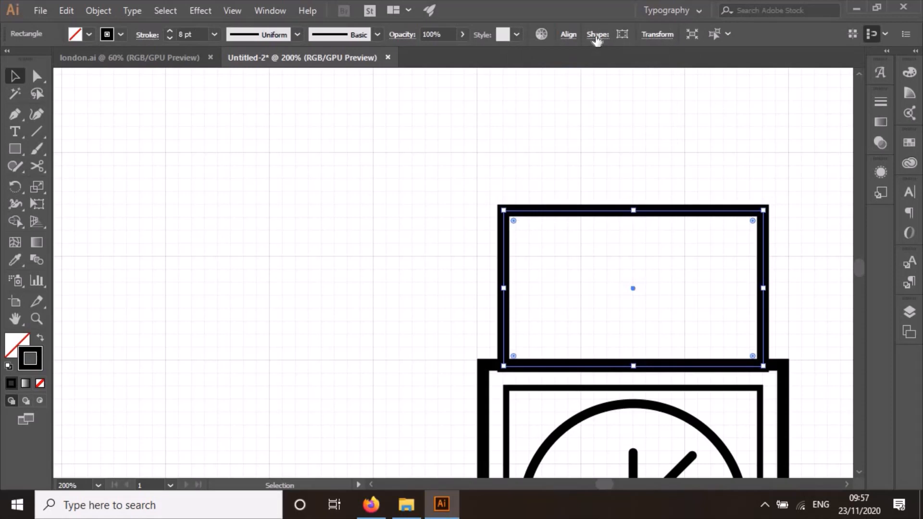
Step: Set the upper rectangle's Y position back to 254 px and deselect it
left_click(656, 35)
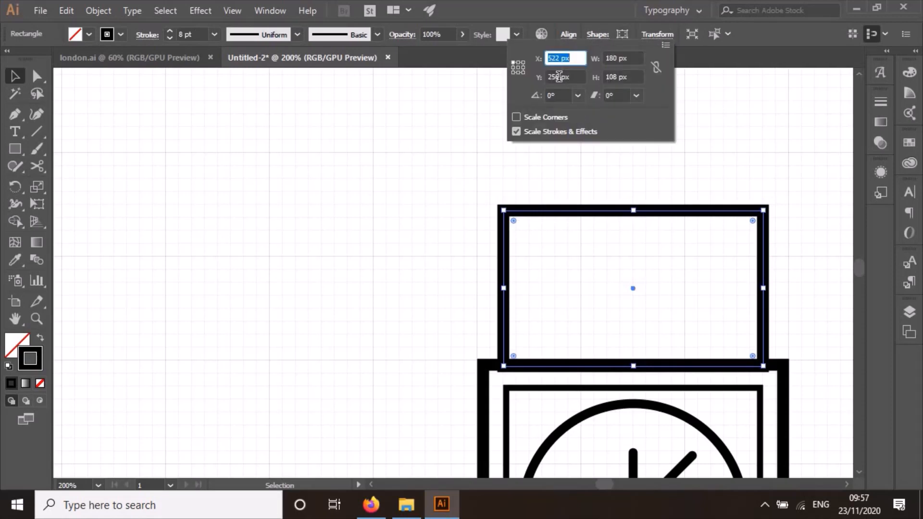
left_click(559, 77)
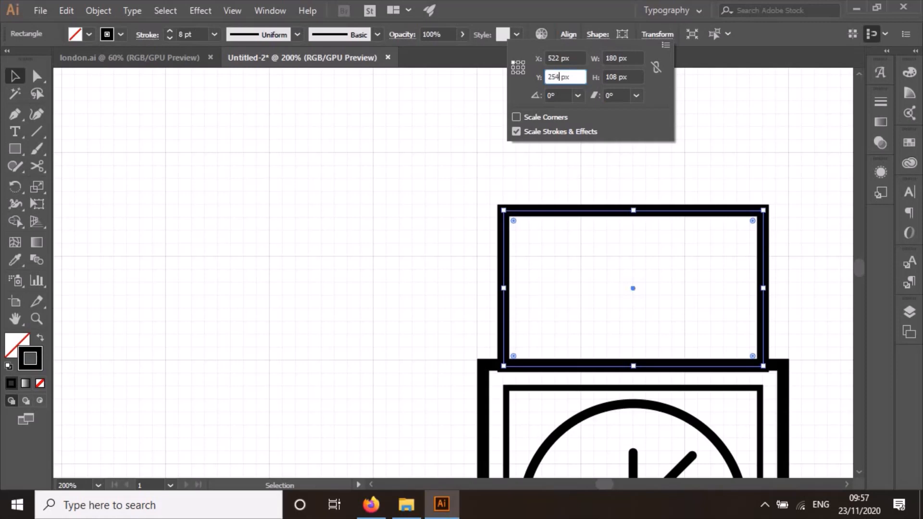
type("4")
key("Return")
left_click(427, 190)
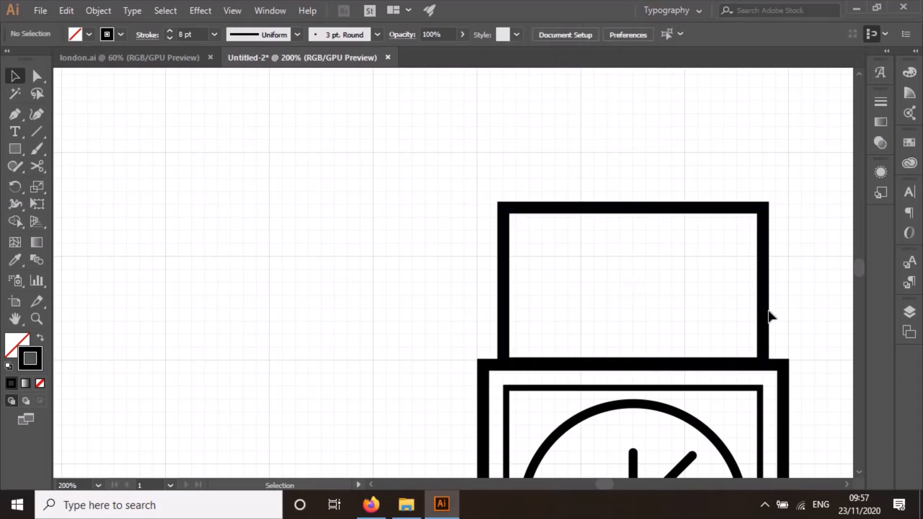
Step: Select the clock's outer square and the upper rectangle, set alignment to Key Object, and make the outer square the key object
scroll(694, 350, "down", 1)
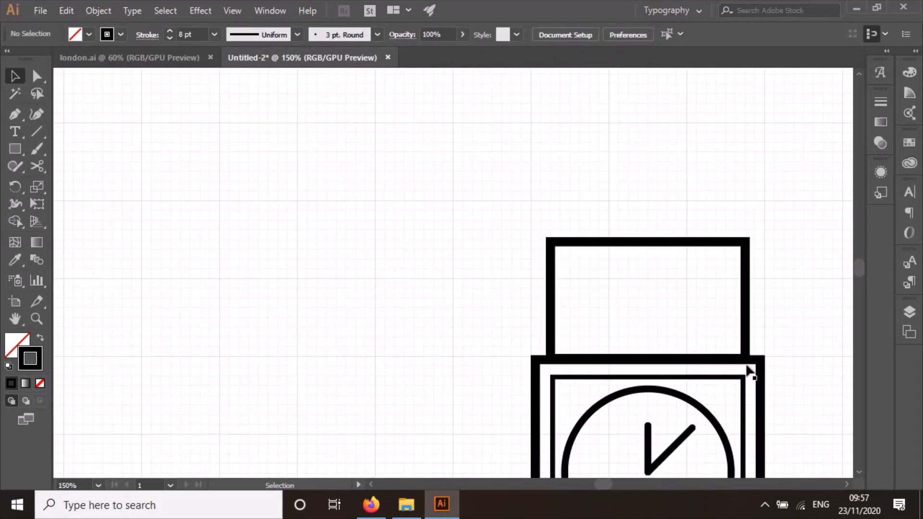
scroll(750, 373, "down", 4)
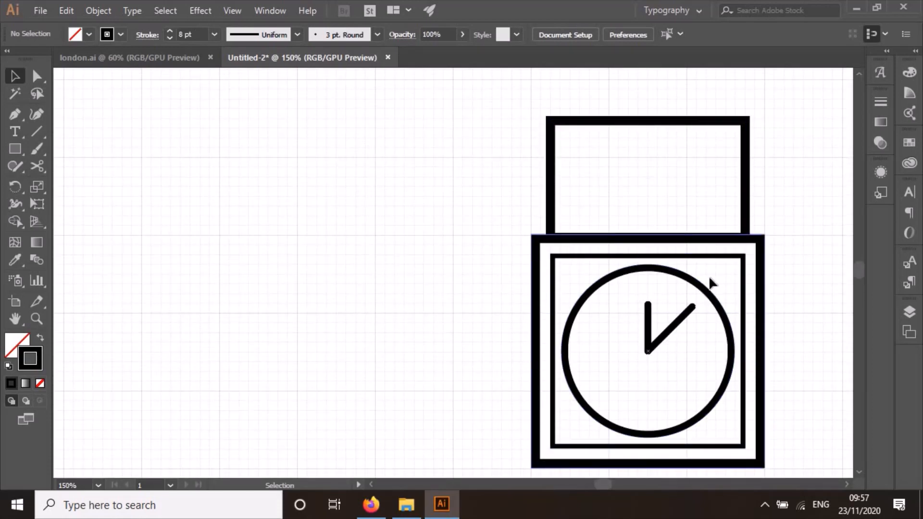
left_click(538, 247)
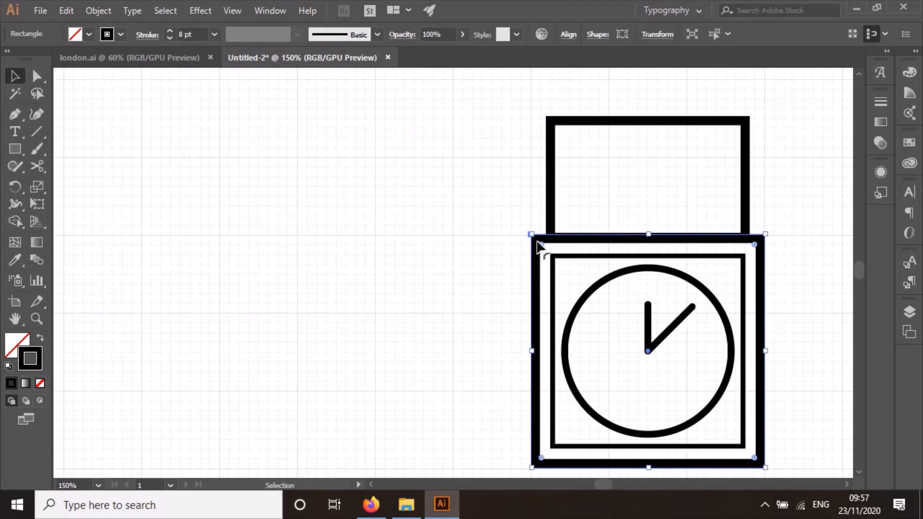
left_click(550, 130, "shift")
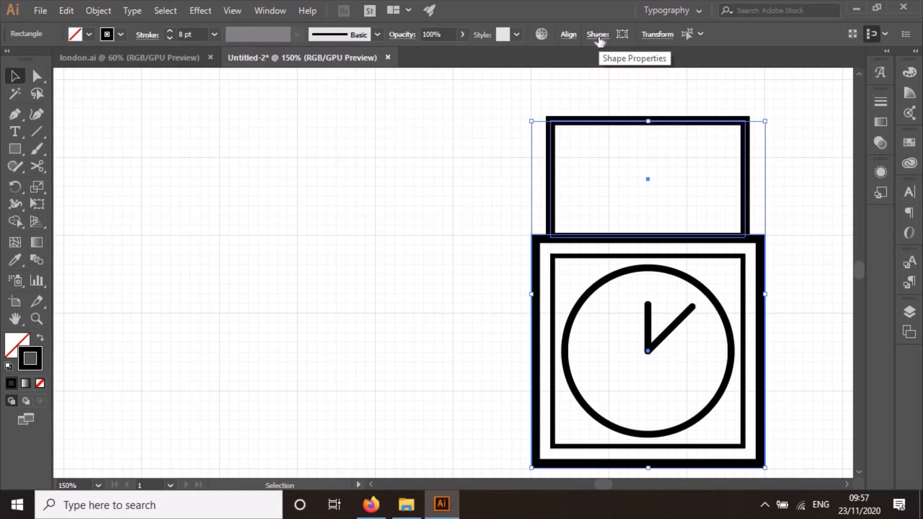
left_click(567, 36)
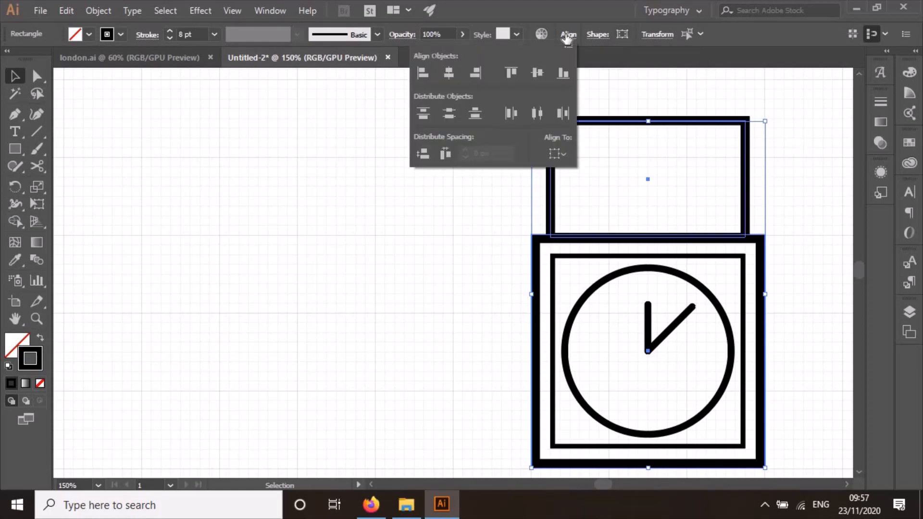
left_click(560, 150)
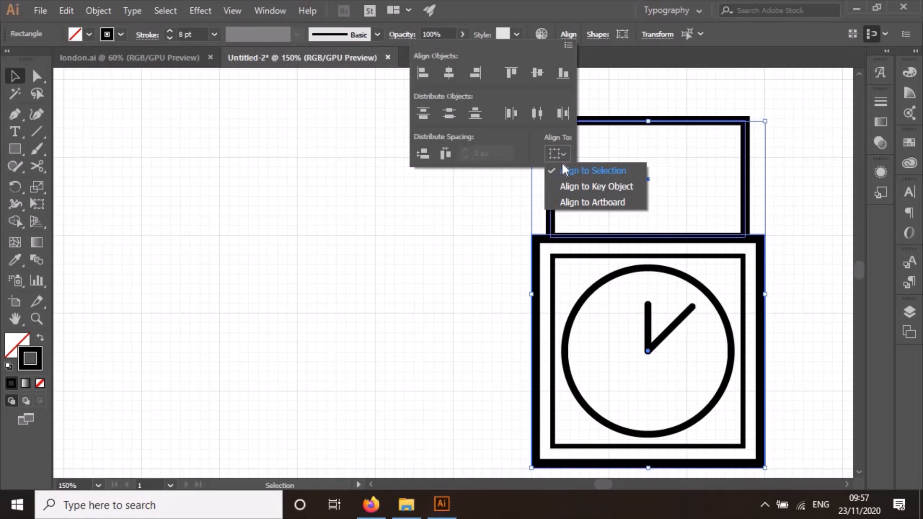
left_click(576, 190)
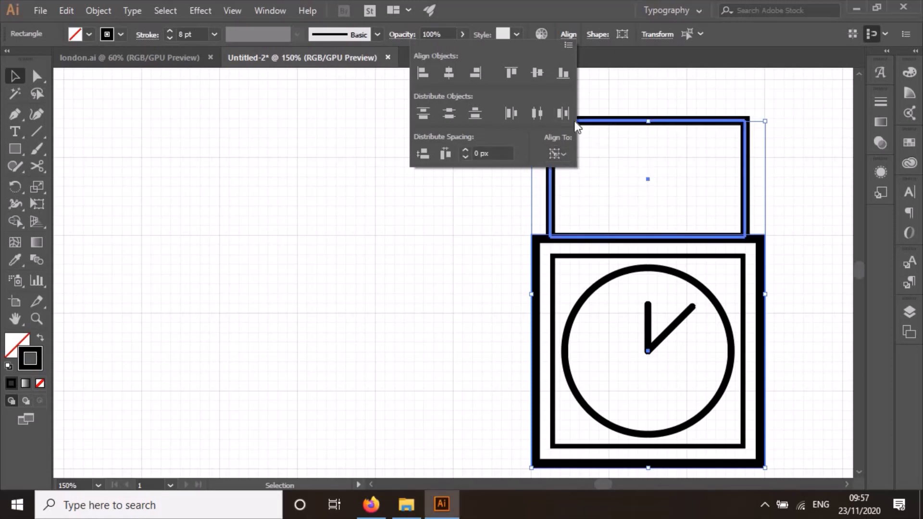
left_click(742, 35)
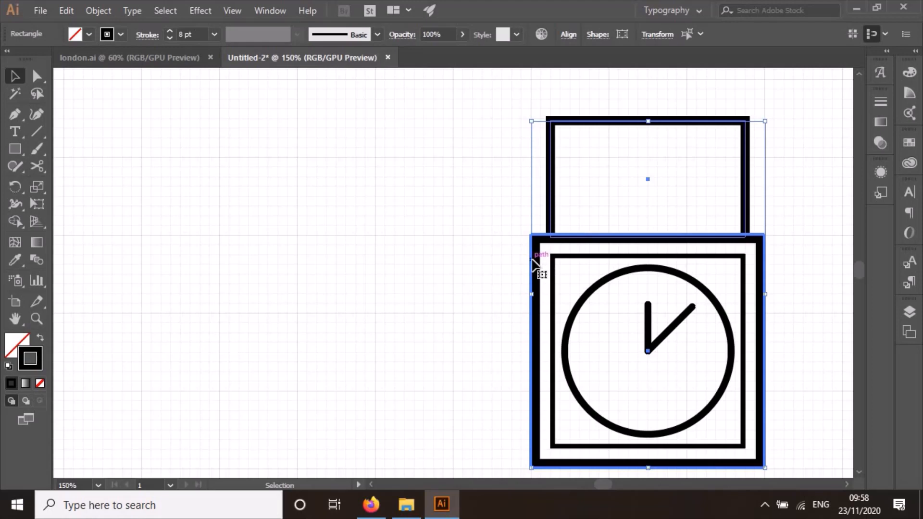
Step: Align the upper rectangle horizontally to the centre of the clock's outer square and deselect both
left_click(568, 35)
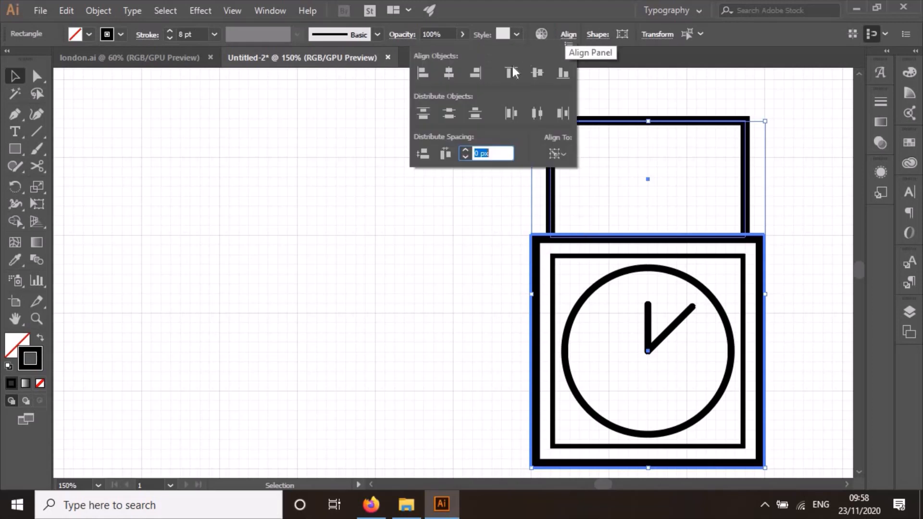
left_click(449, 73)
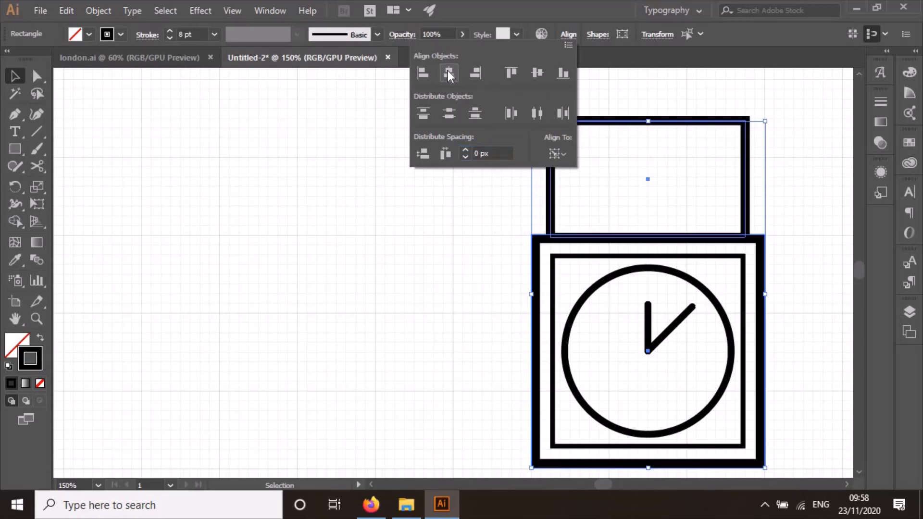
left_click(806, 281)
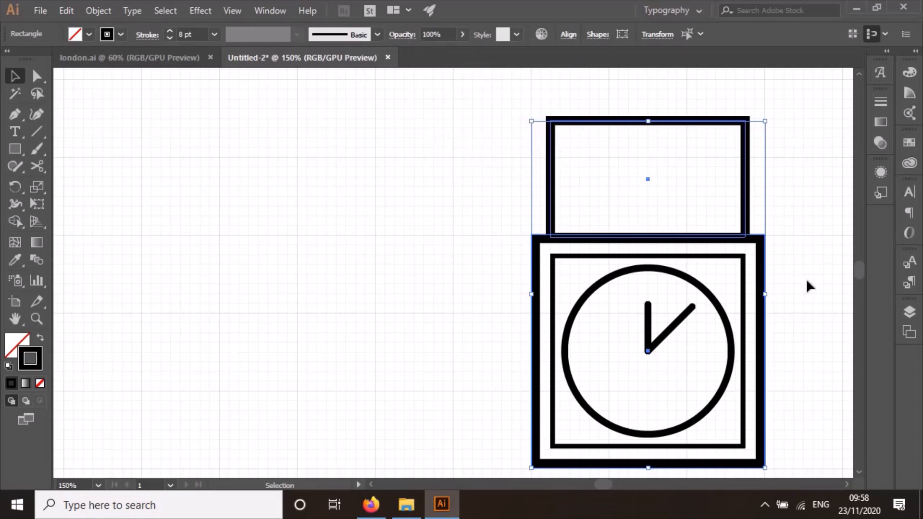
left_click(805, 281)
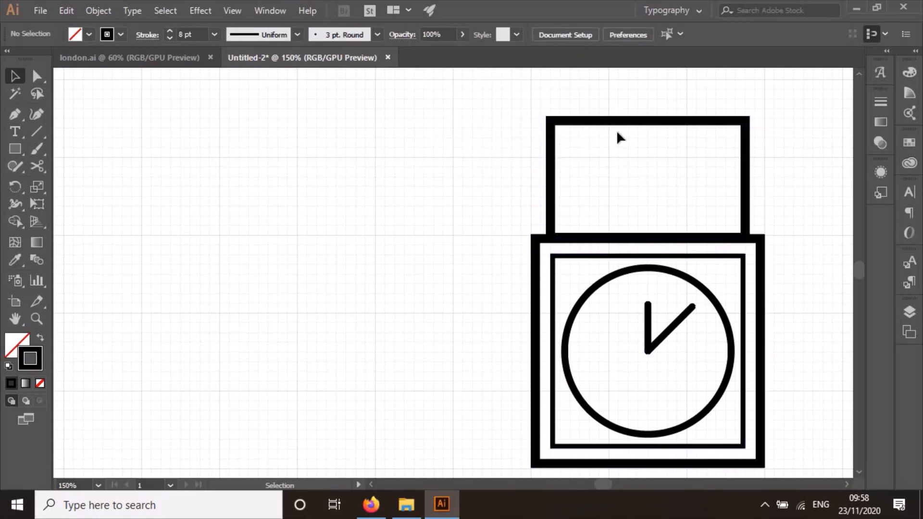
Step: Add an anchor point at the middle of each vertical side of the upper rectangle, at Y 308 px
left_click(37, 76)
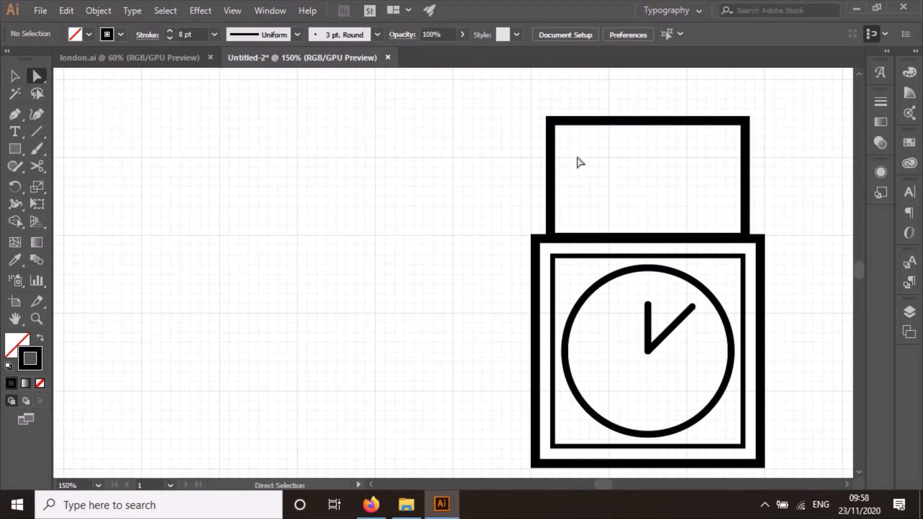
left_click(552, 122)
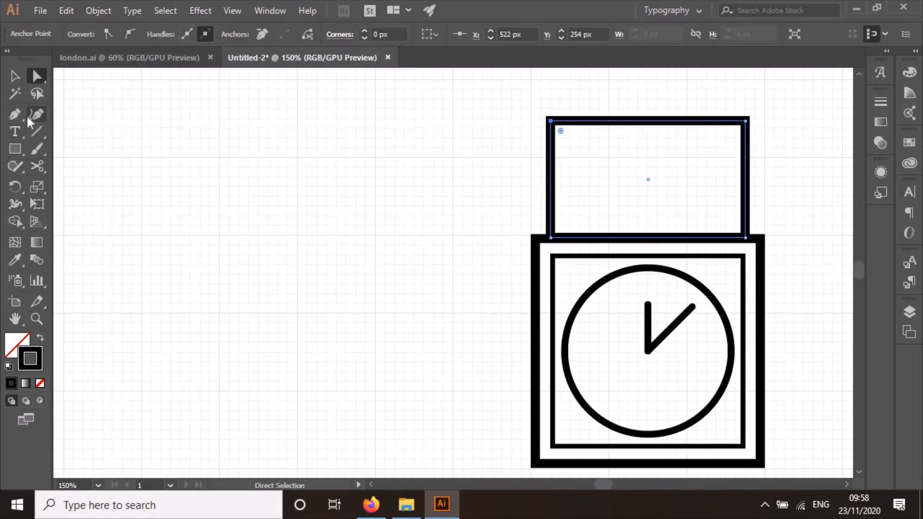
left_click(10, 115)
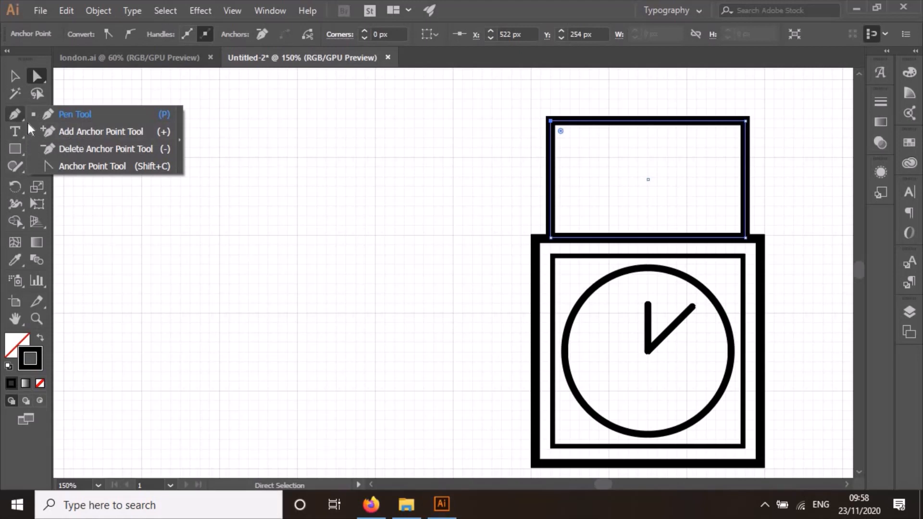
left_click(83, 132)
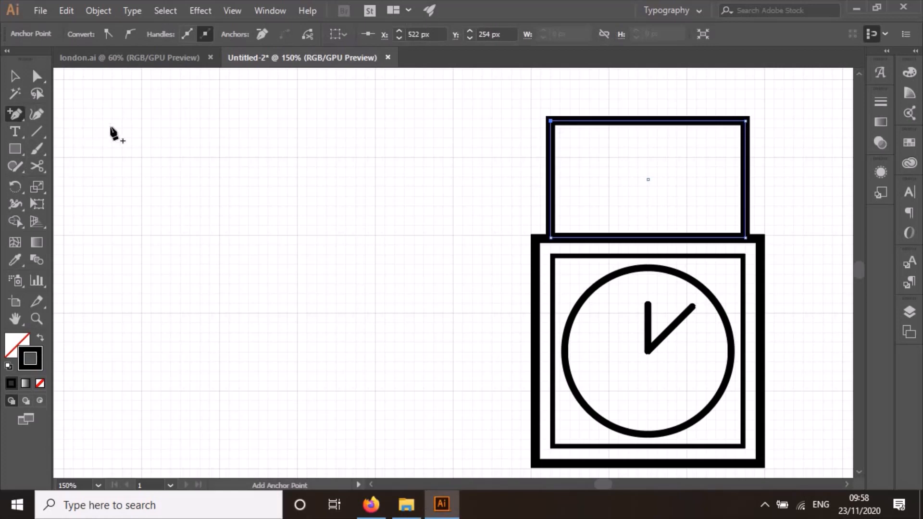
left_click(551, 180)
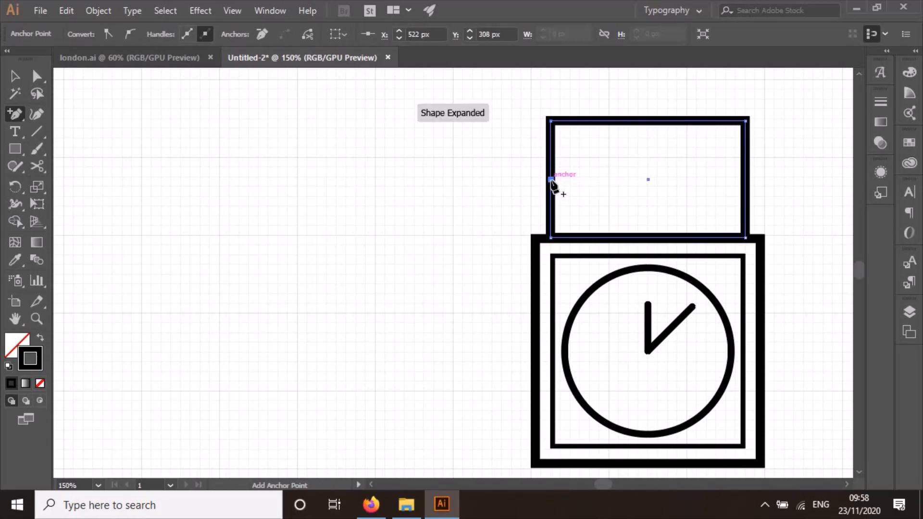
left_click(746, 180)
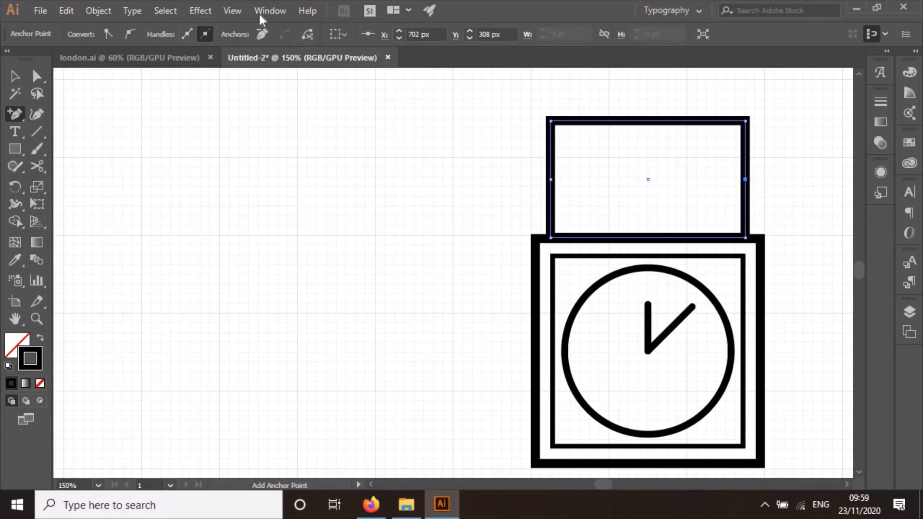
left_click(235, 11)
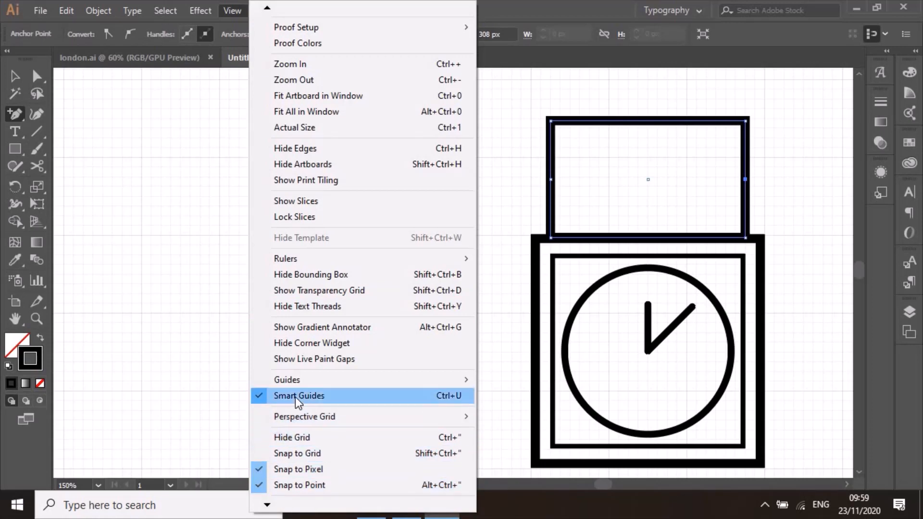
left_click(572, 2)
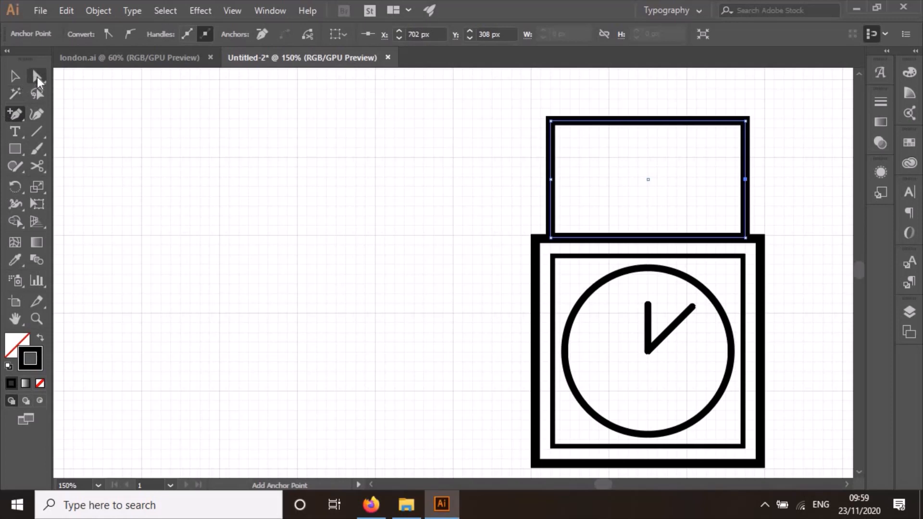
Step: Move the upper rectangle's top corner points inward to X 574 px and X 648 px to form a sloped roof, and deselect it
left_click(37, 79)
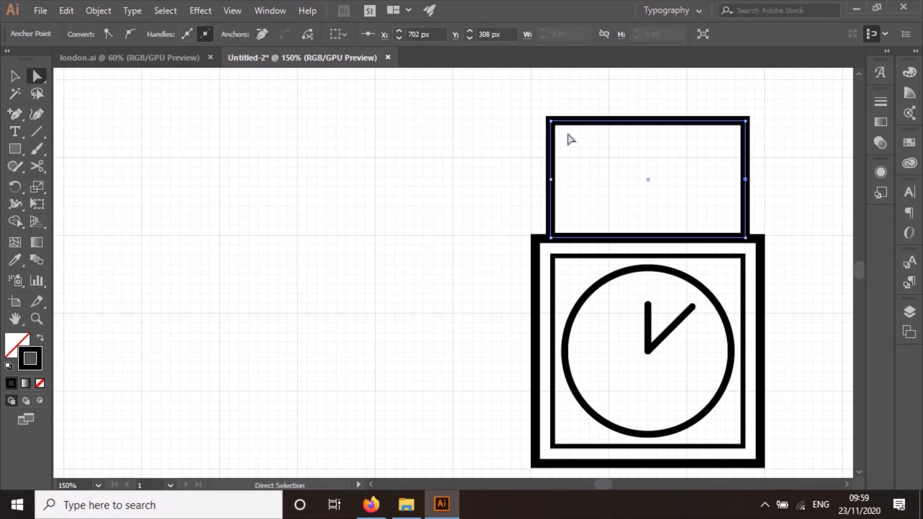
left_click(551, 122)
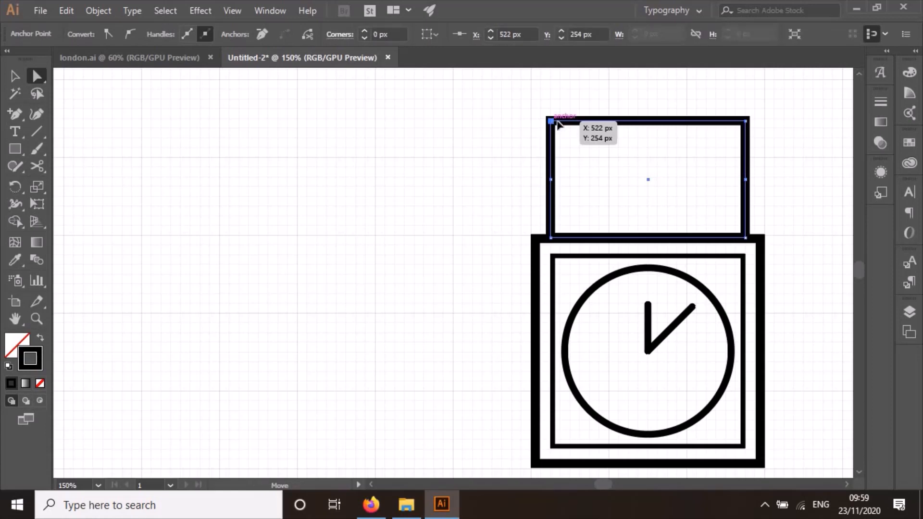
left_click_drag(550, 122, 607, 124)
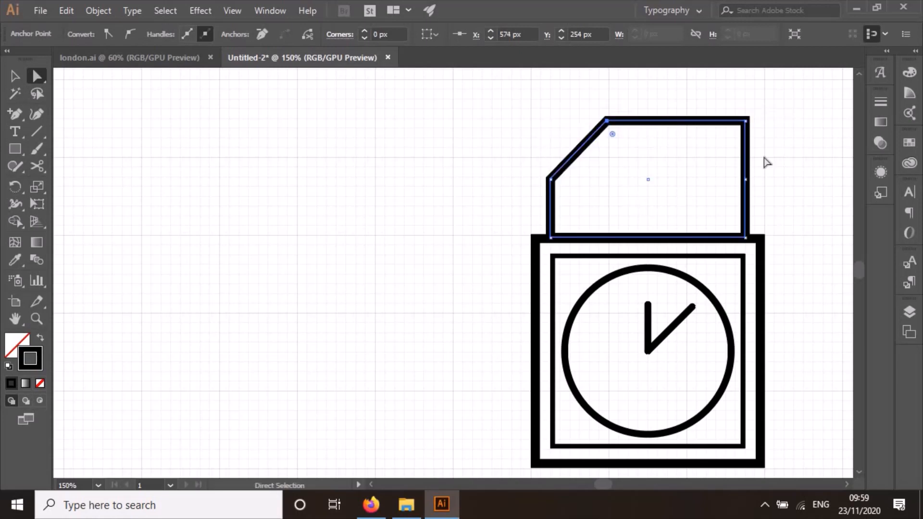
left_click(747, 122)
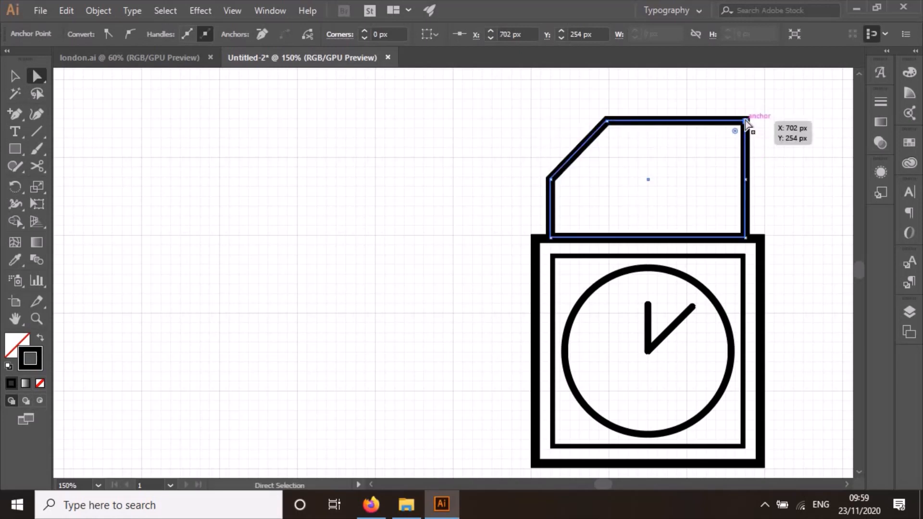
left_click_drag(747, 124, 687, 124)
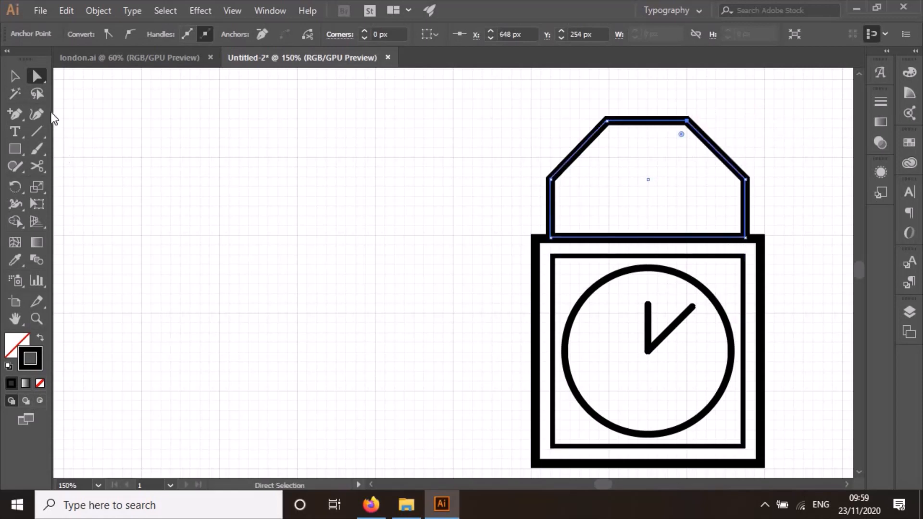
left_click(15, 77)
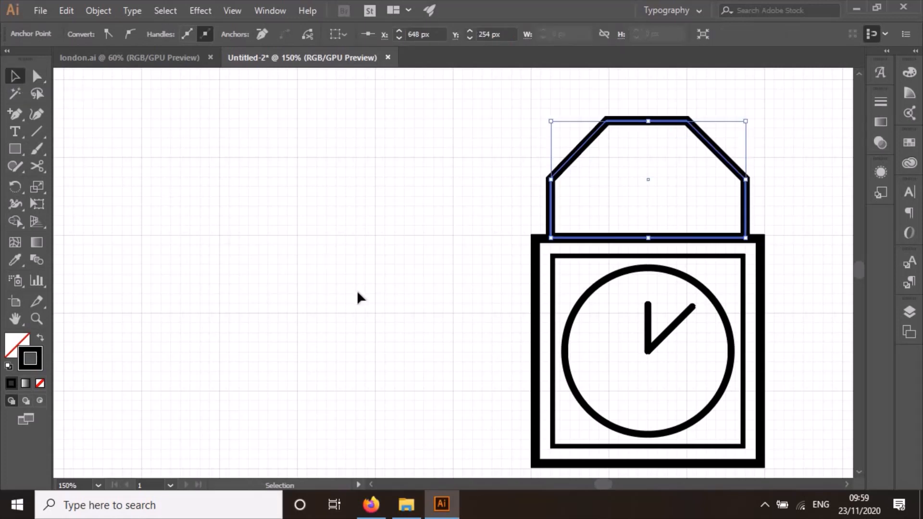
left_click(506, 330)
Step: Check the Big Ben photo in Firefox, and back in Illustrator draw a rectangle about 73 by 110 px standing on the roof's flat top edge
scroll(512, 330, "down", 1)
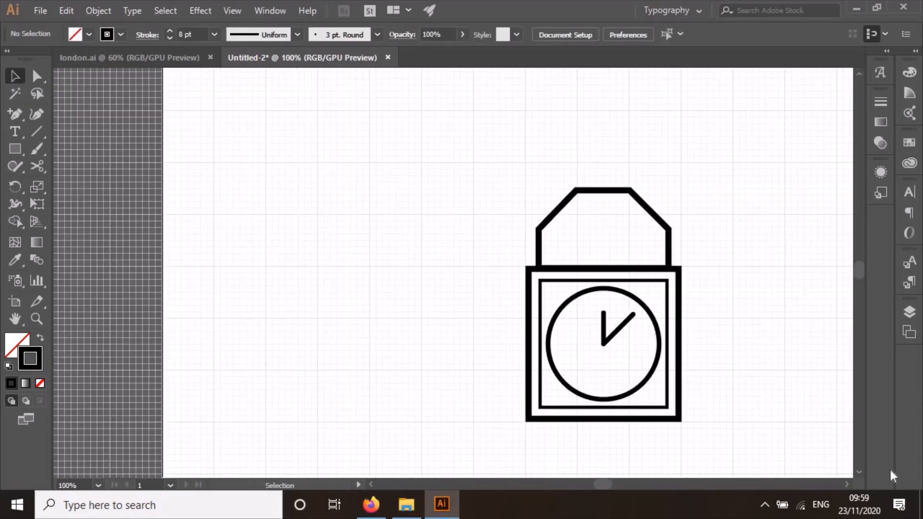
scroll(843, 480, "right", 3)
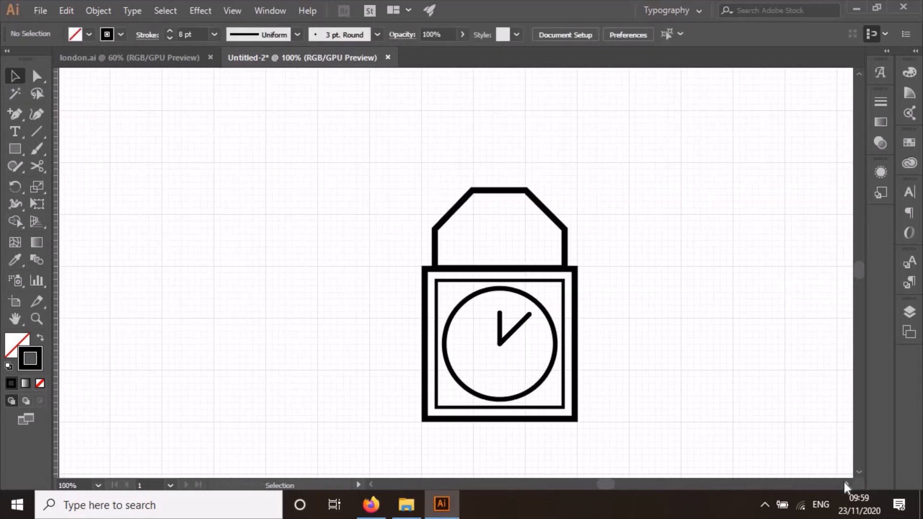
left_click(370, 504)
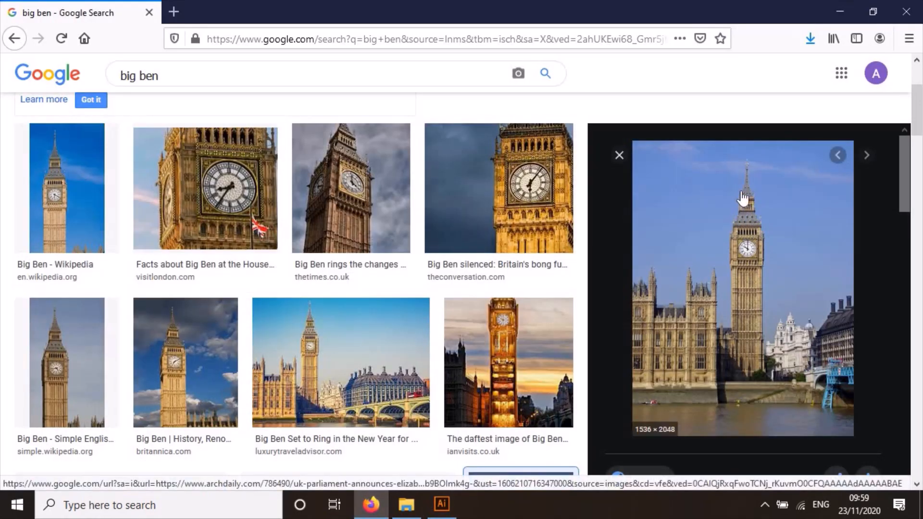
left_click(442, 514)
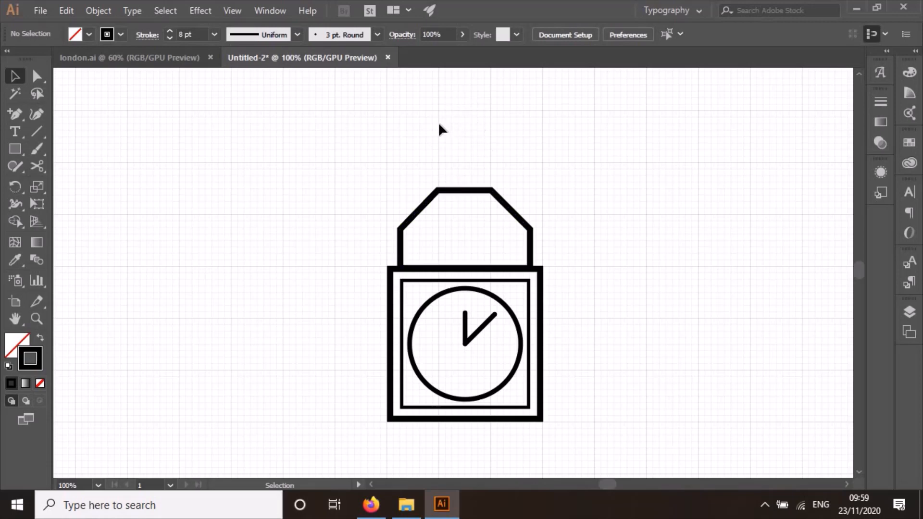
left_click(13, 148)
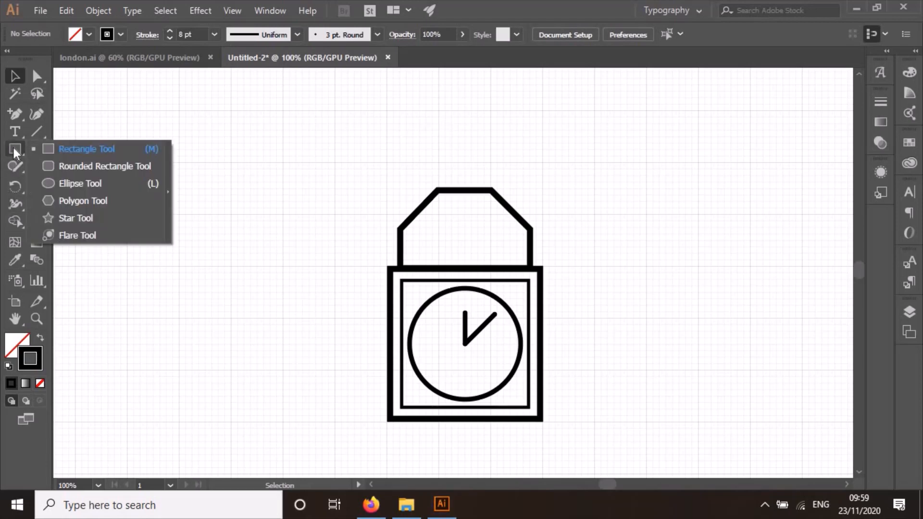
left_click(84, 149)
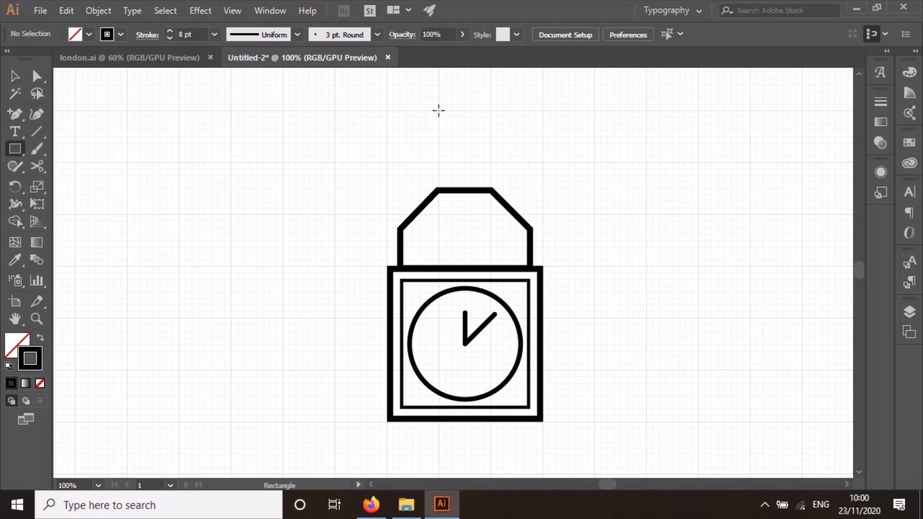
mouse_move(438, 111)
left_mouse_down()
mouse_move(462, 184)
mouse_move(498, 186)
mouse_move(491, 189)
left_mouse_up()
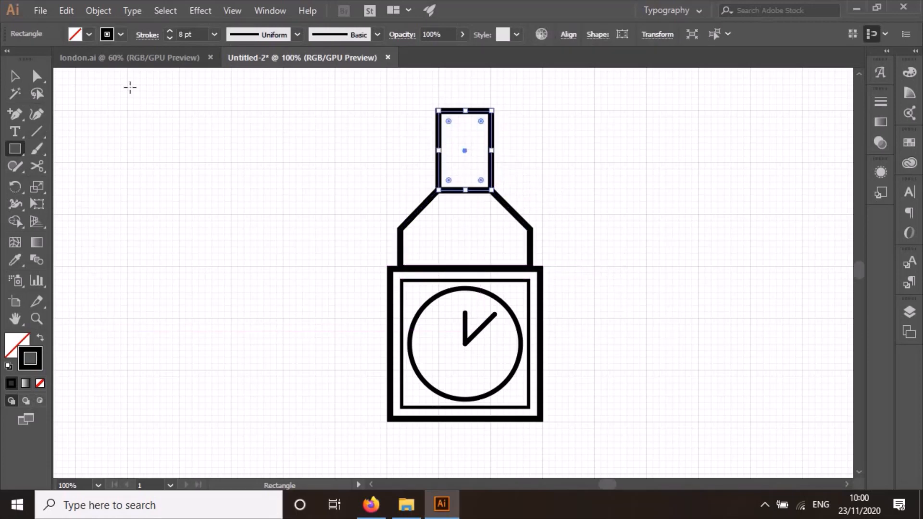
left_click(15, 76)
left_click(371, 230)
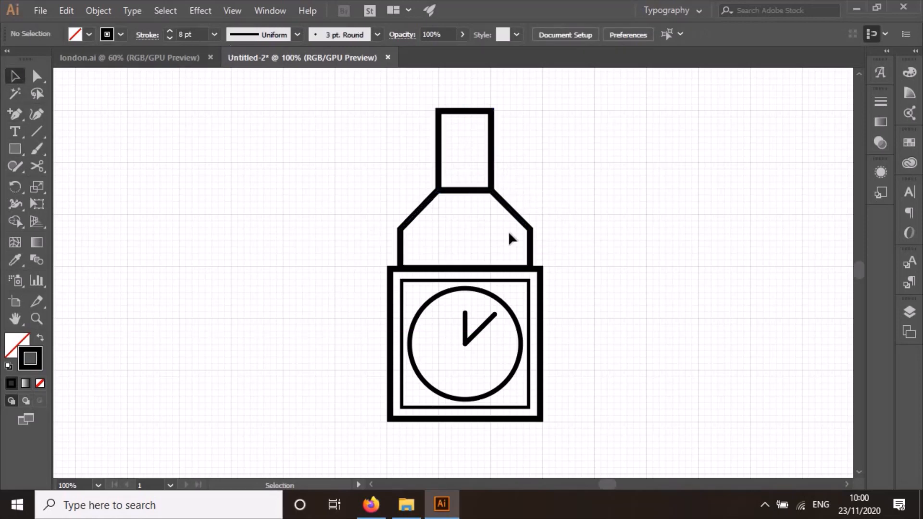
Step: Add an anchor point on each vertical side of the narrow top rectangle, at about Y 171 px
scroll(517, 277, "up", 5)
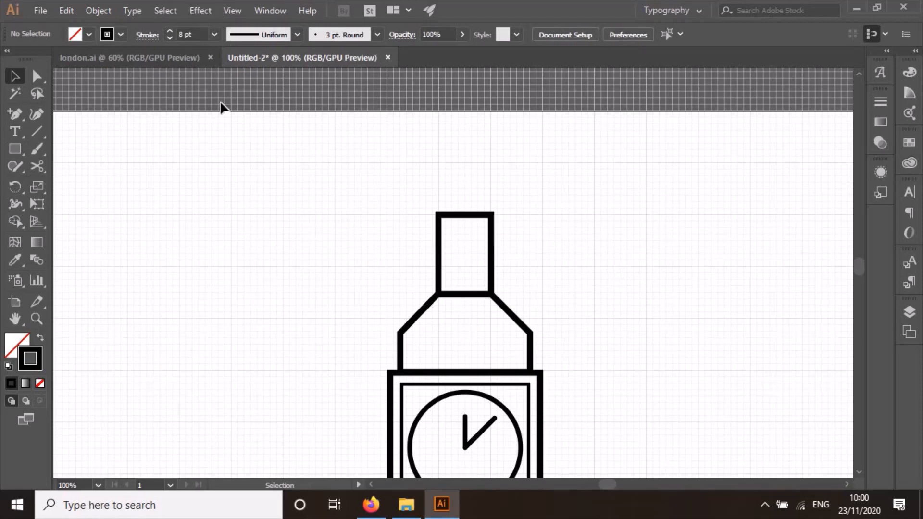
scroll(474, 264, "up", 3)
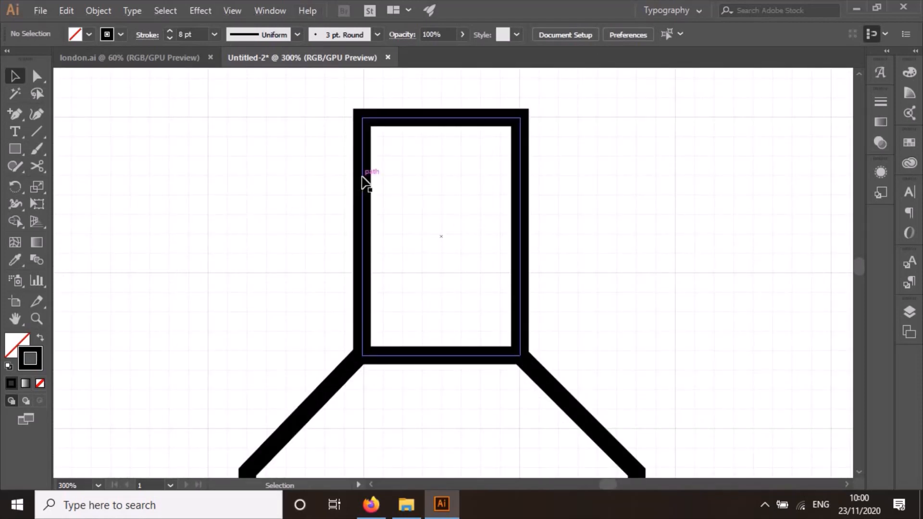
key("a")
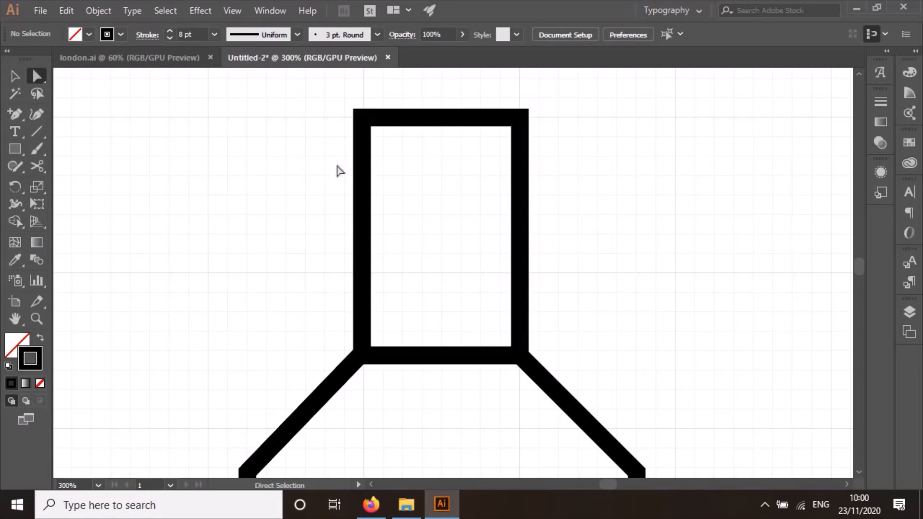
left_click(362, 117)
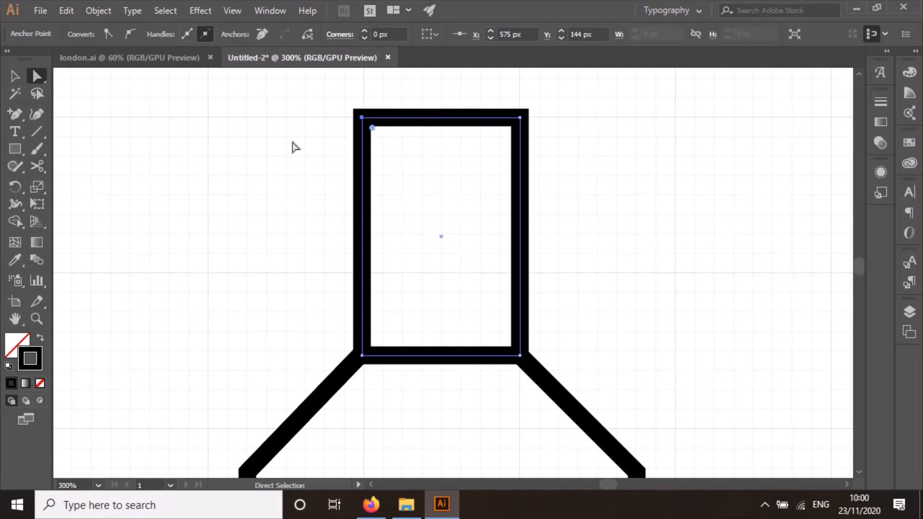
left_click(15, 116)
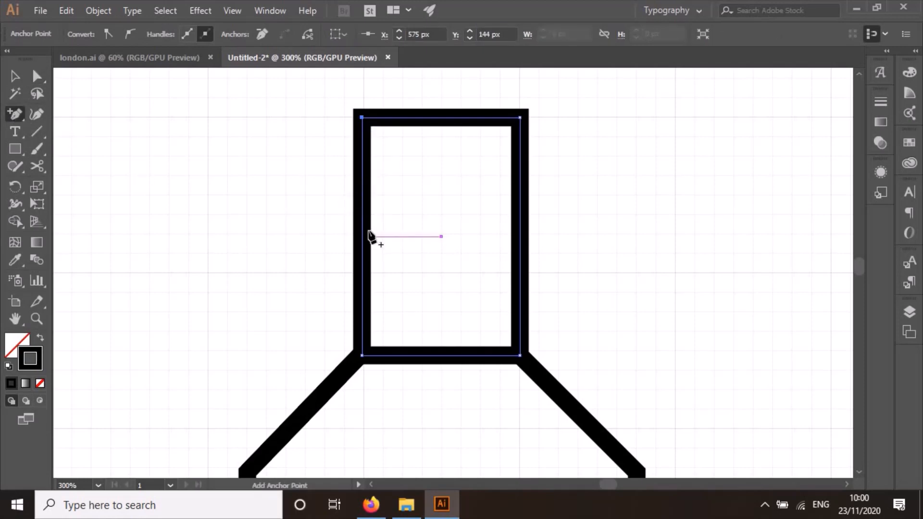
left_click(362, 176)
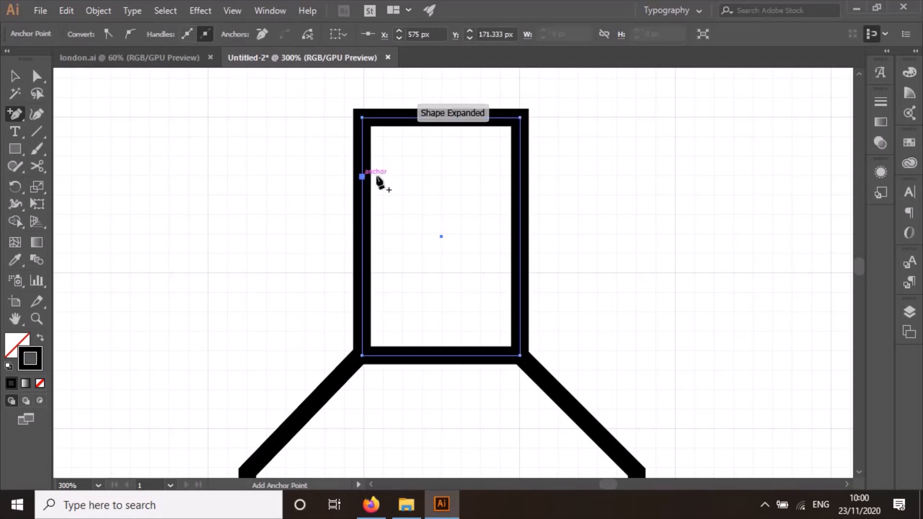
left_click(519, 176)
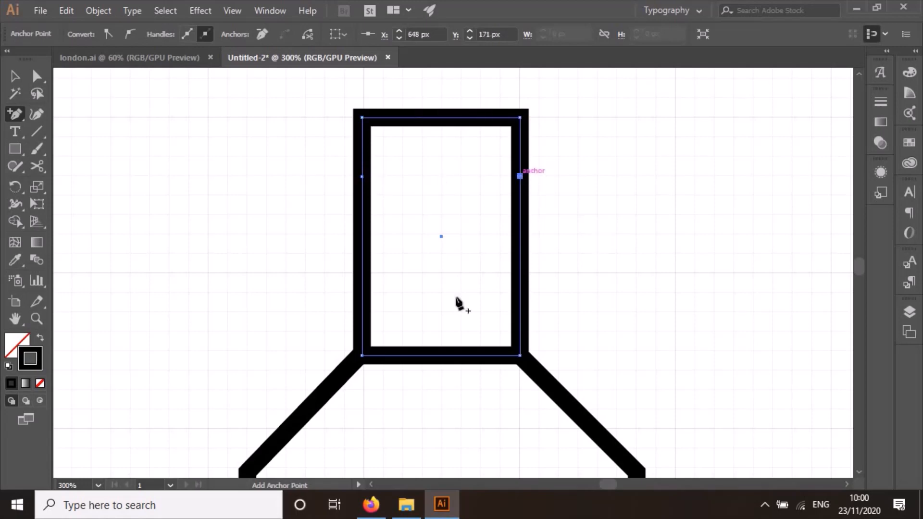
Step: Slope the narrow rectangle's upper sides by moving its top corner points inward to X 593 px and X 627 px
left_click(37, 78)
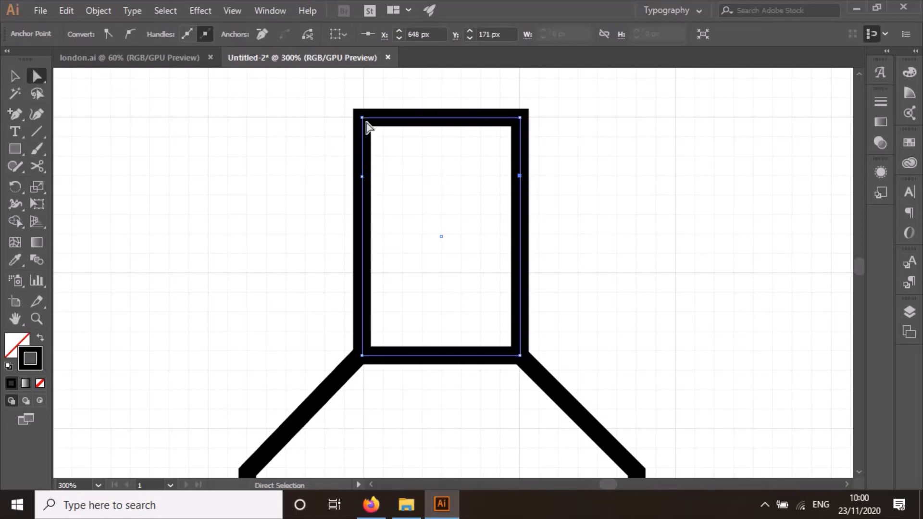
left_click_drag(364, 120, 420, 121)
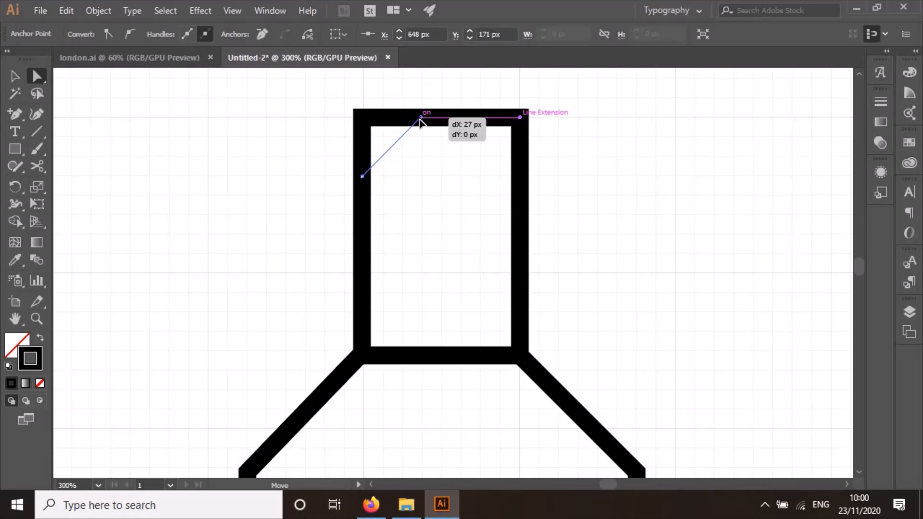
left_click_drag(420, 121, 401, 120)
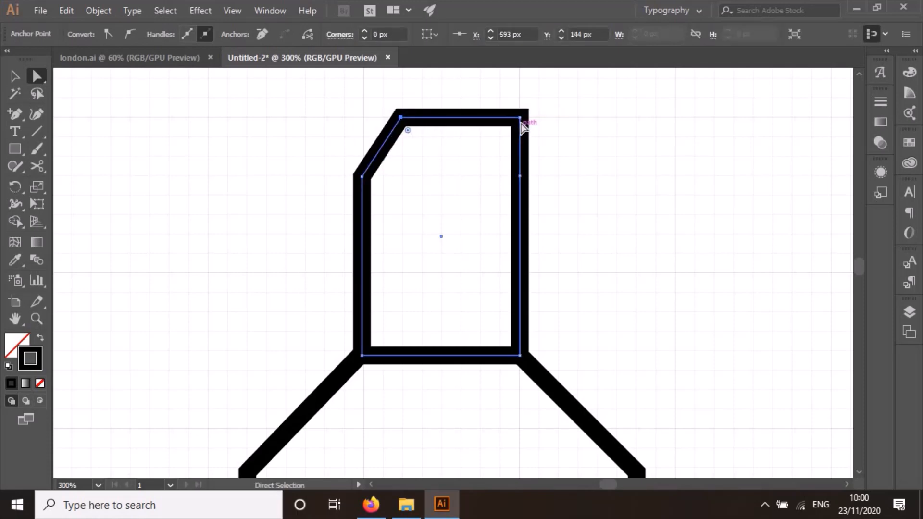
left_click(519, 117)
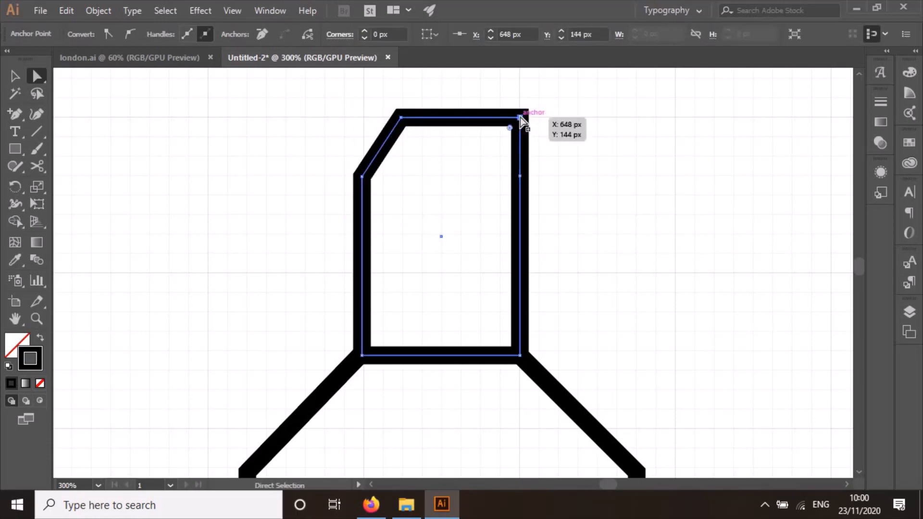
left_click_drag(520, 118, 475, 120)
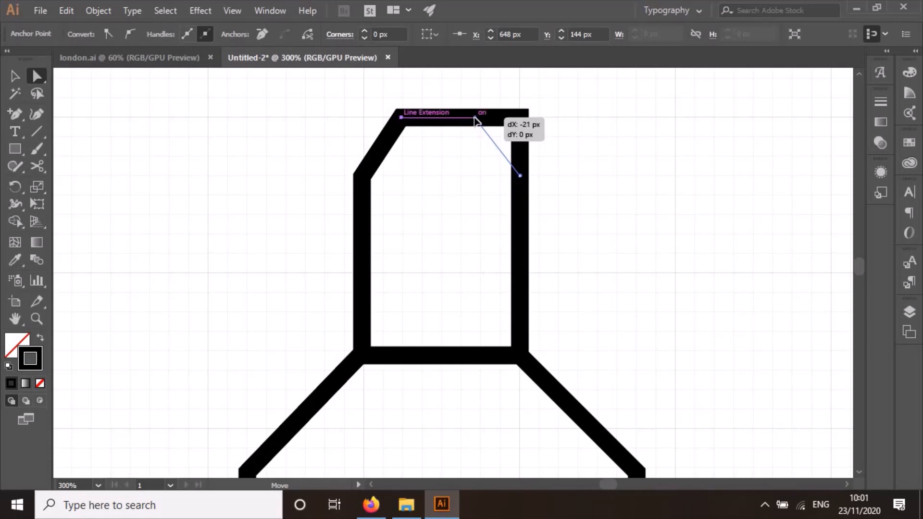
left_click_drag(474, 121, 474, 121)
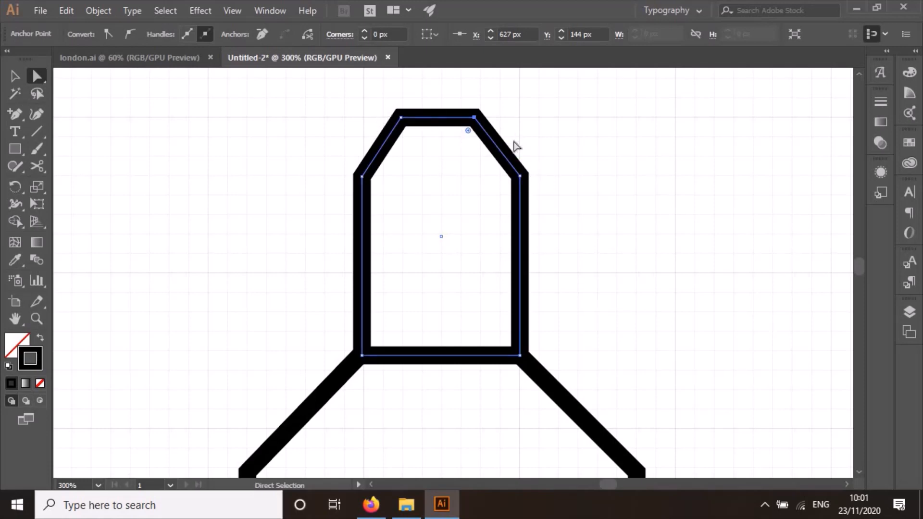
Step: Move the narrow section's top-right corner point outward to X 631 px and deselect the shape
mouse_move(474, 117)
left_mouse_down()
mouse_move(486, 144)
mouse_move(476, 120)
mouse_move(484, 119)
left_mouse_up()
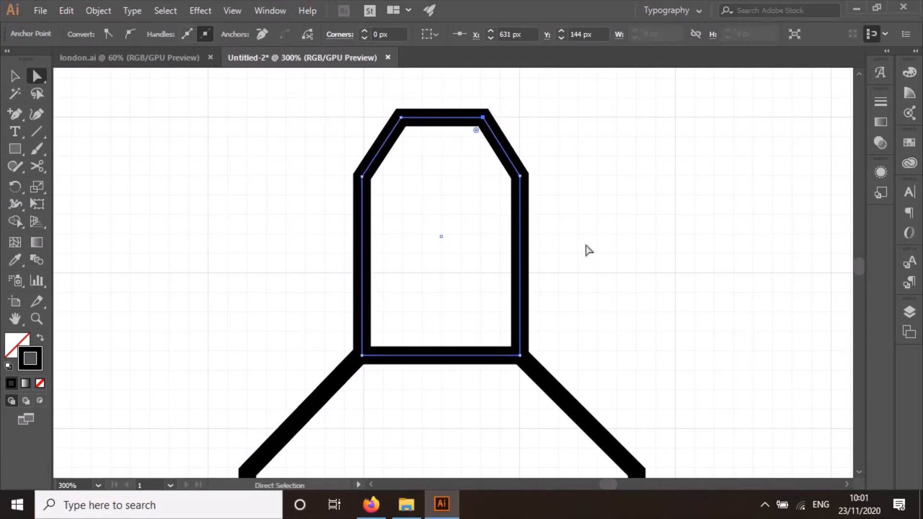
left_click(14, 76)
left_click(301, 206)
scroll(524, 270, "down", 4)
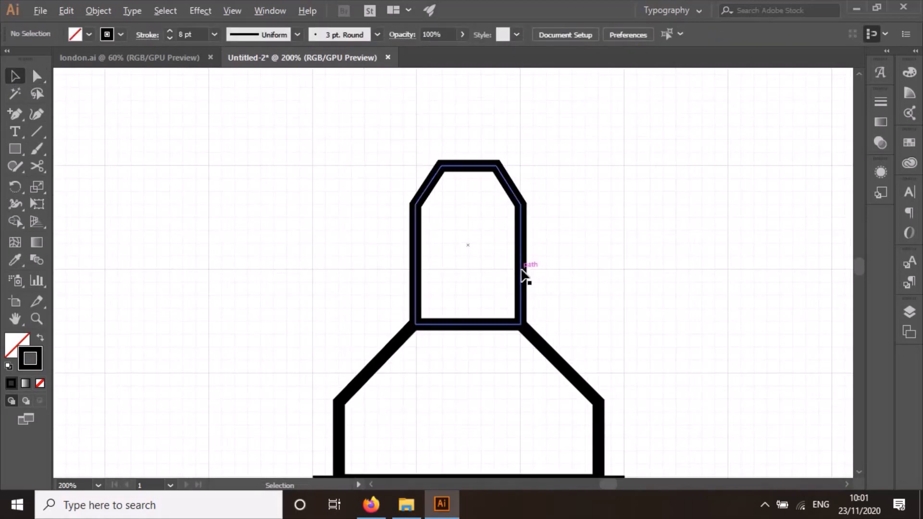
scroll(523, 276, "up", 3)
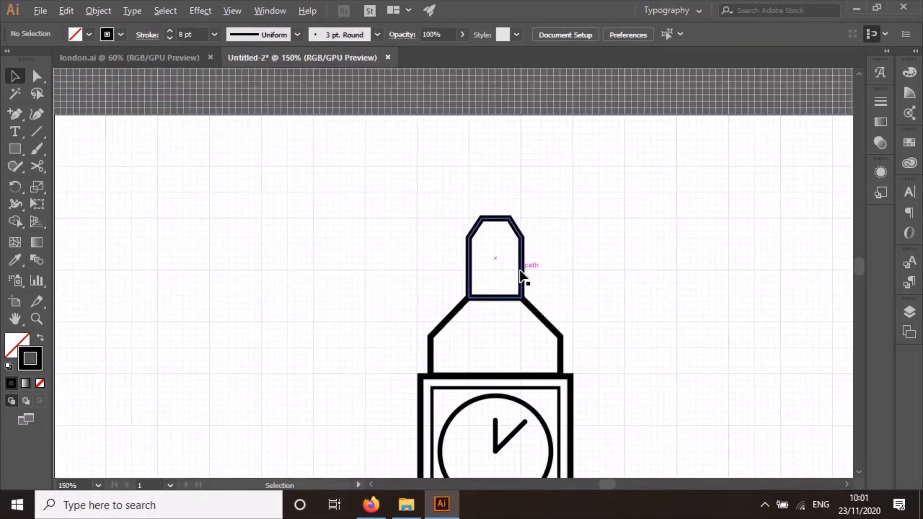
scroll(524, 277, "down", 2)
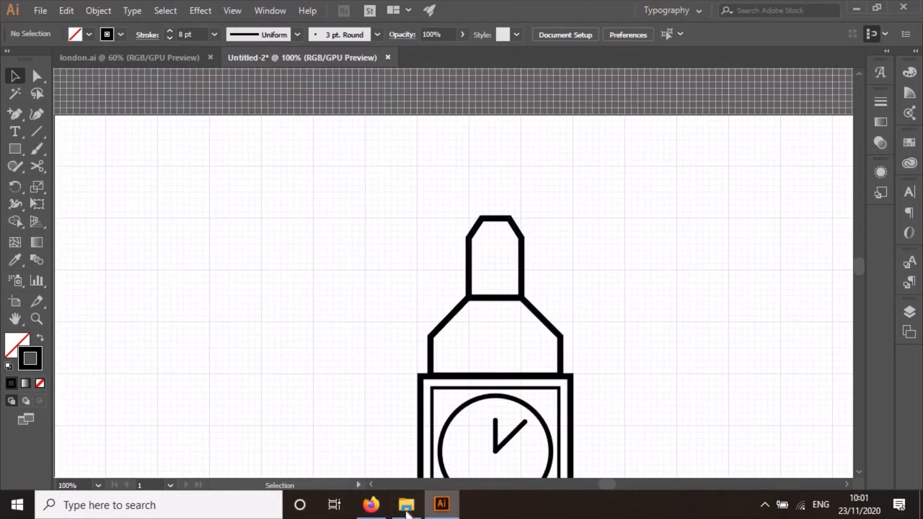
Step: Check the Big Ben photo in Firefox, and back in Illustrator create a 3-sided polygon with a 50 px radius and a 6 pt stroke
left_click(371, 504)
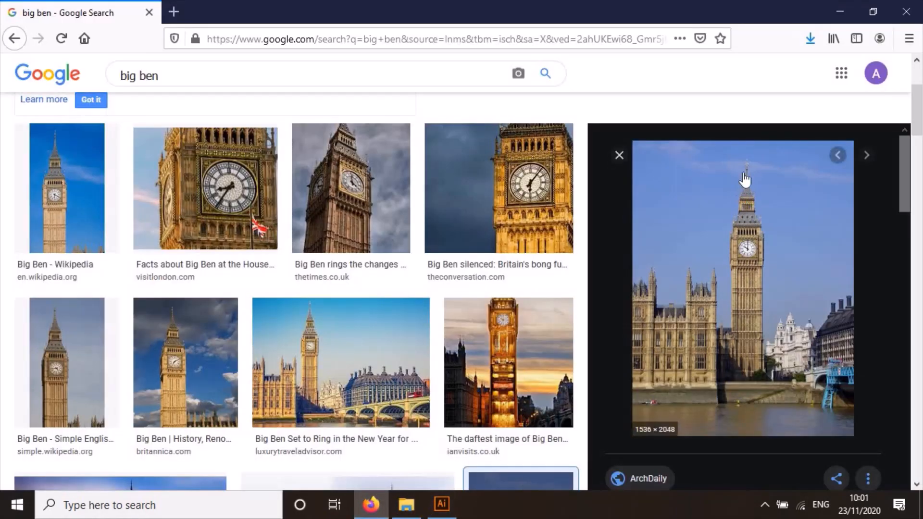
left_click(441, 504)
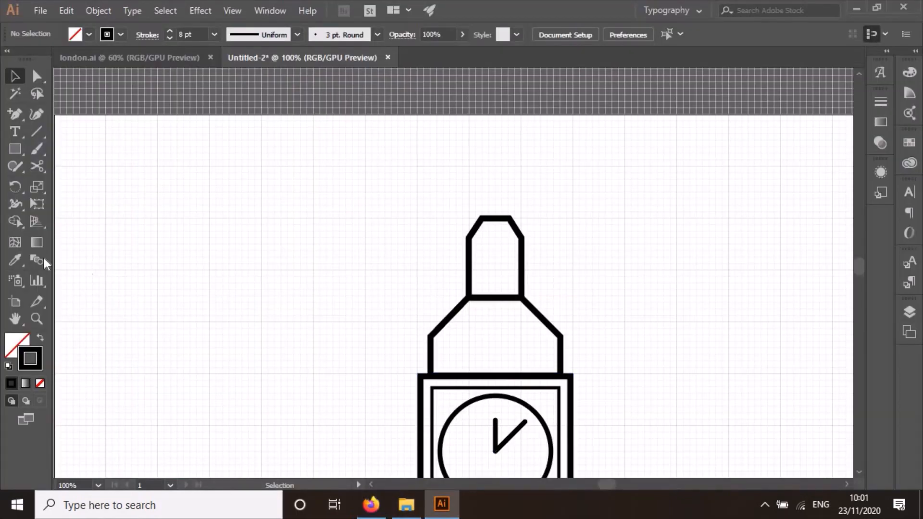
left_click(13, 151)
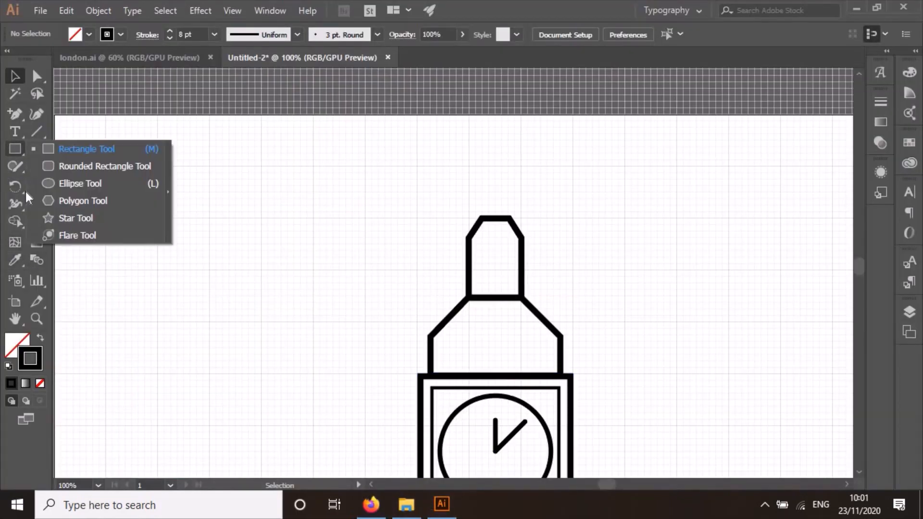
left_click(102, 200)
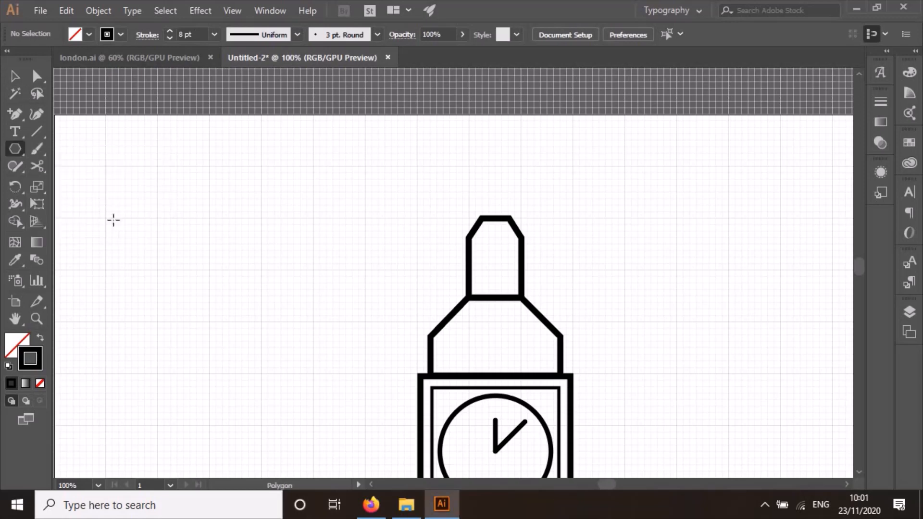
left_click(247, 265)
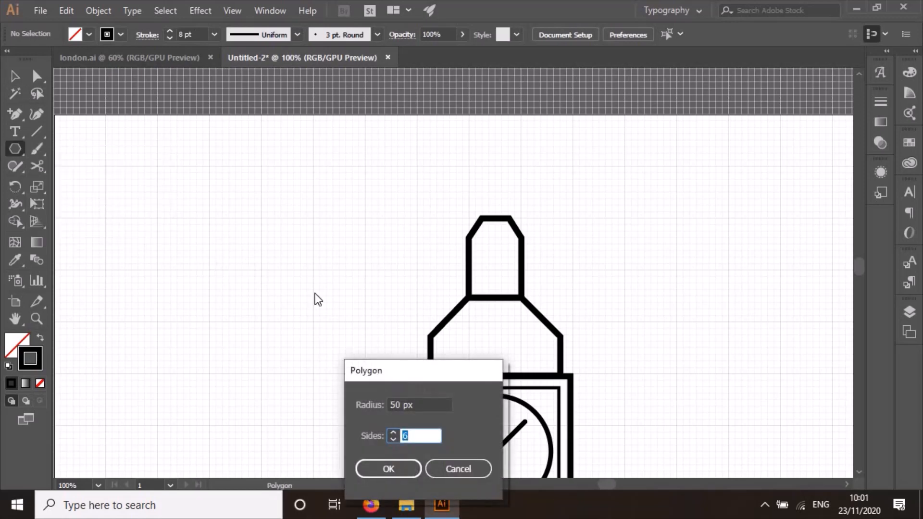
left_click(288, 256)
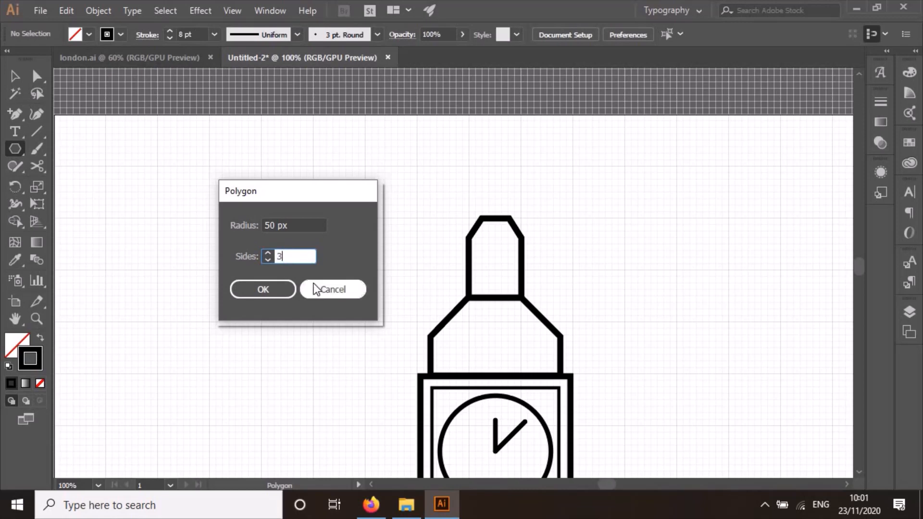
left_click(277, 288)
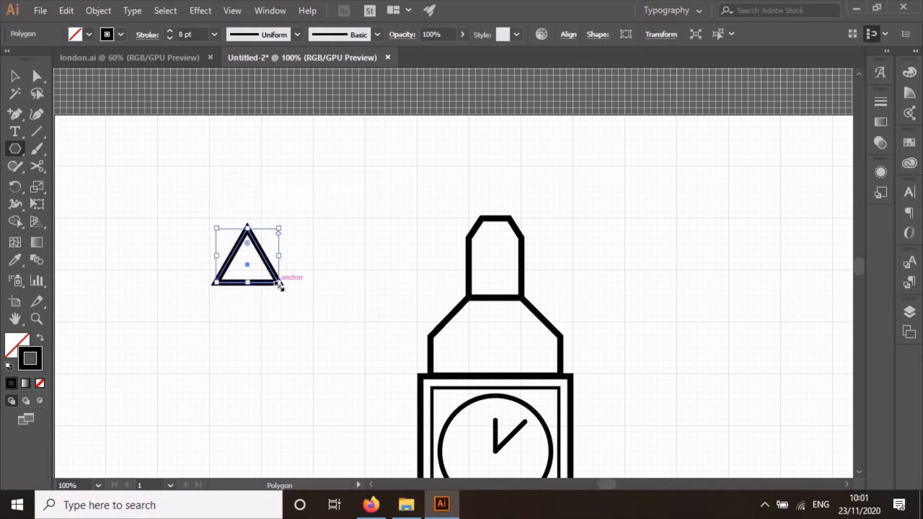
left_click(170, 39)
left_click(170, 38)
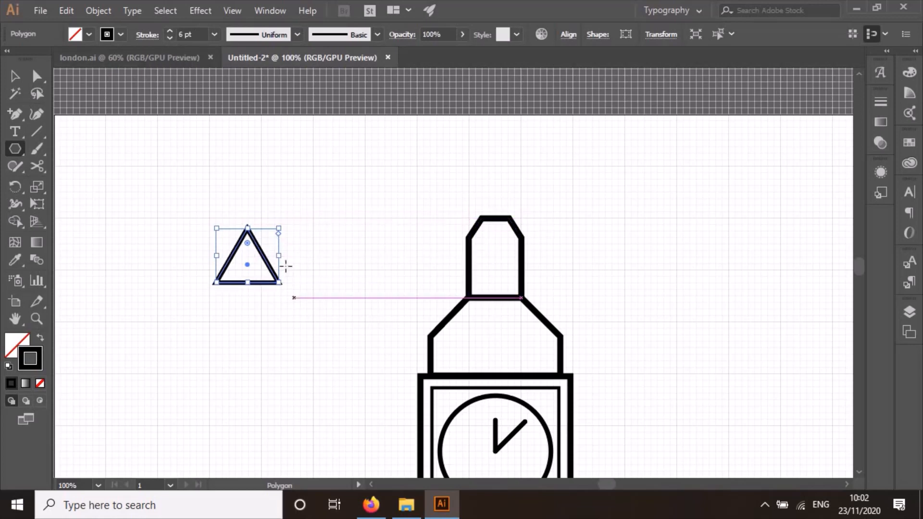
Step: Narrow the triangle to about 43 px wide and stand it on the flat top edge of the tower's narrow section
left_click_drag(279, 258, 265, 257)
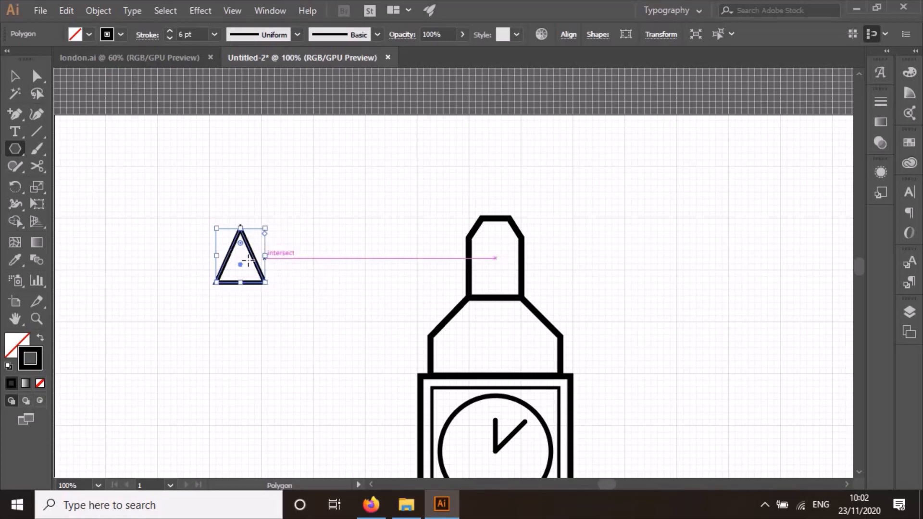
left_click(14, 75)
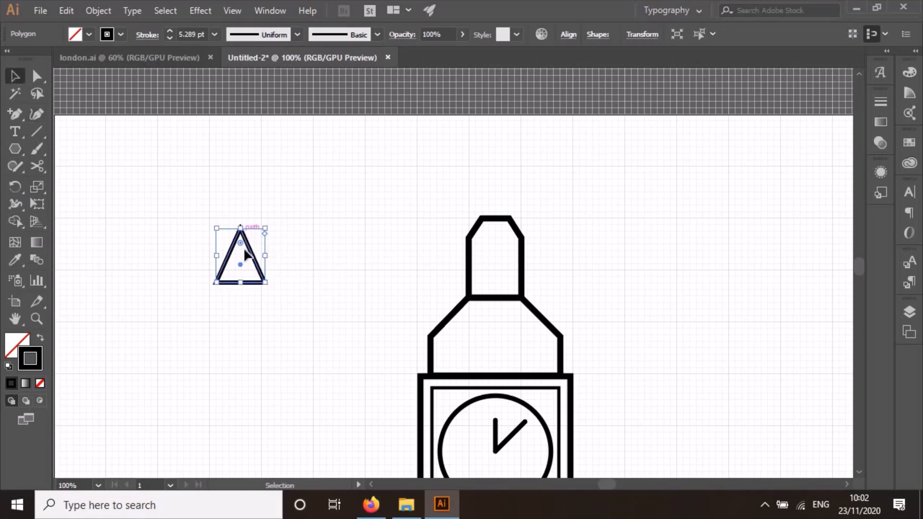
left_click_drag(267, 245, 509, 196)
left_click(440, 236)
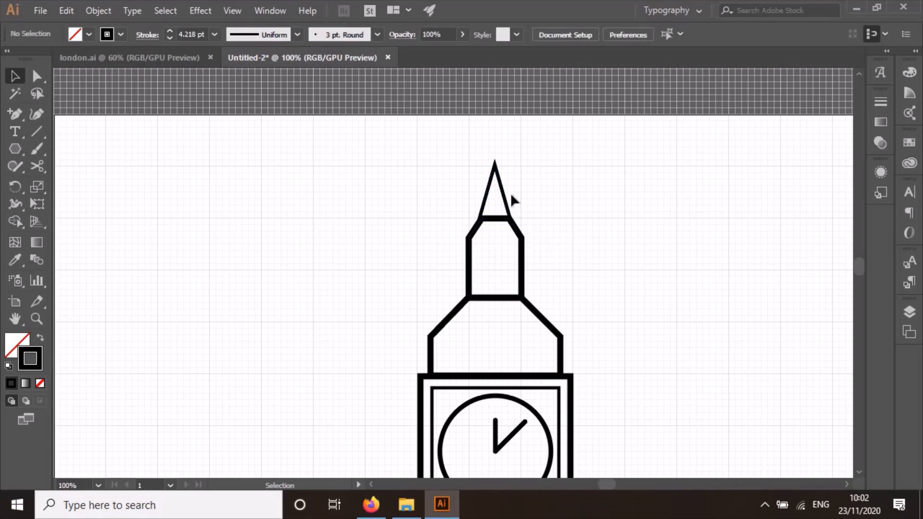
Step: Set the spire triangle's stroke weight to 6 pt and deselect it
left_click(507, 211)
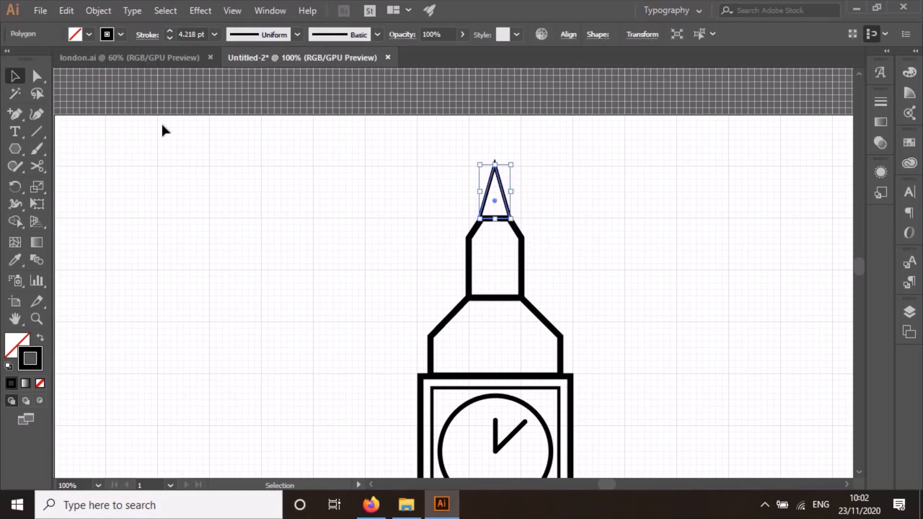
left_click(168, 30)
left_click(168, 30)
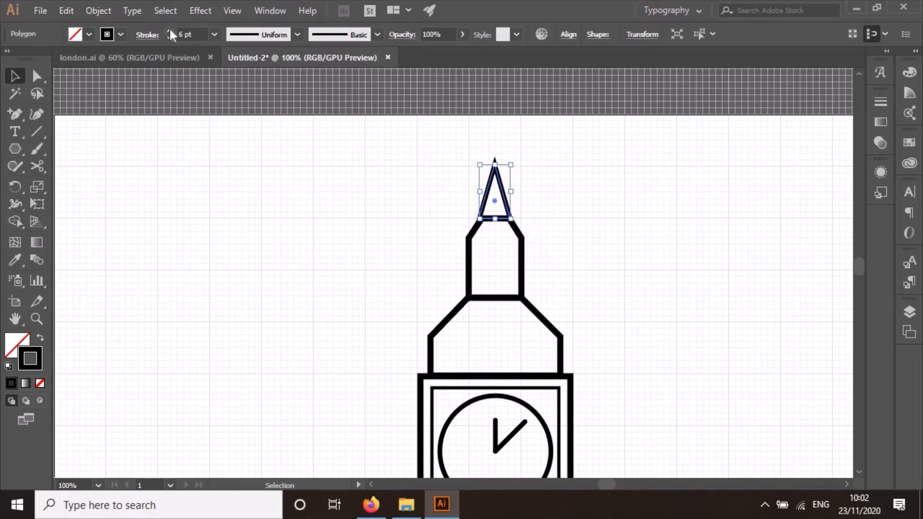
left_click(506, 226)
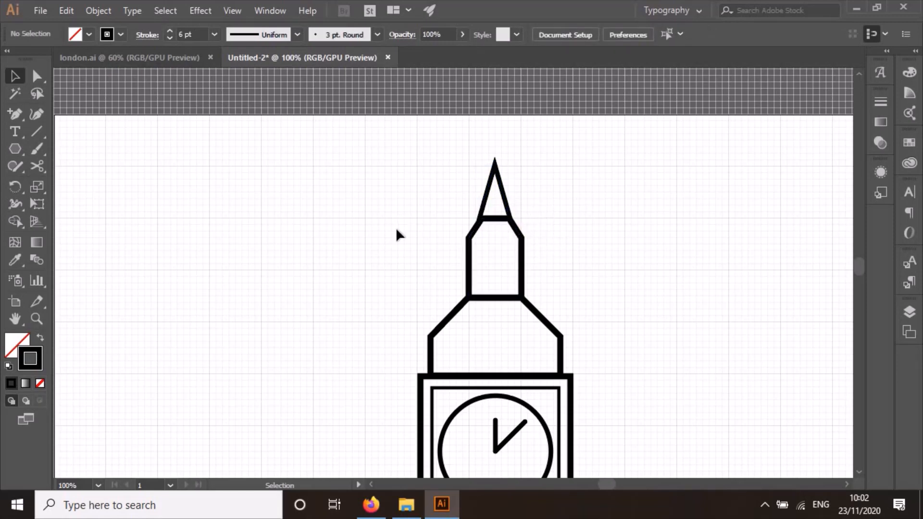
Step: Set the spire triangle's X position to 590 px and deselect it
scroll(398, 226, "up", 2)
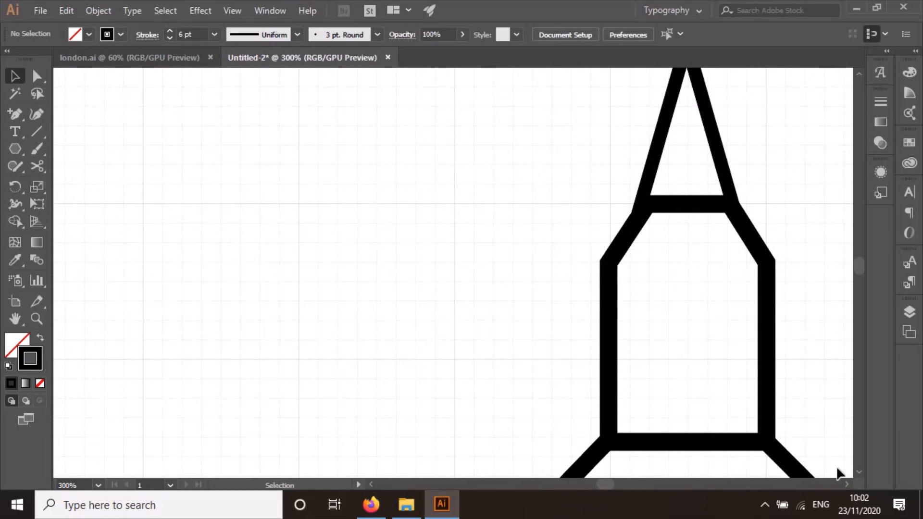
left_click(846, 484)
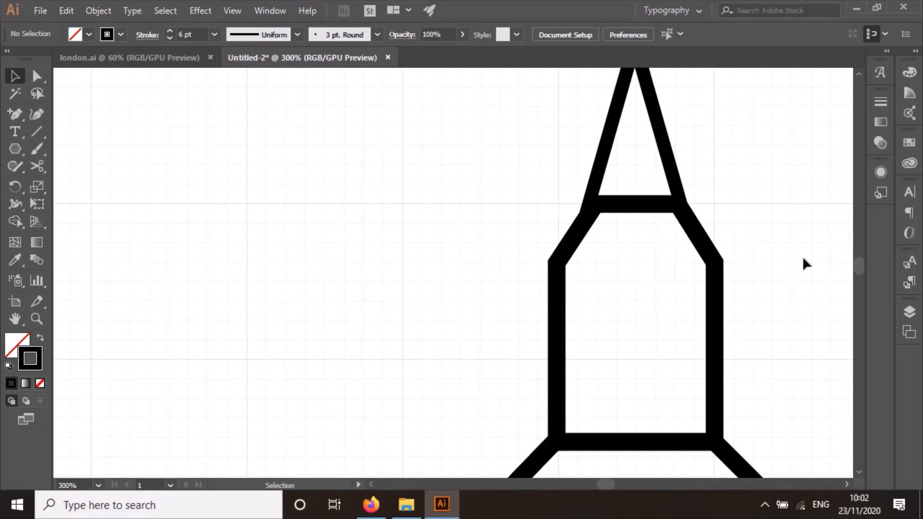
scroll(797, 283, "up", 2)
left_click(845, 484)
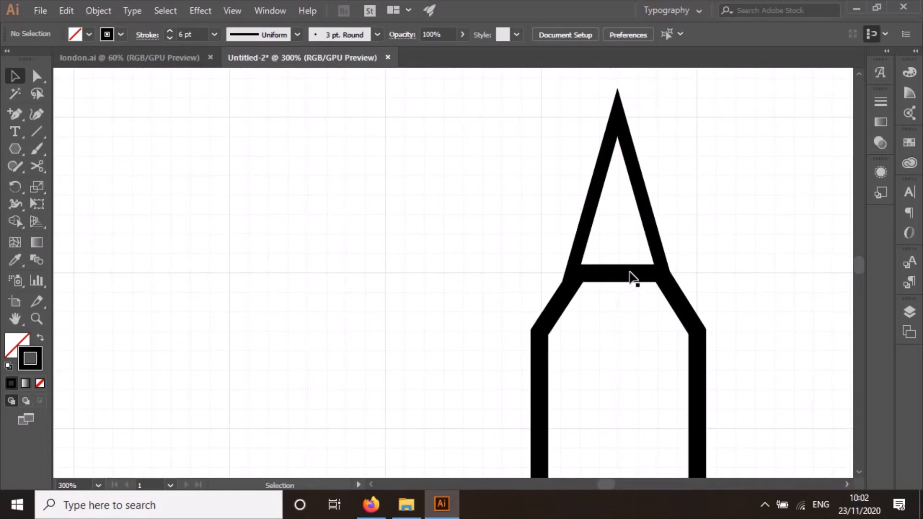
left_click(636, 233)
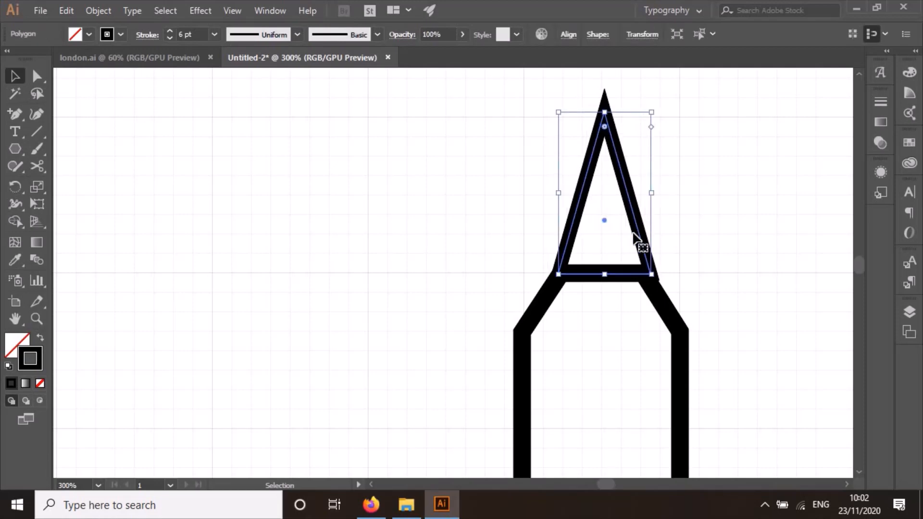
left_click(642, 34)
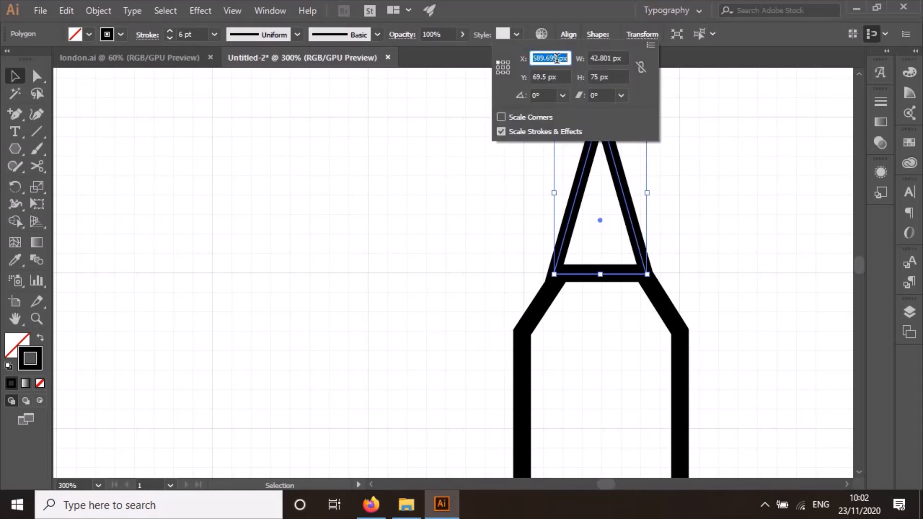
left_click(556, 58)
key("BackSpace")
key("BackSpace")
key("BackSpace")
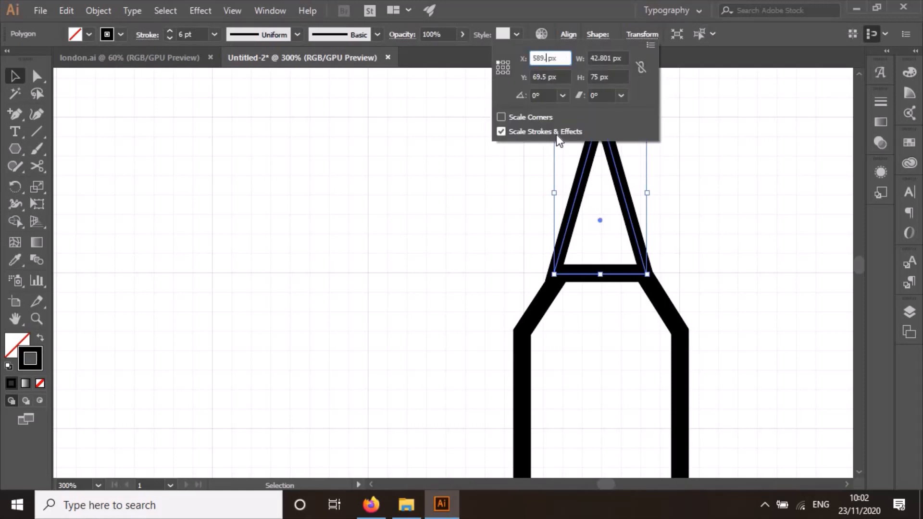
key("BackSpace")
key("BackSpace")
key("BackSpace")
type("90")
key("Return")
left_click(758, 362)
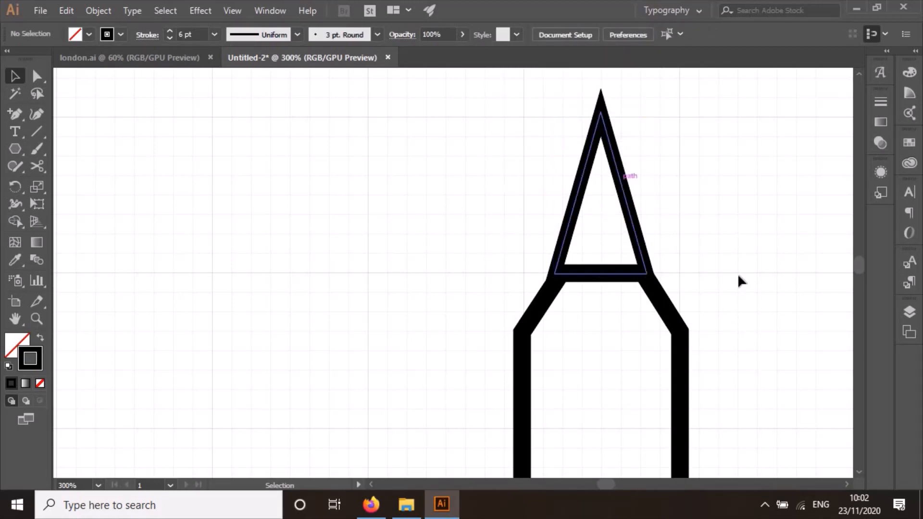
Step: Align the spire triangle's horizontal center to the narrow section below it, using that section as the key object, and deselect both
scroll(733, 281, "down", 1)
scroll(728, 281, "down", 1)
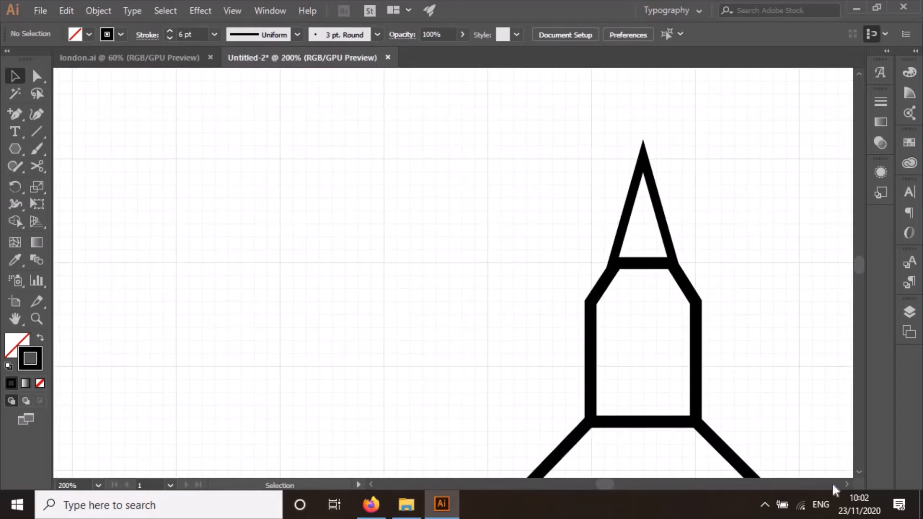
scroll(858, 473, "down", 2)
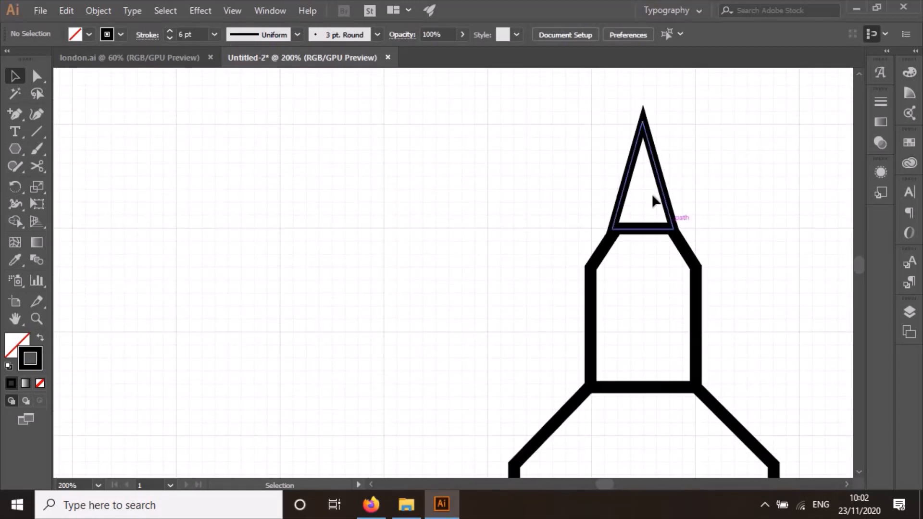
left_click(664, 187)
left_click(594, 270, "shift")
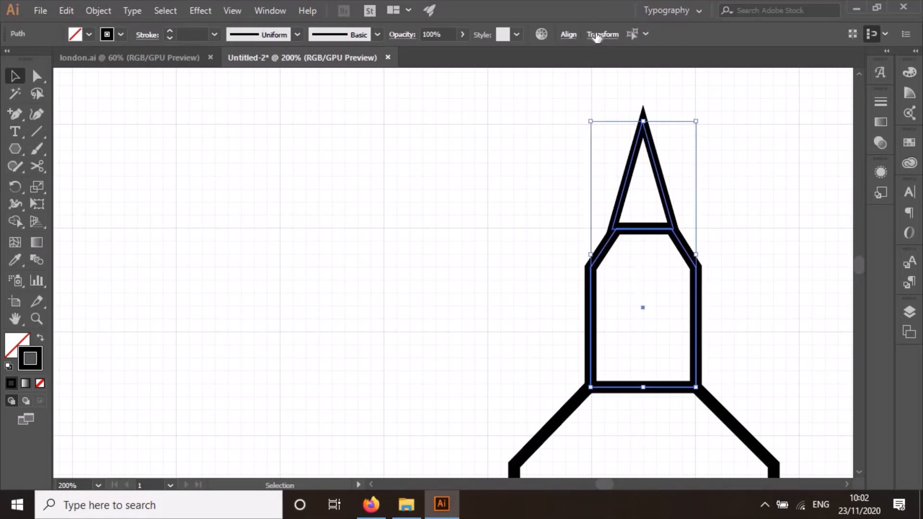
left_click(567, 35)
left_click(563, 154)
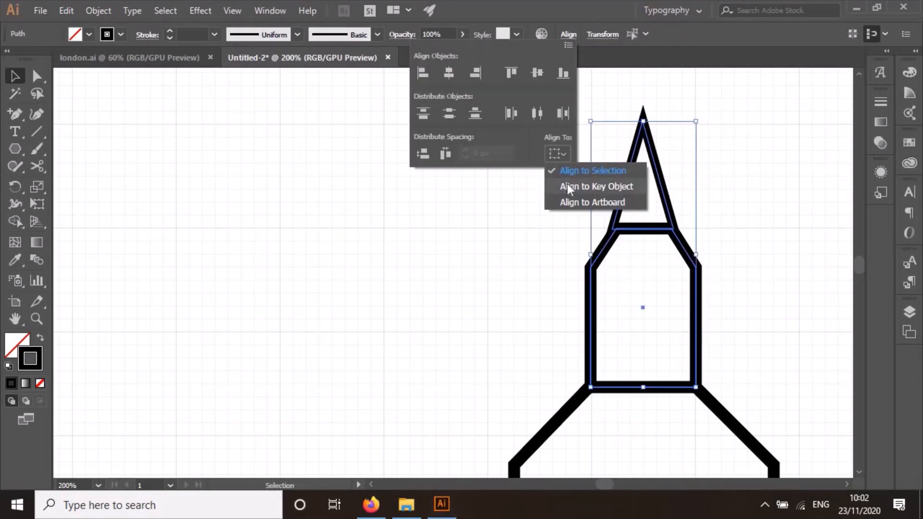
left_click(567, 184)
left_click(592, 288)
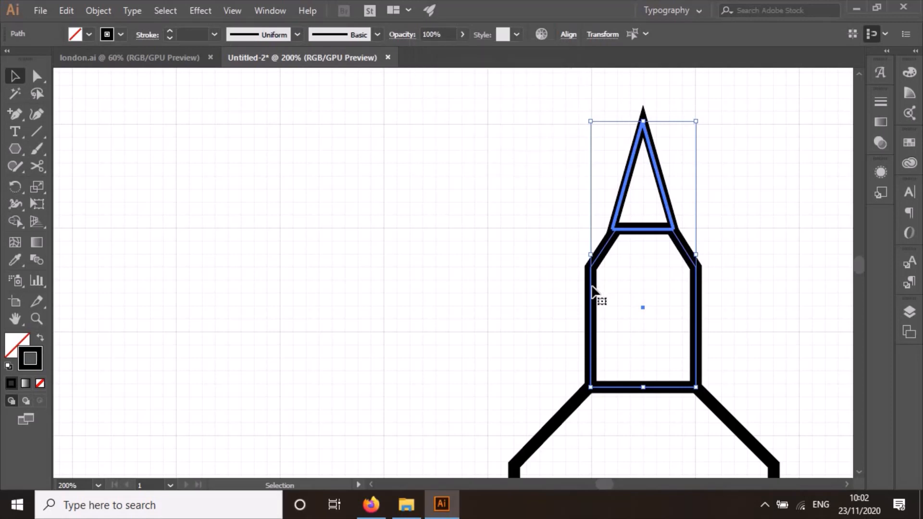
left_click(592, 288)
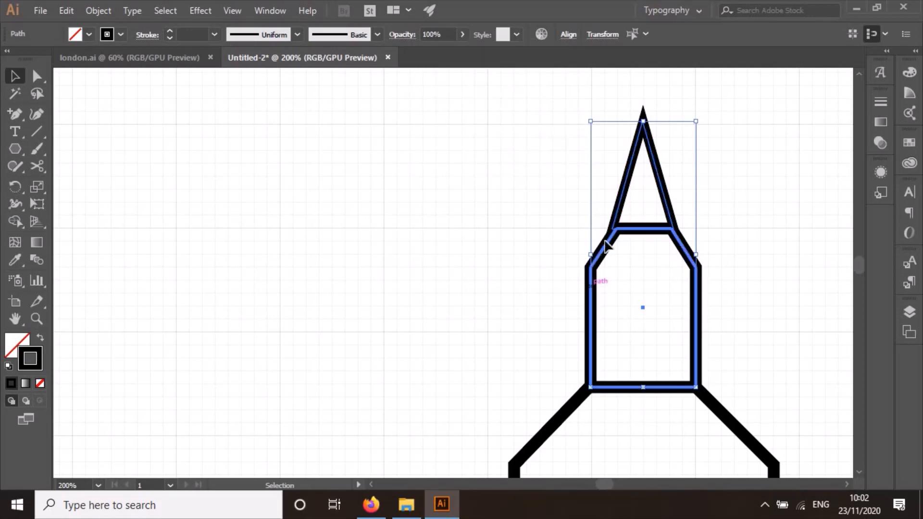
left_click(568, 35)
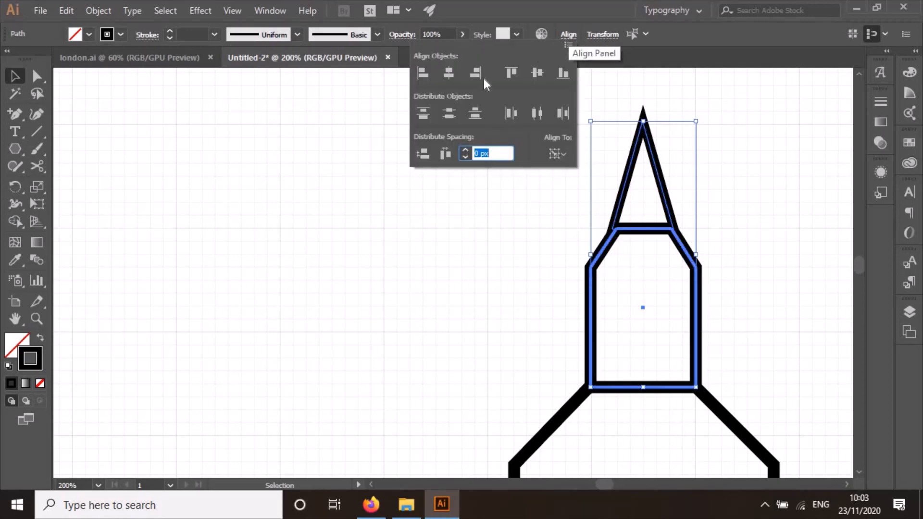
left_click(450, 73)
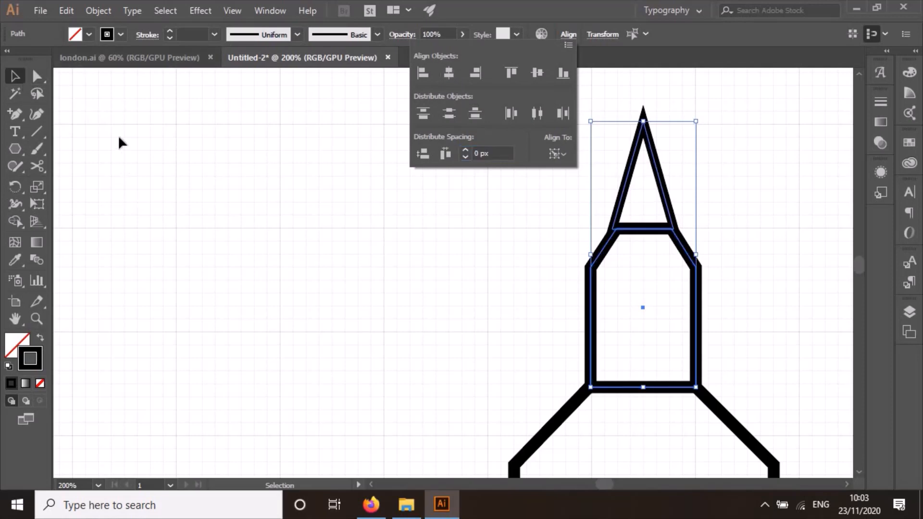
left_click(212, 152)
scroll(405, 207, "down", 3)
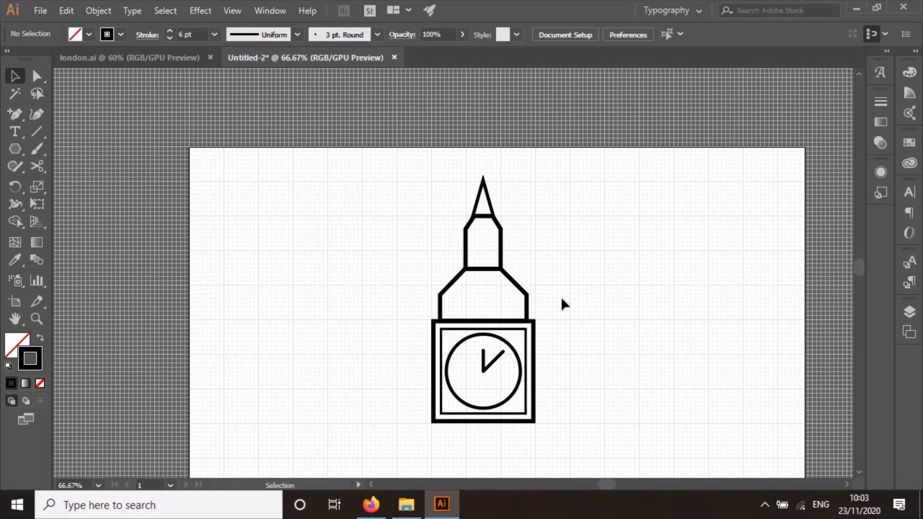
scroll(560, 296, "up", 3)
scroll(683, 339, "down", 1)
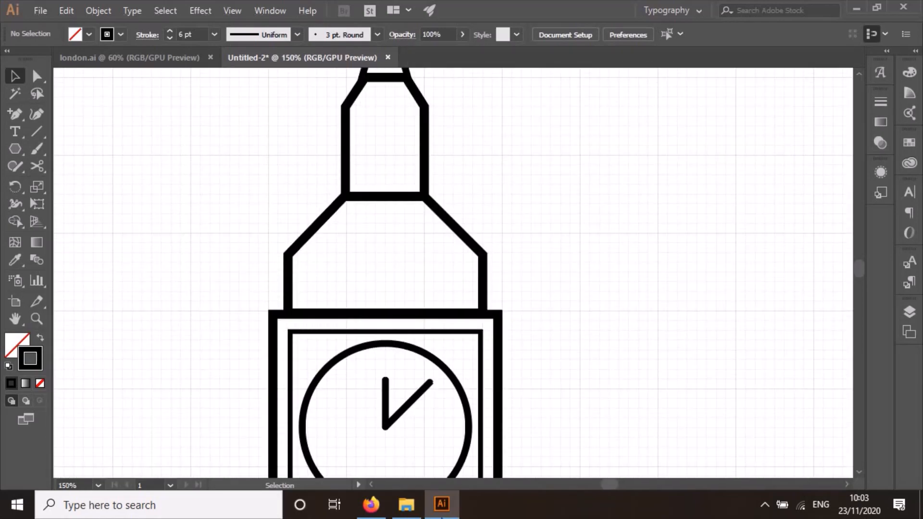
Step: Check the Big Ben photo in the browser and draw a short vertical line inside the lower roof section, near its left wall
left_click(371, 504)
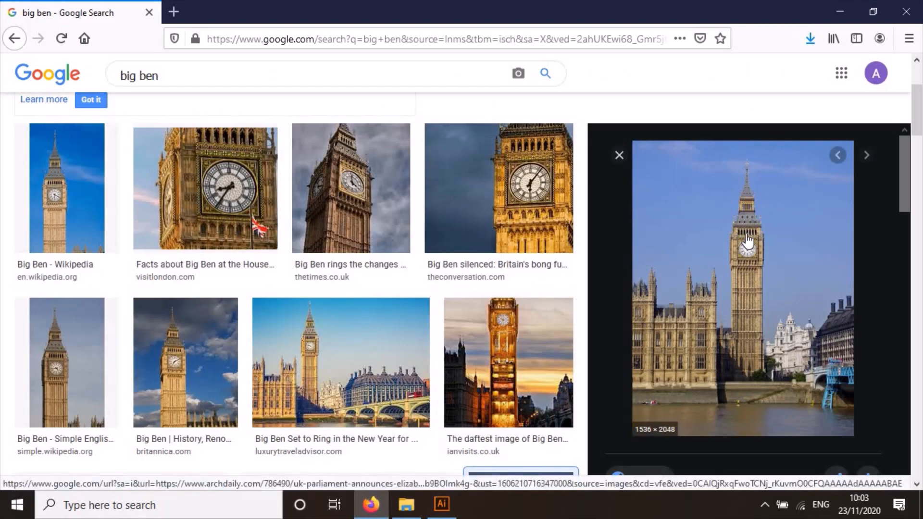
left_click(840, 12)
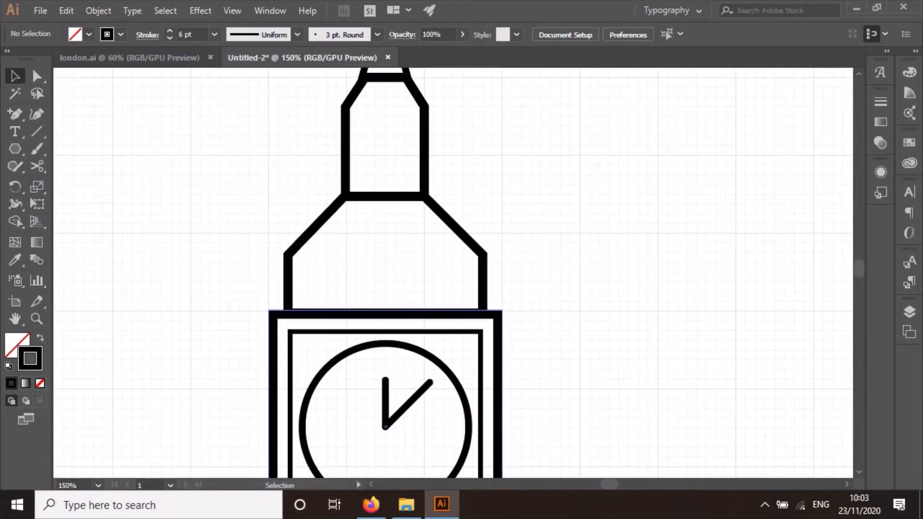
left_click(37, 131)
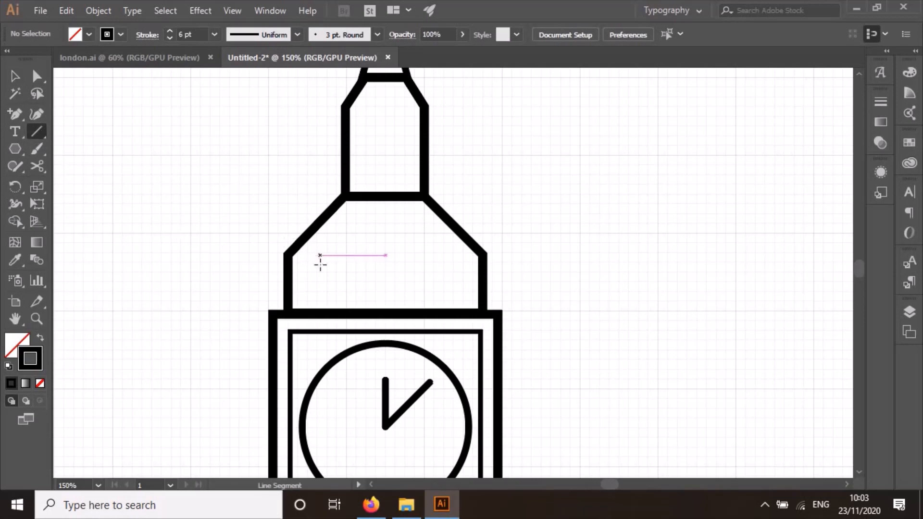
left_click_drag(320, 256, 321, 303)
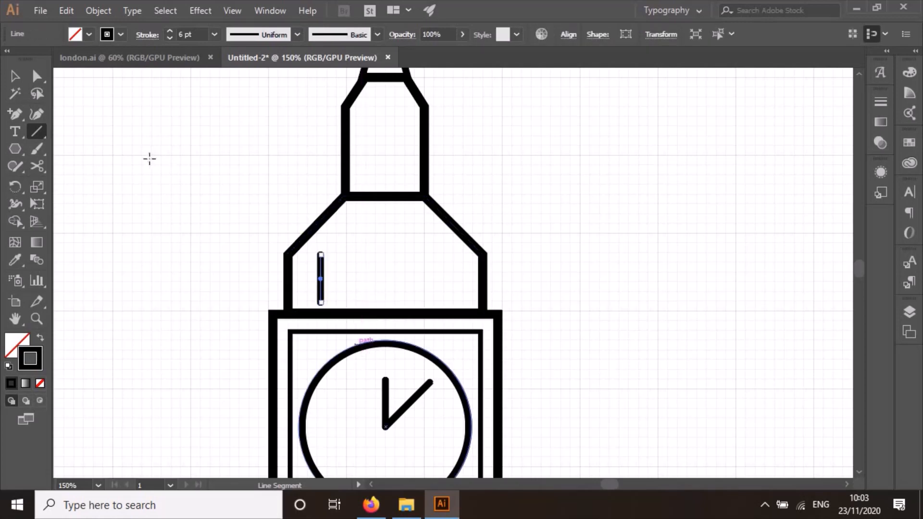
Step: Set the short vertical line's stroke weight to 8 pt and nudge it two steps up and two steps right
left_click(169, 30)
left_click(169, 31)
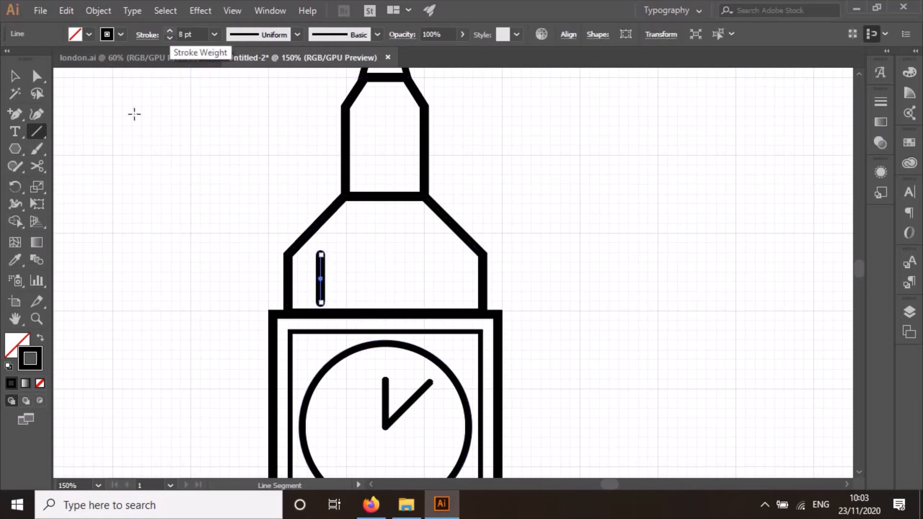
key("Up")
key("Up")
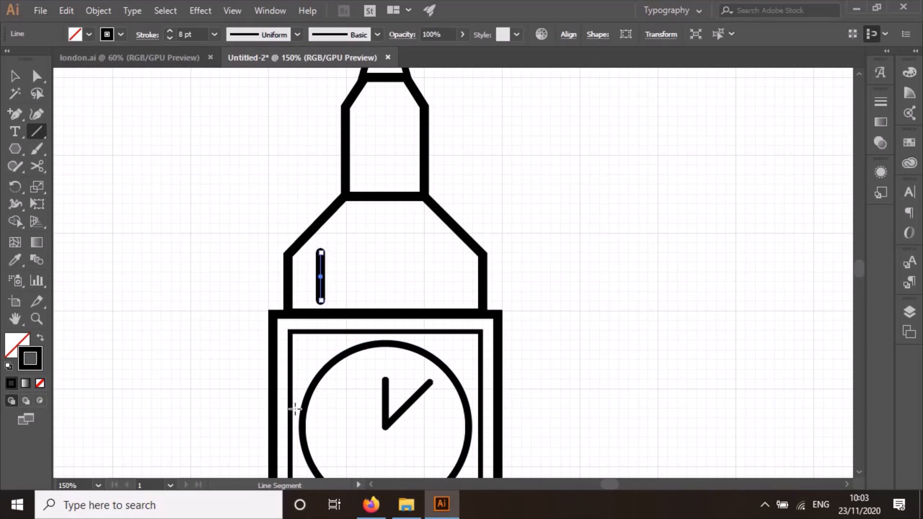
key("Right")
key("Right")
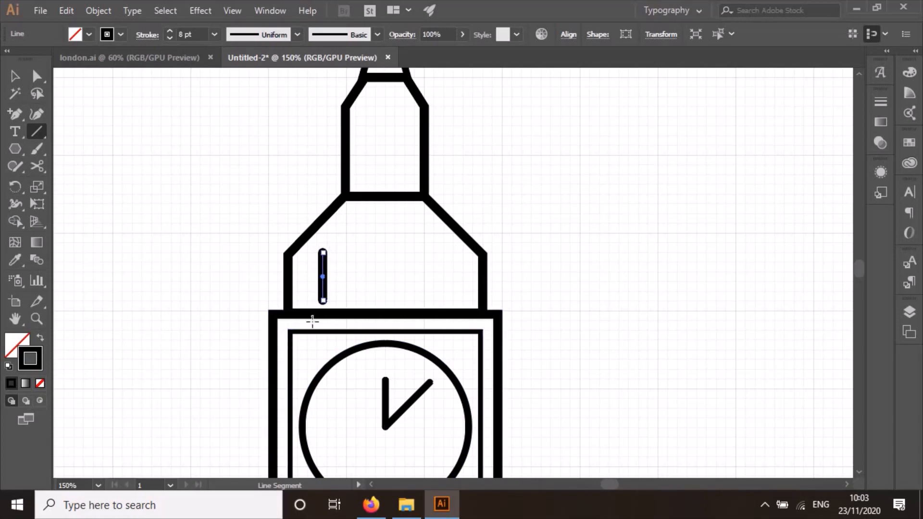
Step: Duplicate the vertical line, place the copy near the right wall of the lower roof section and deselect it
key("ctrl")
key("ctrl+c")
key("ctrl+v")
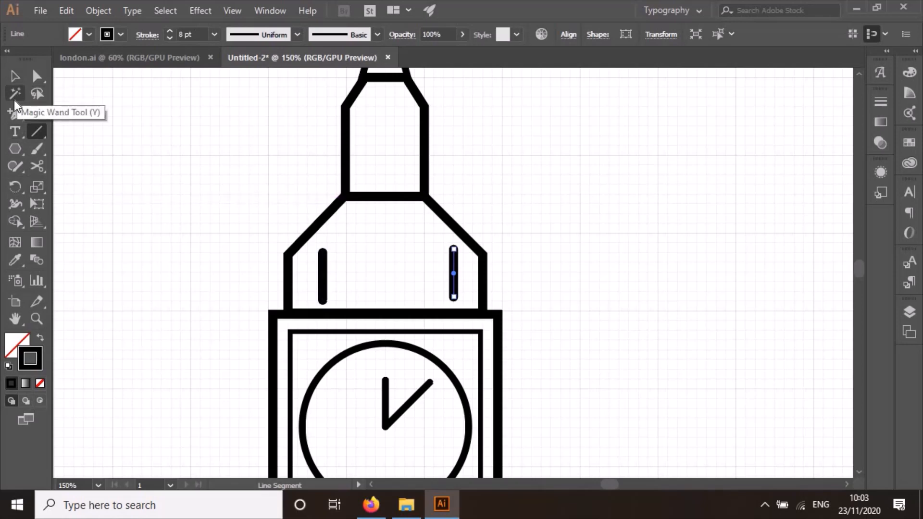
left_click(15, 76)
left_click(532, 317)
scroll(500, 288, "down", 2)
scroll(480, 269, "up", 1)
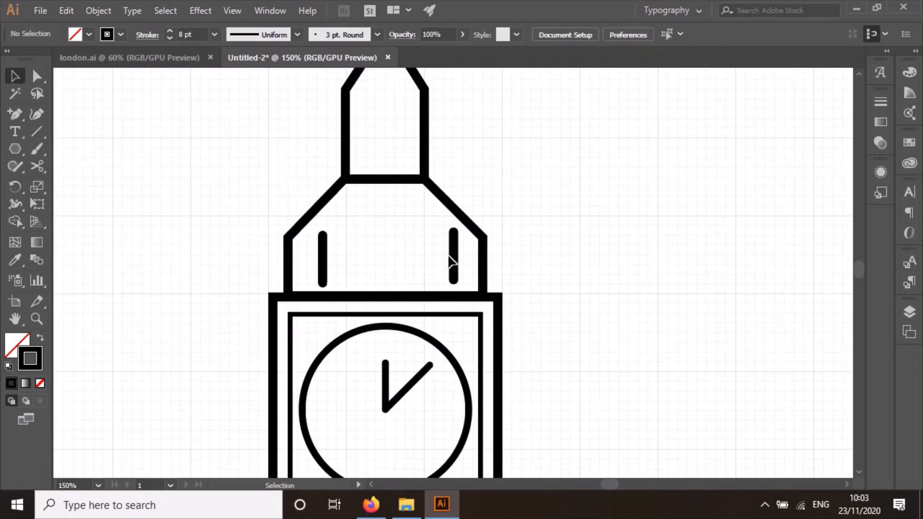
Step: Add two more copies of the vertical line, spacing them between the two outer lines in the lower roof section
left_click(453, 259)
key("ctrl+c")
key("ctrl+v")
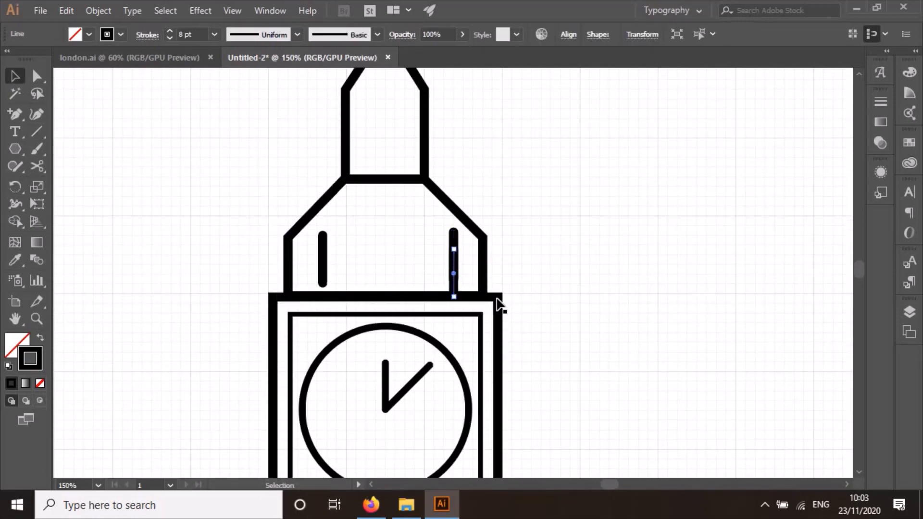
left_click_drag(454, 286, 365, 266)
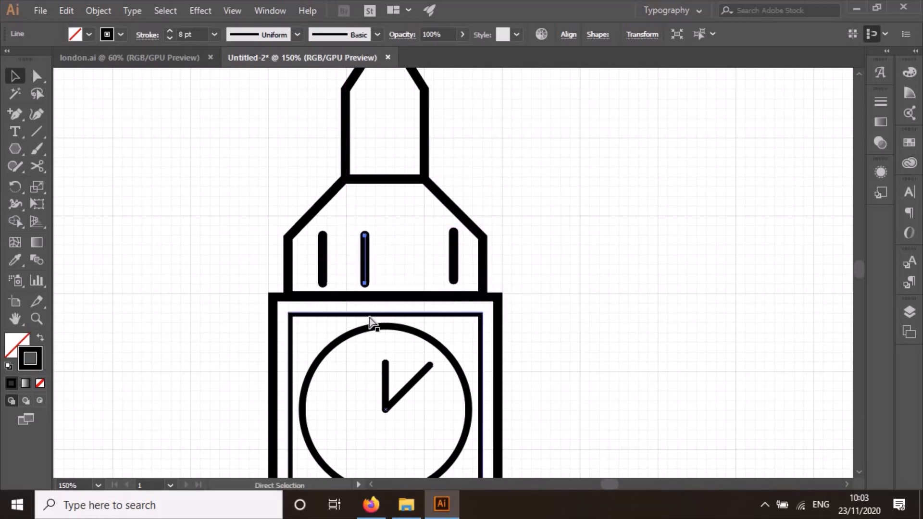
left_click(454, 273)
left_click_drag(456, 278, 605, 330)
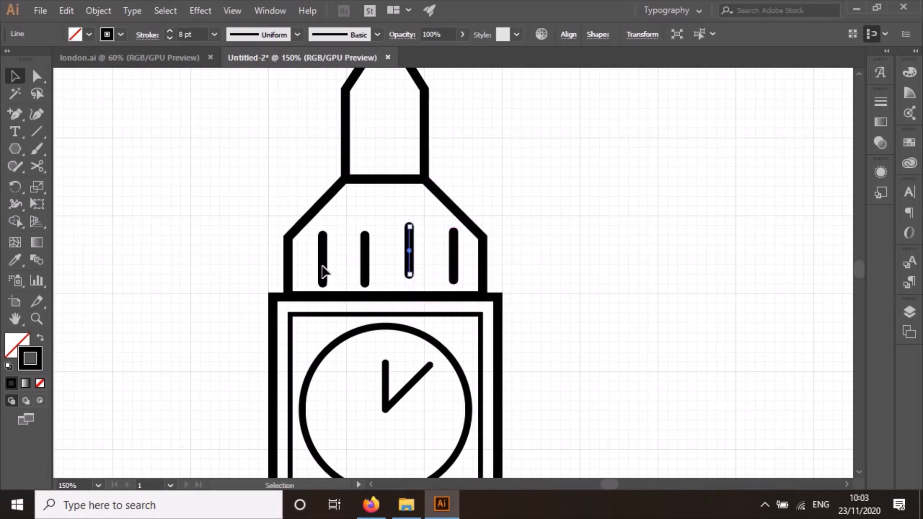
Step: Align the four vertical lines by their vertical centers, distribute their horizontal spacing evenly within the selection, and deselect them
left_click(322, 272)
left_click(364, 263, "shift")
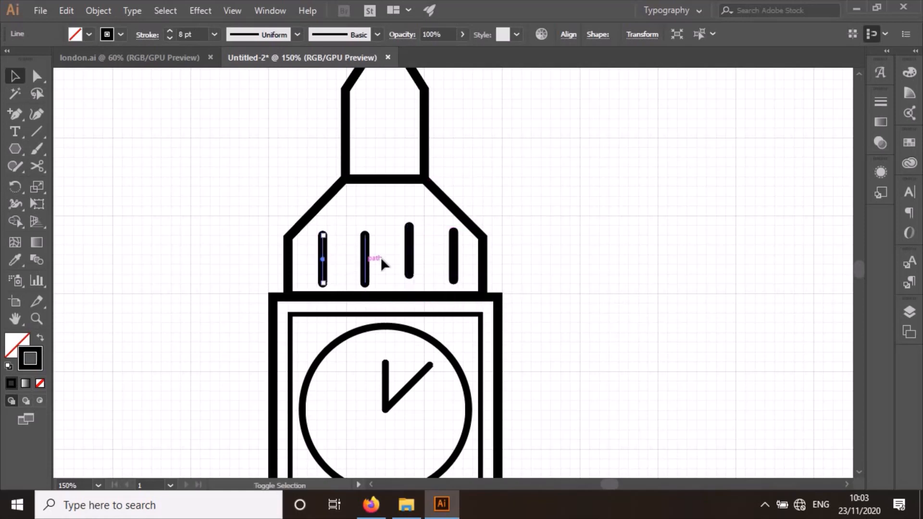
left_click(410, 256, "shift")
left_click(454, 266, "shift")
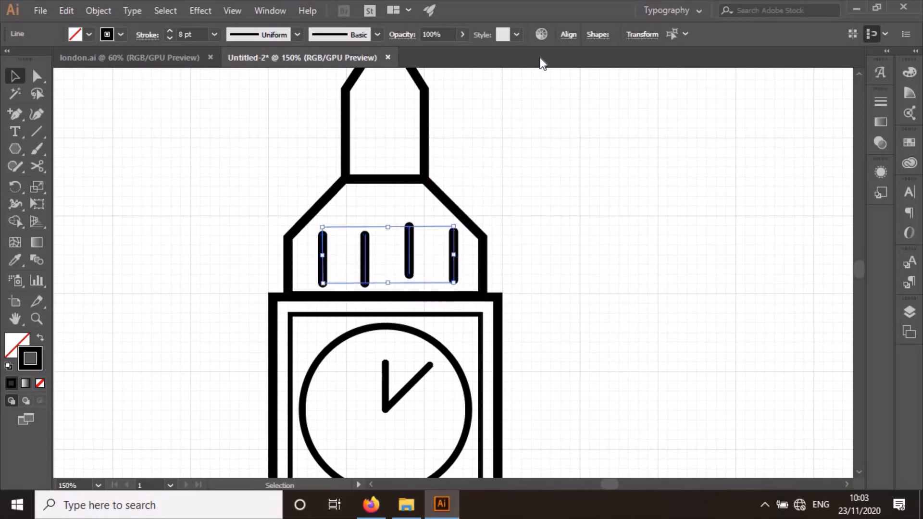
left_click(569, 35)
left_click(564, 154)
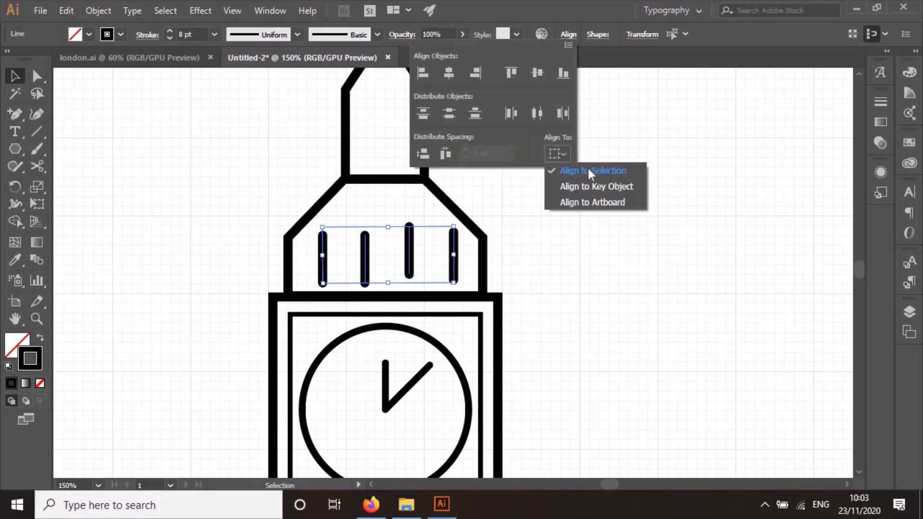
left_click(567, 152)
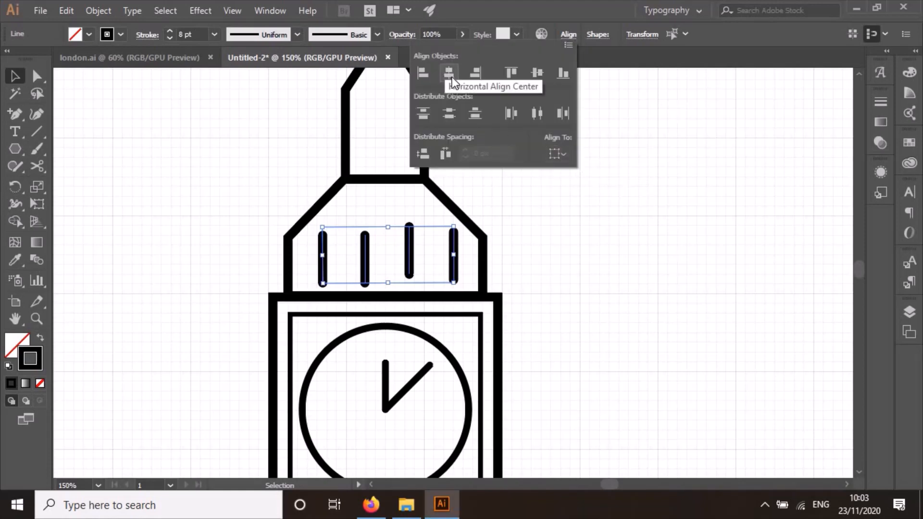
left_click(538, 72)
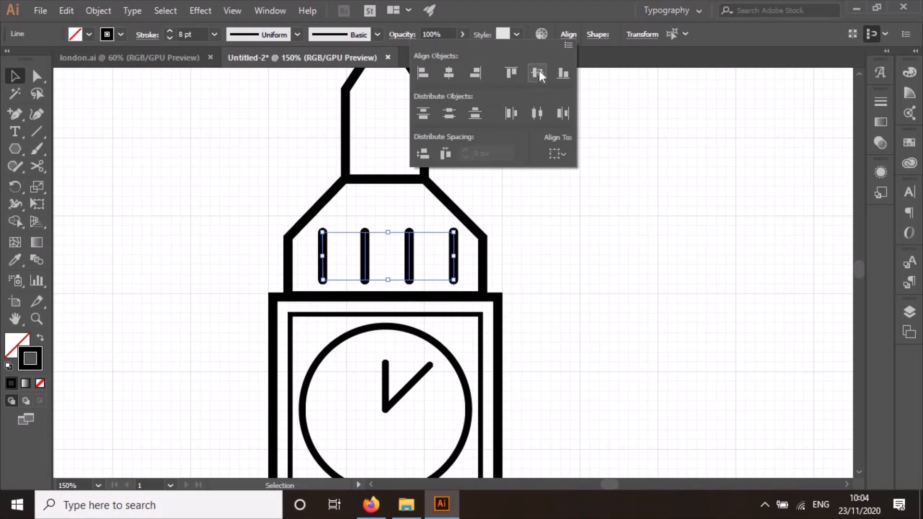
left_click(445, 153)
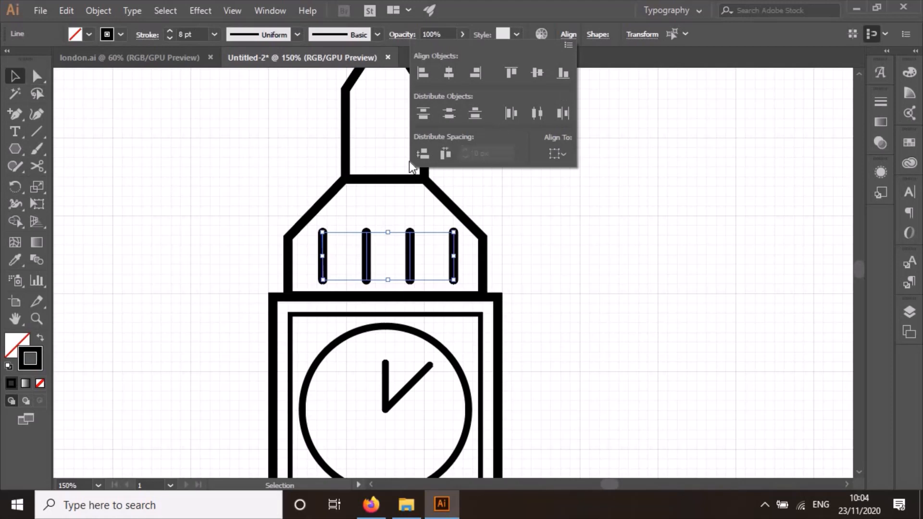
left_click(180, 106)
left_click(575, 263)
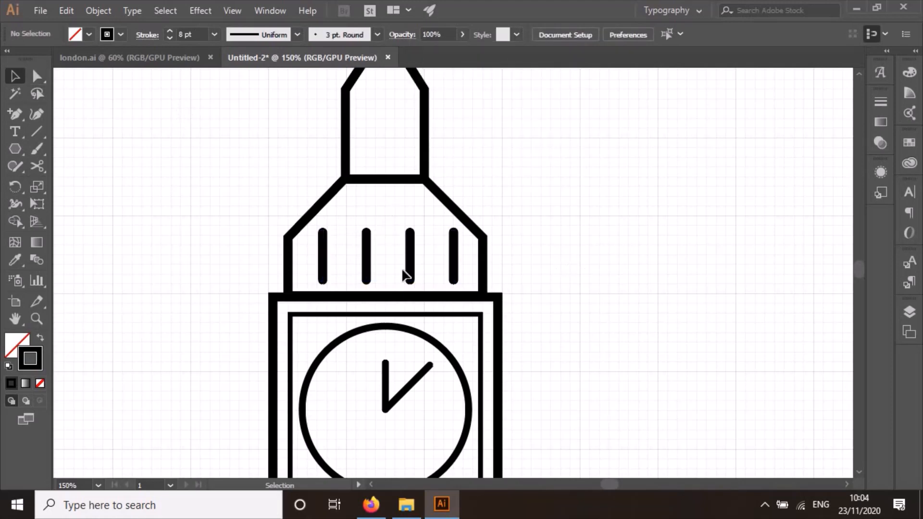
Step: Group the four vertical lines, try to shorten them from their upper ends, and undo the scaling
left_click(322, 274)
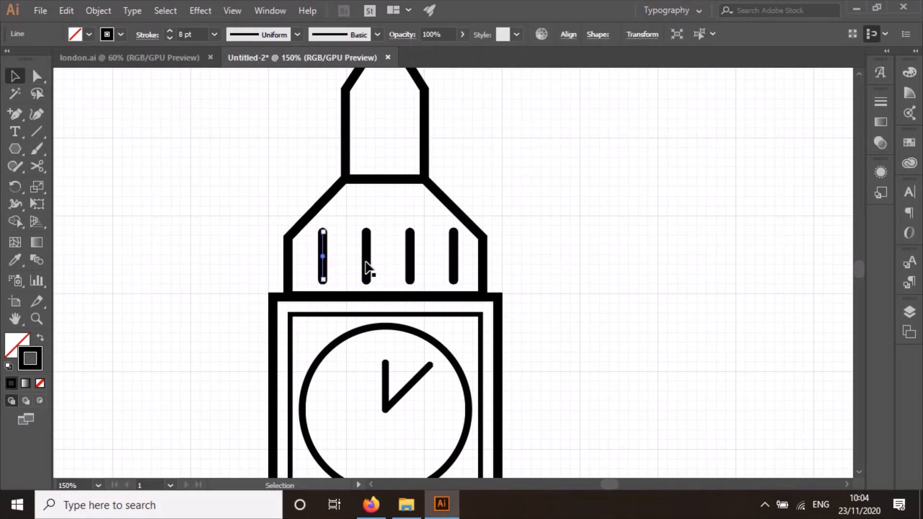
left_click(366, 267, "shift")
left_click(409, 259, "shift")
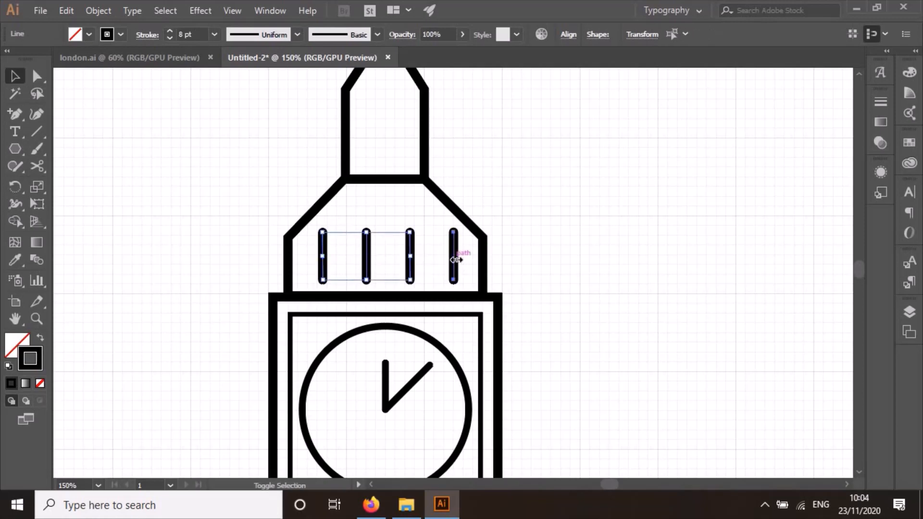
left_click(454, 259, "shift")
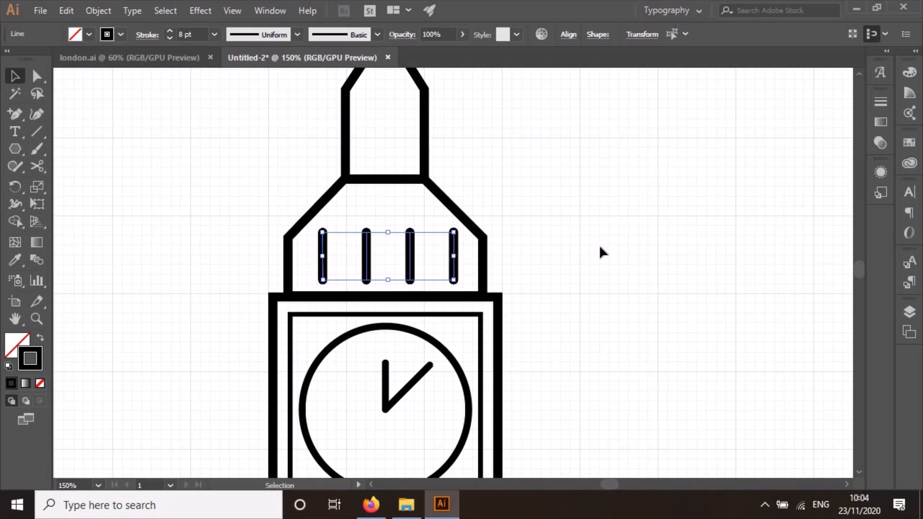
key("a")
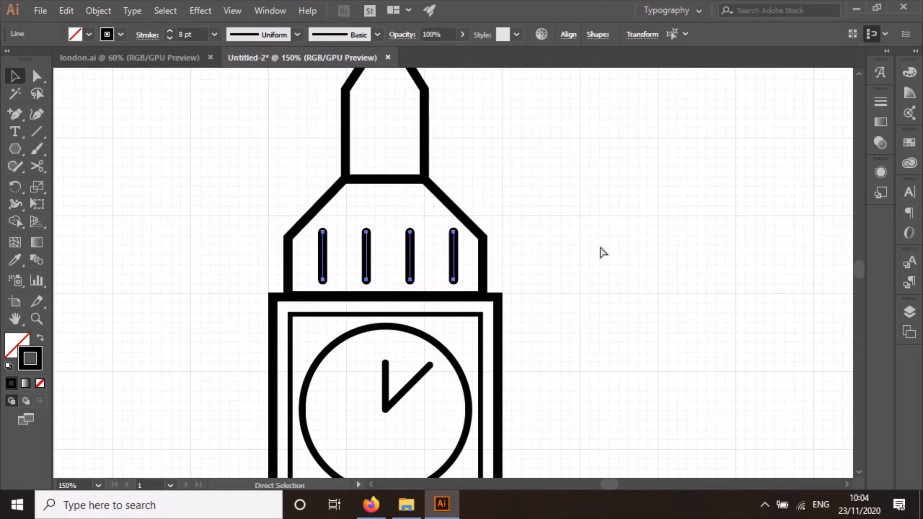
key("v")
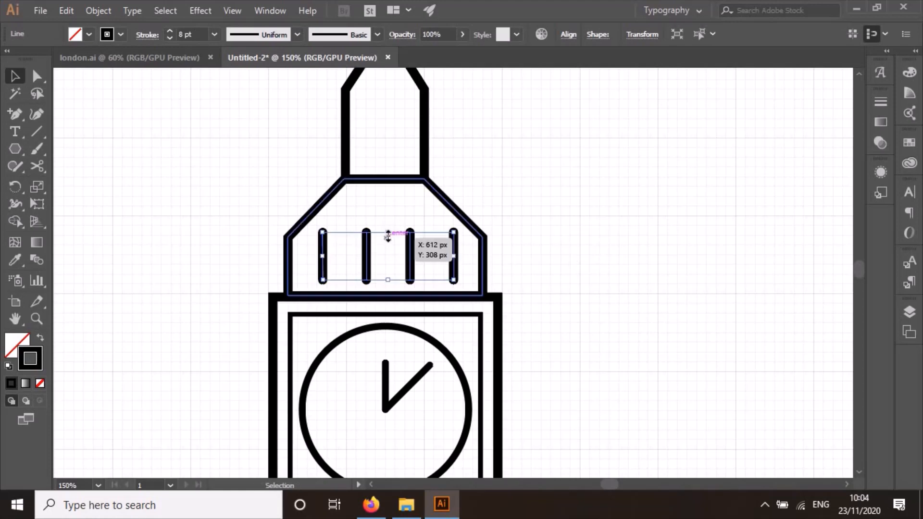
left_click_drag(388, 234, 511, 242)
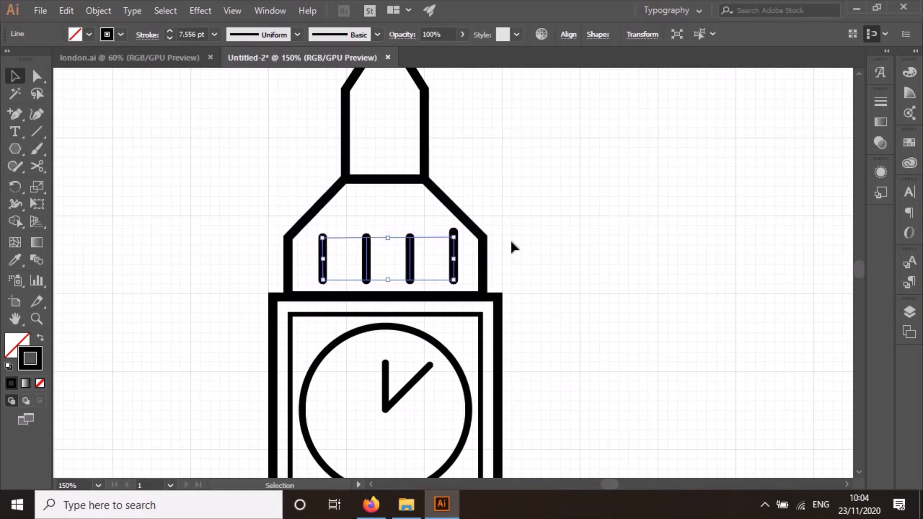
left_click(550, 248)
key("ctrl+z")
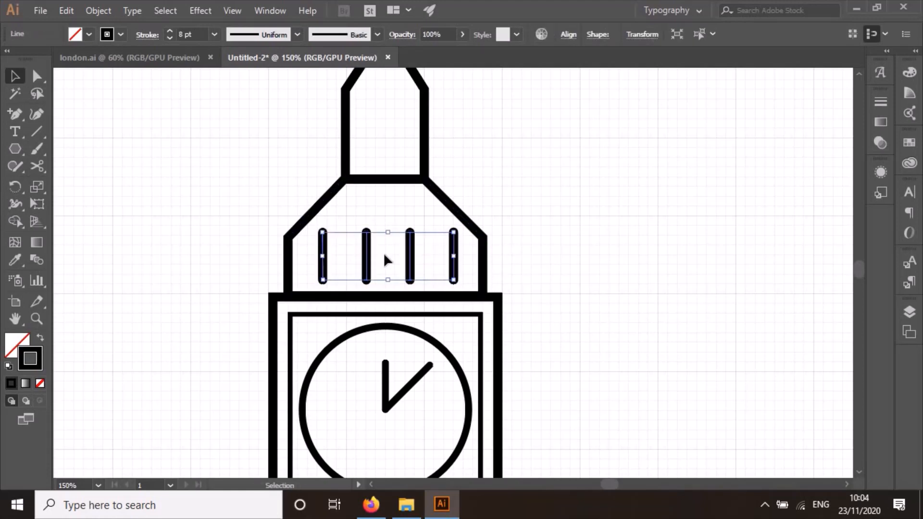
left_click(354, 258)
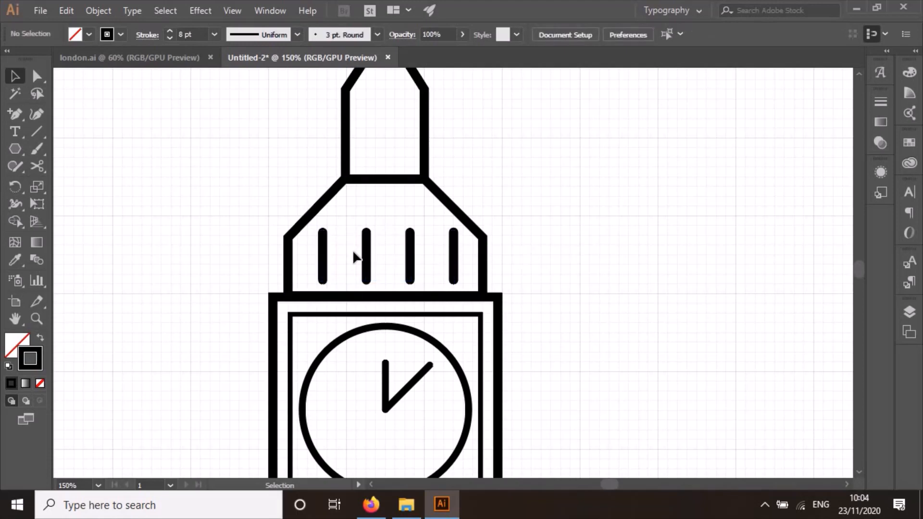
Step: Ungroup the four vertical lines in the lower roof section and deselect them
left_click(325, 261)
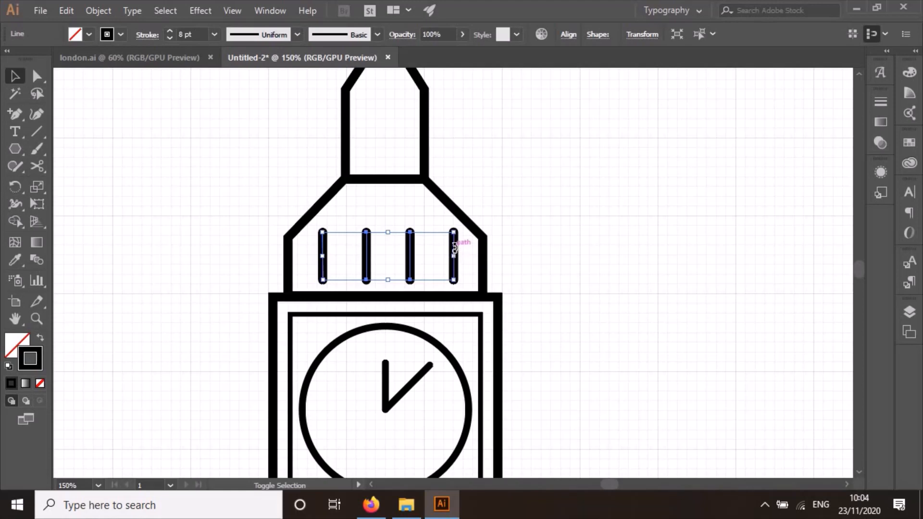
right_click(367, 263)
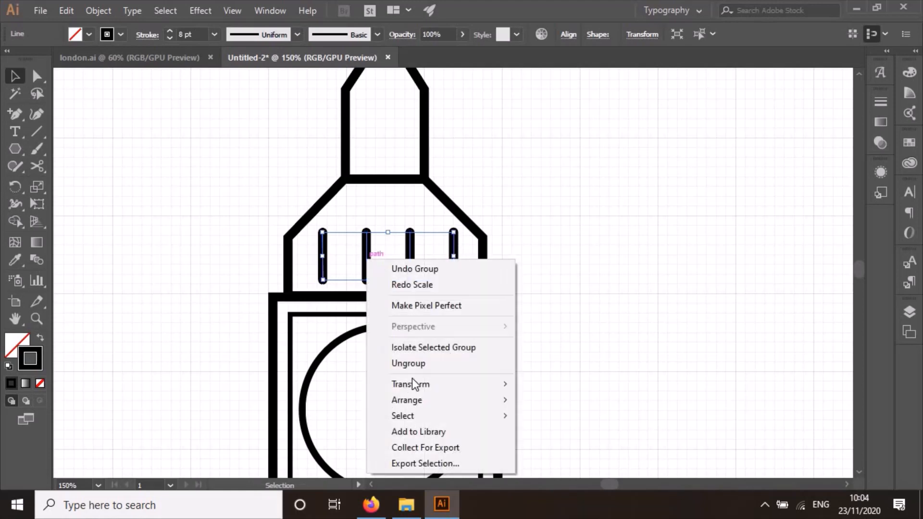
left_click(414, 362)
left_click(626, 266)
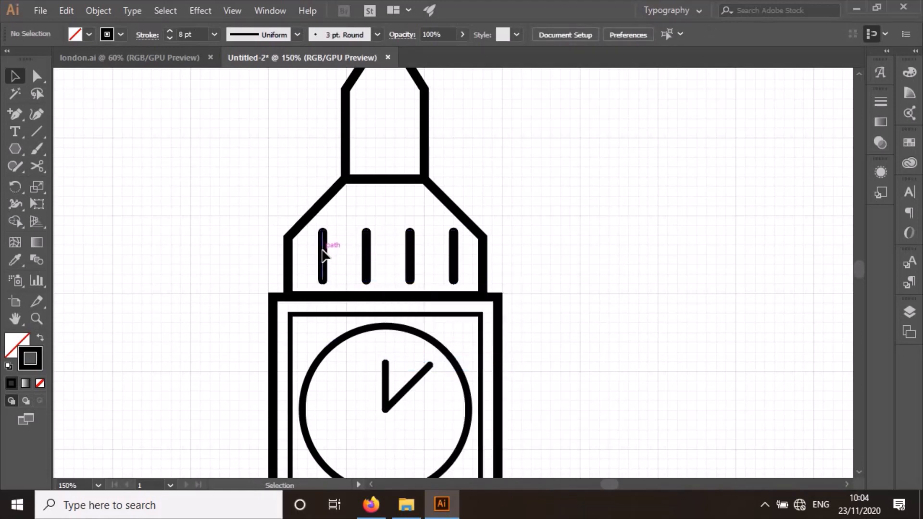
Step: Group the four vertical lines and shorten the group from its upper edge, keeping the lower ends in place
left_click(322, 255)
left_click(366, 255, "shift")
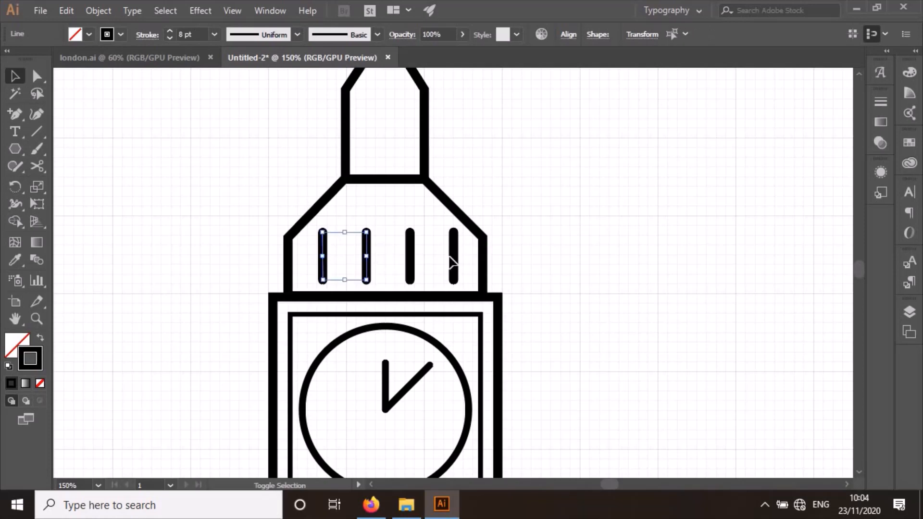
left_click(453, 262, "shift")
left_click(410, 261, "shift")
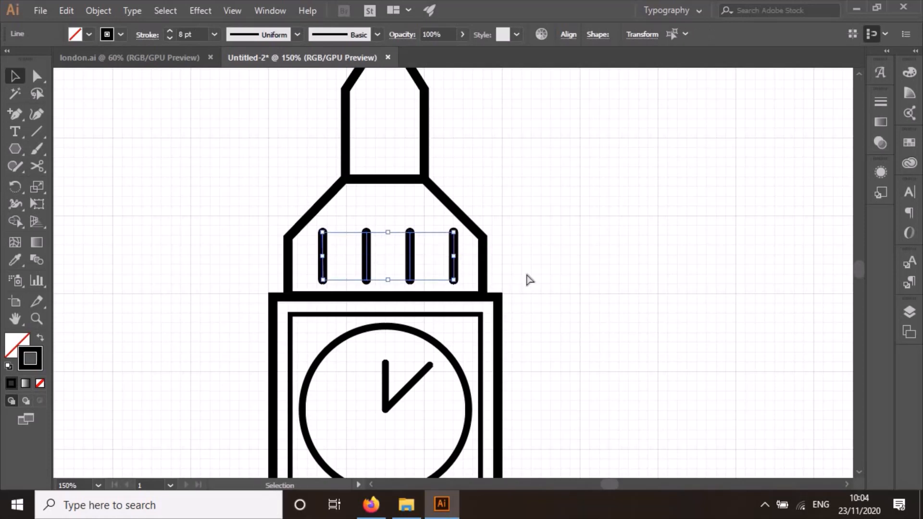
key("ctrl")
right_click(411, 255)
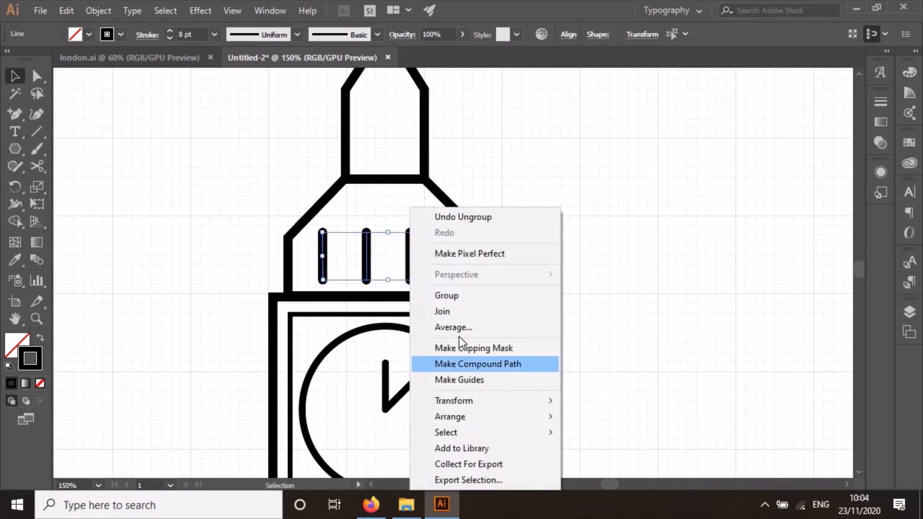
left_click(454, 295)
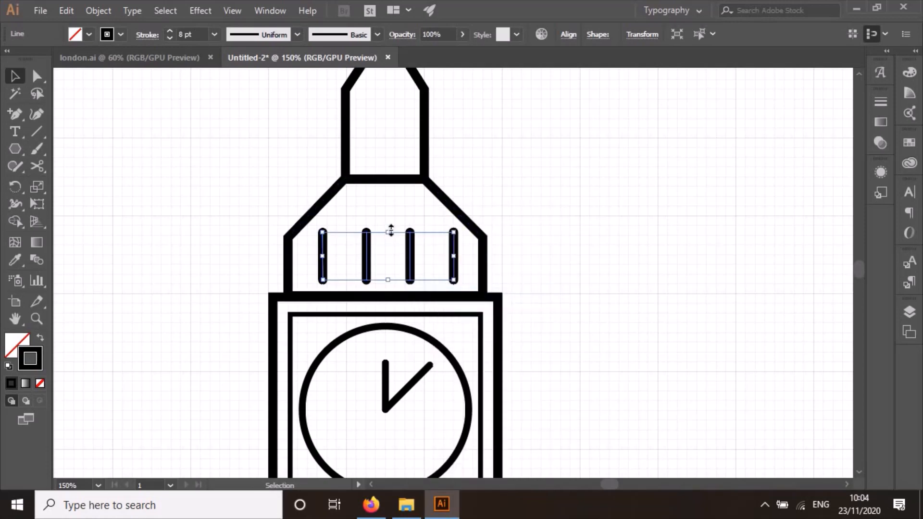
left_click_drag(388, 234, 388, 241)
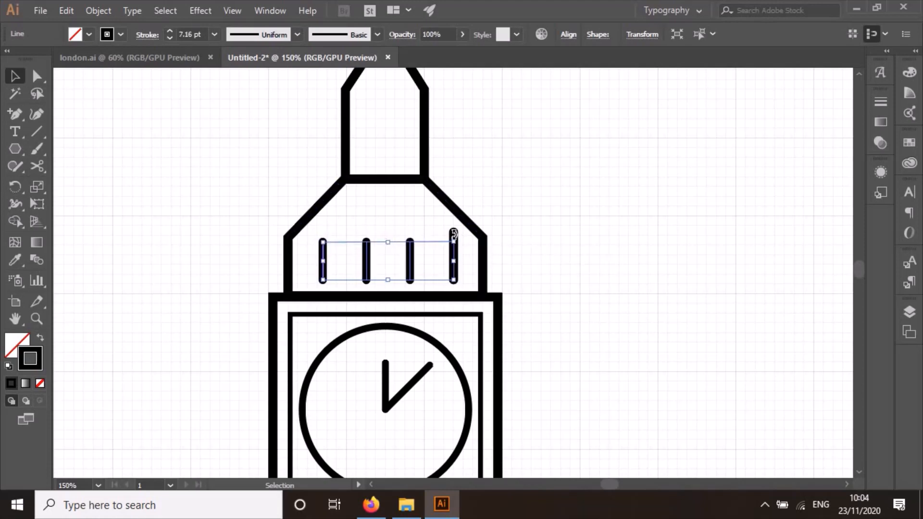
Step: Delete the stray taller line overlapping the rightmost vertical line in the lower roof section
left_click(453, 232)
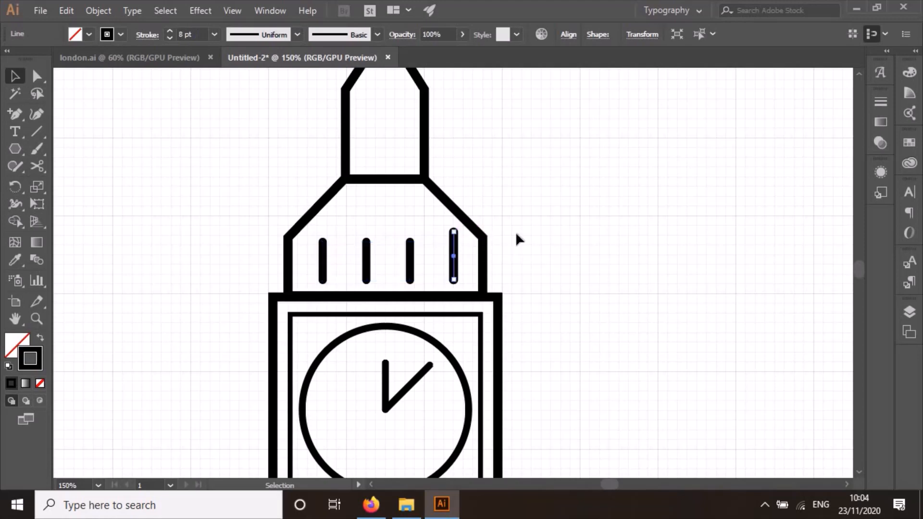
left_click(498, 261)
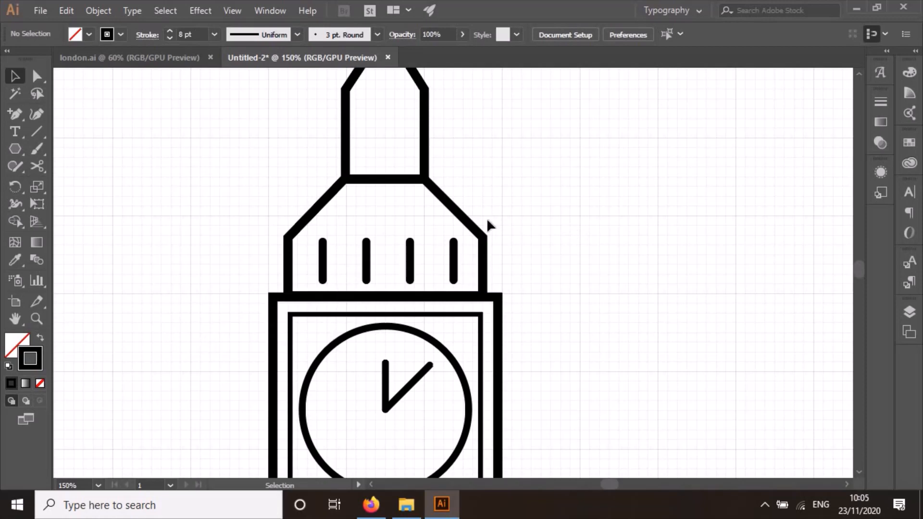
scroll(534, 286, "up", 2)
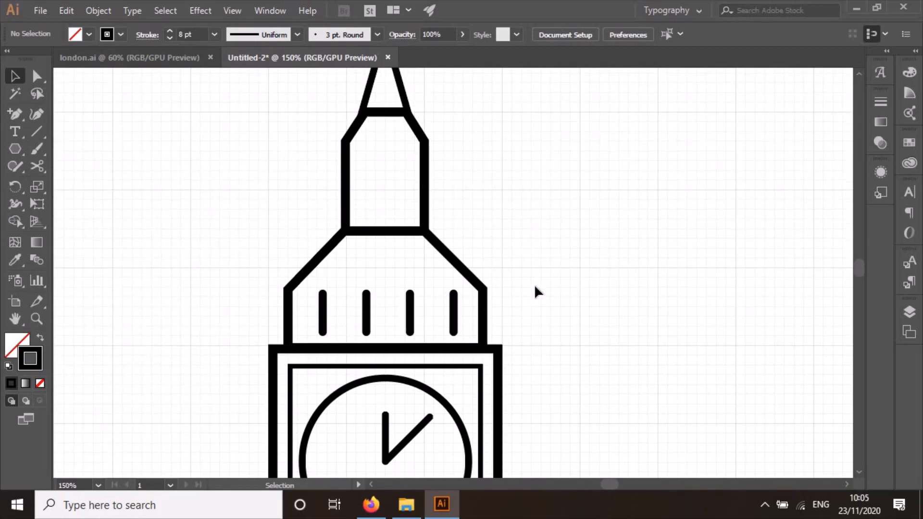
Step: Try to align the four-line group and the lower roof outline by horizontal centers using a key object, undo it, and deselect everything
left_click(323, 327)
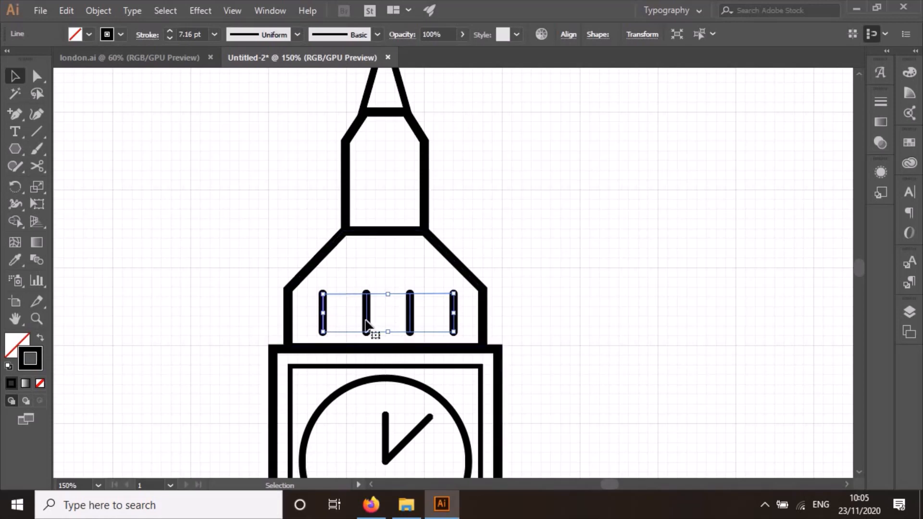
left_click(303, 275, "shift")
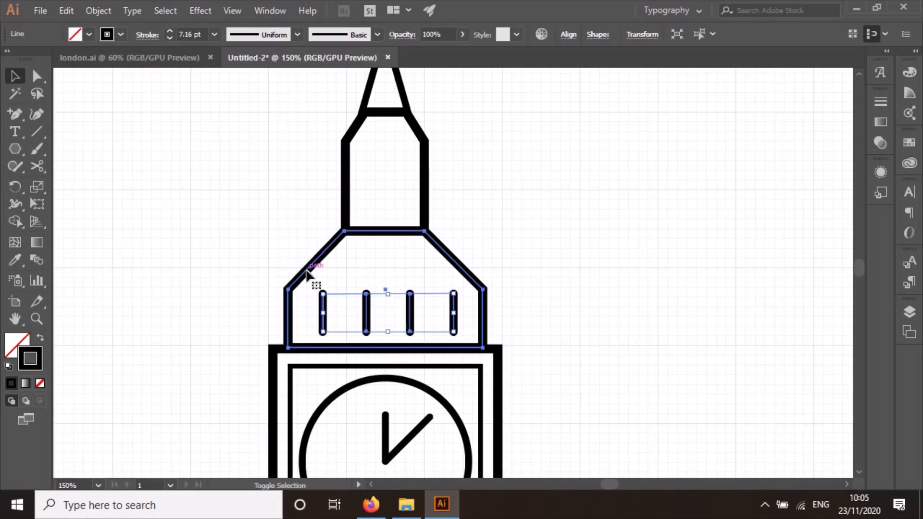
left_click(569, 35)
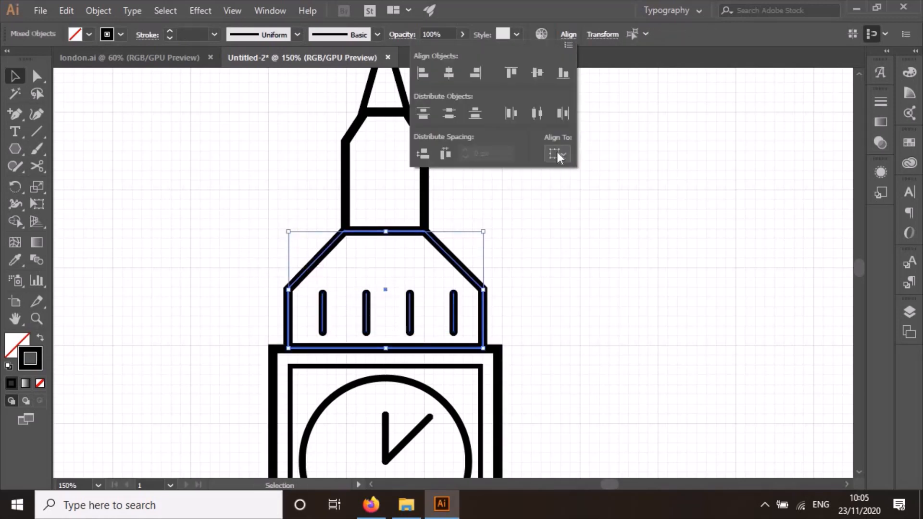
left_click(557, 153)
left_click(576, 186)
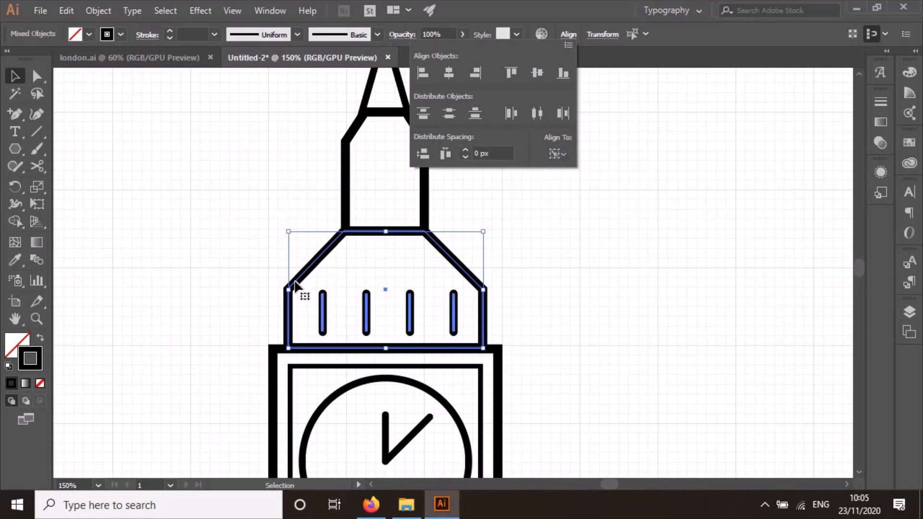
left_click(288, 303)
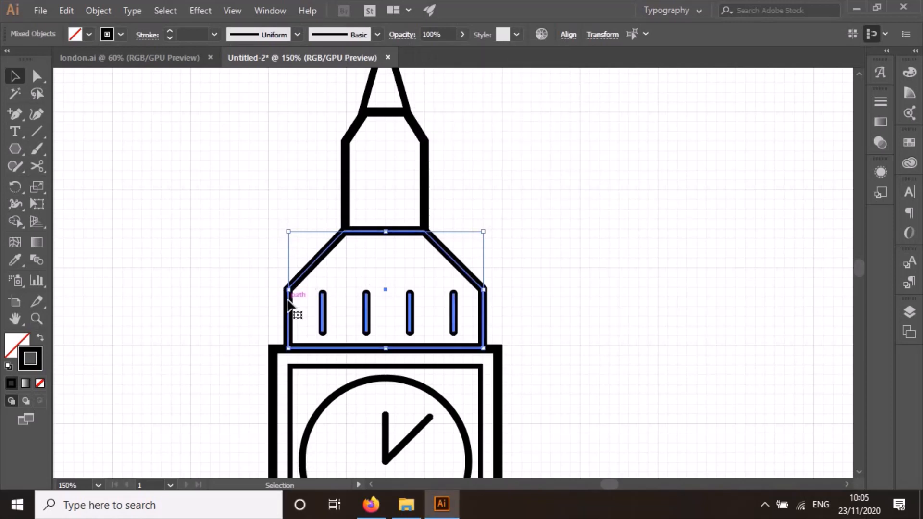
left_click(569, 35)
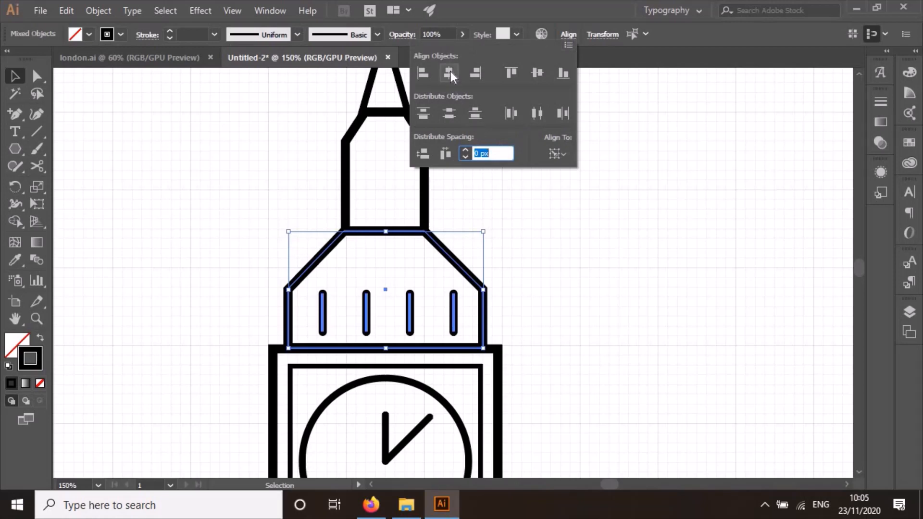
left_click(450, 71)
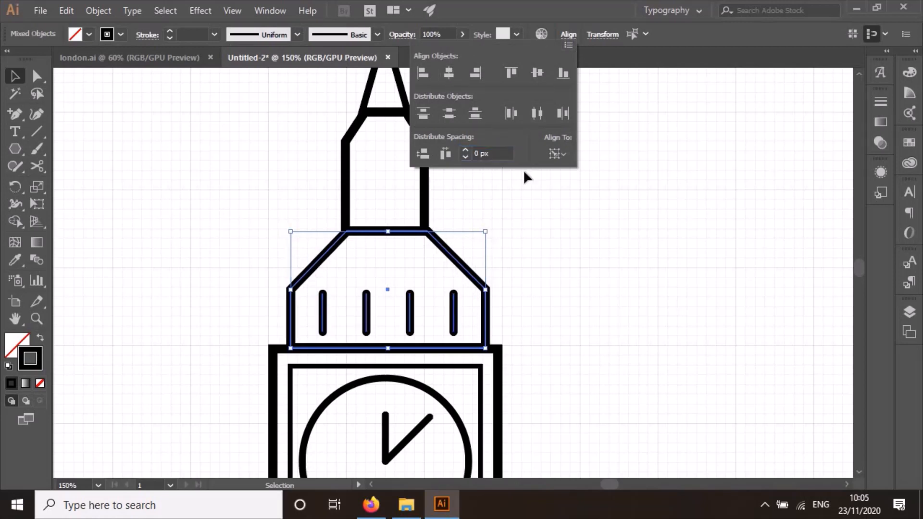
key("ctrl+z")
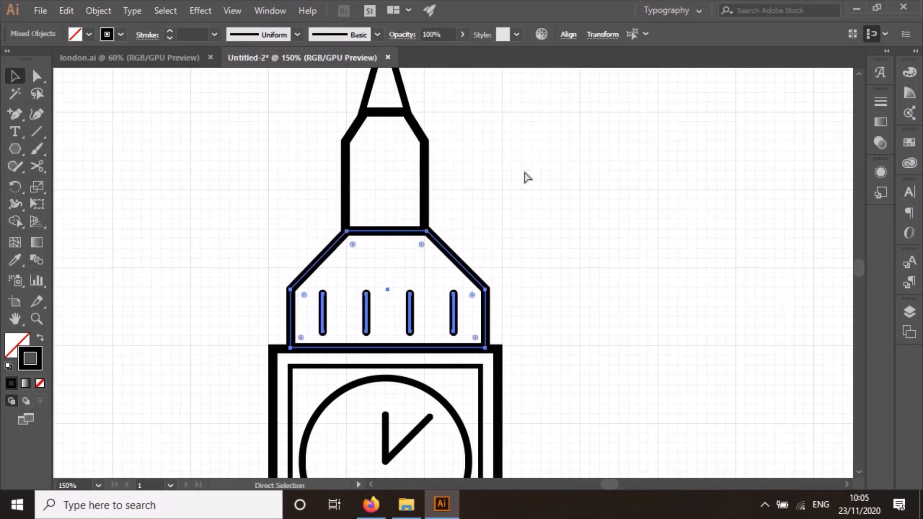
key("ctrl+z")
left_click(586, 242)
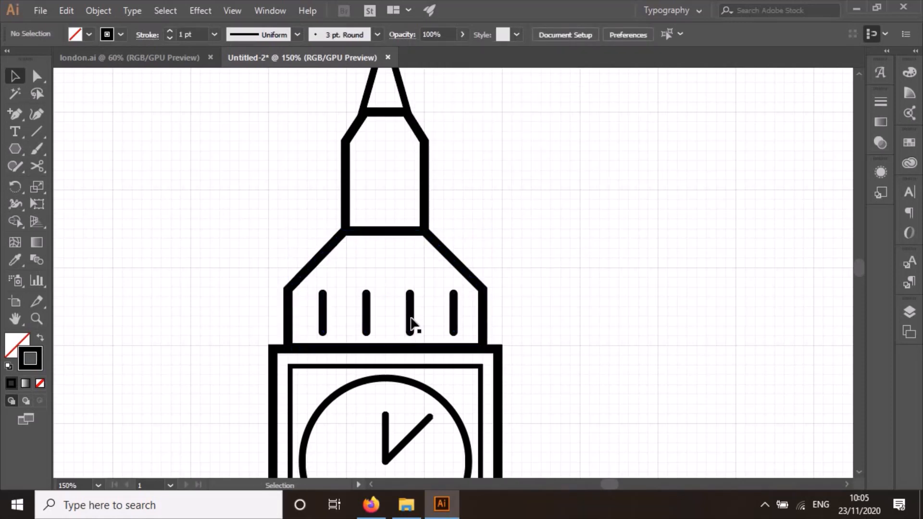
Step: Center the four-line group horizontally on the lower roof outline, using the outline as the key object, and deselect both
left_click(410, 317)
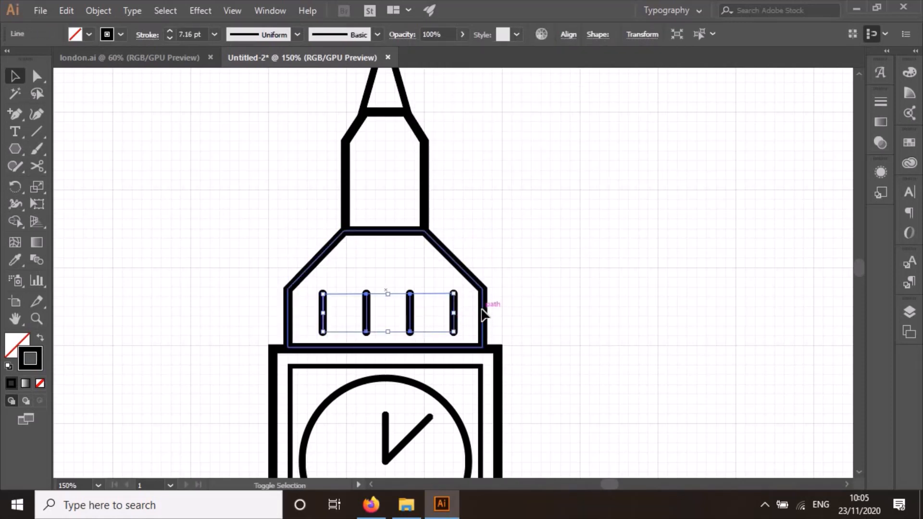
left_click(481, 310, "shift")
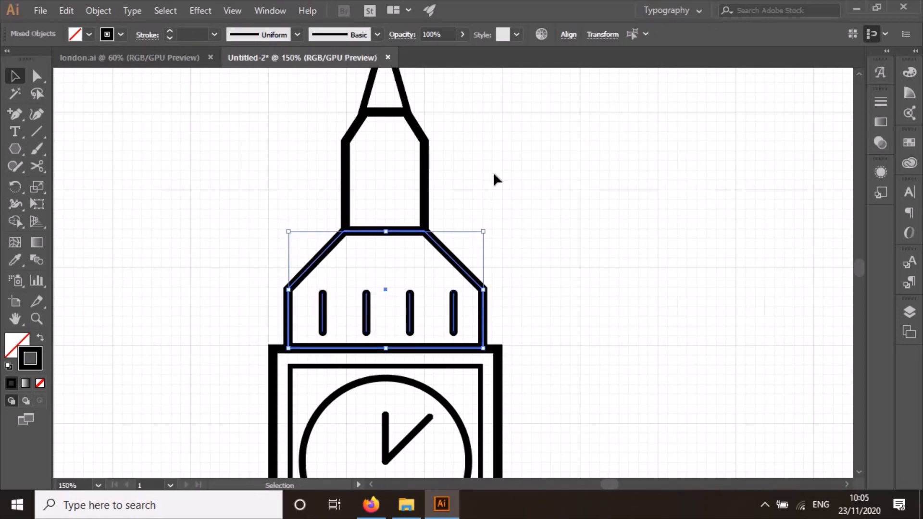
left_click(568, 34)
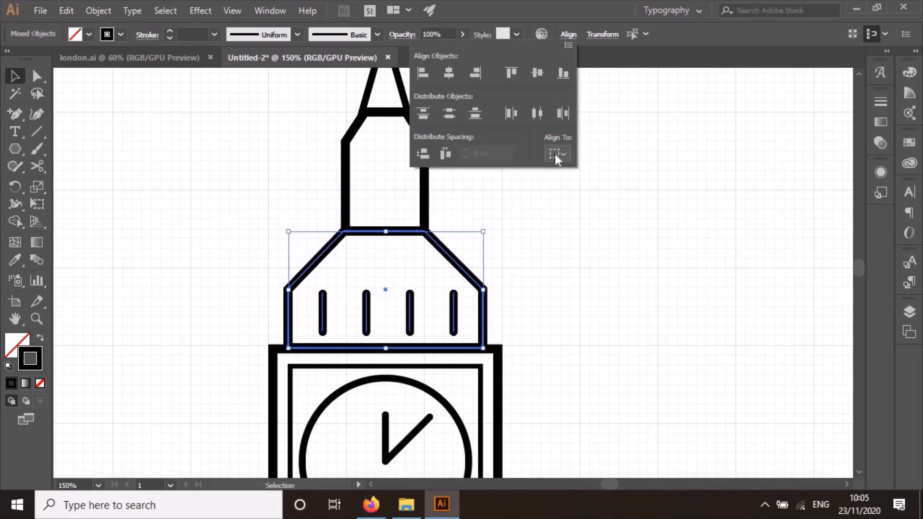
left_click(555, 154)
left_click(587, 187)
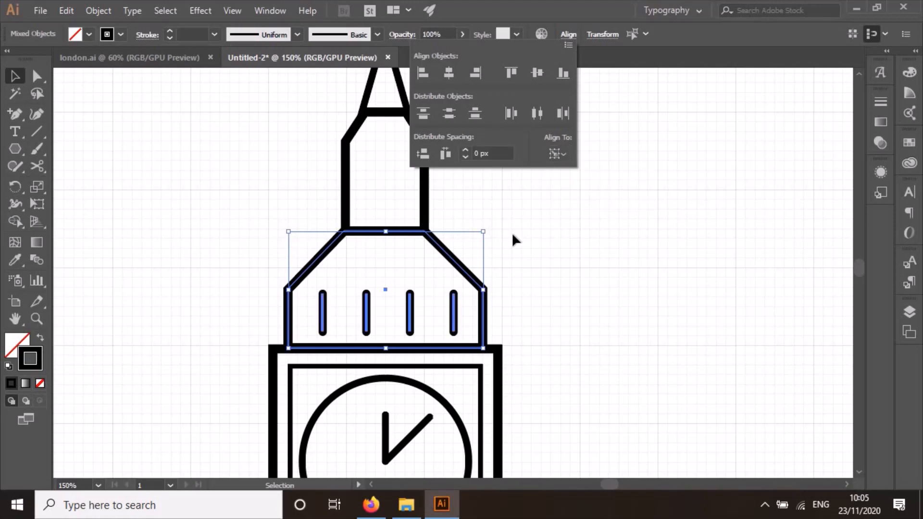
left_click(472, 283)
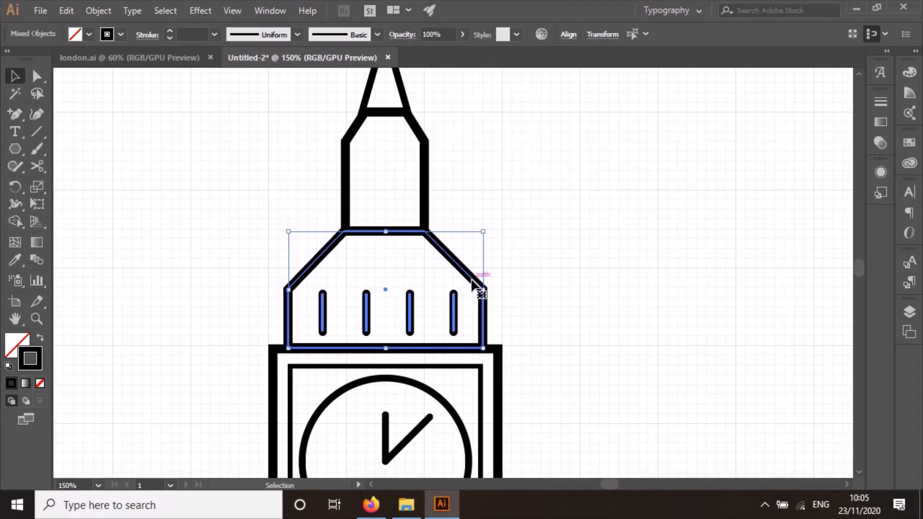
left_click(473, 282)
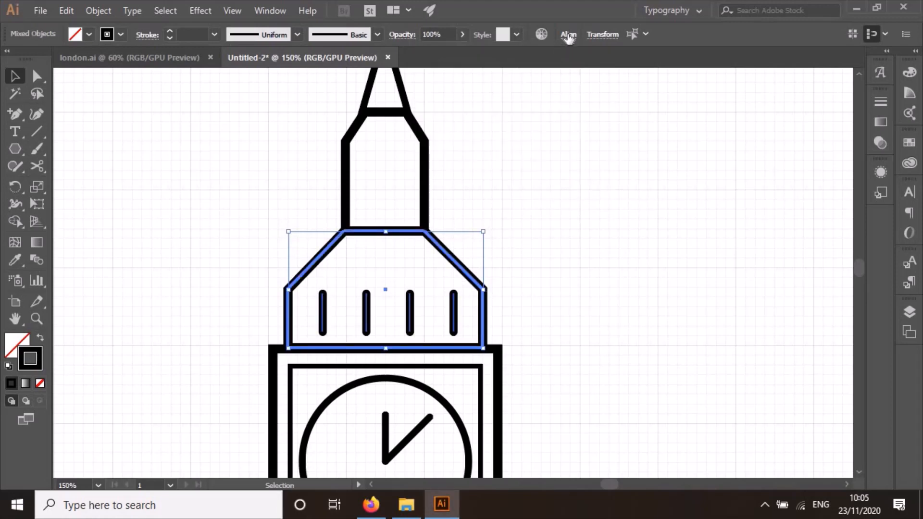
left_click(568, 35)
left_click(449, 72)
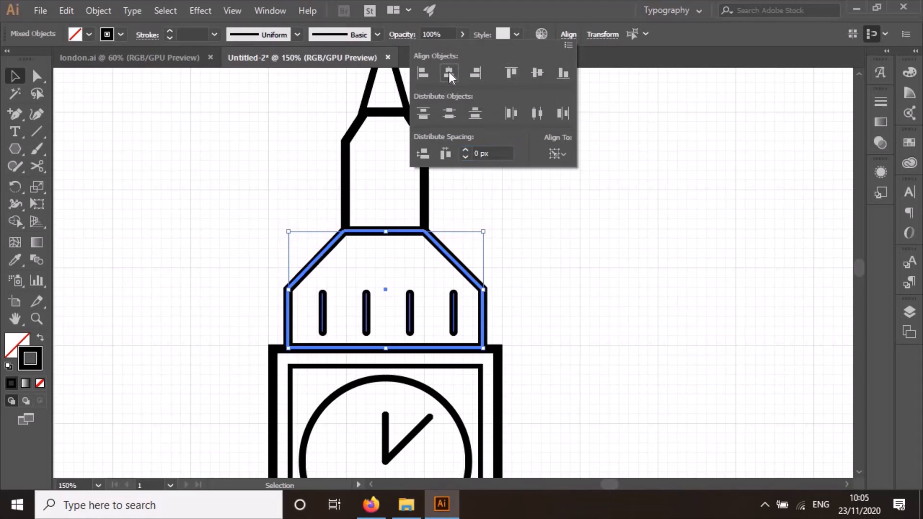
left_click(554, 213)
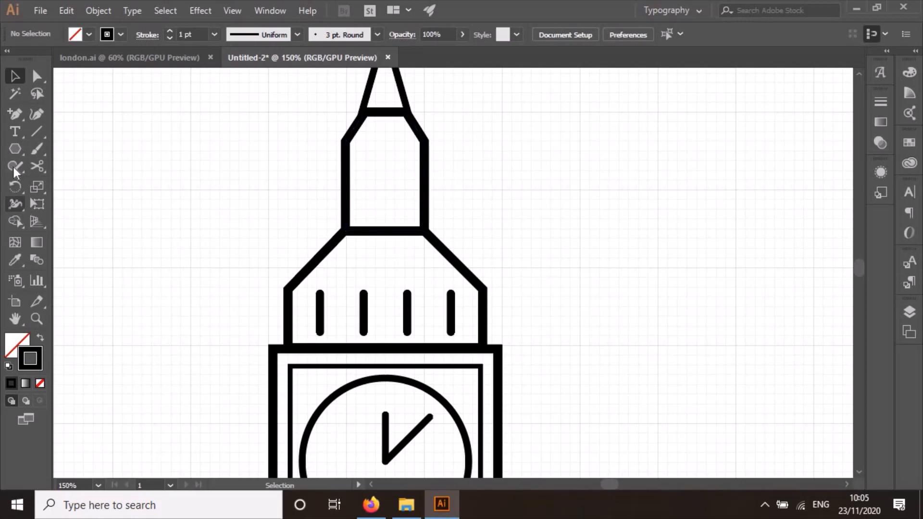
Step: Draw a short vertical line near the left edge of the upper roof section with a 6 pt stroke and deselect it
left_click(36, 131)
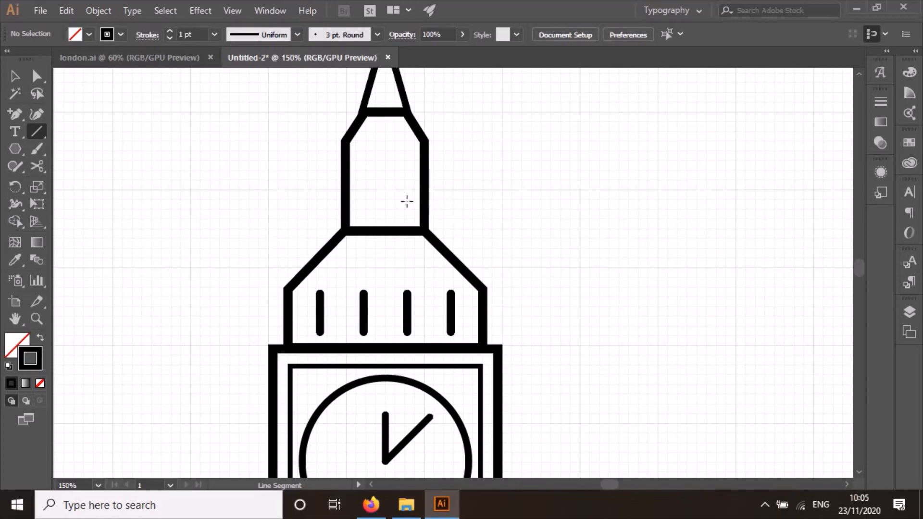
left_click_drag(361, 188, 361, 215)
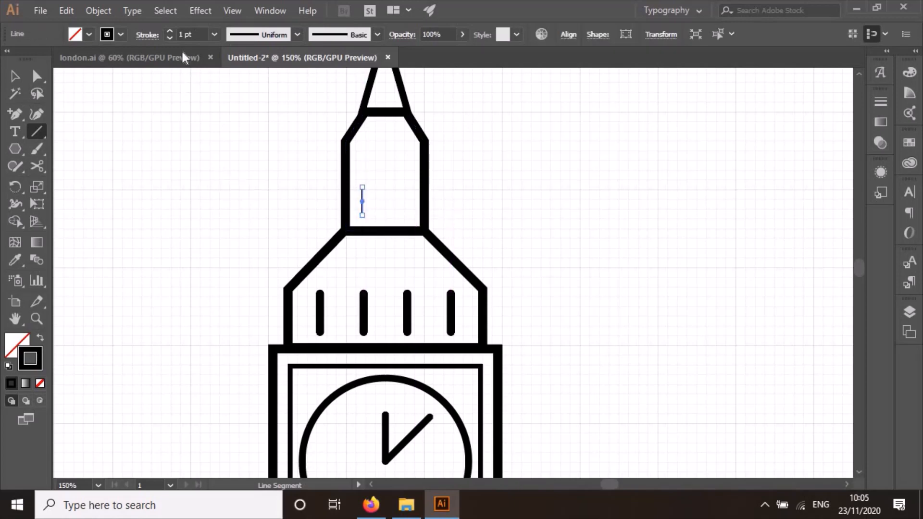
left_click(169, 31)
left_click(169, 31)
left_click(169, 31)
left_click(170, 30)
left_click(20, 77)
left_click(358, 184)
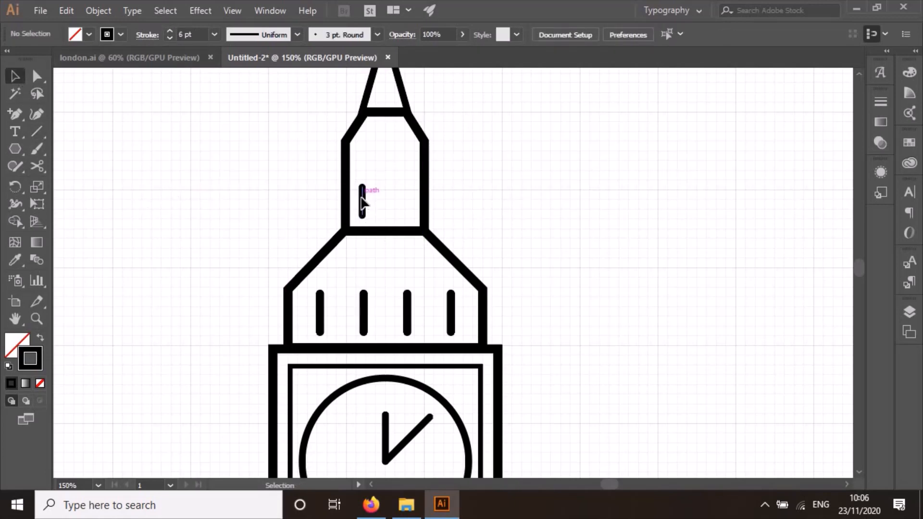
Step: Duplicate the short line twice and place the copies beside it in the middle and at the right of the upper roof section
left_click(362, 202)
key("ctrl+c")
key("ctrl+v")
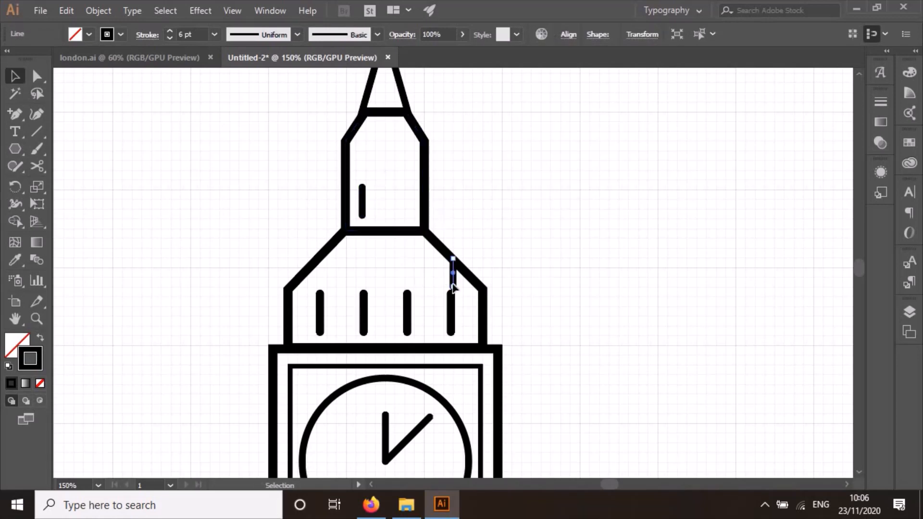
left_click_drag(454, 276, 382, 204)
key("ctrl+v")
left_click_drag(457, 272, 406, 207)
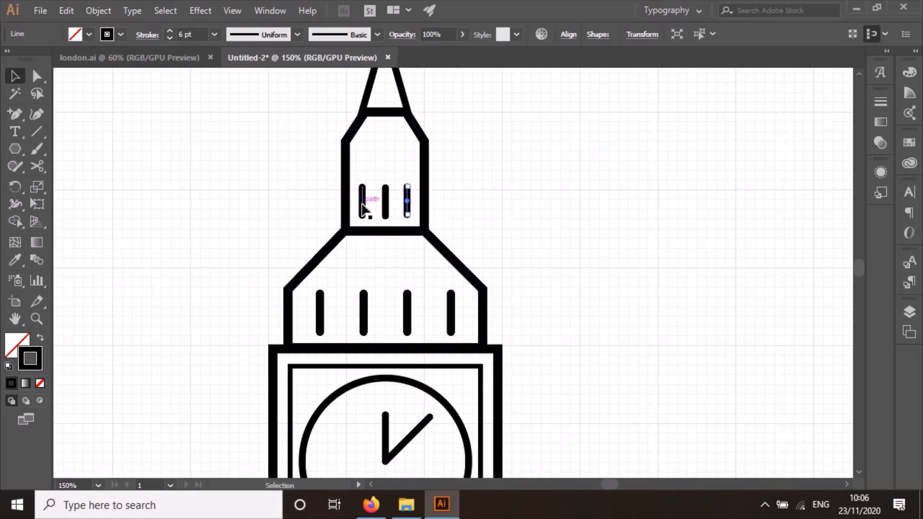
Step: Align the three short lines in the upper roof section by their vertical centers, relative to the selection
left_click(363, 208)
left_click(385, 206, "shift")
left_click(406, 207, "shift")
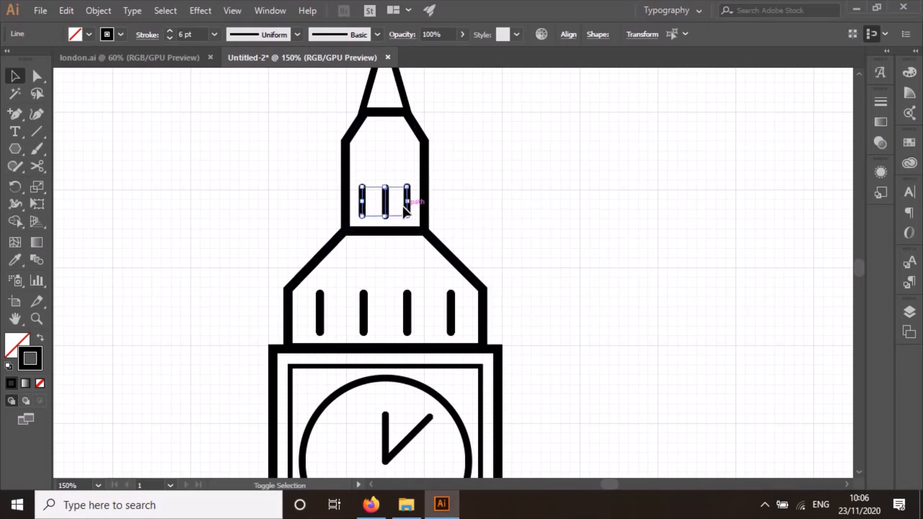
left_click(568, 34)
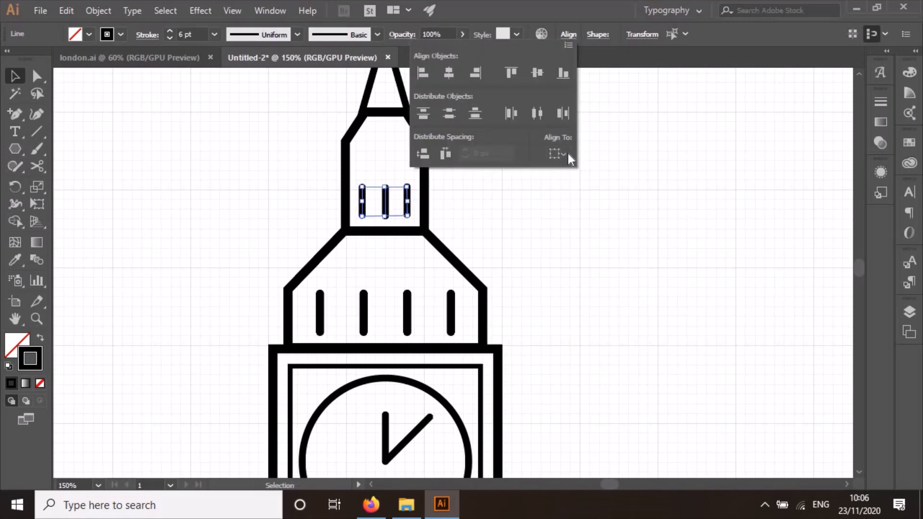
left_click(564, 150)
left_click(564, 150)
left_click(536, 73)
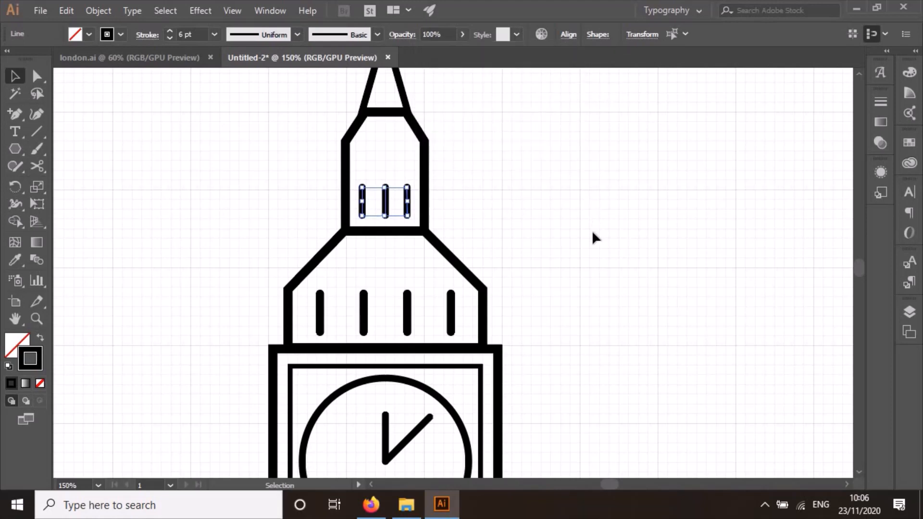
Step: Distribute the three short lines in the upper tower section with equal horizontal spacing and group them
left_click(569, 35)
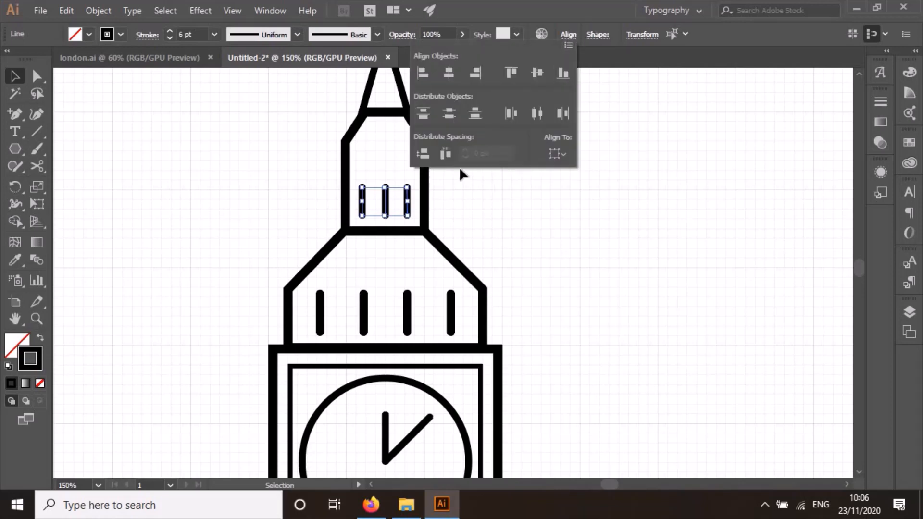
left_click(445, 150)
right_click(383, 201)
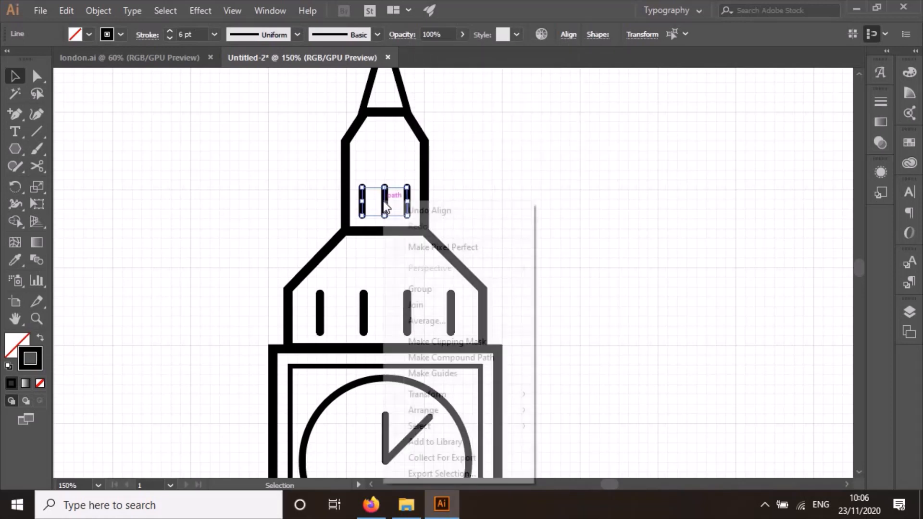
left_click(422, 294)
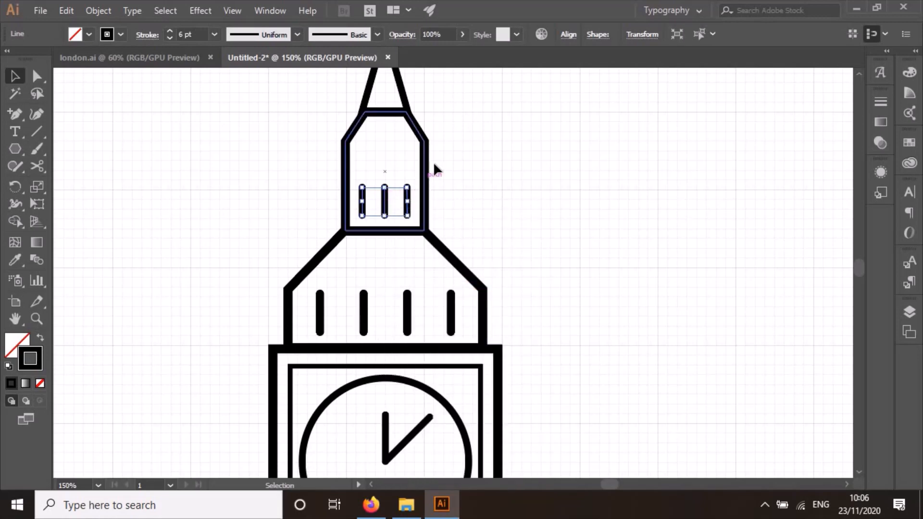
Step: Center the three-line group horizontally within the upper tower section, using that section's outline as the key object
left_click(425, 182, "shift")
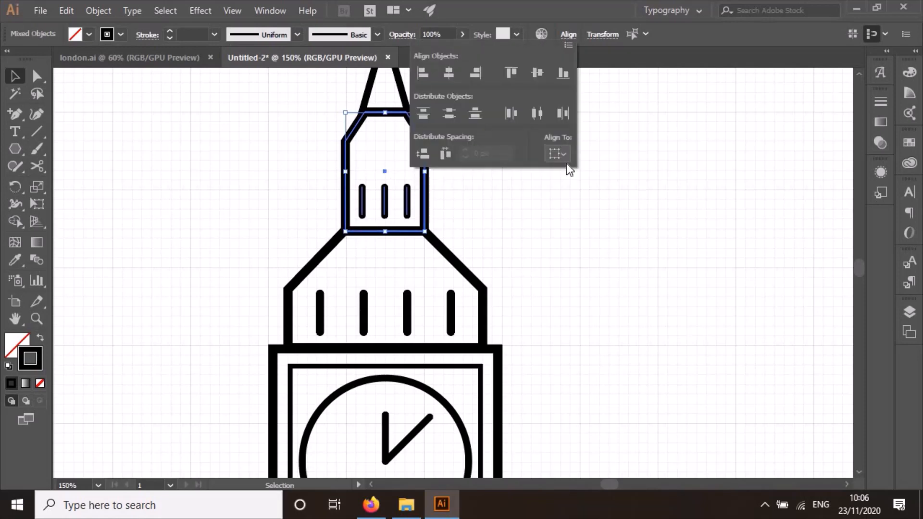
left_click(563, 156)
left_click(580, 187)
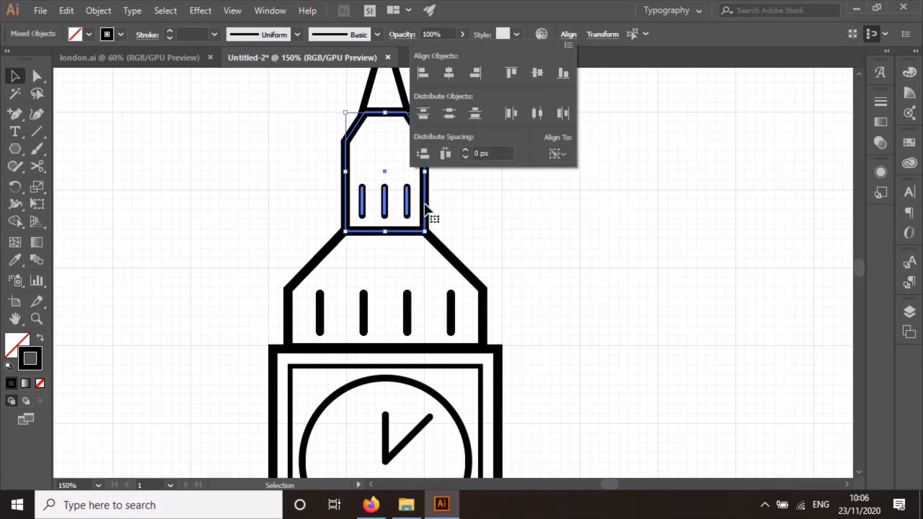
left_click(427, 211)
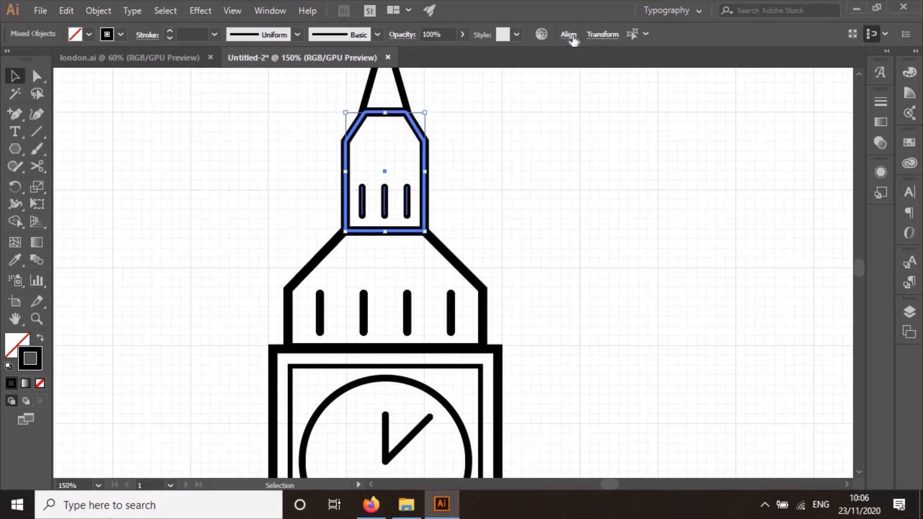
left_click(568, 35)
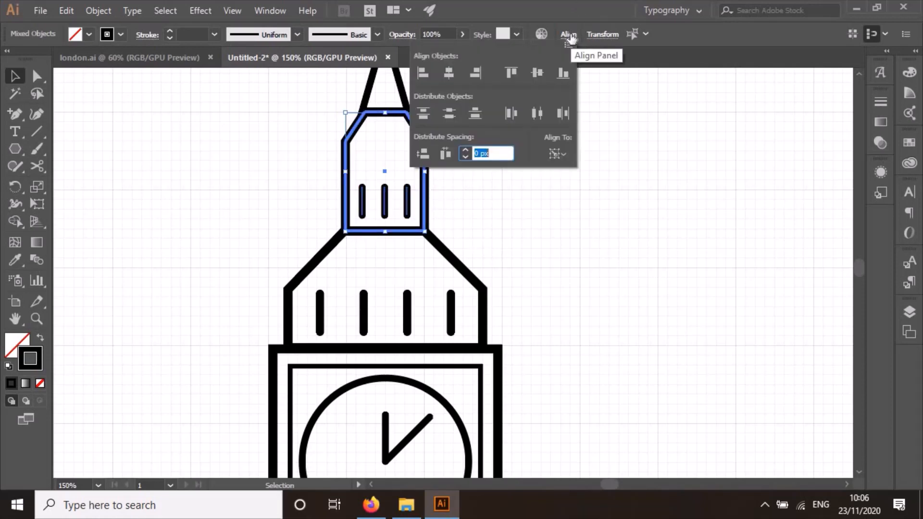
left_click(448, 74)
left_click(547, 215)
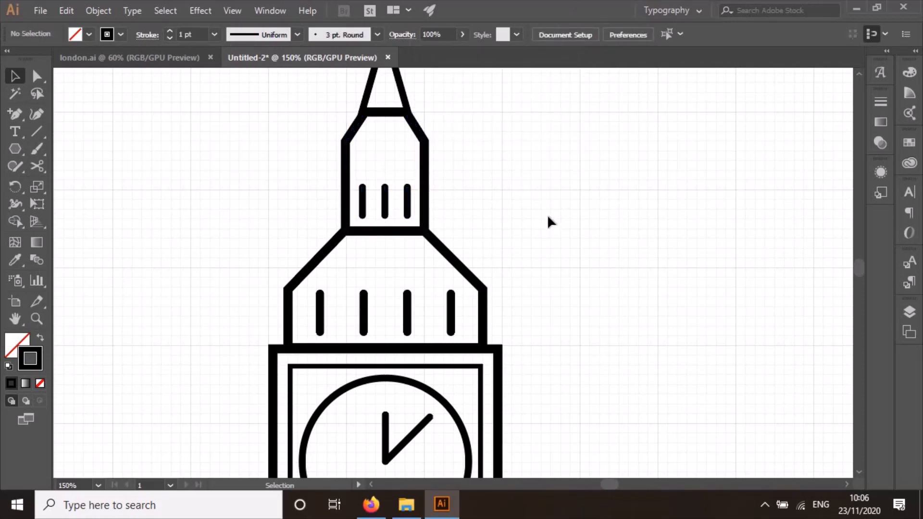
Step: Group all the shapes of the clock tower into a single object
scroll(547, 224, "down", 3)
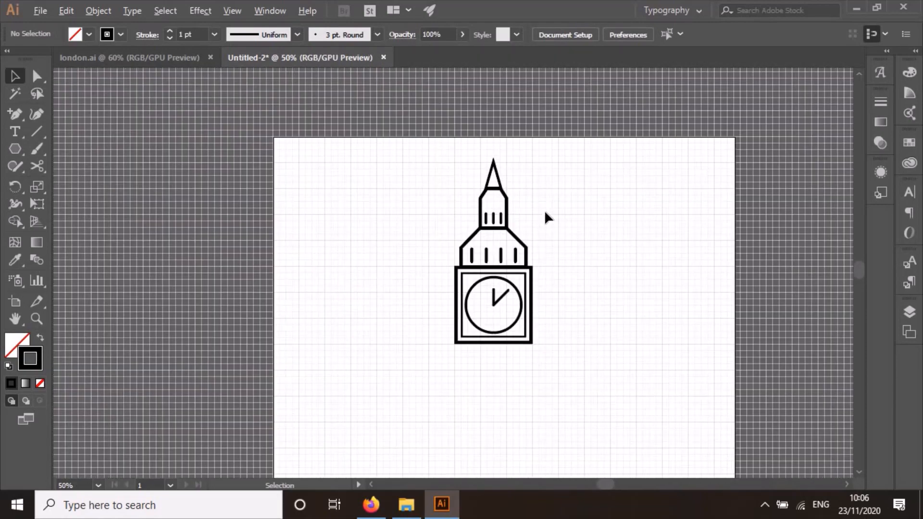
scroll(544, 286, "down", 4)
scroll(546, 268, "up", 1)
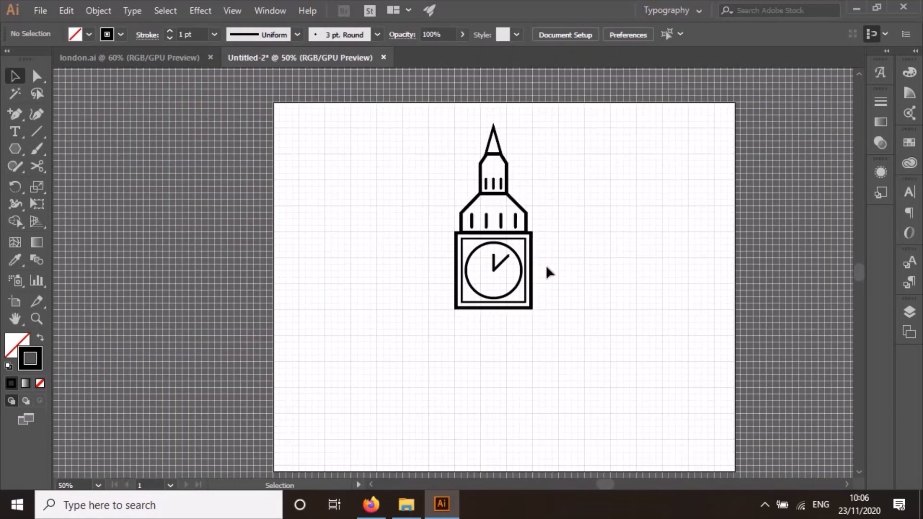
scroll(546, 269, "down", 1)
scroll(546, 271, "down", 1)
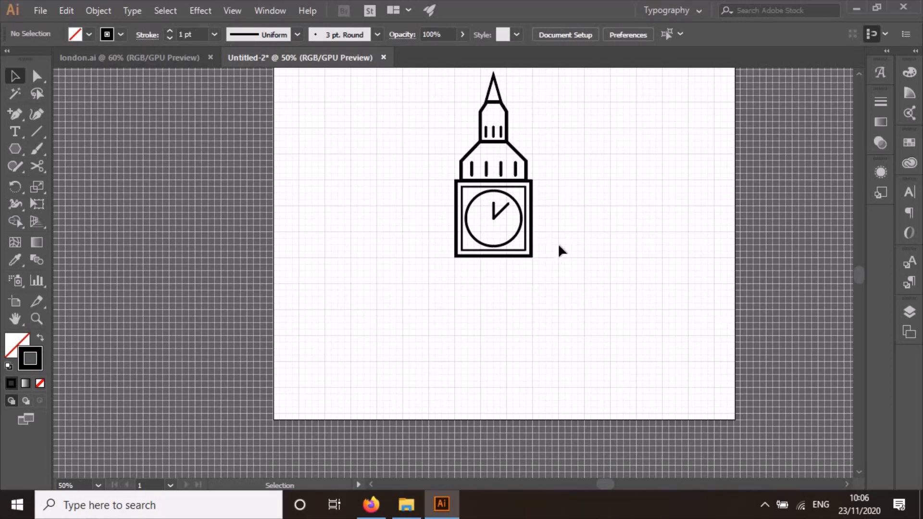
scroll(558, 246, "up", 2)
left_click_drag(428, 111, 578, 352)
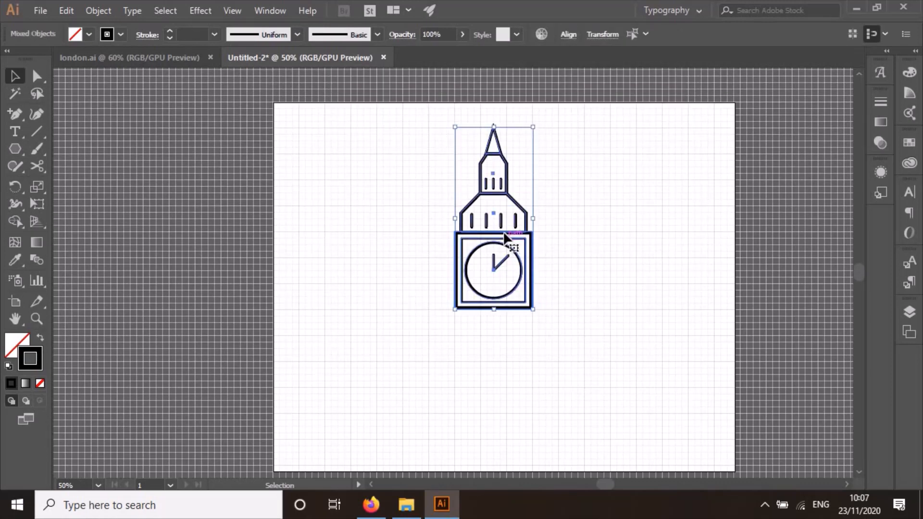
right_click(505, 235)
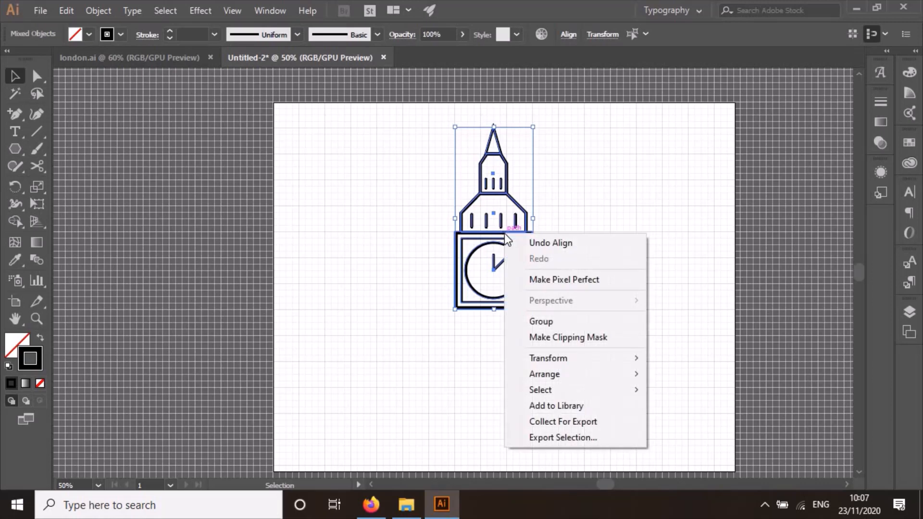
left_click(547, 317)
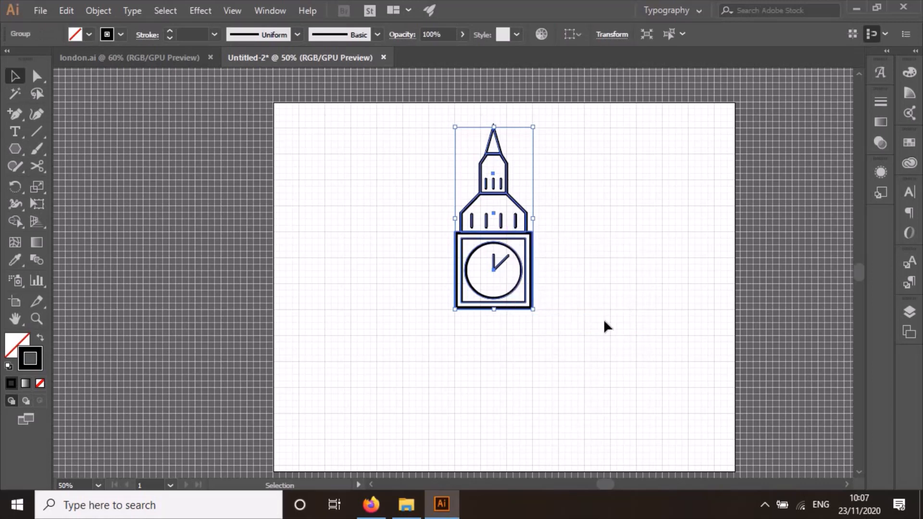
left_click(585, 259)
Step: Switch to Firefox to examine the tower shaft below the clock in the Big Ben reference photo, and return to Illustrator
scroll(595, 272, "down", 1)
scroll(594, 272, "down", 1)
scroll(504, 241, "up", 3)
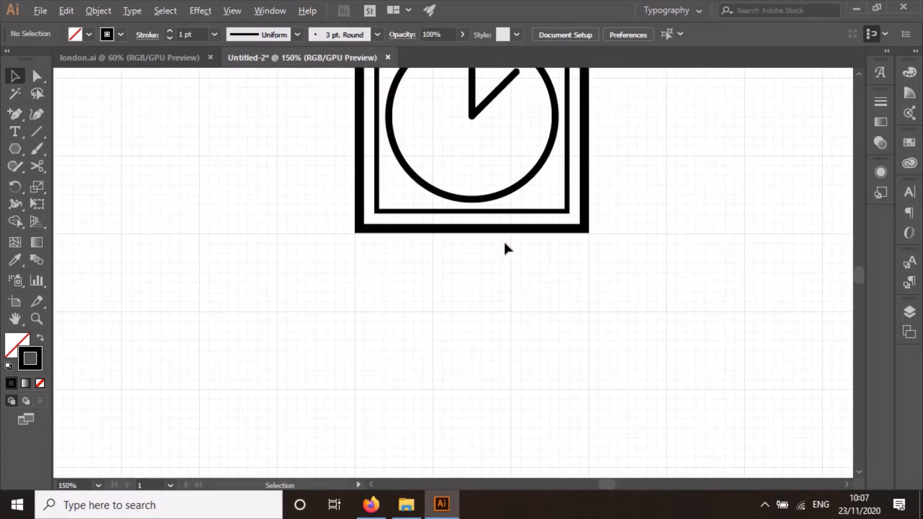
scroll(503, 241, "down", 2)
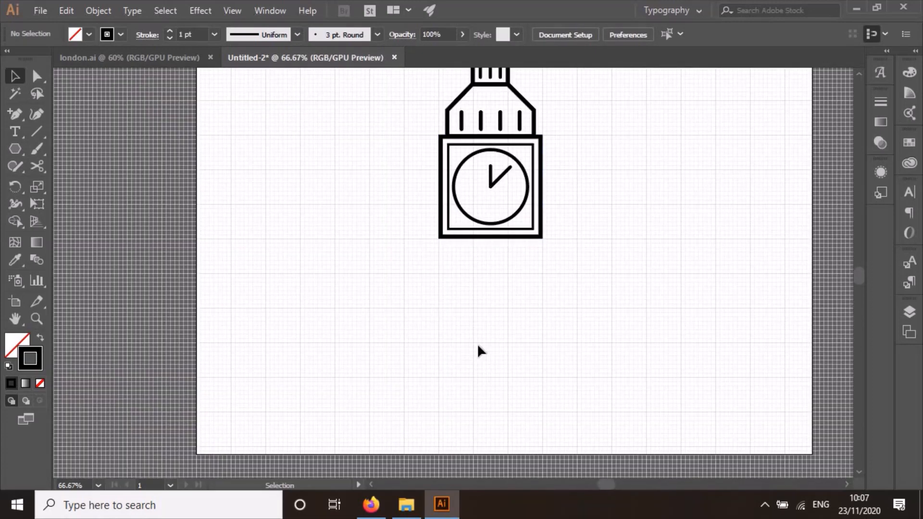
left_click(371, 503)
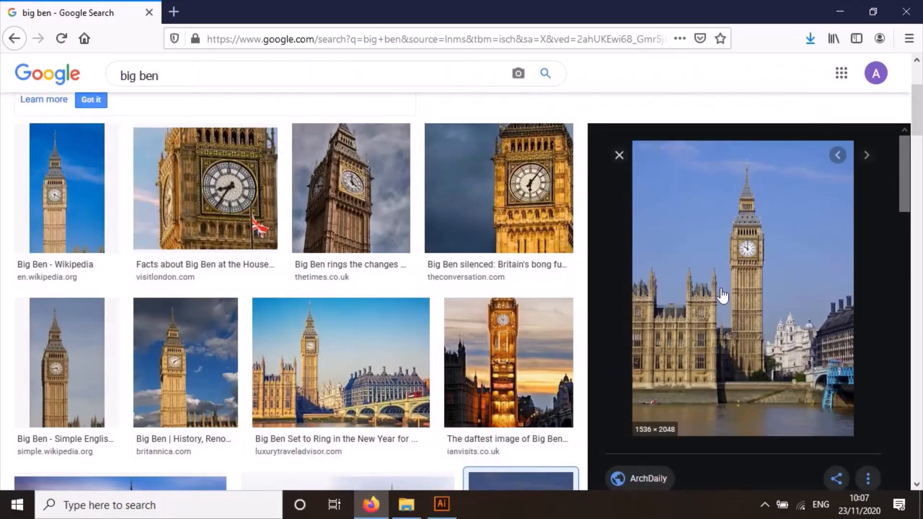
left_click(441, 504)
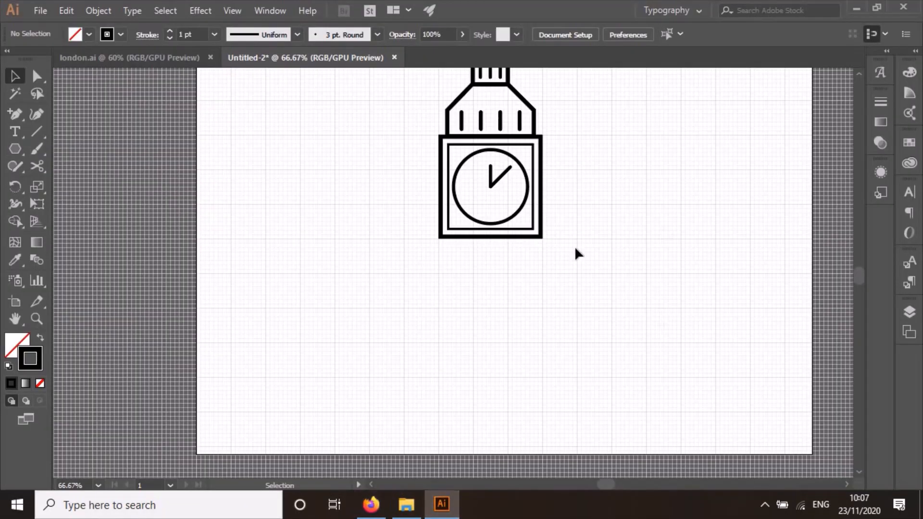
Step: Draw a long vertical line with the Line Segment tool, running down from near the clock box's lower-left corner
left_click(35, 128)
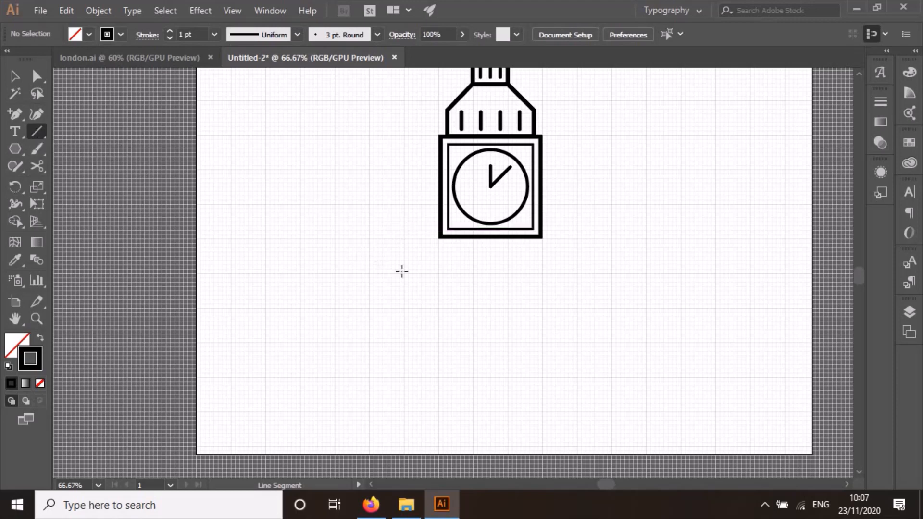
scroll(455, 258, "up", 1)
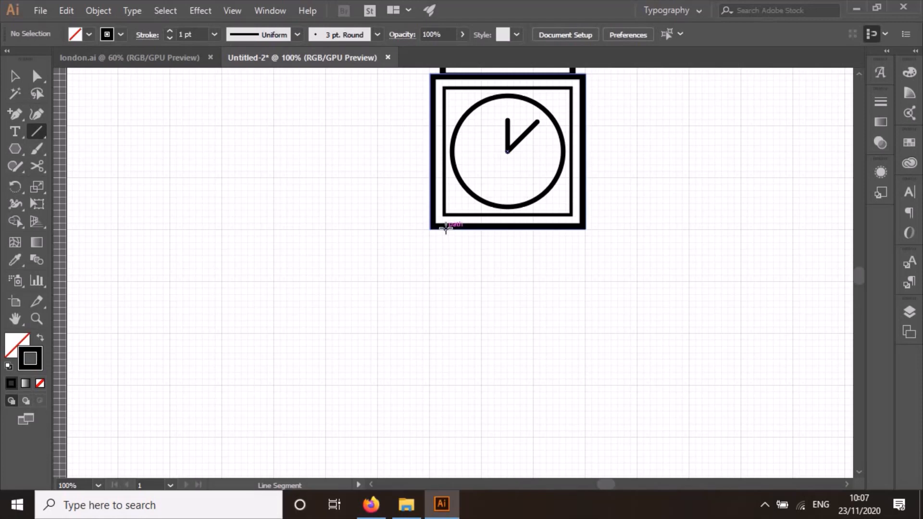
left_click_drag(445, 227, 445, 451)
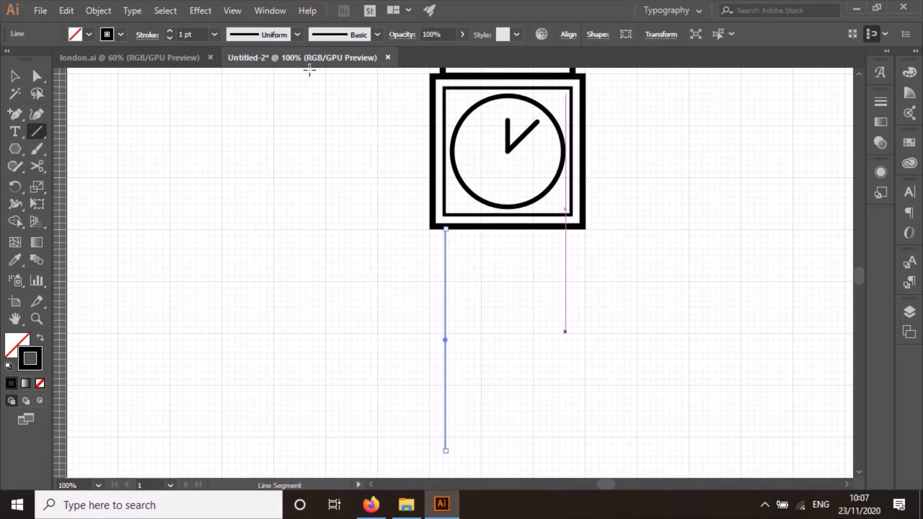
Step: Set the new vertical line's stroke weight to 8 pt and deselect it
left_click(169, 32)
left_click(170, 31)
left_click(170, 32)
left_click(170, 31)
left_click(169, 31)
left_click(169, 32)
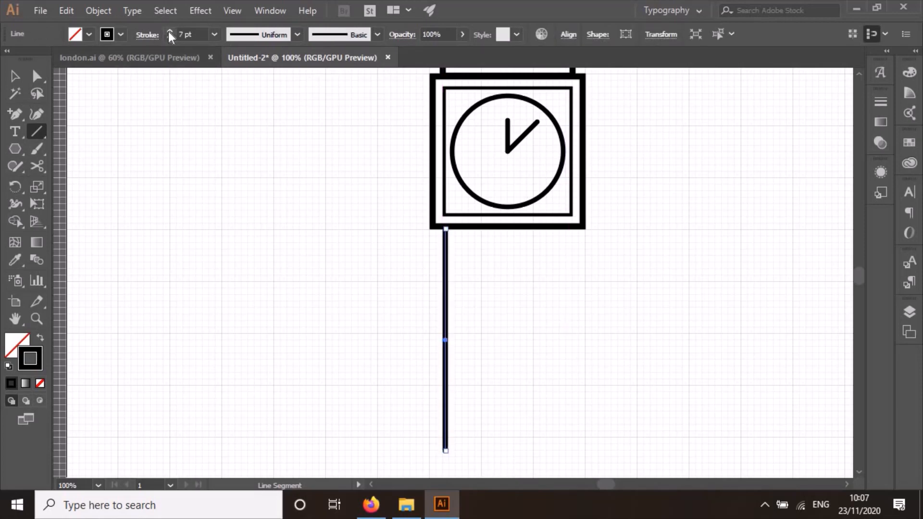
left_click(169, 32)
left_click(14, 77)
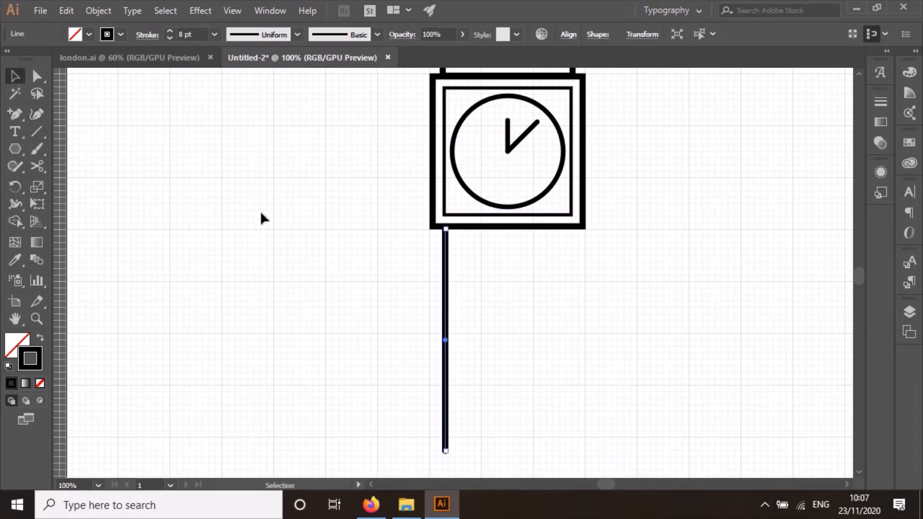
left_click(610, 384)
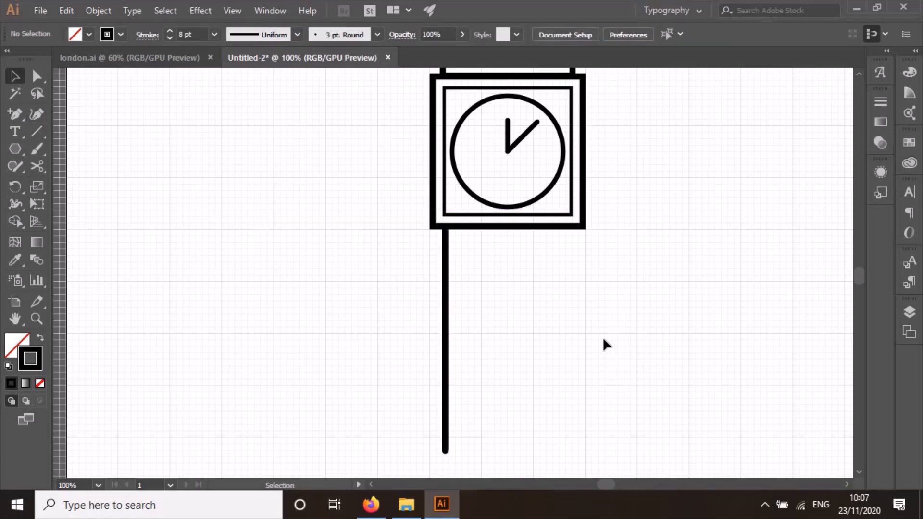
Step: Duplicate the vertical line and place the copy level with it below the clock box's lower-right corner
scroll(602, 336, "up", 3)
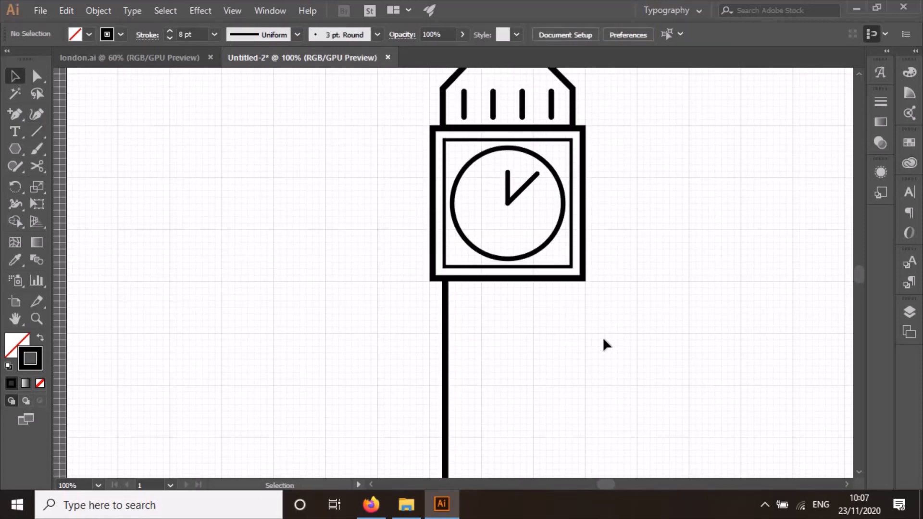
scroll(604, 343, "down", 5)
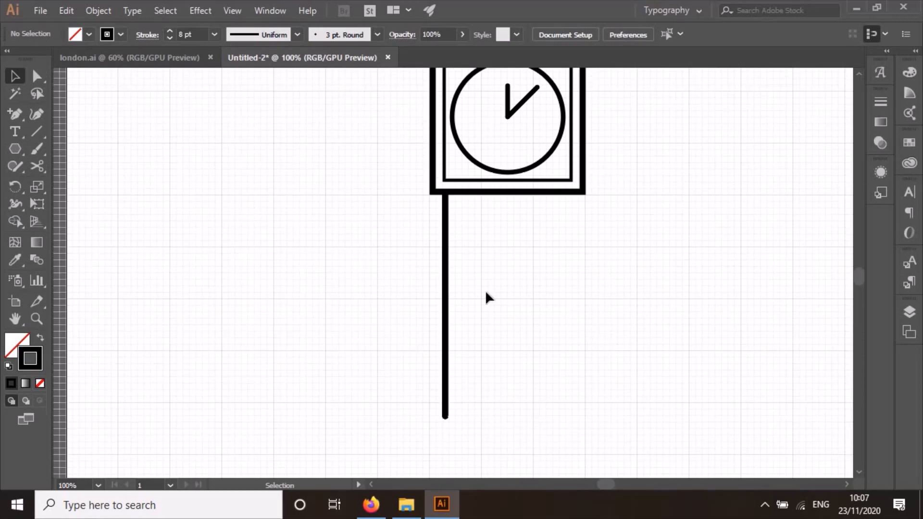
left_click(446, 318)
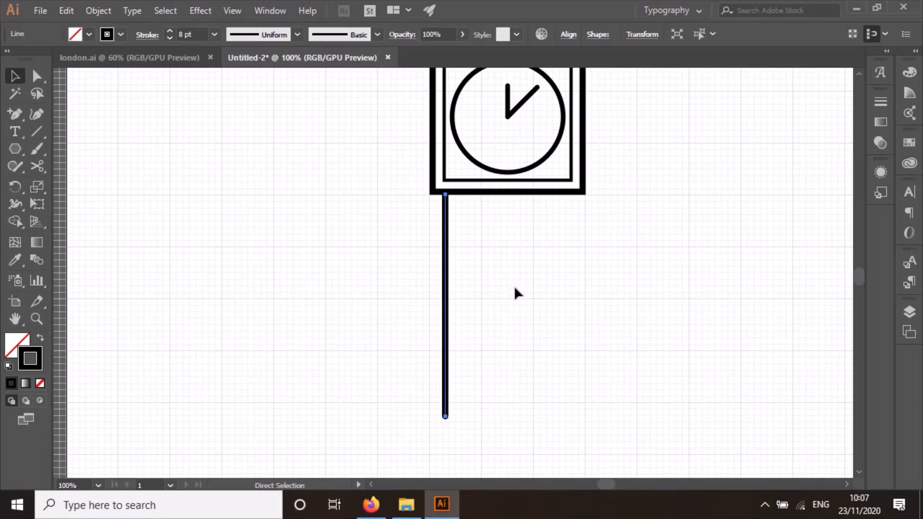
key("ctrl+c")
key("ctrl+v")
left_click_drag(455, 309, 573, 335)
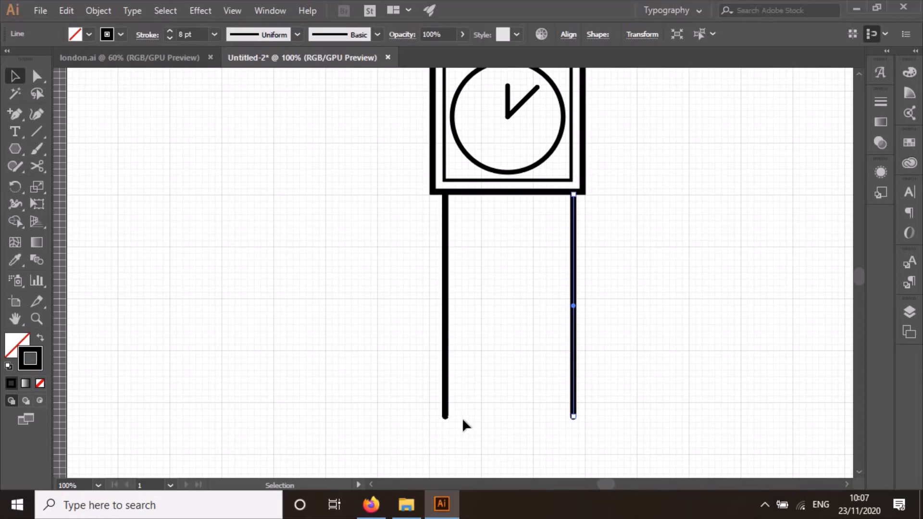
Step: Add a full-length line copy in the middle of the shaft and a shorter copy on each side of it
key("a")
key("ctrl+v")
left_click_drag(454, 311, 469, 380)
key("ctrl+v")
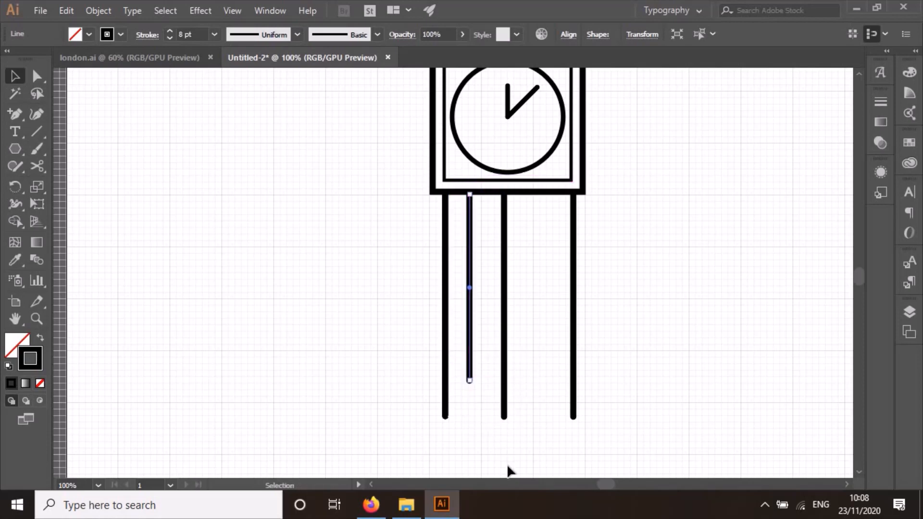
key("ctrl+v")
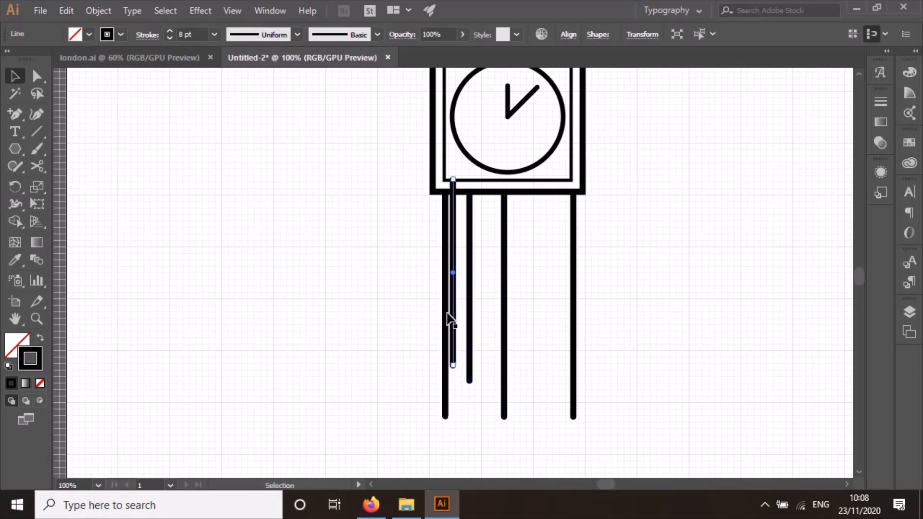
left_click_drag(453, 317, 539, 325)
left_click(652, 320)
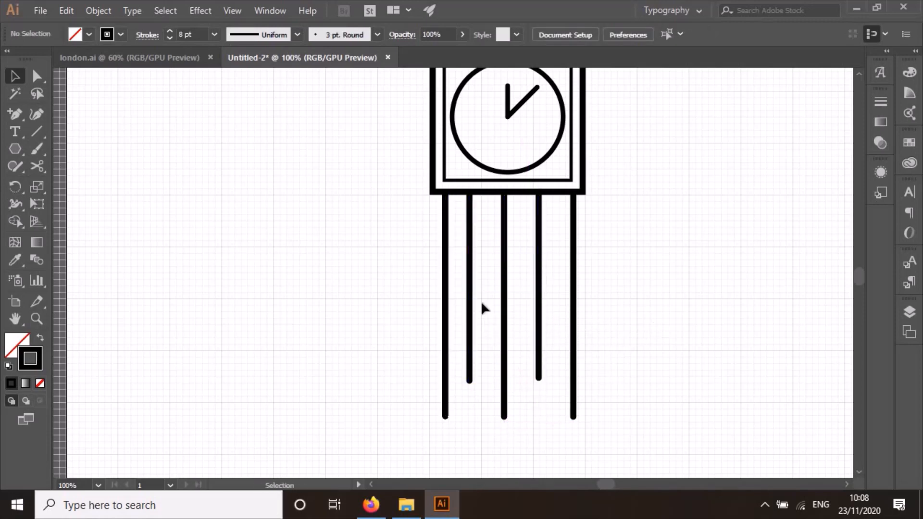
Step: Align the five shaft lines by their vertical centres and distribute them with equal horizontal spacing
left_click(445, 315)
left_click(470, 317, "shift")
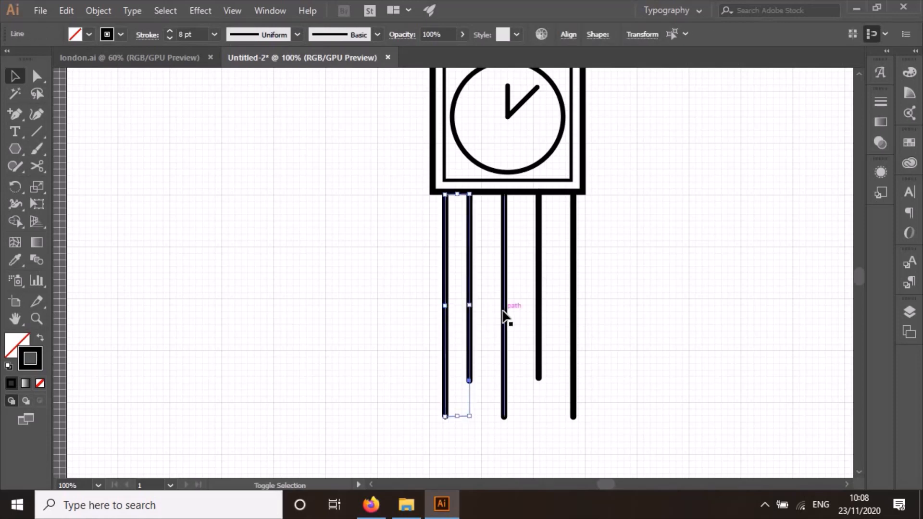
left_click(504, 318, "shift")
left_click(539, 313, "shift")
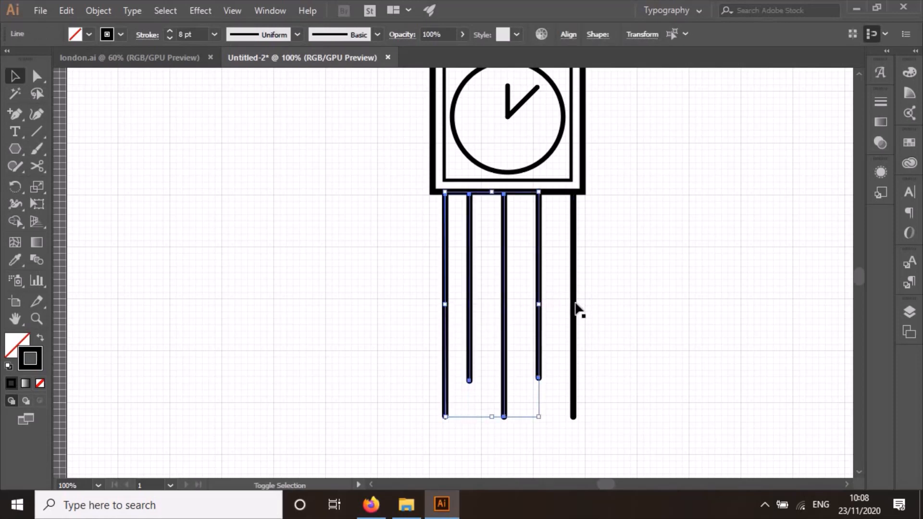
left_click(573, 312, "shift")
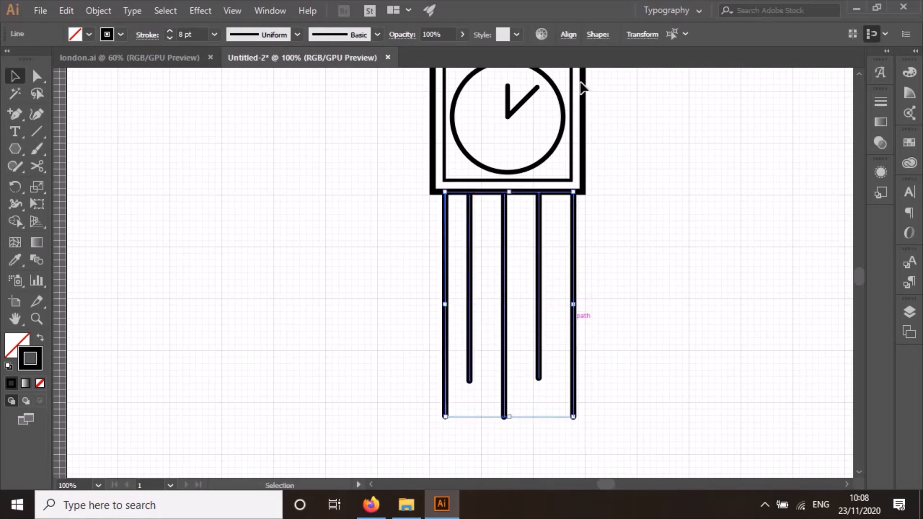
left_click(569, 36)
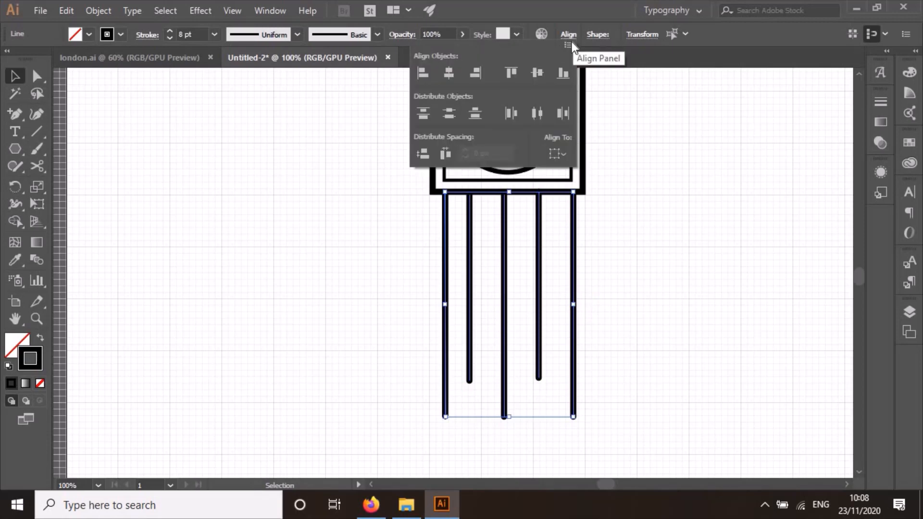
left_click(564, 158)
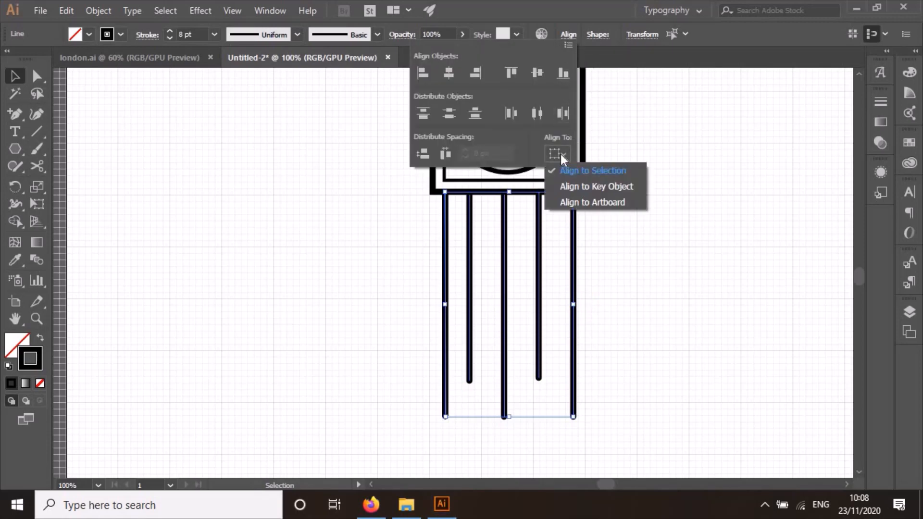
left_click(560, 154)
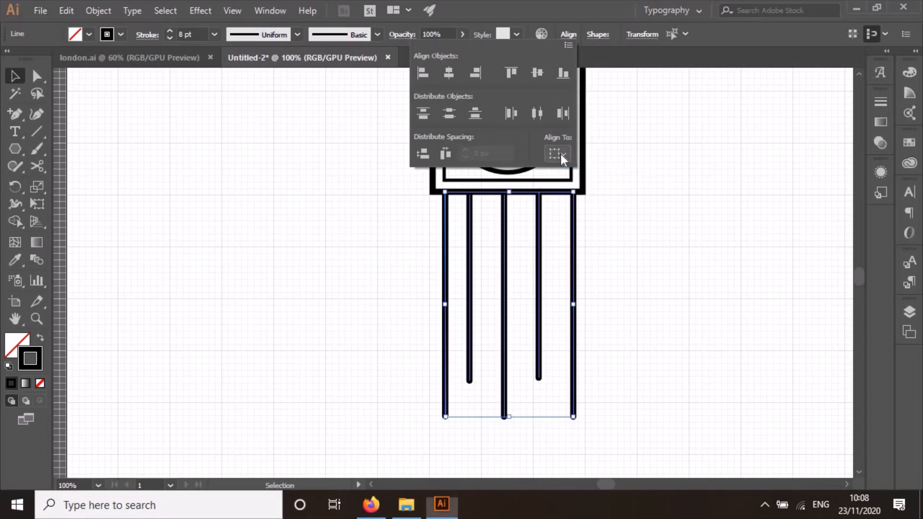
left_click(538, 72)
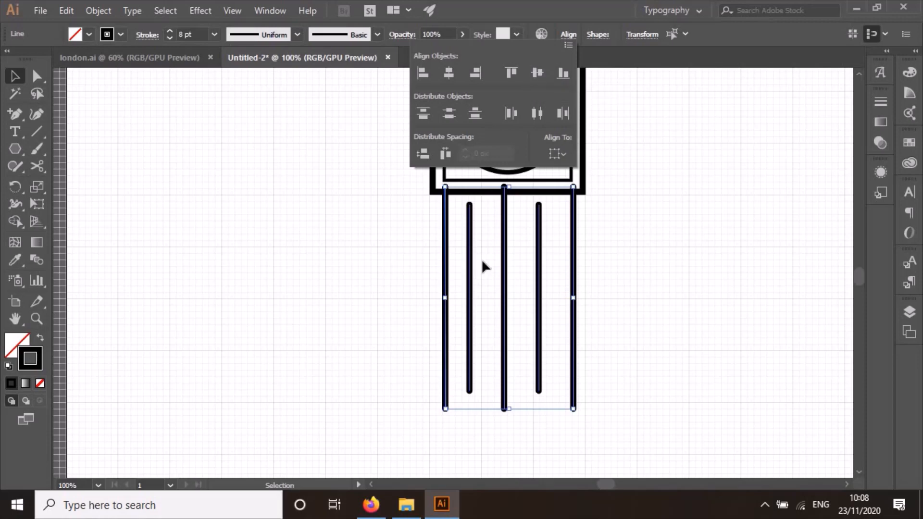
left_click(446, 154)
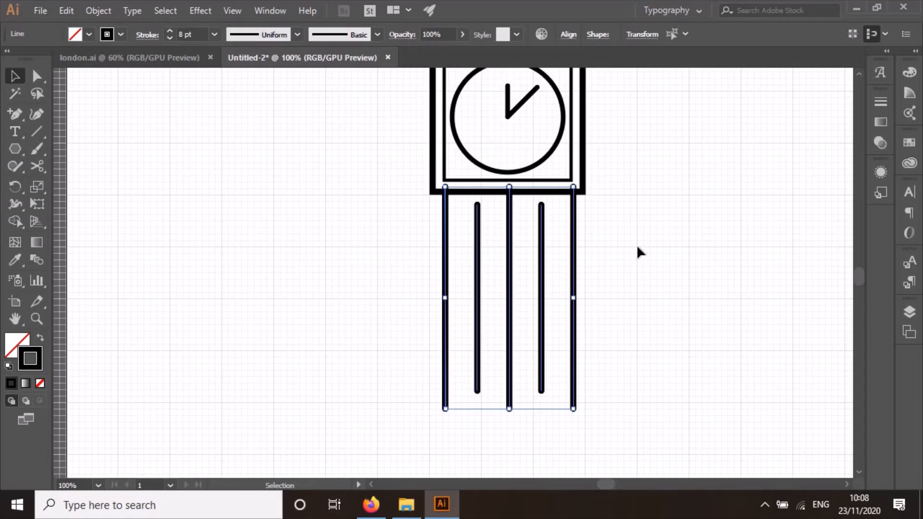
Step: Nudge all five shaft lines down together until the long lines' upper ends sit on the clock box's bottom border, and deselect them
key("Down")
key("Down")
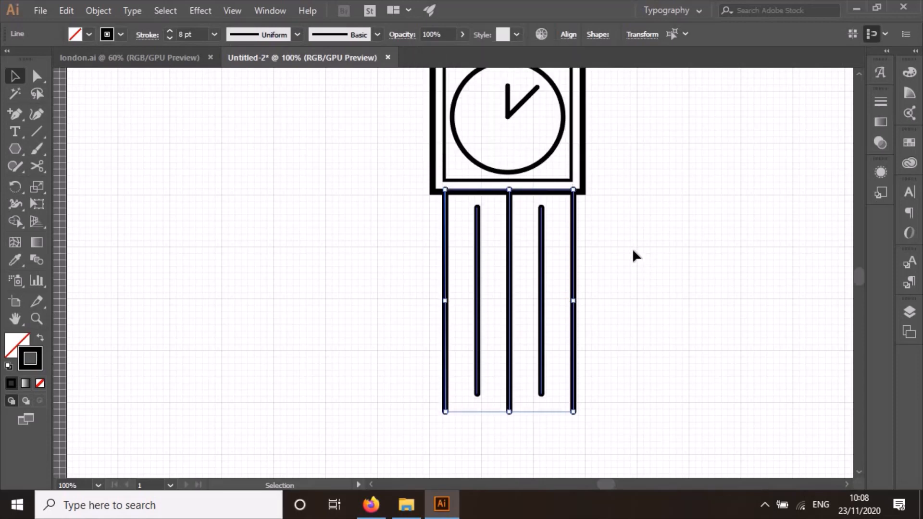
key("Down")
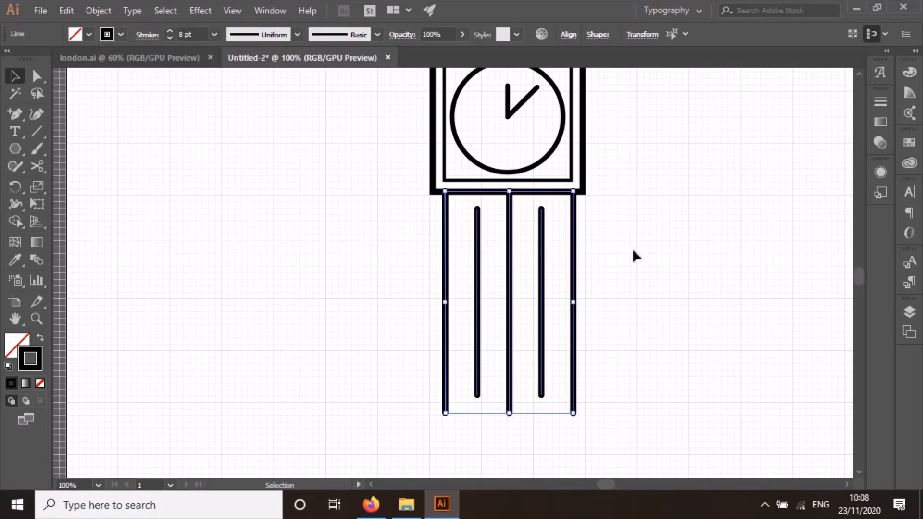
left_click(634, 258)
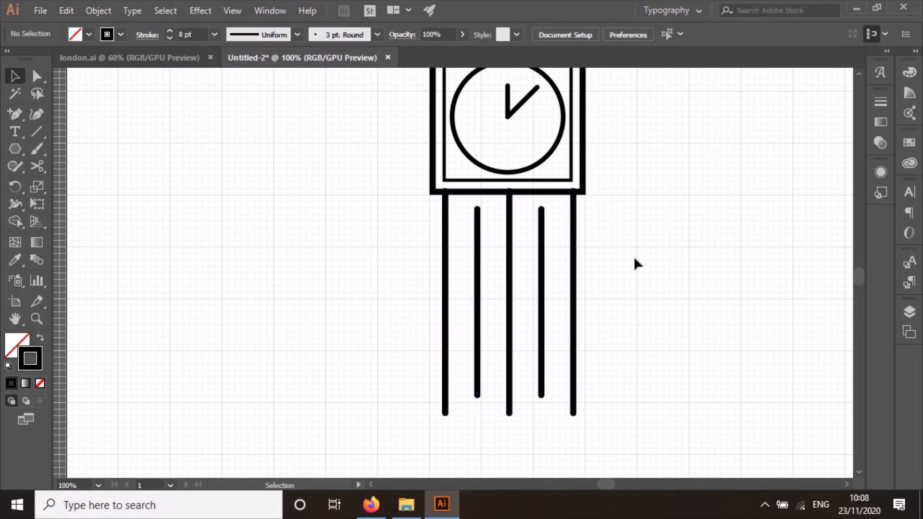
Step: Nudge the three full-length shaft lines slightly down so their rounded upper ends stay hidden within the clock box's bottom border
left_click(445, 236)
left_click(509, 239, "shift")
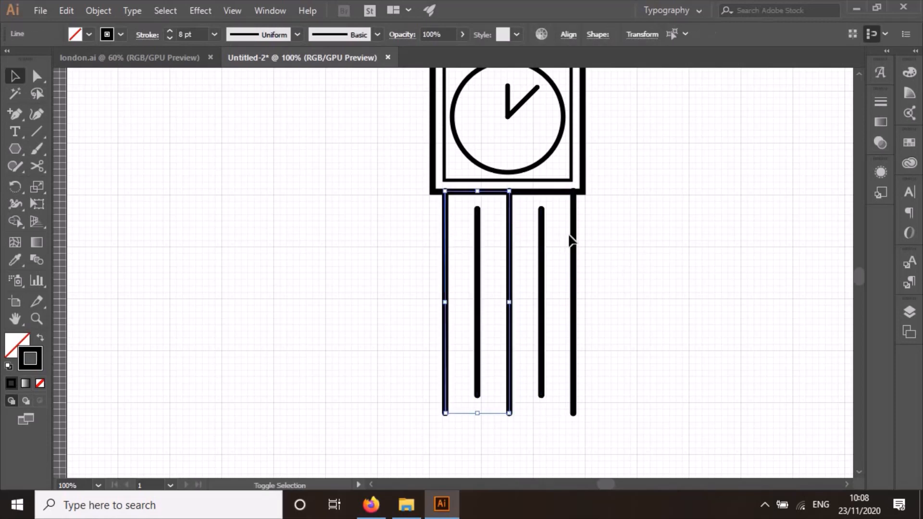
left_click(574, 239, "shift")
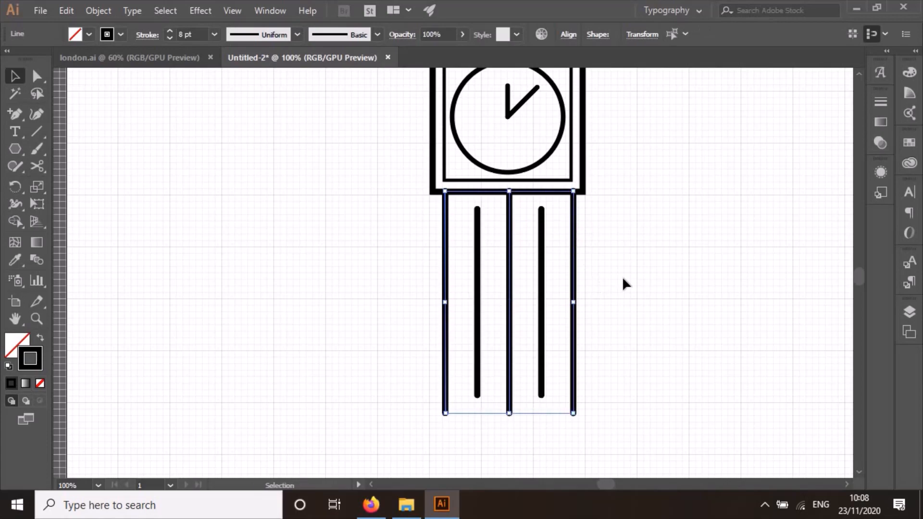
left_click(675, 294)
scroll(470, 194, "up", 2)
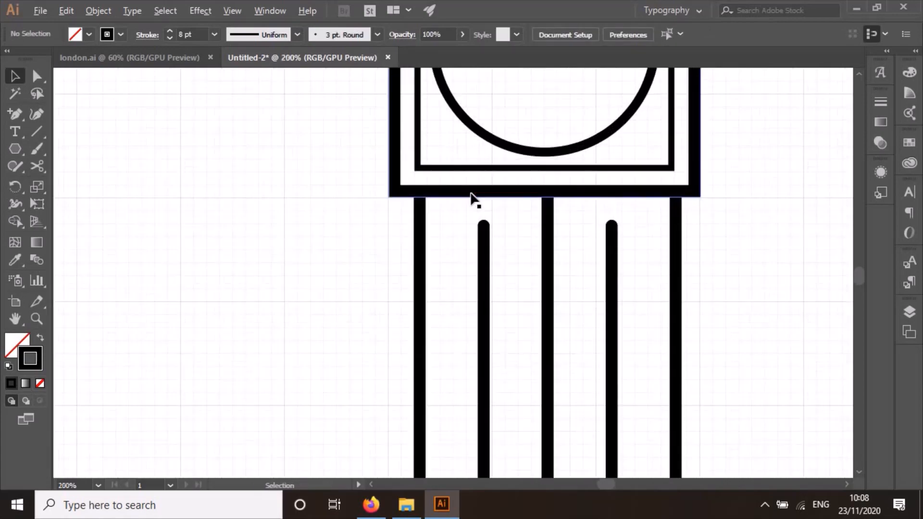
scroll(470, 194, "down", 2)
Step: Move the two shorter shaft lines up together until they start just below the clock box, and deselect them
left_click(479, 234)
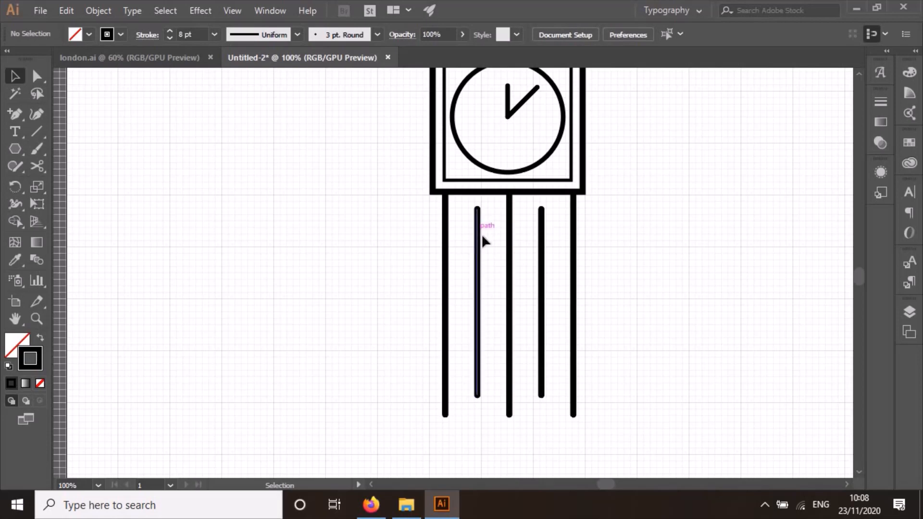
left_click(542, 254, "shift")
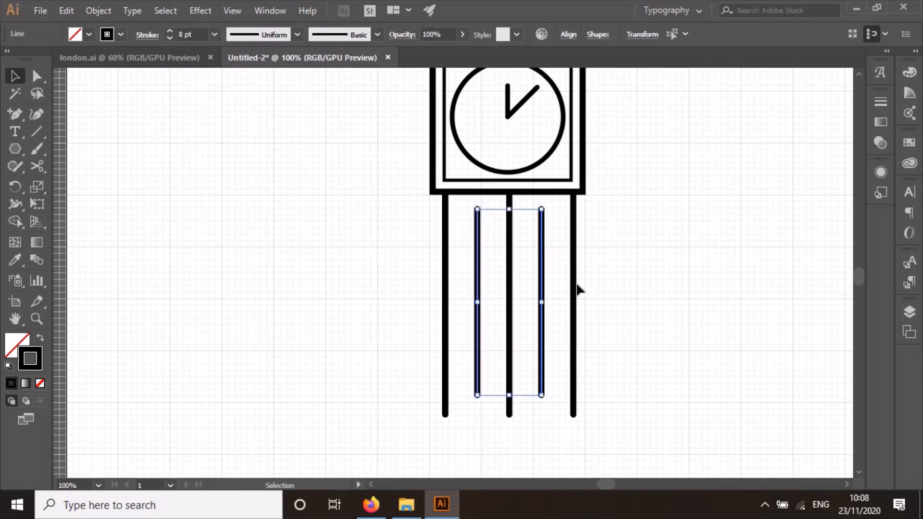
key("Up")
key("Up")
key("Up")
key("Up")
key("Up")
key("Up")
key("Up")
key("Up")
key("Up")
key("Up")
key("Up")
key("Up")
key("Up")
key("Up")
key("Up")
key("Up")
key("Up")
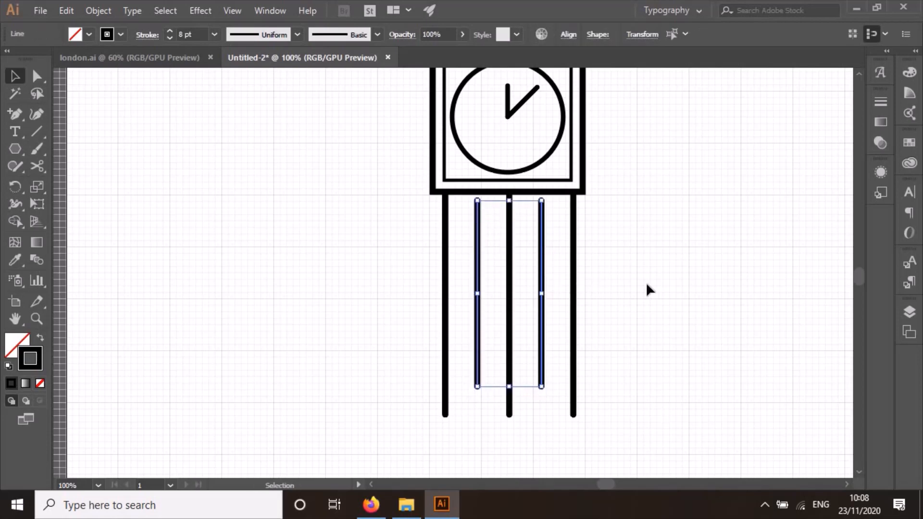
left_click(652, 282)
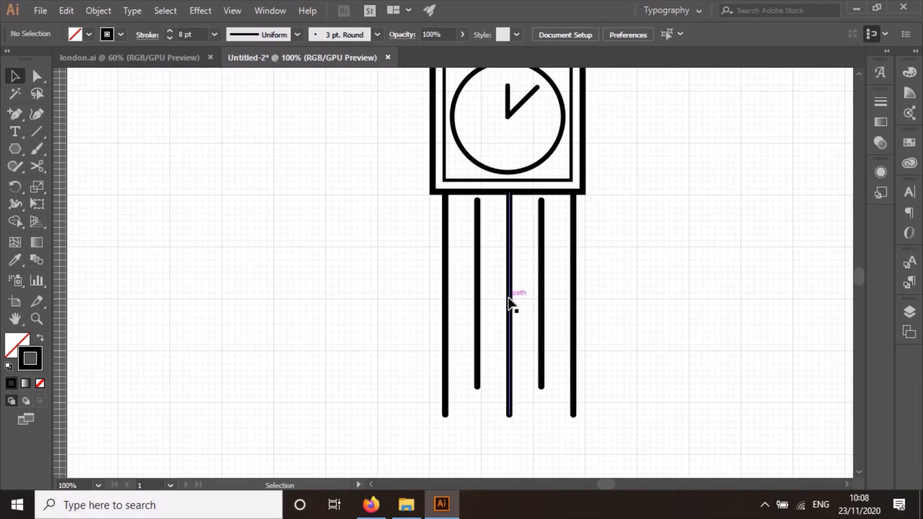
Step: Draw a large unfilled circle with the Ellipse tool around the shaft lines, starting at the clock box's bottom edge
scroll(511, 303, "down", 2)
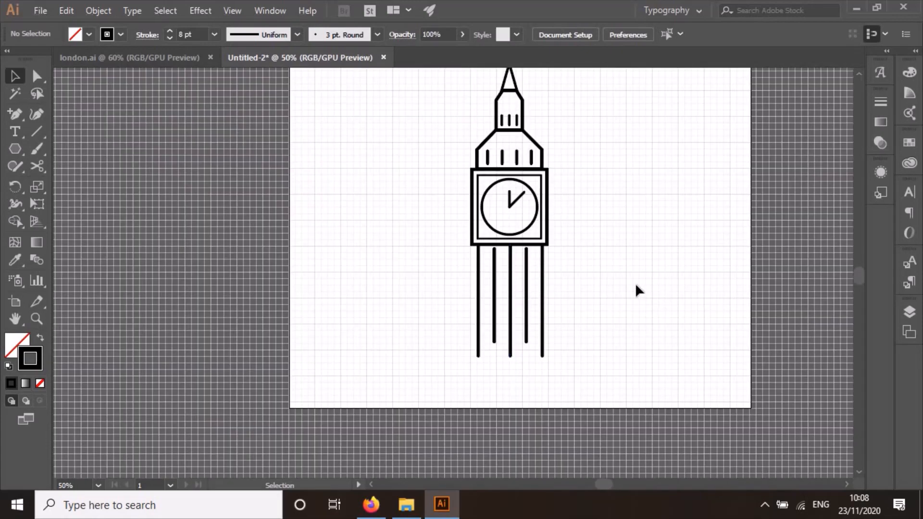
scroll(634, 285, "up", 1)
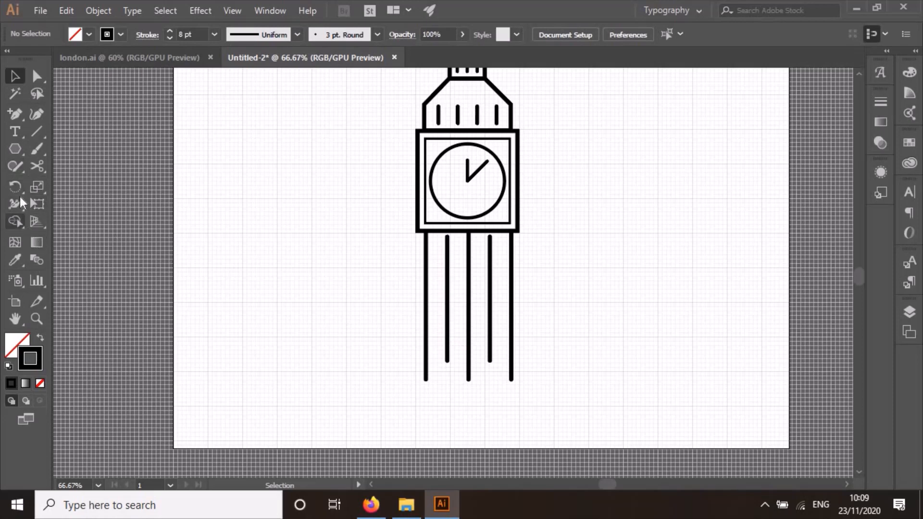
left_click(14, 150)
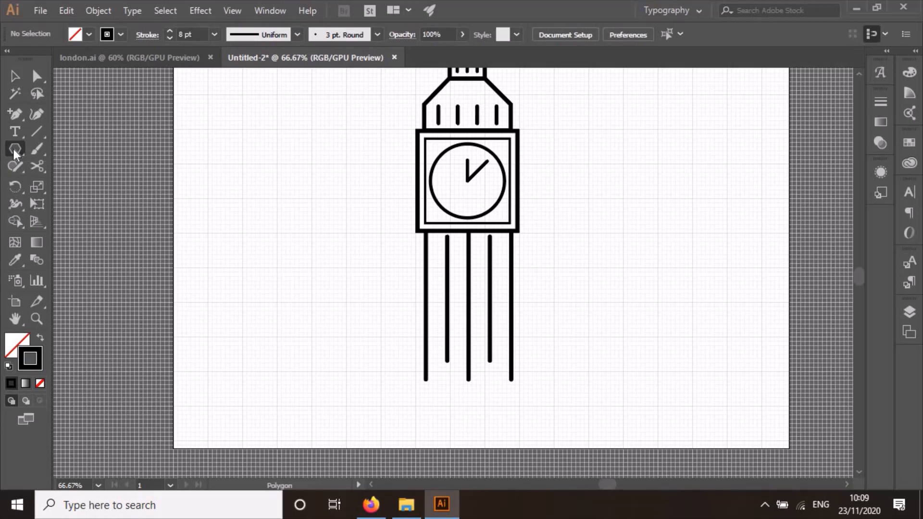
left_click_drag(13, 149, 66, 182)
left_click_drag(362, 232, 559, 298)
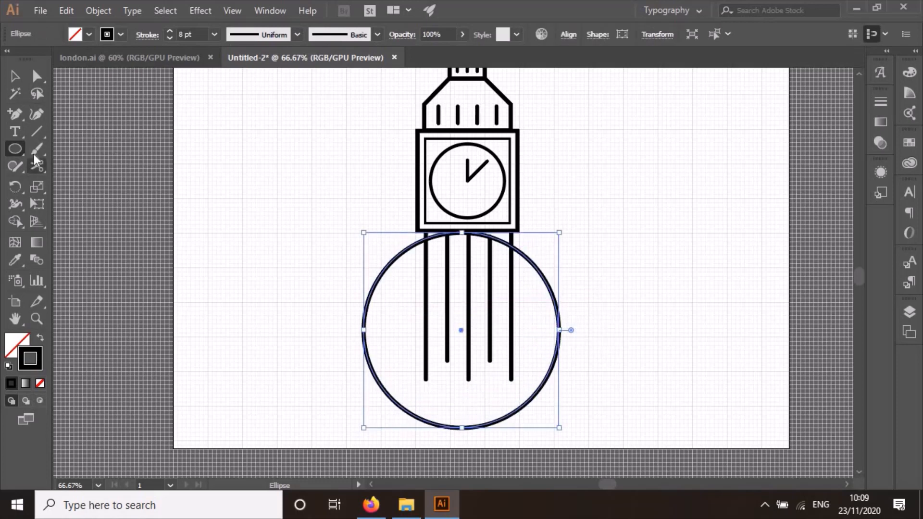
Step: Move the circle up over the lower clock face and centre it horizontally on the middle shaft line
left_click(14, 76)
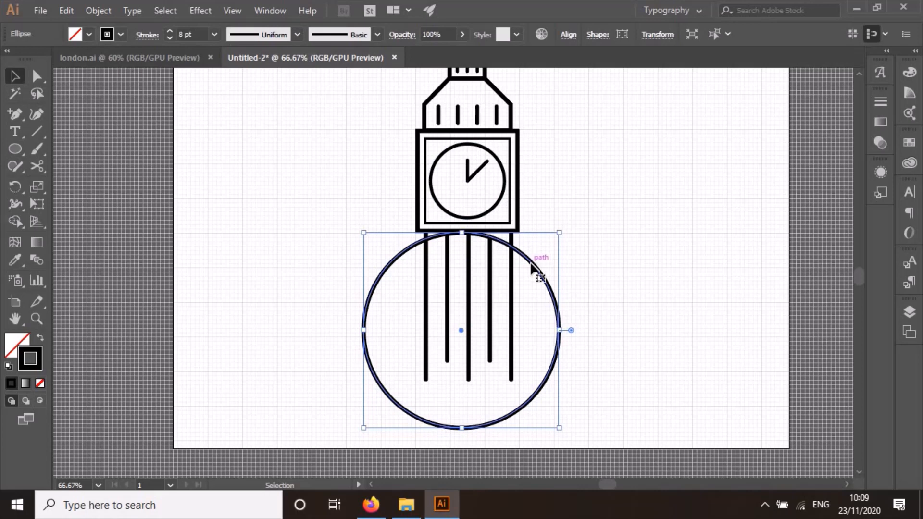
left_click_drag(533, 265, 541, 200)
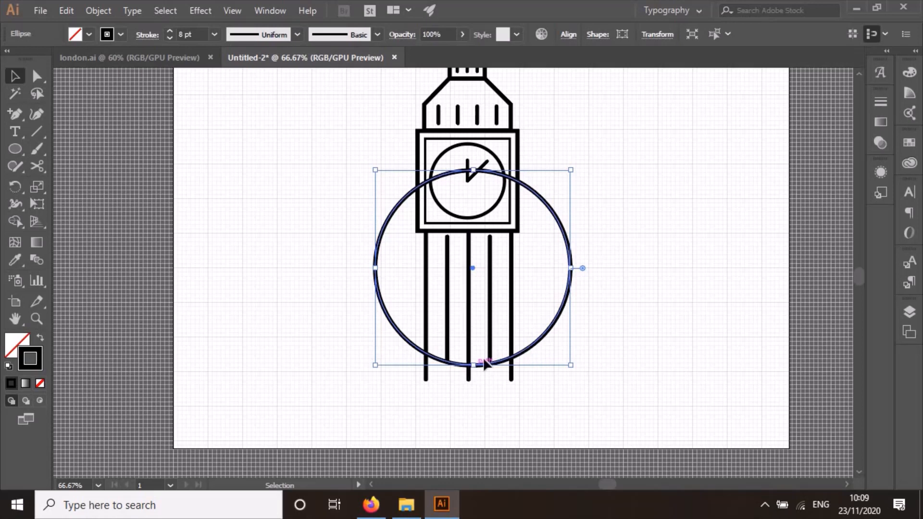
key("Left")
key("Left")
key("Left")
key("Left")
key("Left")
key("Left")
key("Left")
key("Left")
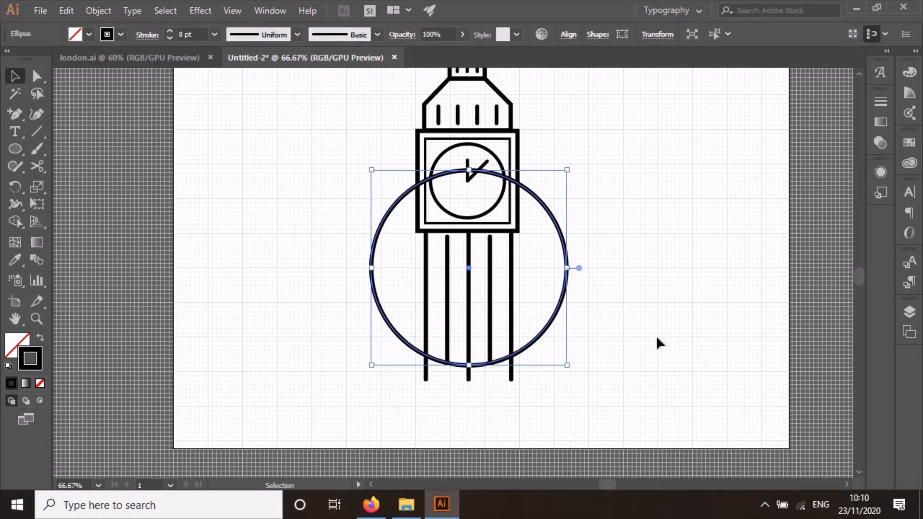
left_click(660, 308)
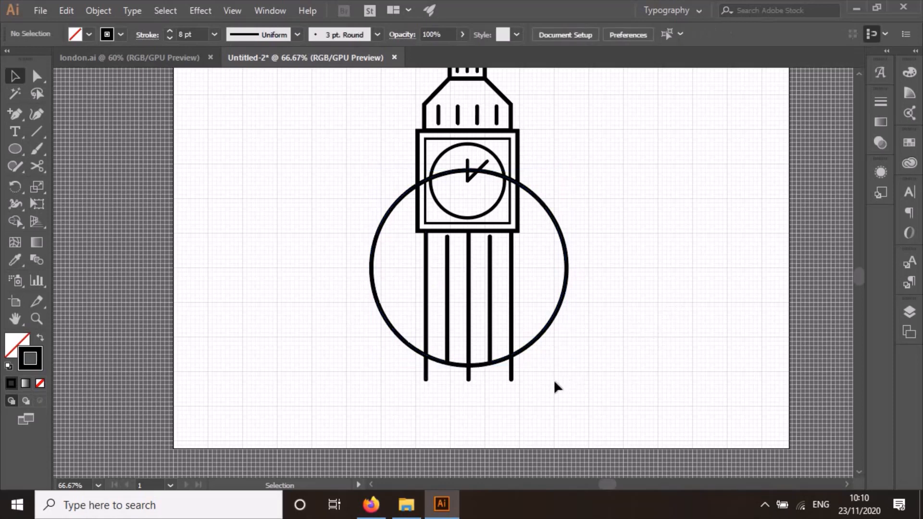
Step: Copy the circle and place the duplicate level with it, touching its right side
left_click(375, 260)
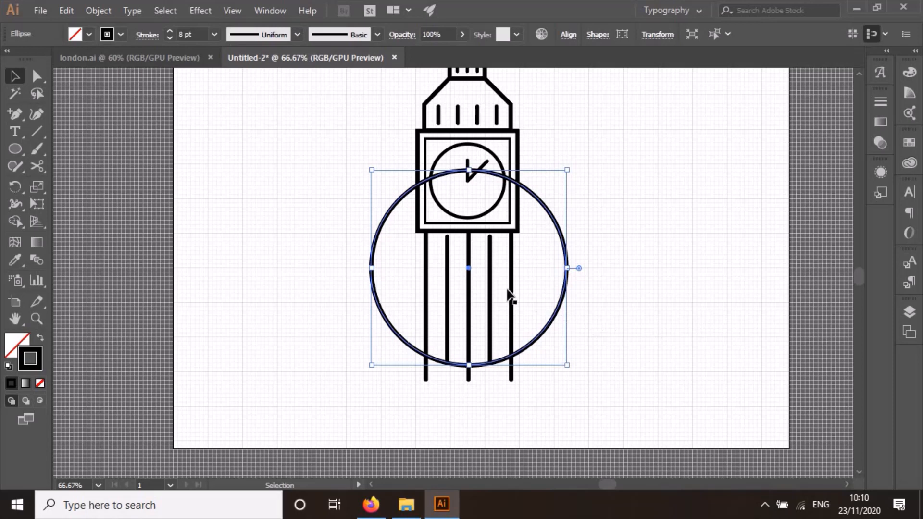
key("a")
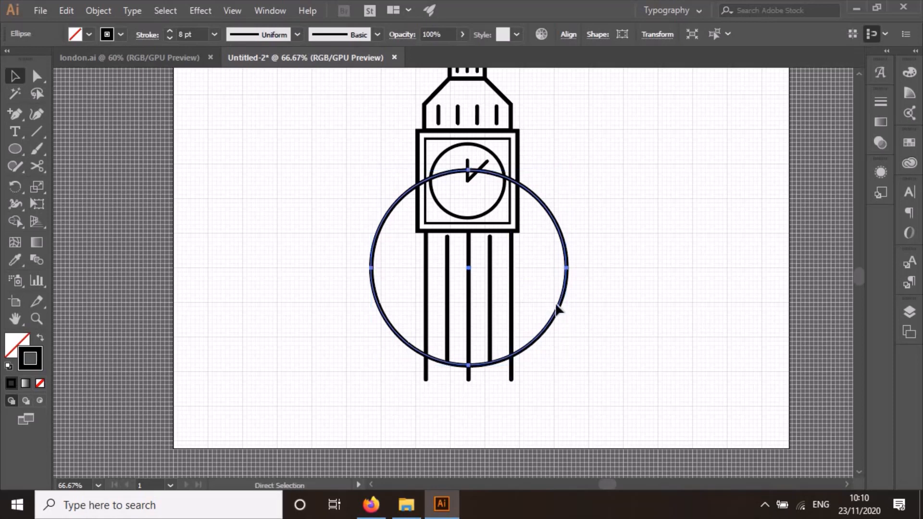
key("v")
key("ctrl+c")
key("ctrl+v")
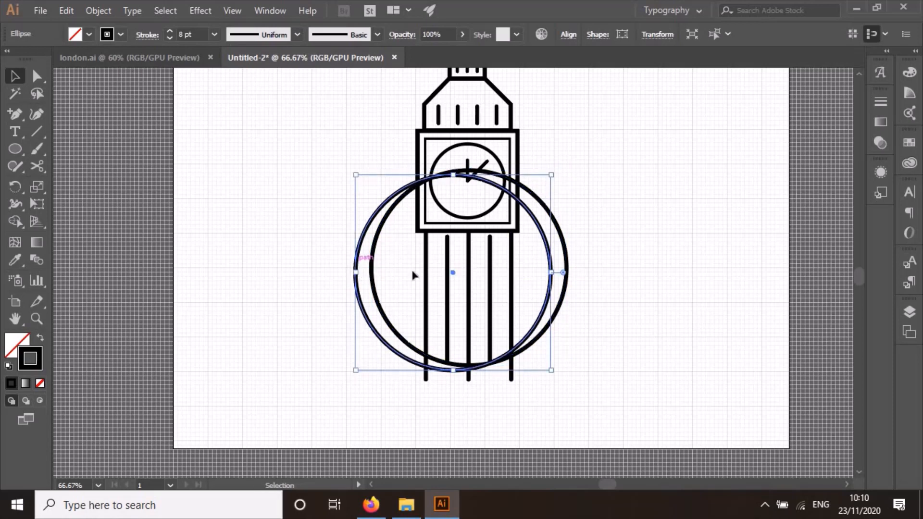
left_click_drag(350, 269, 567, 262)
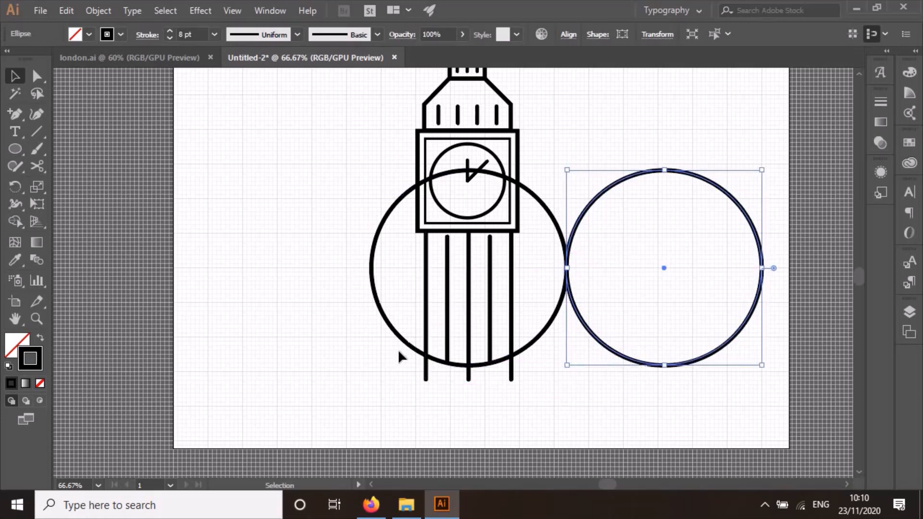
Step: Add another copy of the circle touching the middle circle's left side and nudge it up towards the same level
left_click(372, 267)
mouse_move(375, 294)
left_mouse_down()
mouse_move(381, 298)
mouse_move(358, 300)
left_mouse_up()
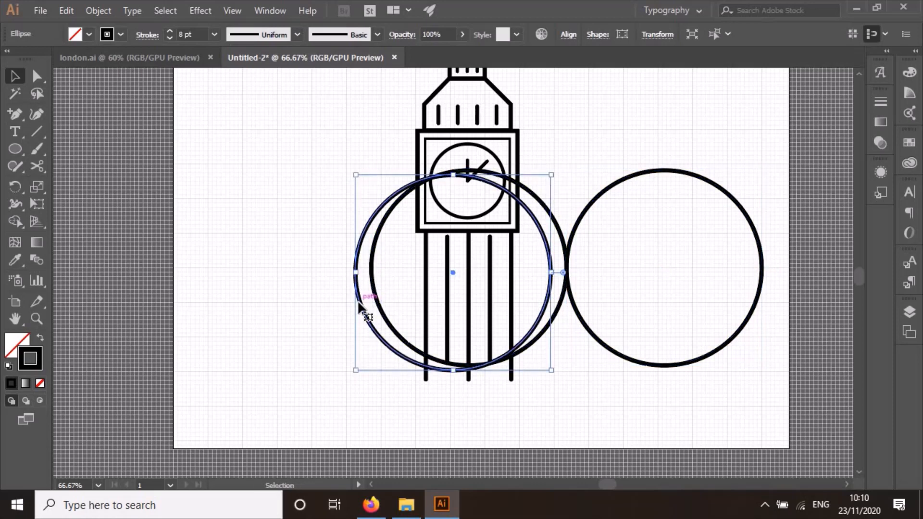
left_click_drag(359, 304, 184, 310)
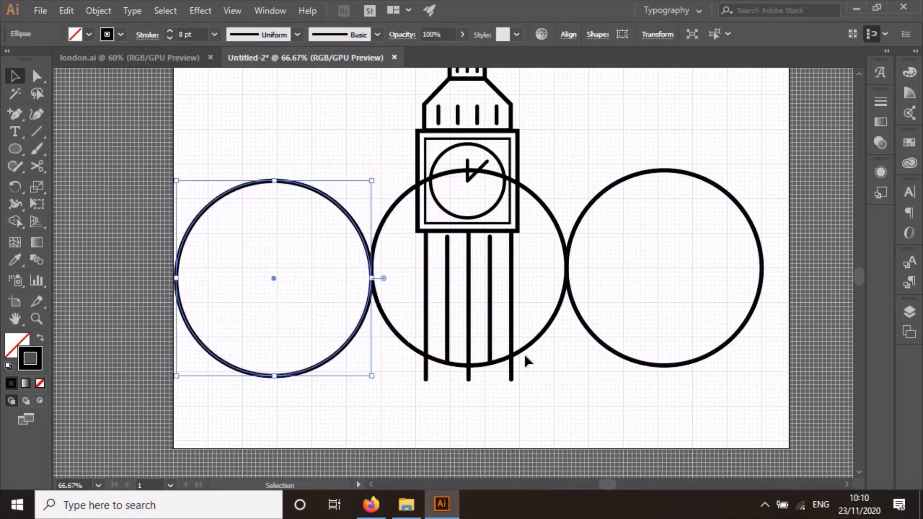
key("Up")
key("Up")
key("Up")
key("Up")
key("Up")
key("Up")
key("Up")
key("Up")
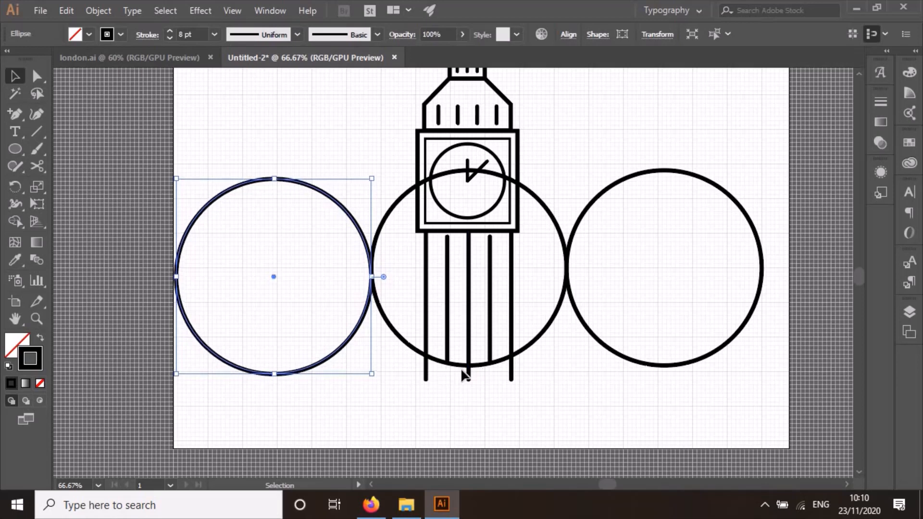
Step: Select all three large circles and align their vertical centres so they sit level with each other
left_click(531, 351, "shift")
left_click(601, 346, "shift")
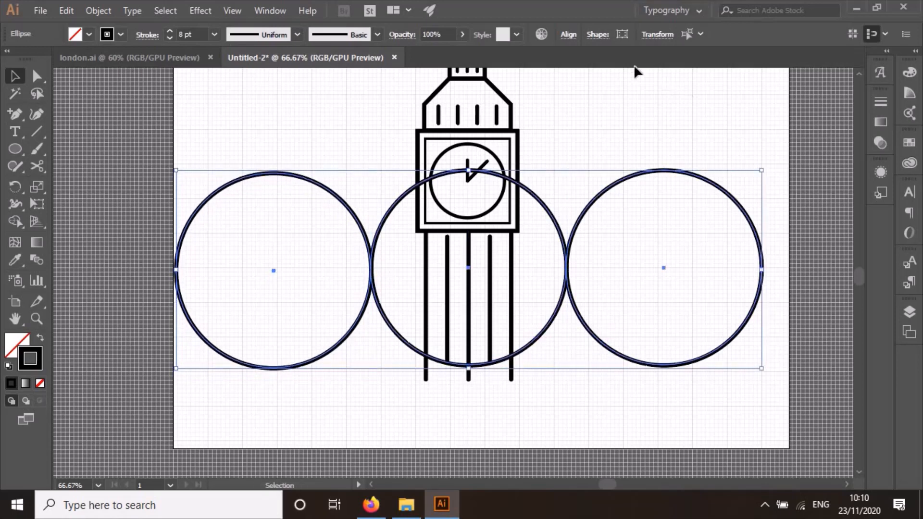
left_click(568, 34)
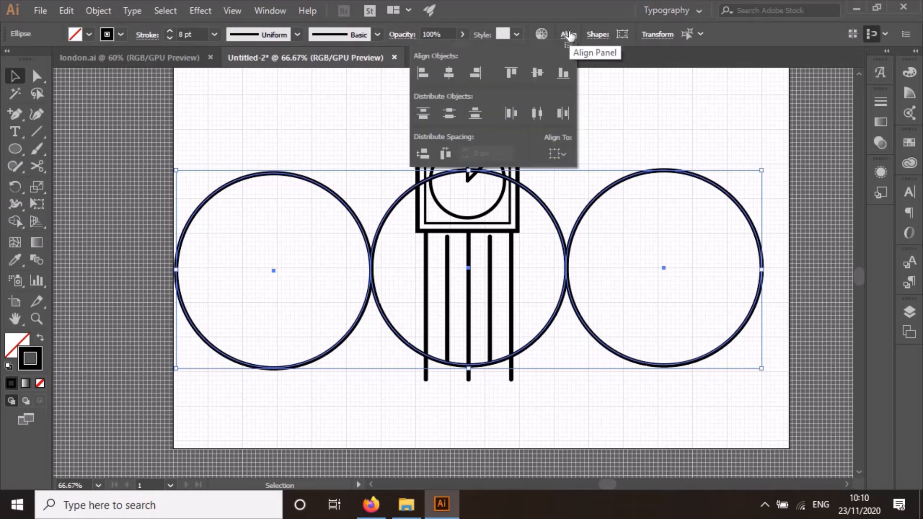
left_click(536, 72)
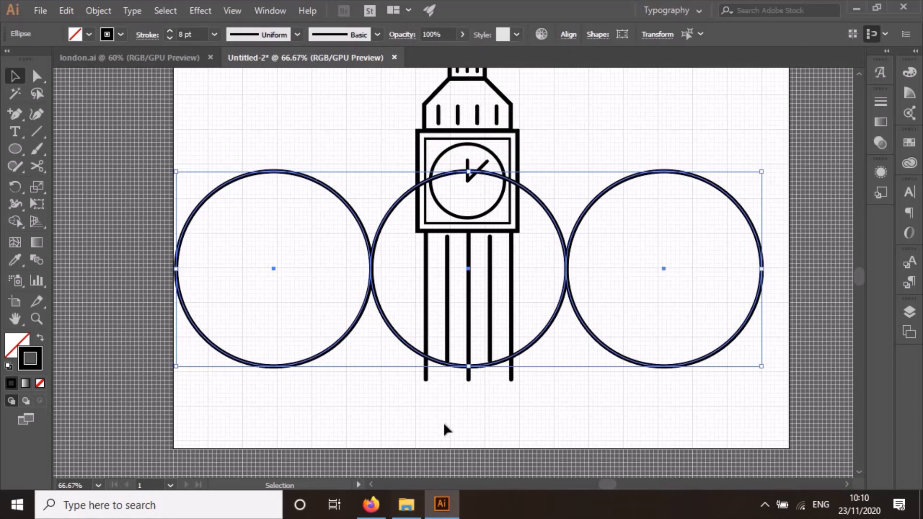
left_click(454, 381)
scroll(482, 335, "up", 3, "alt")
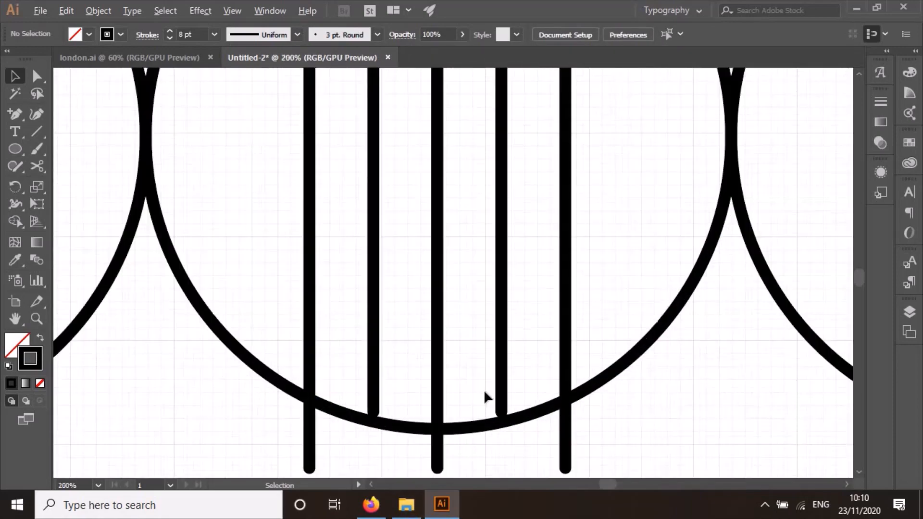
scroll(484, 397, "down", 3, "alt")
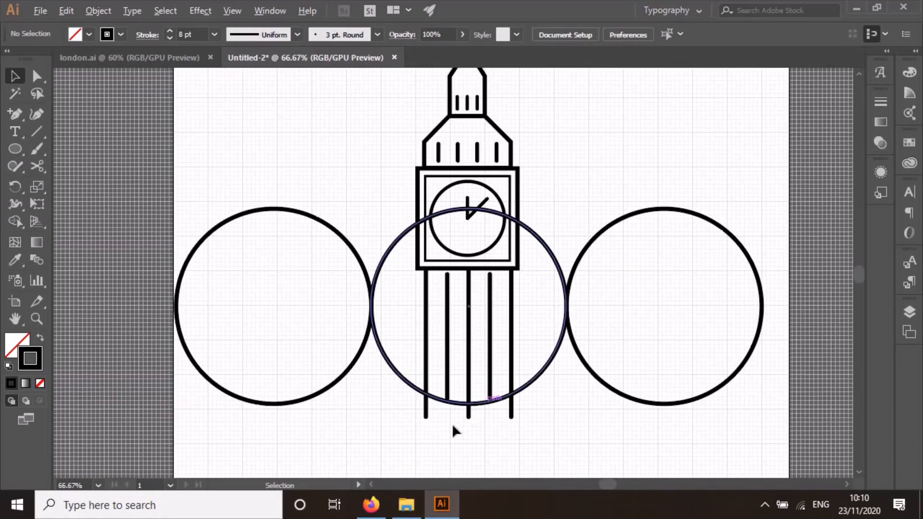
Step: Select the three circles together and nudge them slightly up so the middle circle's lower edge meets the short shaft lines' ends
left_click(317, 392)
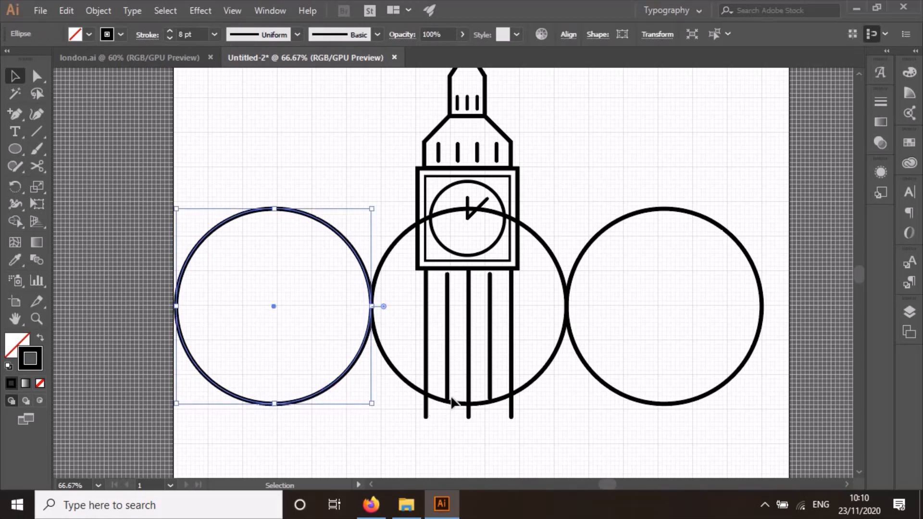
left_click(461, 404, "shift")
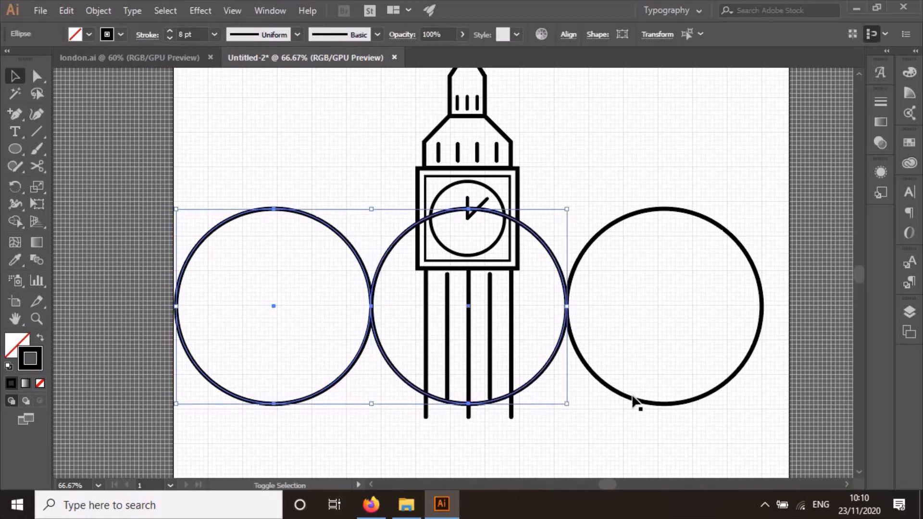
left_click(634, 402, "shift")
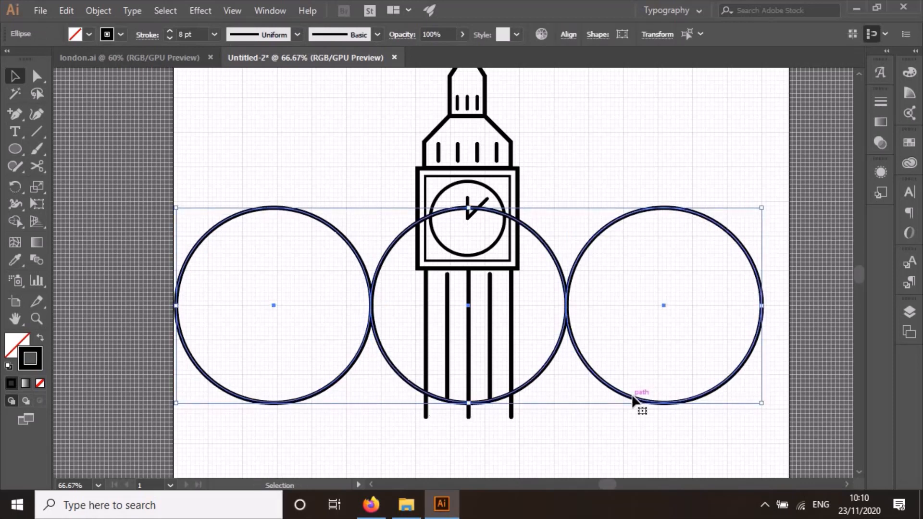
scroll(479, 405, "up", 2)
scroll(480, 405, "up", 2)
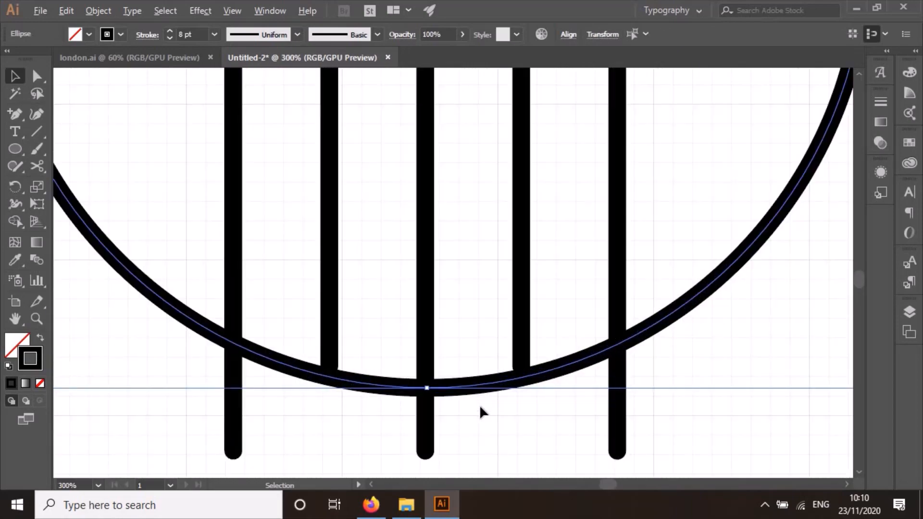
scroll(480, 405, "down", 3)
scroll(625, 427, "down", 2)
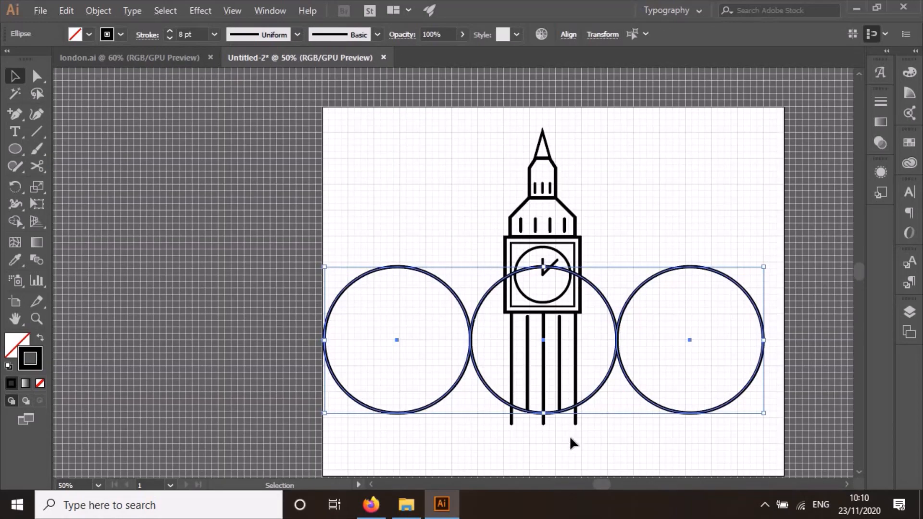
left_click(538, 428)
Step: Cut the left circle with the Scissors tool at its right anchor, where it touches the middle circle, and at its bottom anchor
scroll(534, 420, "down", 1)
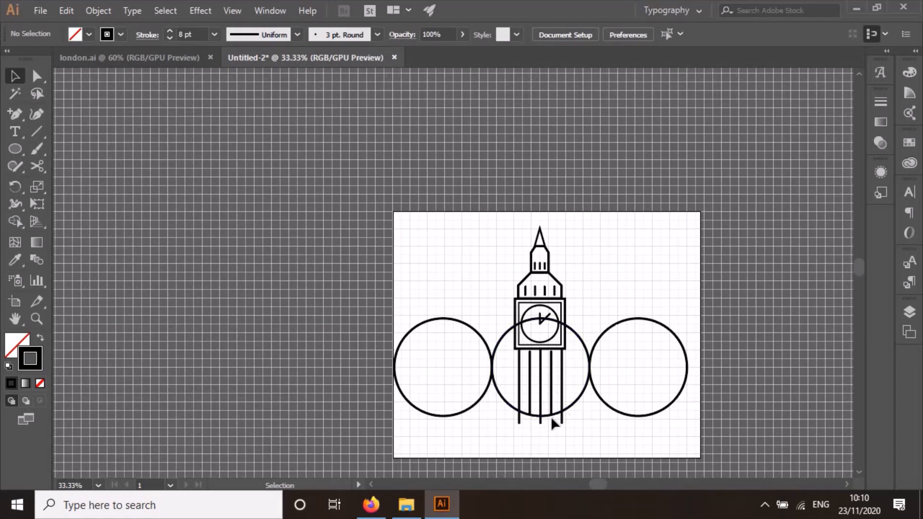
scroll(532, 419, "up", 3)
scroll(531, 416, "down", 1)
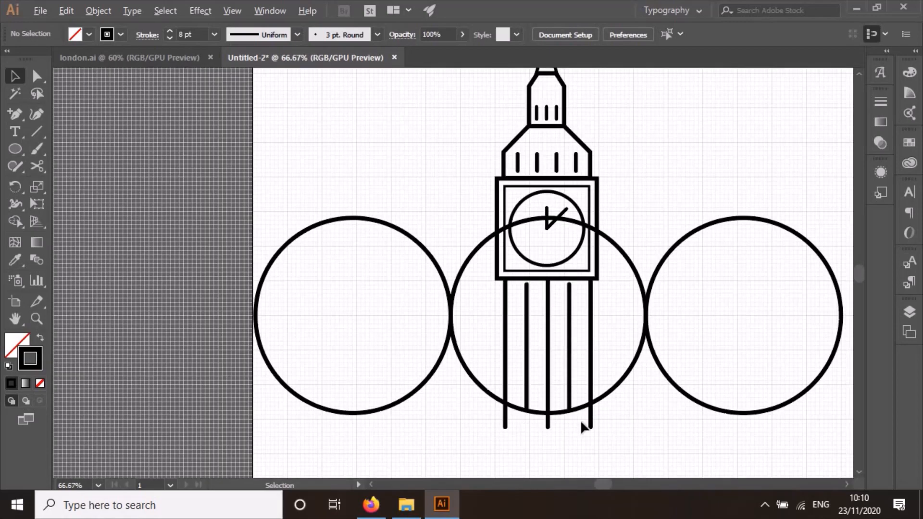
scroll(510, 411, "down", 2)
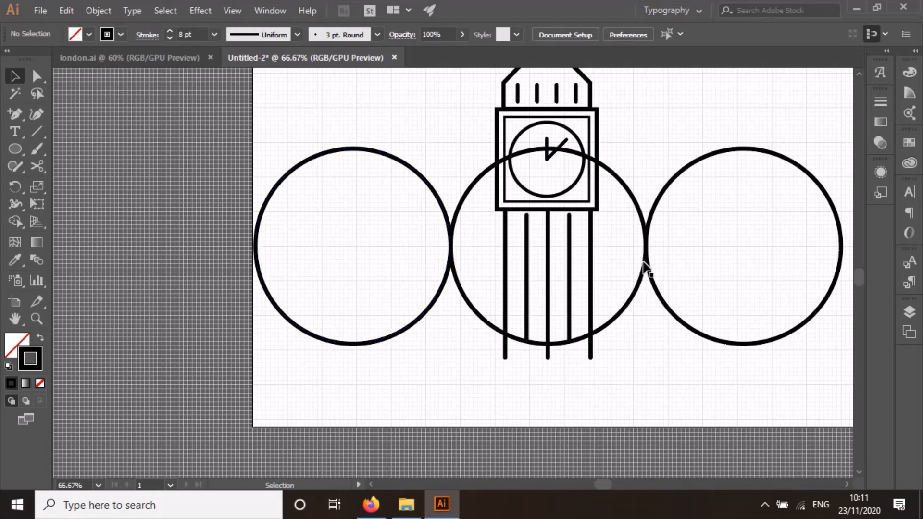
left_click(36, 167)
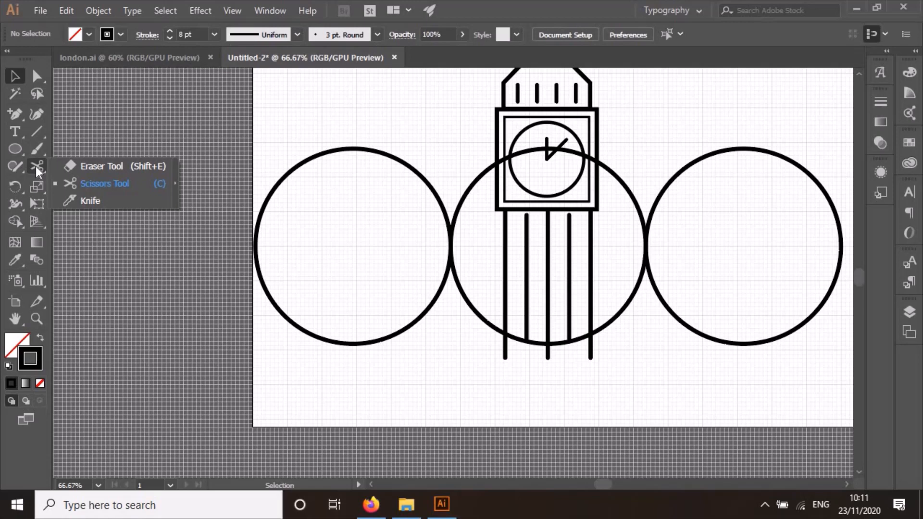
left_click(125, 184)
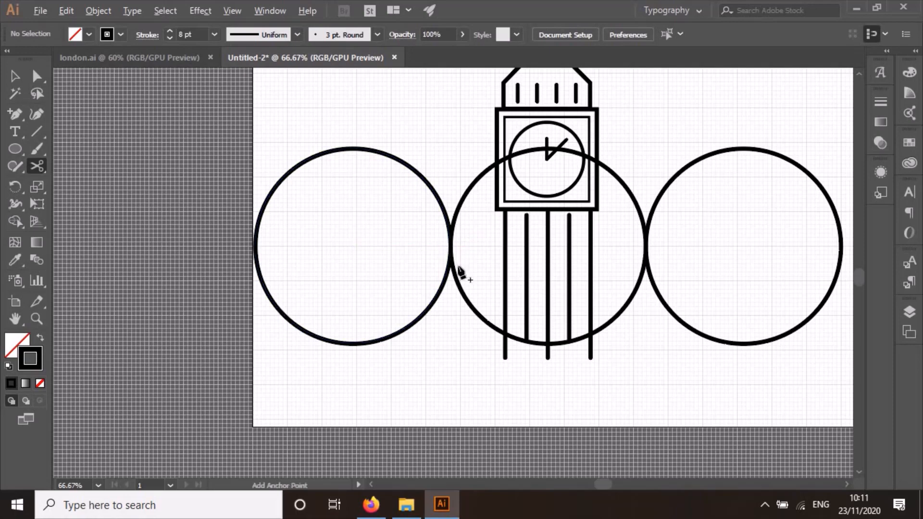
scroll(459, 270, "up", 2)
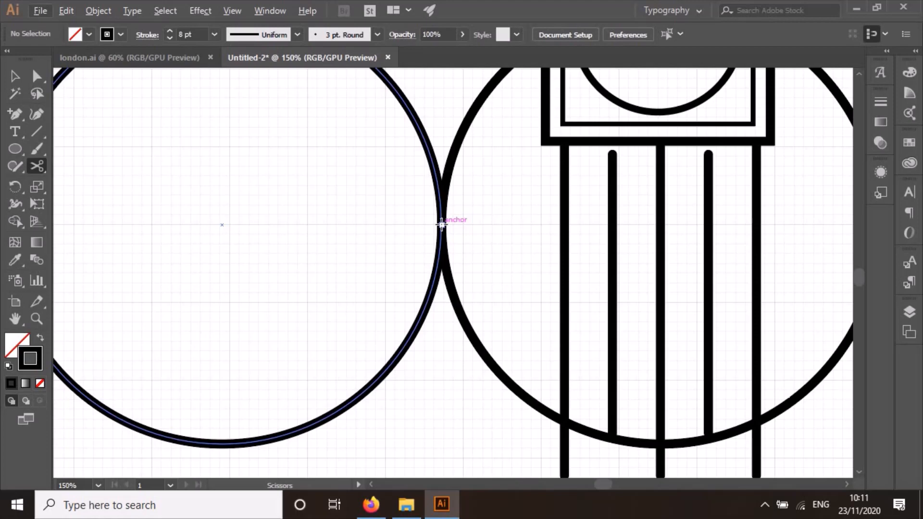
left_click(441, 225)
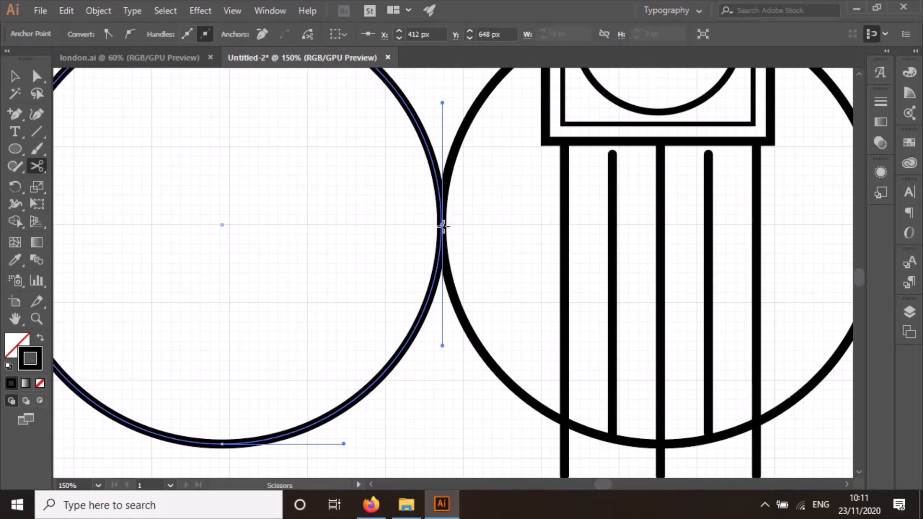
left_click(222, 443)
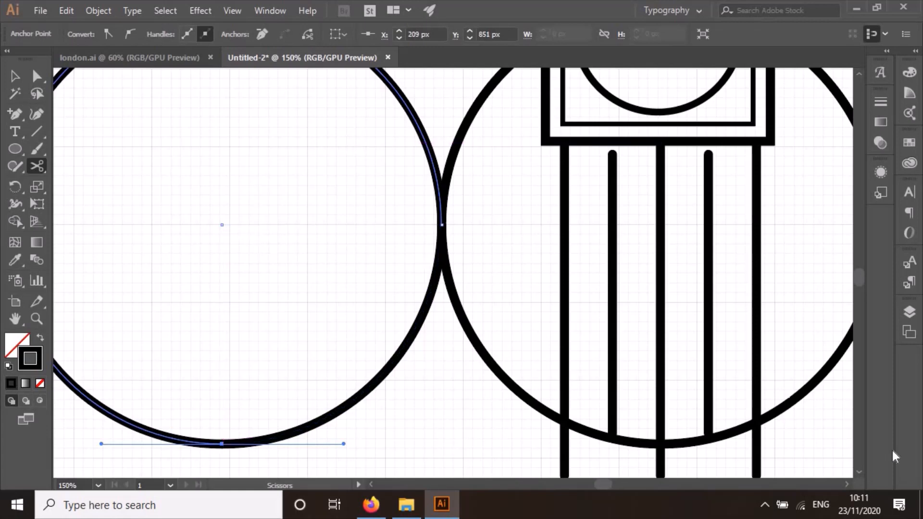
Step: Cut the right circle with the Scissors tool at its left anchor, touching the middle circle, and at its bottom anchor
left_click(847, 485)
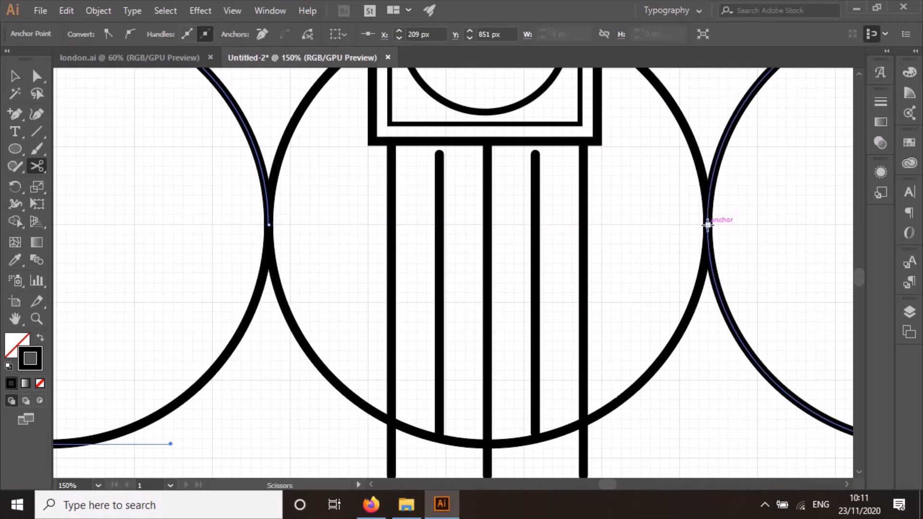
left_click(707, 224)
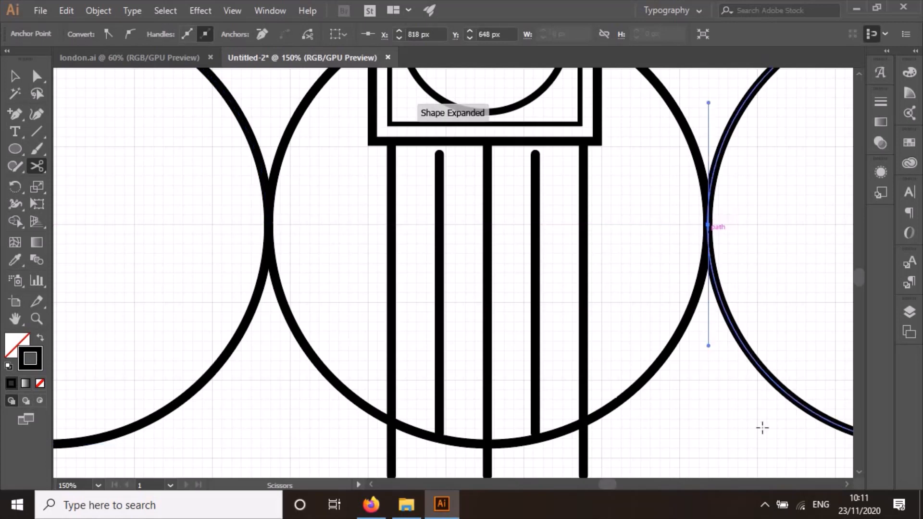
scroll(680, 350, "down", 1)
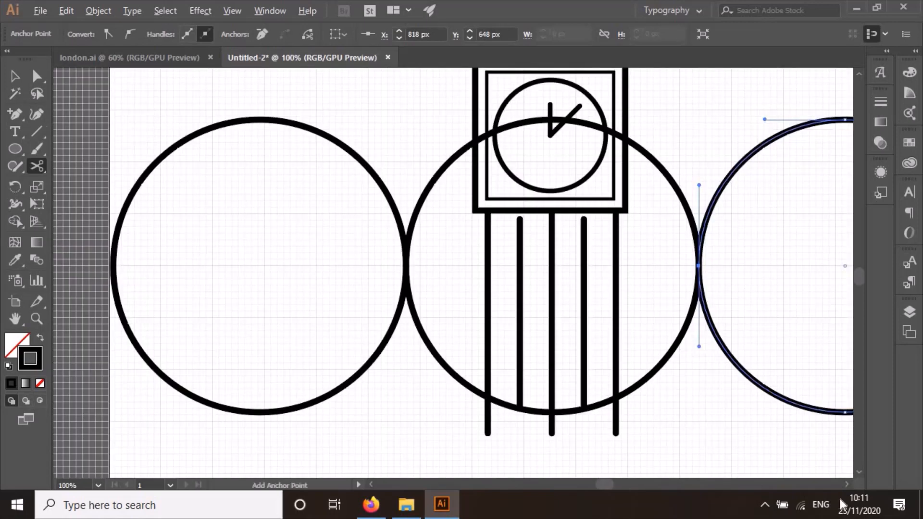
left_click(846, 484)
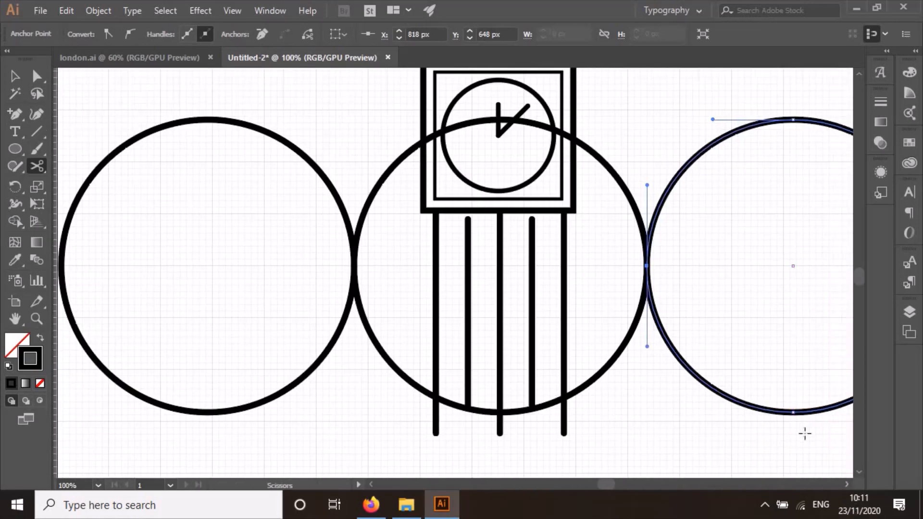
left_click(793, 412)
left_click(793, 412)
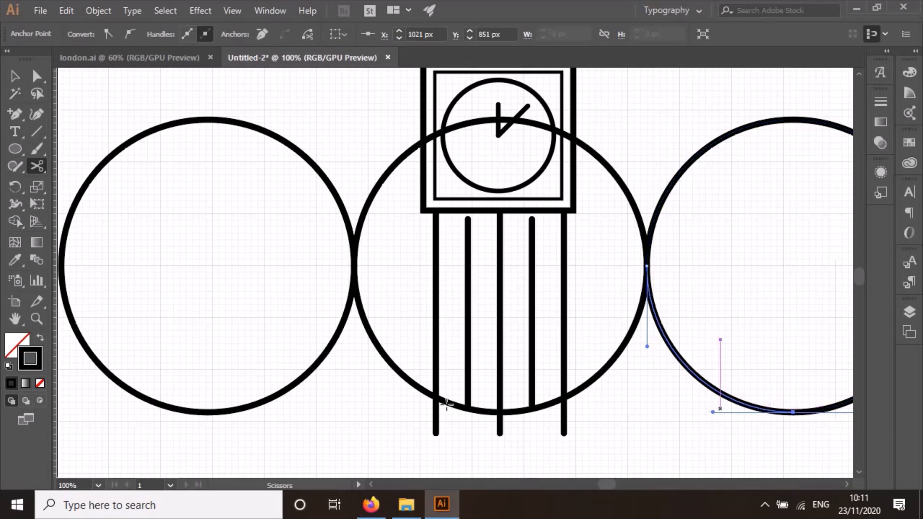
Step: Delete the three-quarter arcs of the left and right circles, keeping only their lower quarter arcs beside the middle circle
left_click(15, 77)
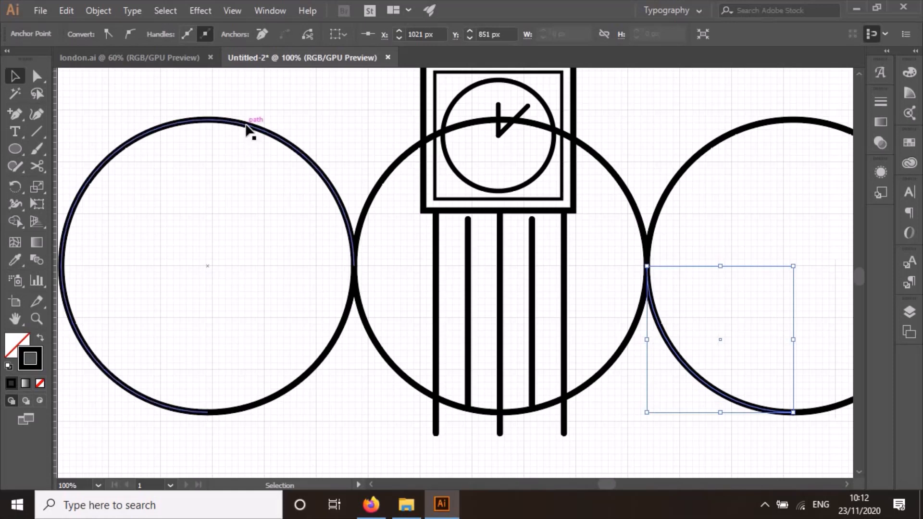
left_click(247, 127)
key("Delete")
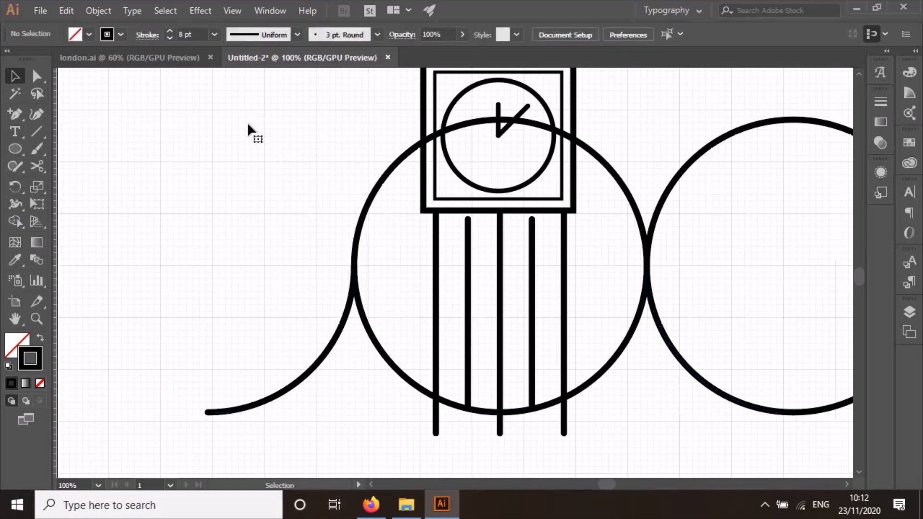
left_click(765, 131)
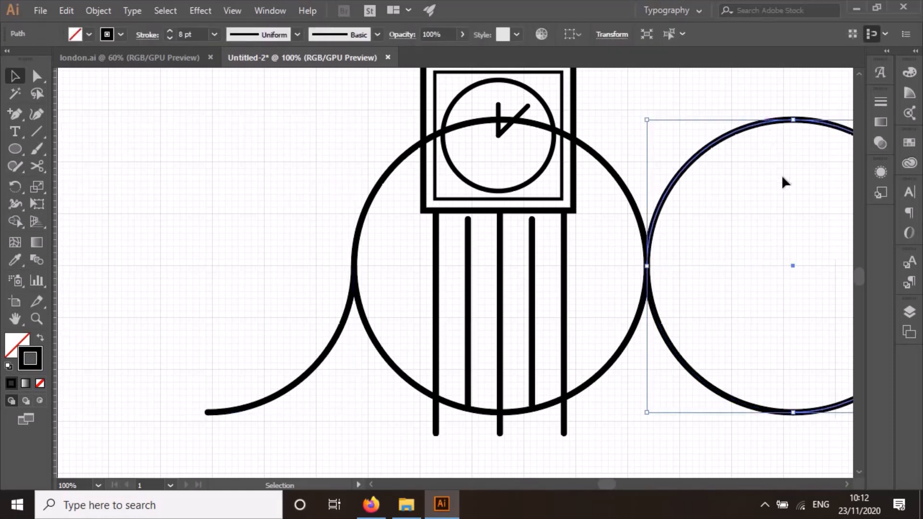
key("Delete")
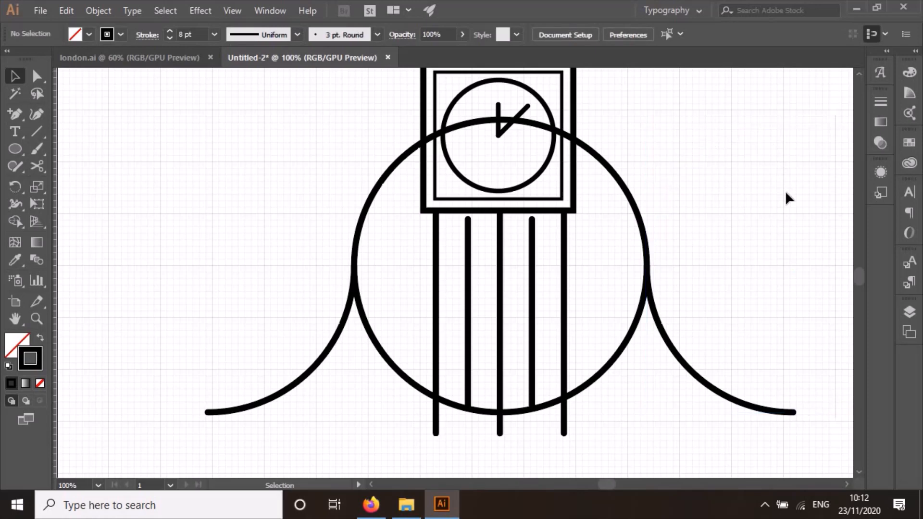
Step: Cut the middle circle with the Scissors tool at its left and right anchors and delete its upper half over the clock
left_click(358, 245)
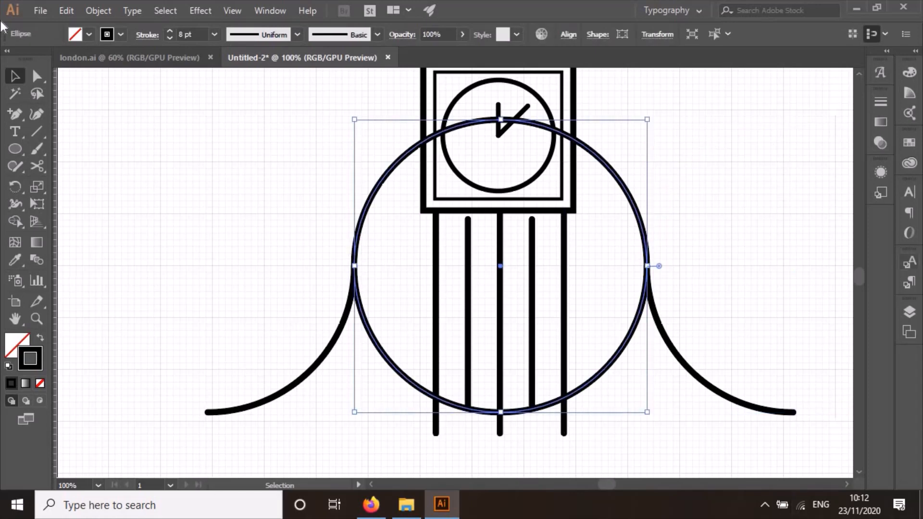
left_click(37, 165)
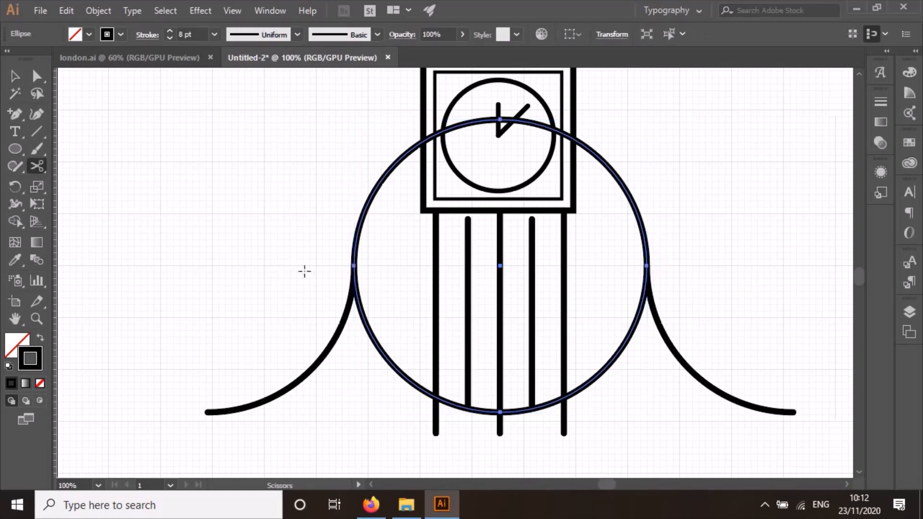
left_click(354, 265)
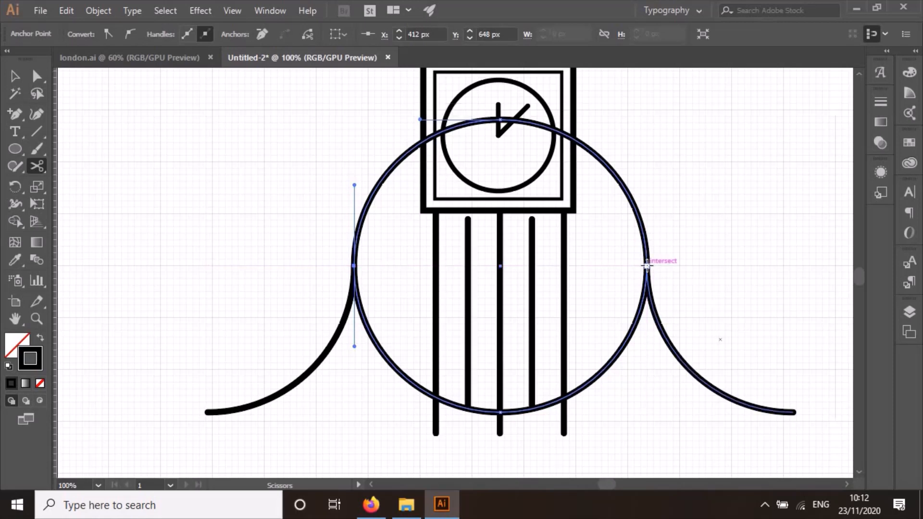
left_click(646, 264)
key("v")
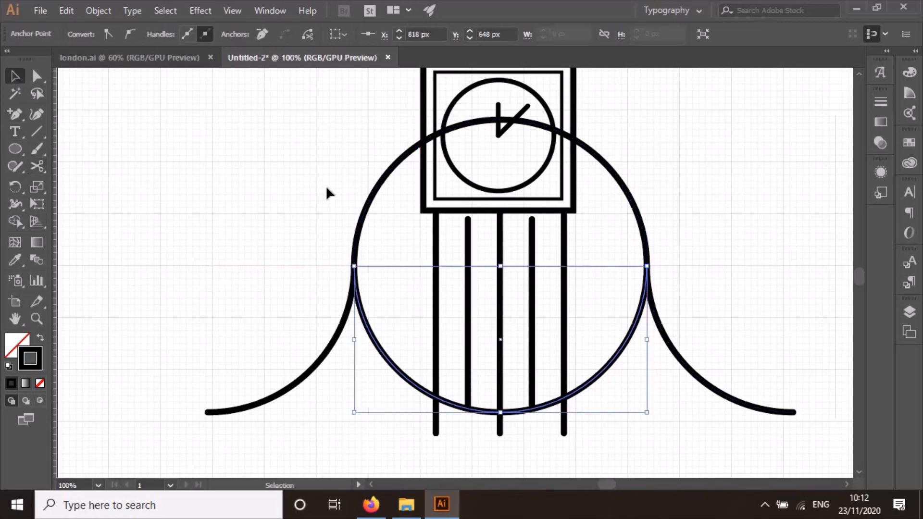
left_click(373, 197)
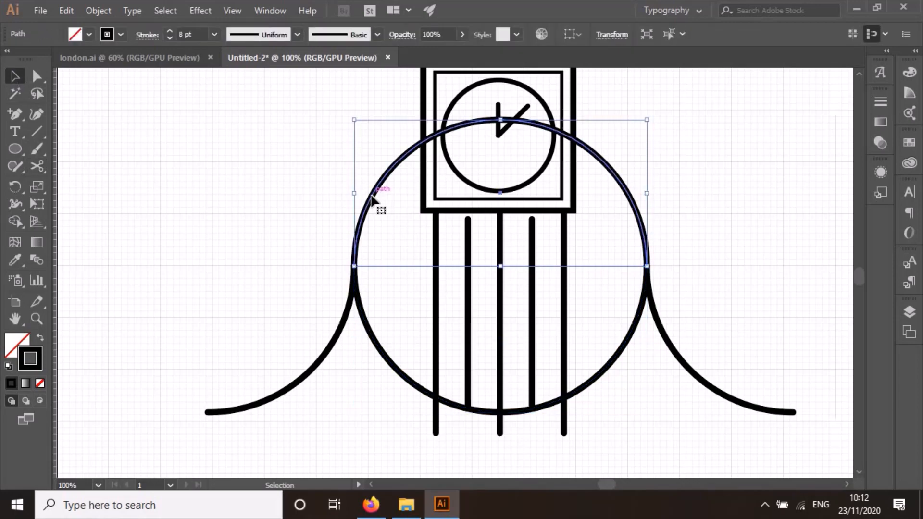
key("Delete")
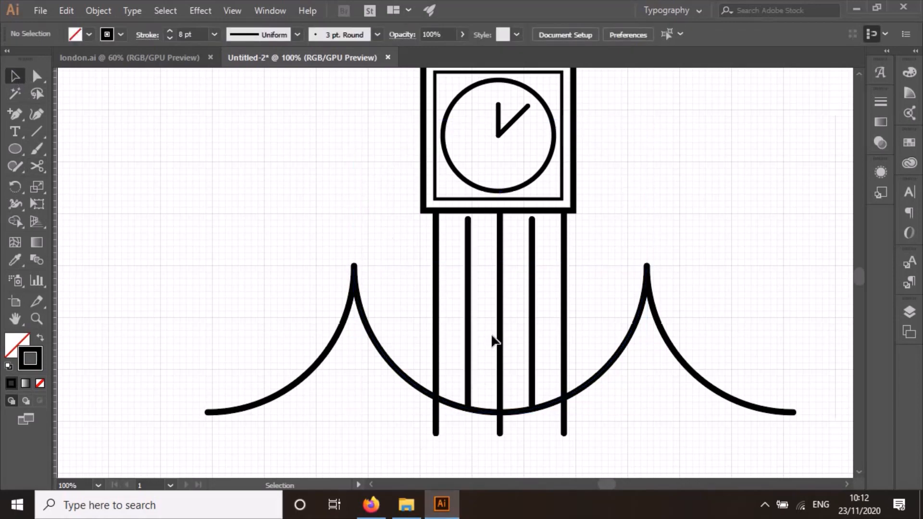
Step: Draw a straight horizontal line below the tower shaft, spanning the outer ends of the left and right arcs
scroll(490, 336, "down", 2)
scroll(485, 338, "up", 1)
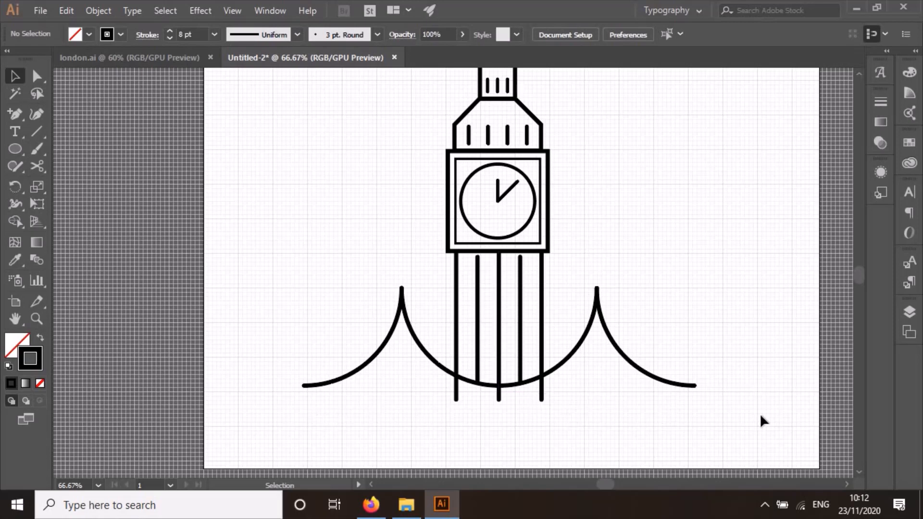
left_click(35, 129)
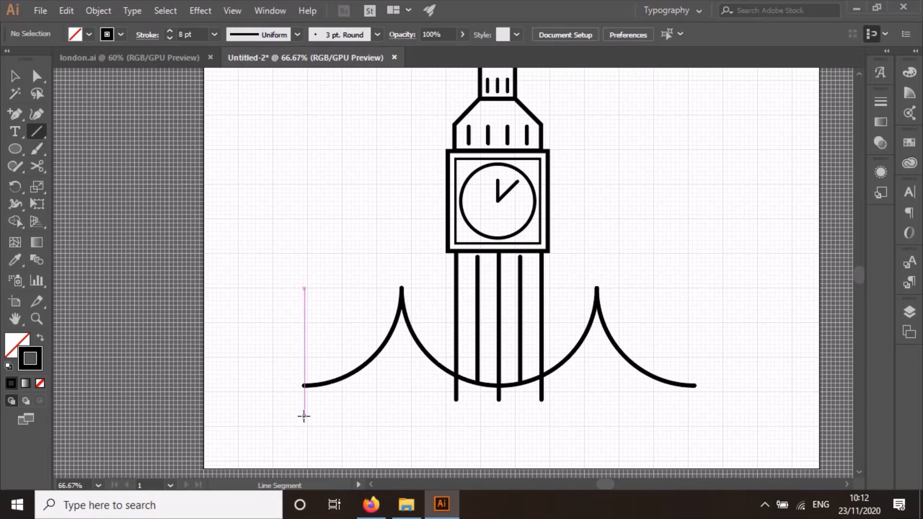
left_click_drag(303, 415, 693, 408)
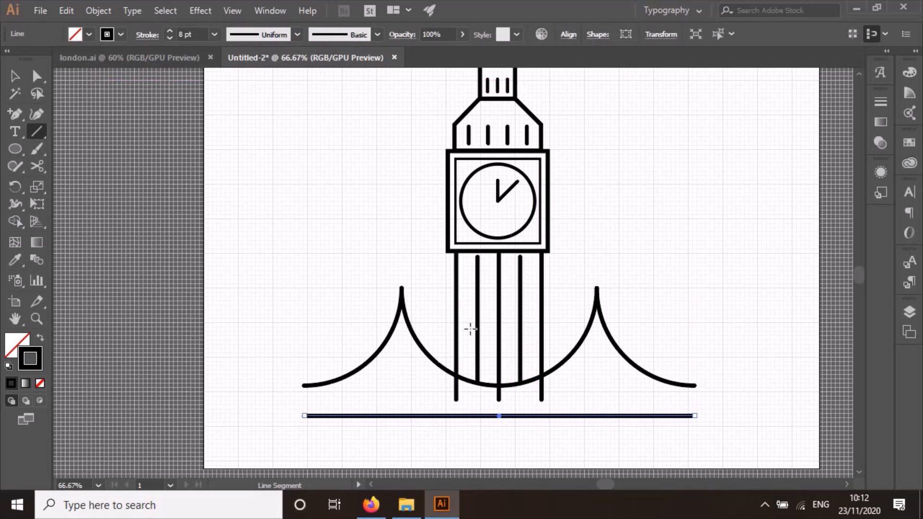
scroll(538, 327, "down", 1)
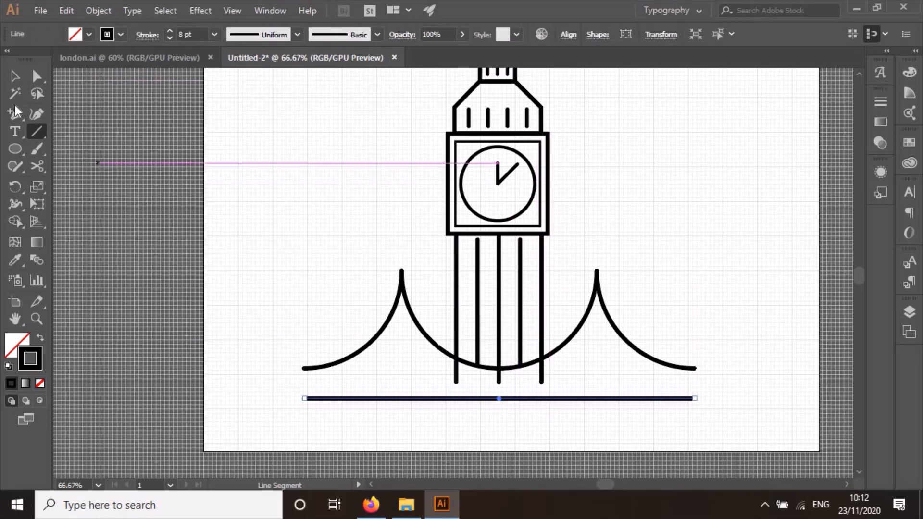
Step: Nudge the new horizontal line slightly upward, closer to the lower ends of the shaft lines
left_click(15, 76)
left_click(474, 428)
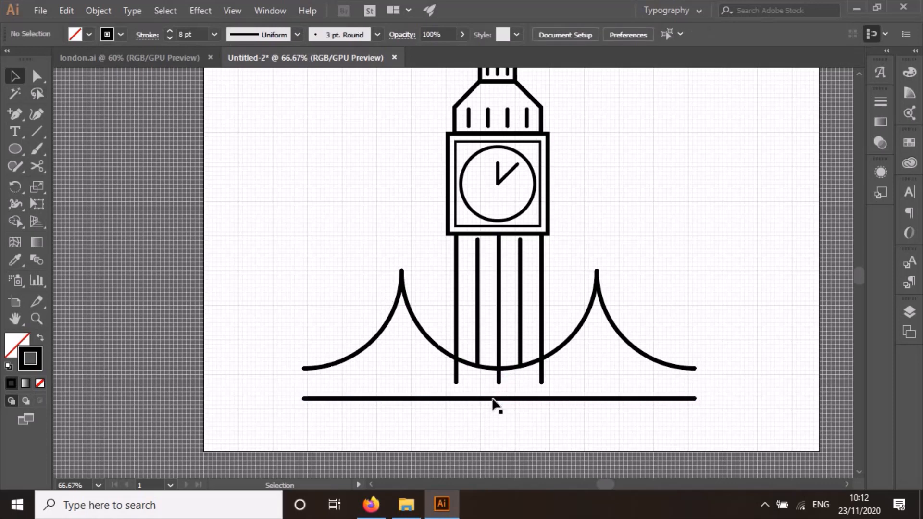
left_click(494, 400)
key("shift+Up")
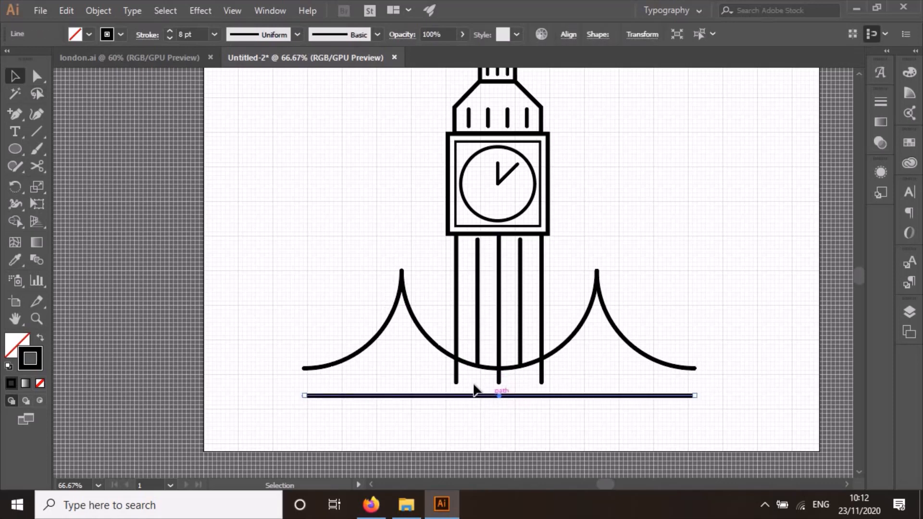
key("shift+Up")
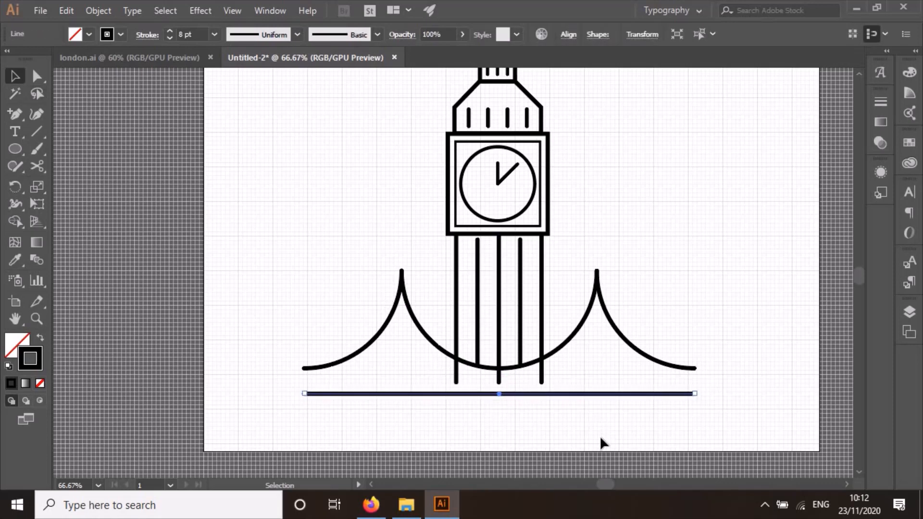
Step: Stretch the left, centre and right long shaft lines together down to meet the horizontal line
left_click(457, 383)
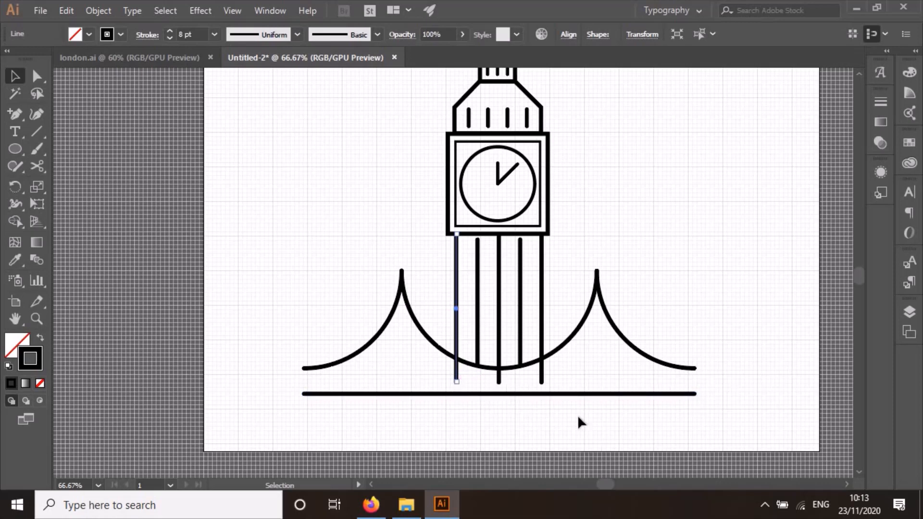
left_click(499, 382, "shift")
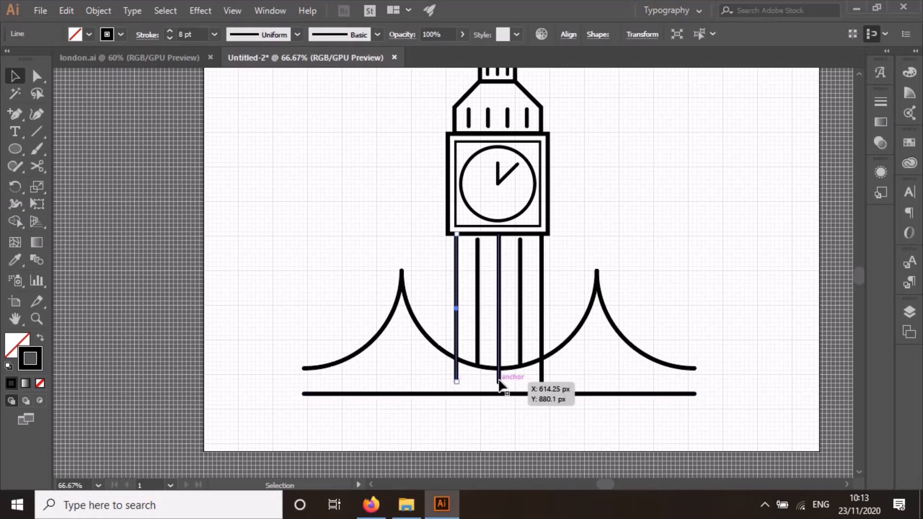
left_click(499, 383, "shift")
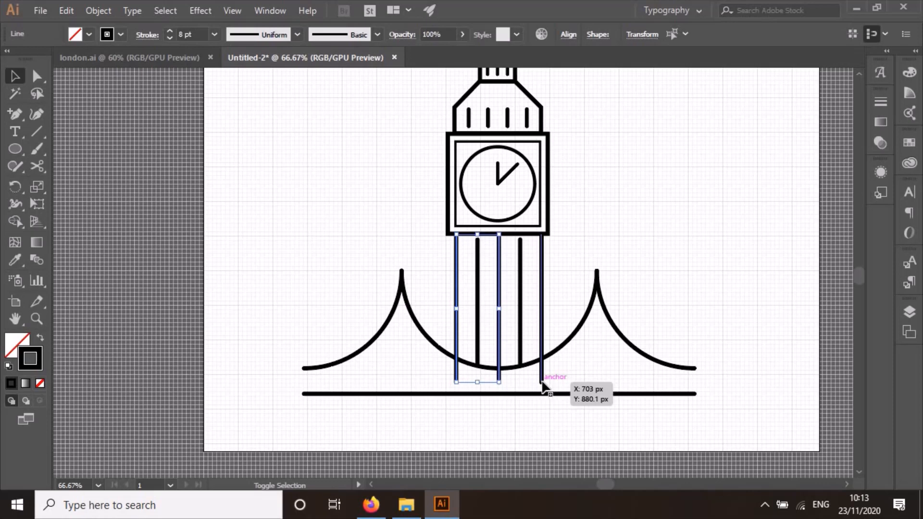
left_click(542, 383, "shift")
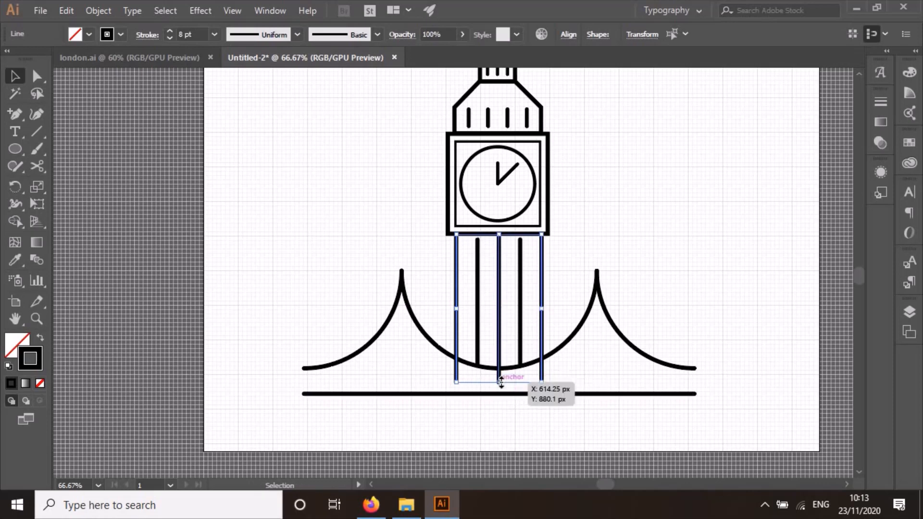
left_click_drag(501, 382, 500, 394)
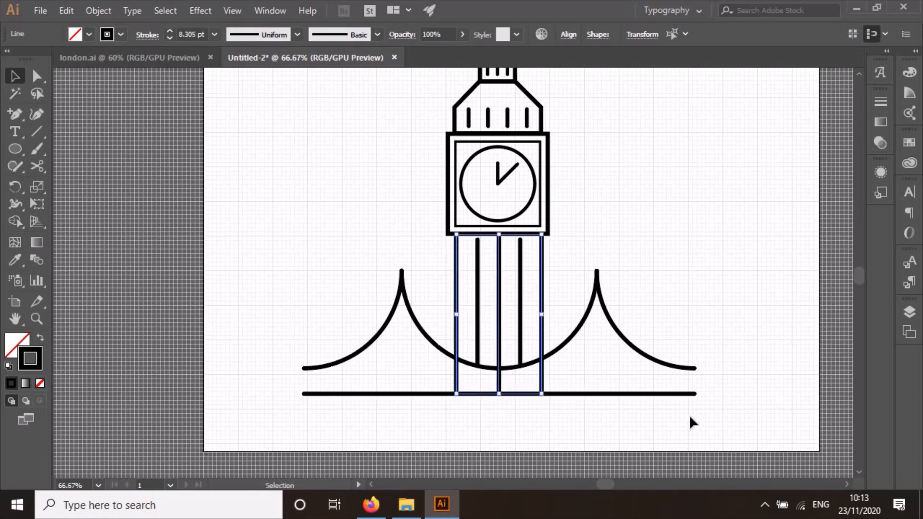
left_click(689, 417)
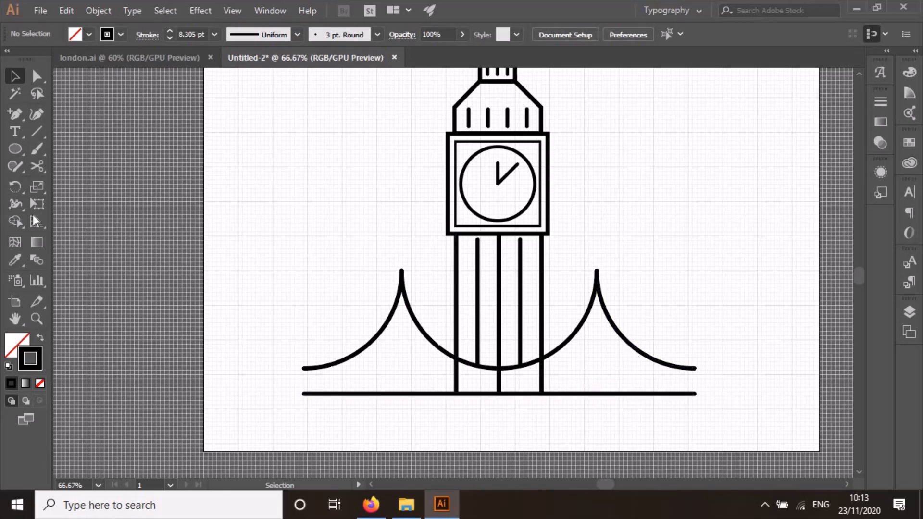
Step: Draw two equal vertical pillar lines from the arcs on either side of the left peak down past the horizontal line
left_click(37, 131)
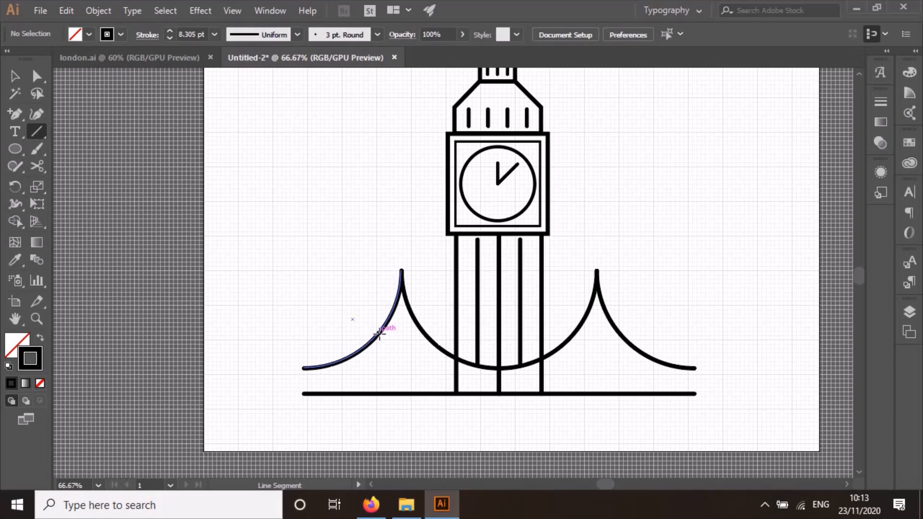
left_click_drag(378, 333, 377, 421)
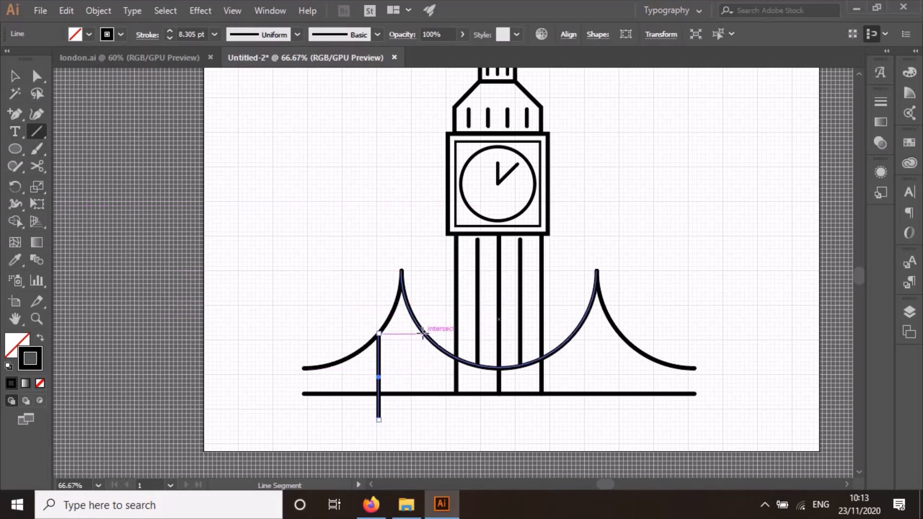
left_click_drag(424, 332, 420, 421)
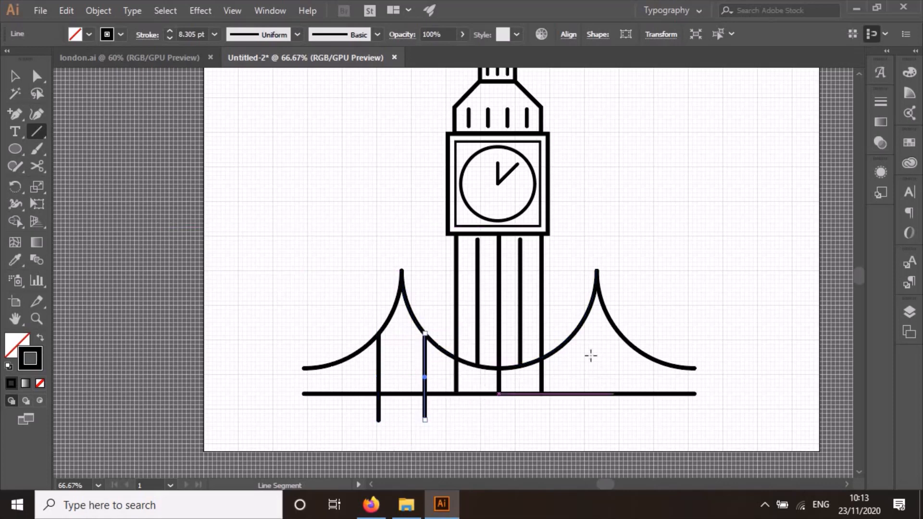
left_click(15, 76)
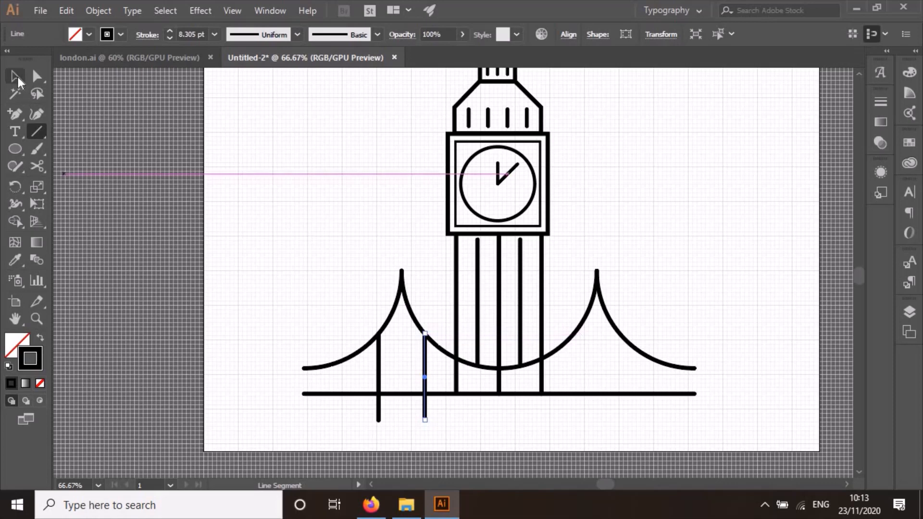
left_click(347, 389)
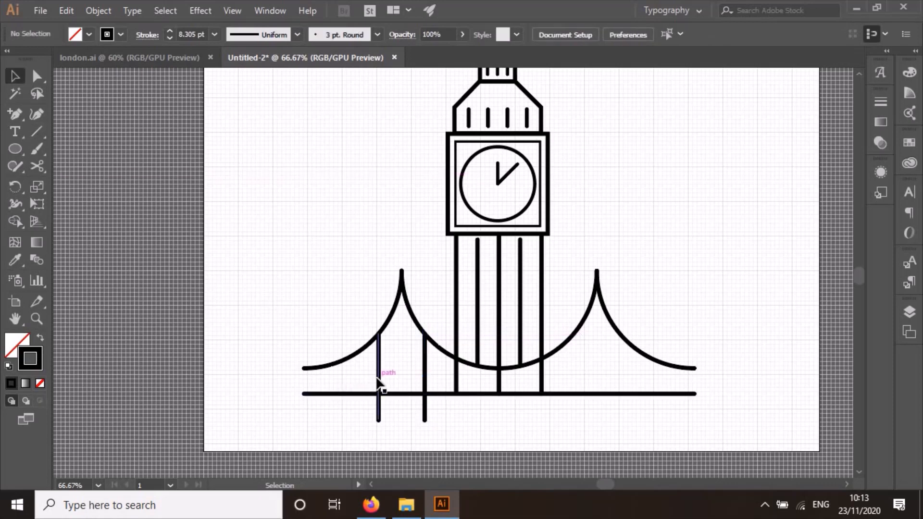
Step: Duplicate the two pillar lines and place the copies centred under the right peak, level with the originals
left_click(377, 382)
left_click(424, 387, "shift")
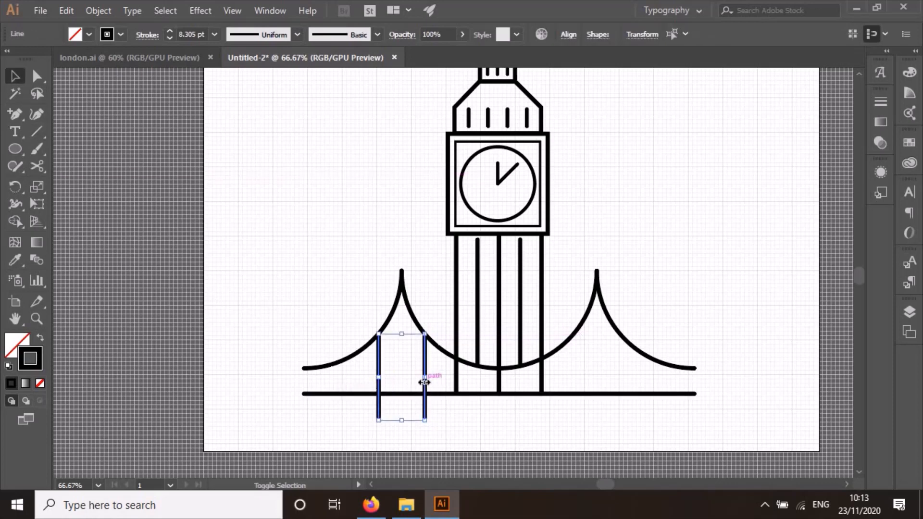
left_click_drag(420, 392, 571, 392)
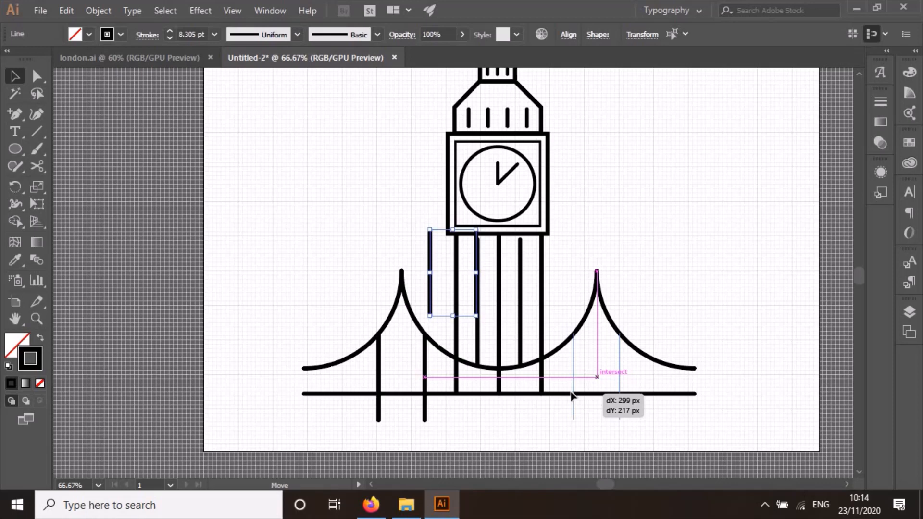
left_click_drag(571, 393, 571, 393)
left_click(711, 421)
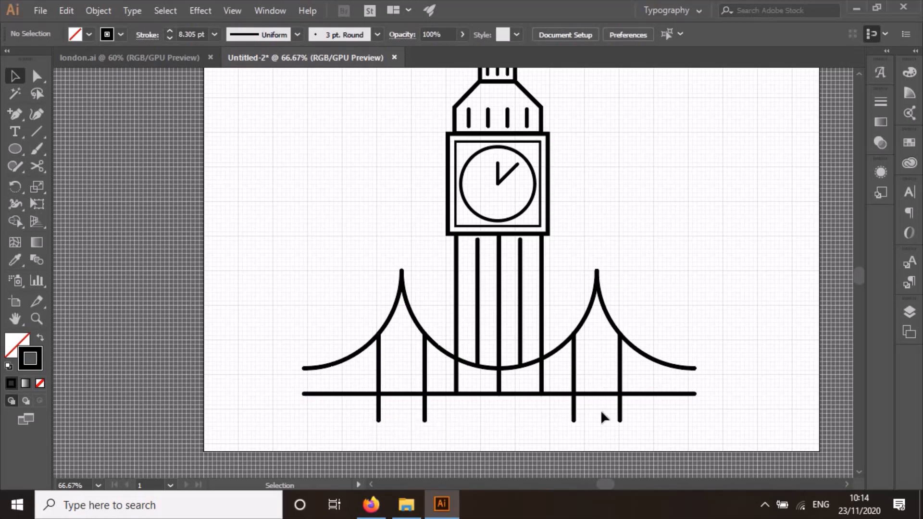
Step: Draw a horizontal base line along the feet of all four pillars, extending slightly past the outer ones, with an 8 pt stroke
left_click(37, 128)
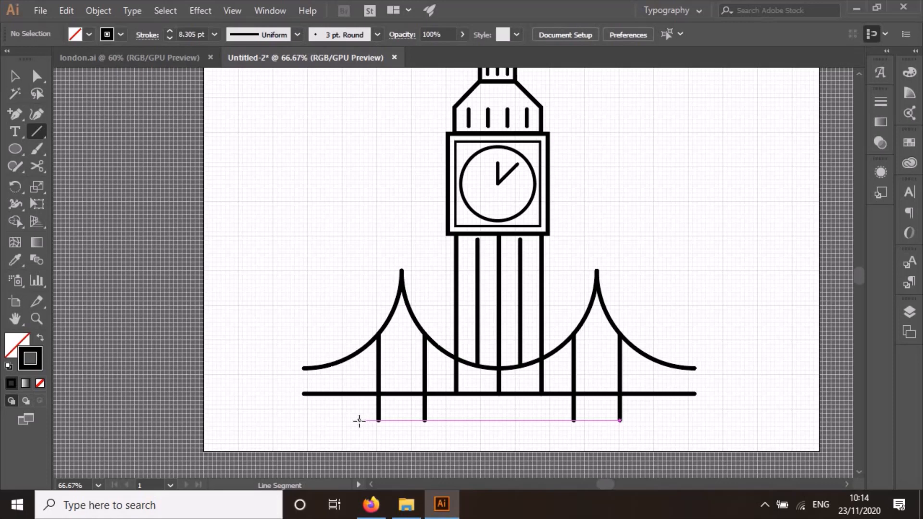
left_click_drag(359, 421, 639, 424)
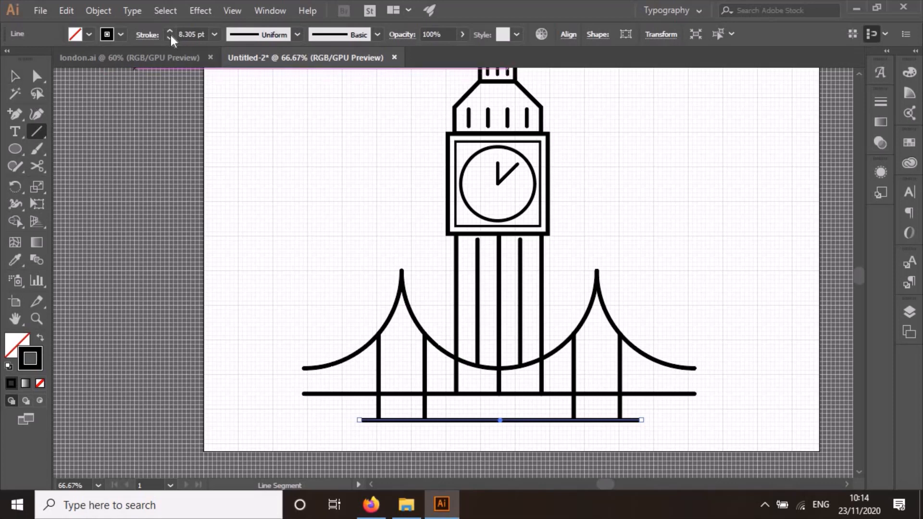
left_click(170, 38)
left_click(15, 76)
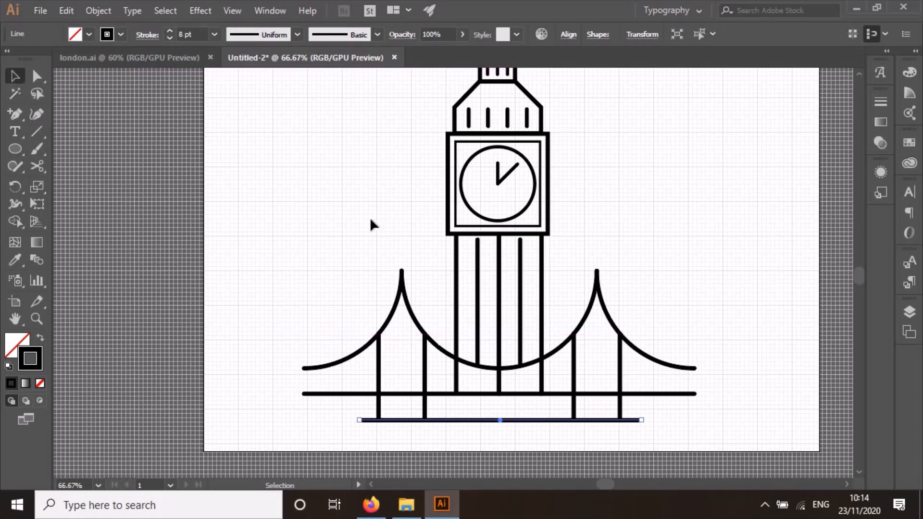
left_click(442, 473)
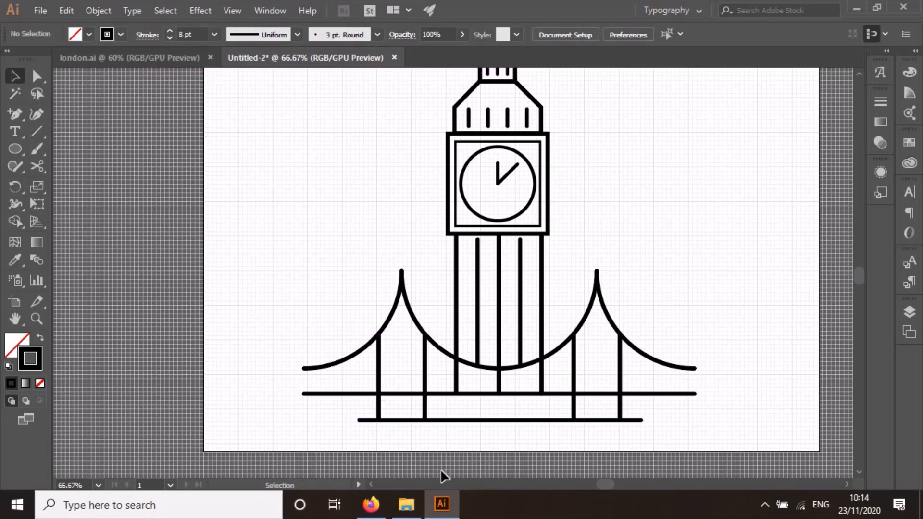
Step: Set the stroke weight of the three long shaft lines to 8 pt
left_click(457, 382)
left_click(500, 377, "shift")
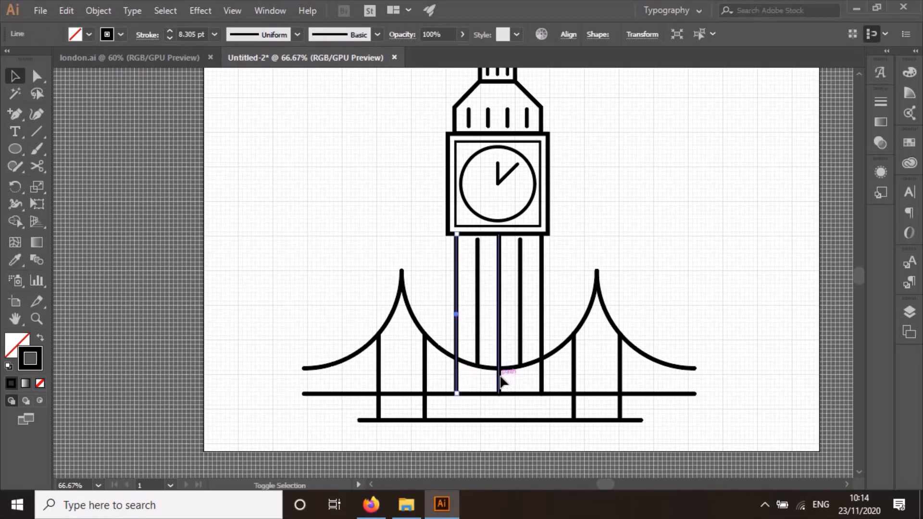
left_click(542, 381, "shift")
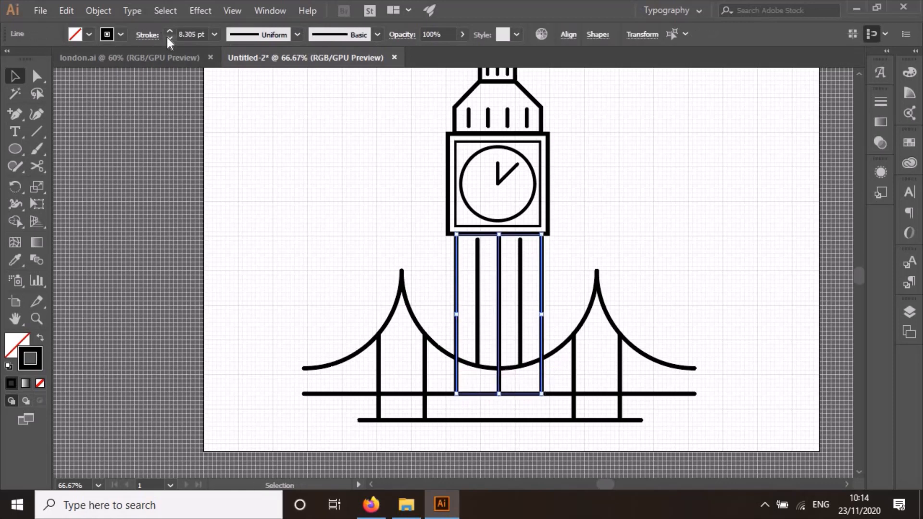
left_click(170, 38)
left_click(560, 408)
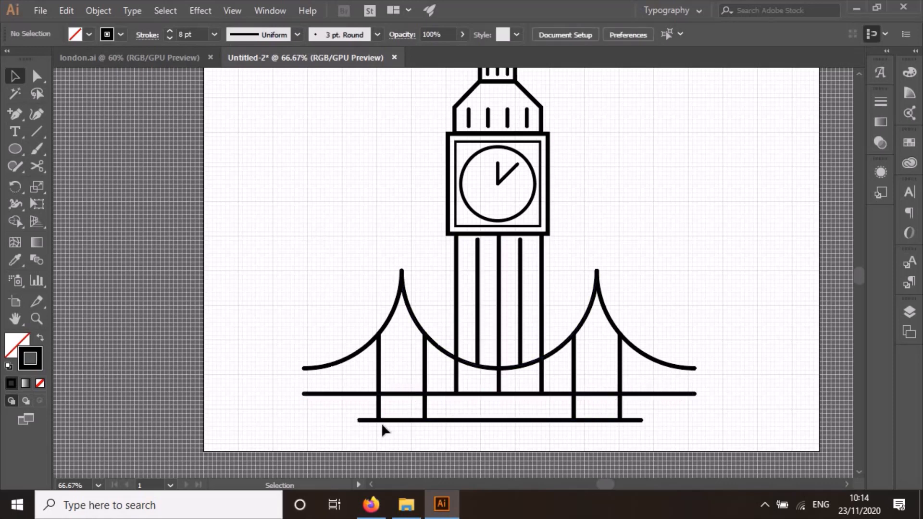
Step: Cut the upper horizontal line with the Scissors tool where it crosses each of the four pillar lines
scroll(411, 375, "up", 2)
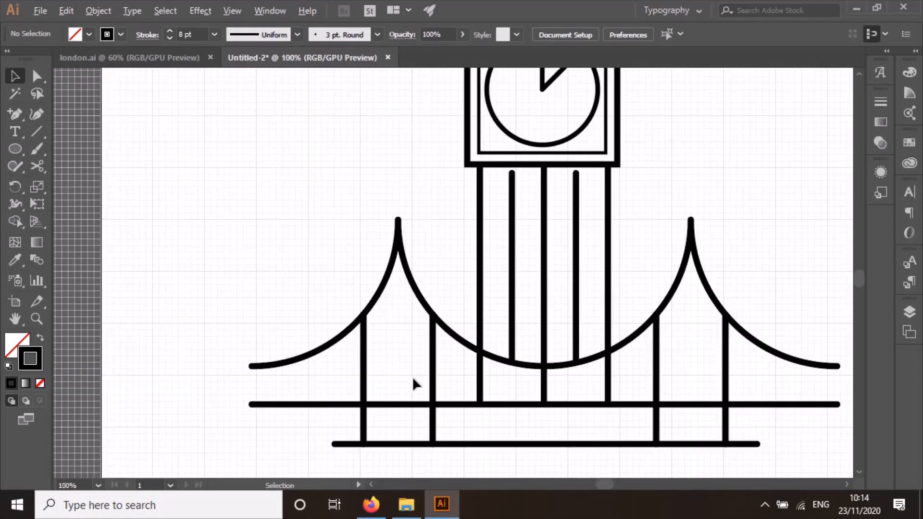
left_click(276, 402)
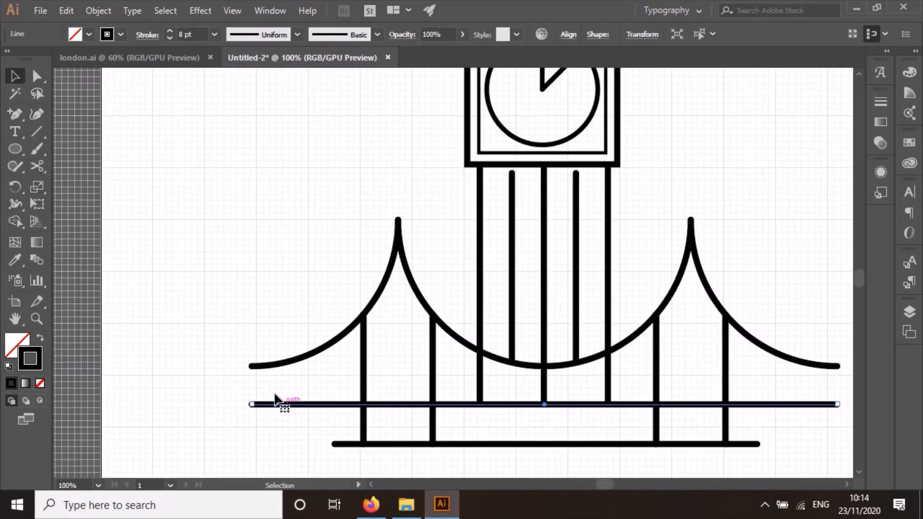
left_click(37, 166)
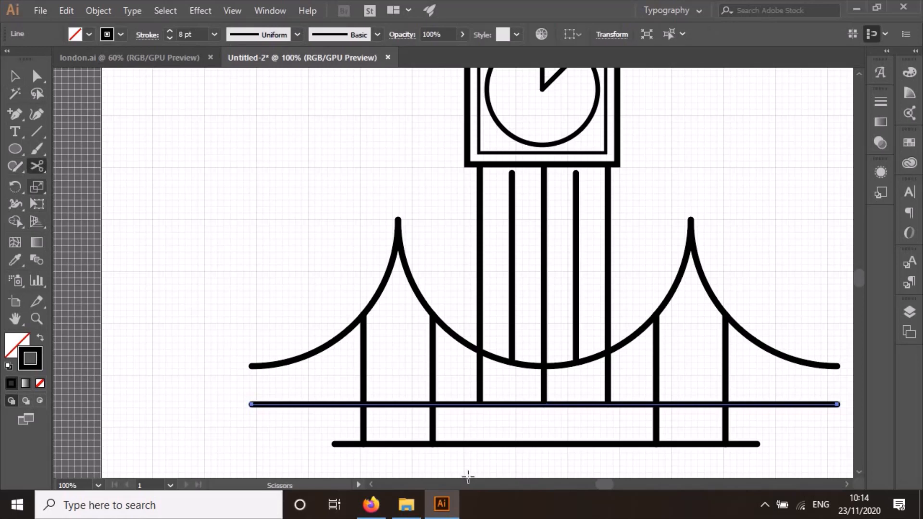
left_click(363, 403)
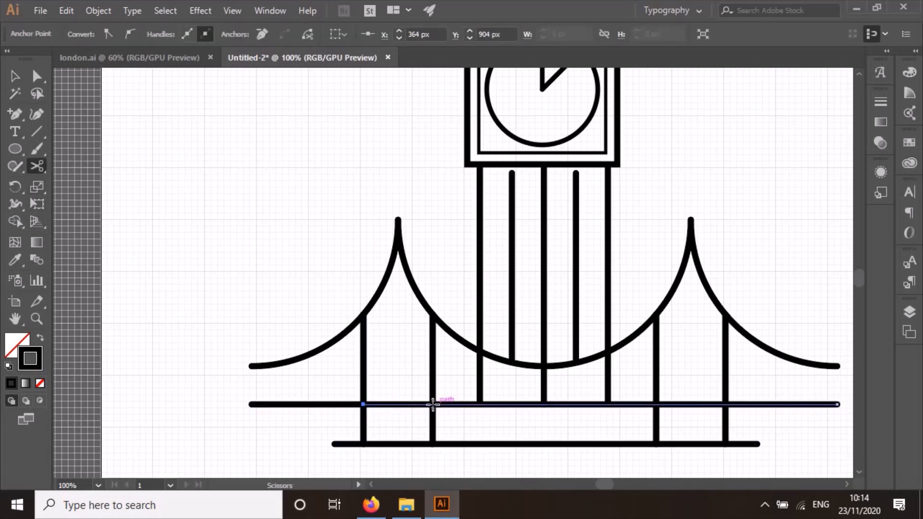
left_click(433, 404)
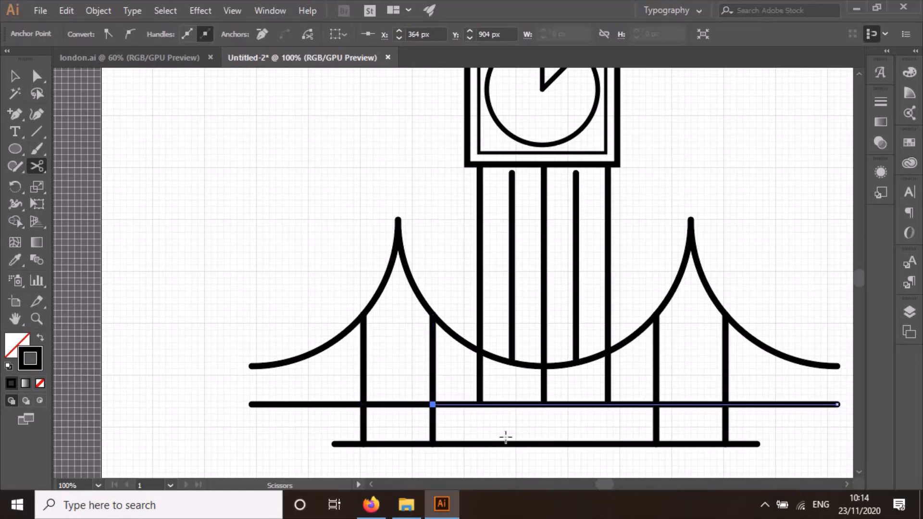
left_click(656, 405)
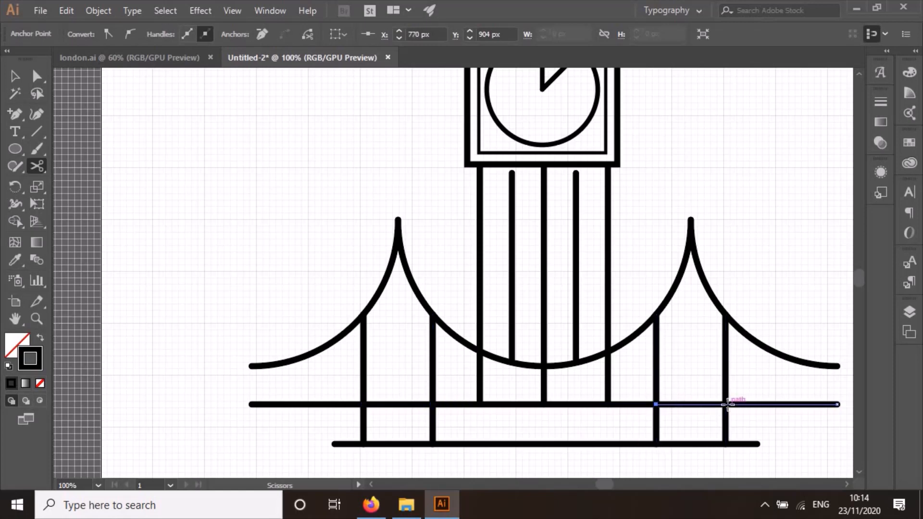
left_click(725, 404)
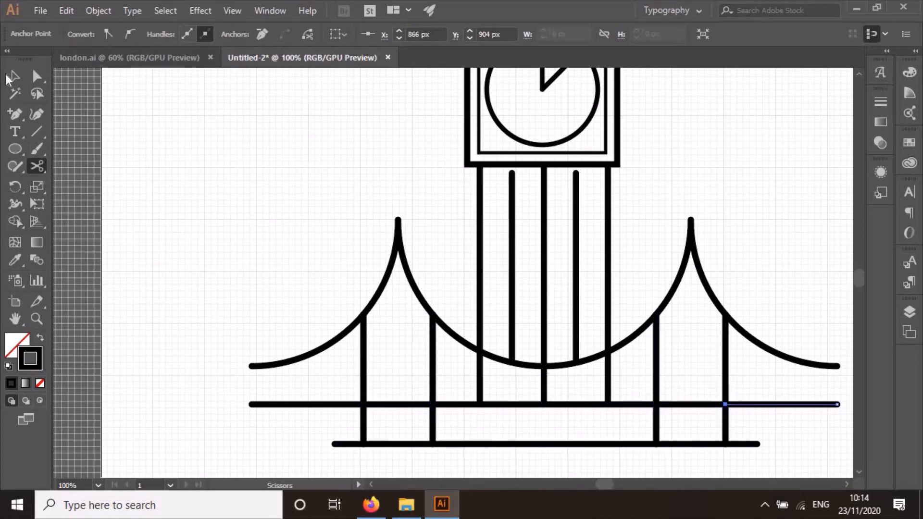
Step: Delete the cut deck line segments inside the left pillar pair and inside the right pillar pair
key("v")
left_click(388, 405)
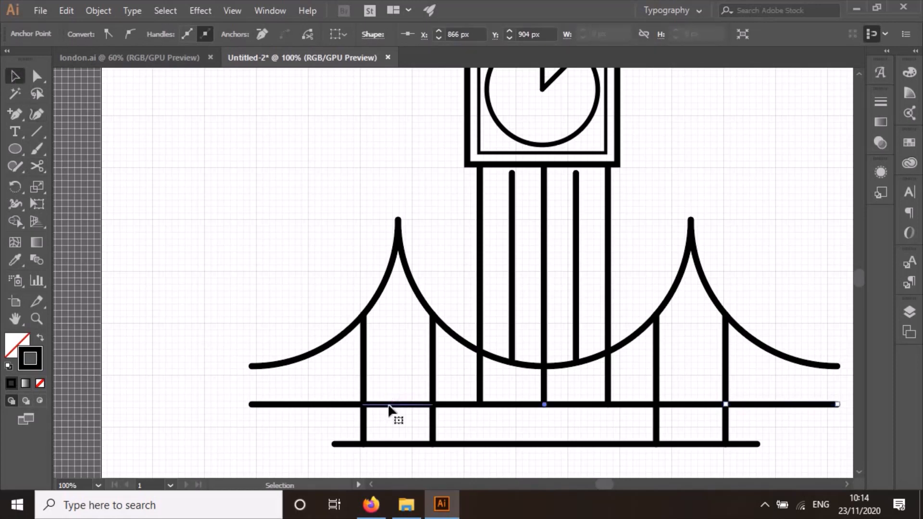
key("Delete")
left_click(694, 405)
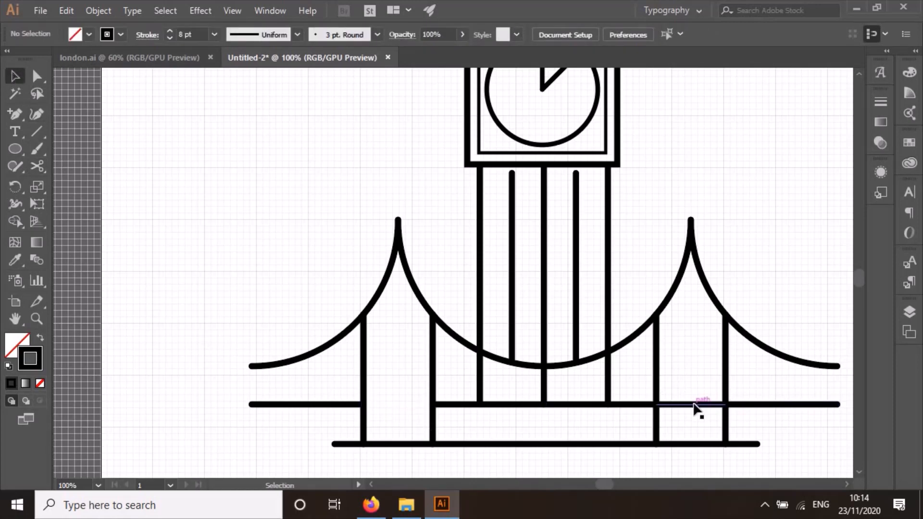
key("Delete")
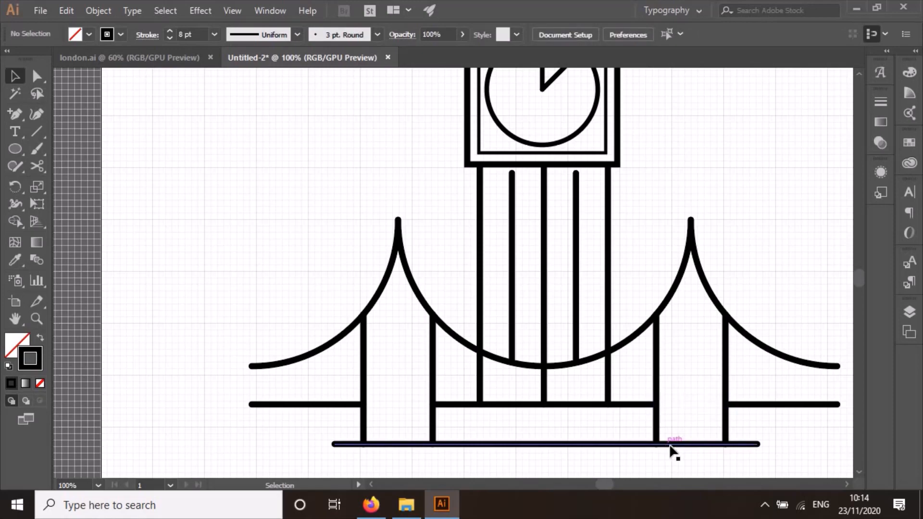
Step: Draw a short vertical 8 pt line from the outer arc down to the deck line near each end of the bridge
scroll(548, 375, "down", 2)
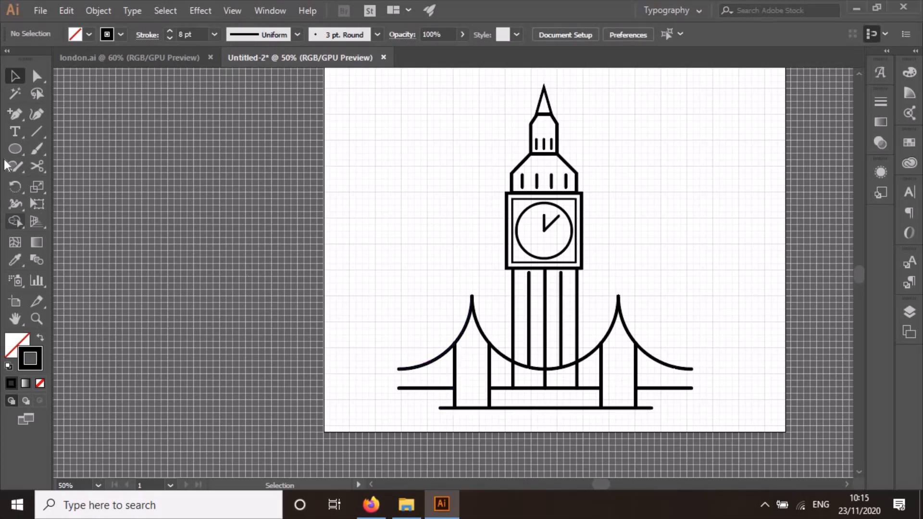
left_click(36, 131)
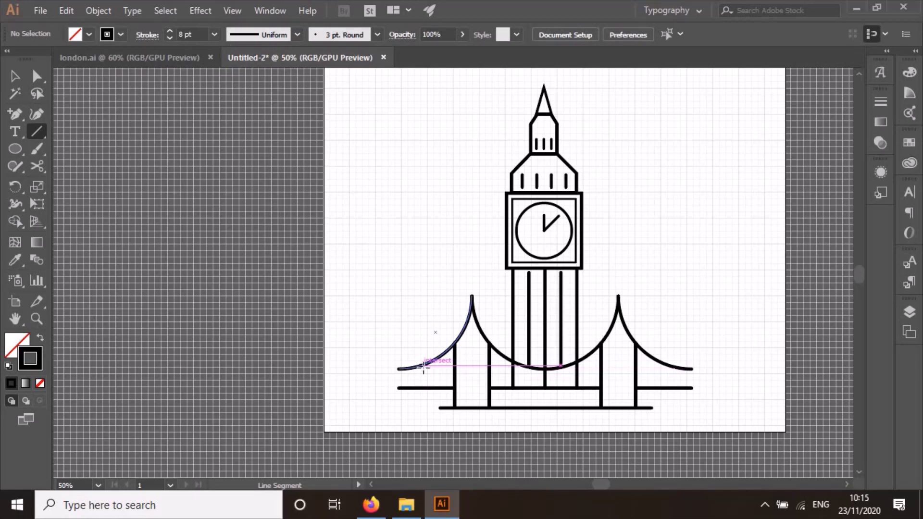
left_click_drag(422, 366, 422, 387)
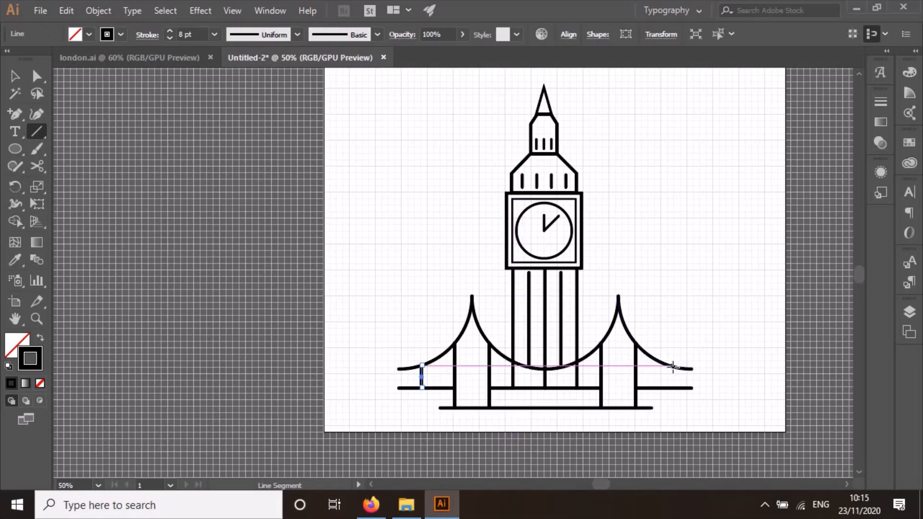
left_click_drag(672, 367, 672, 387)
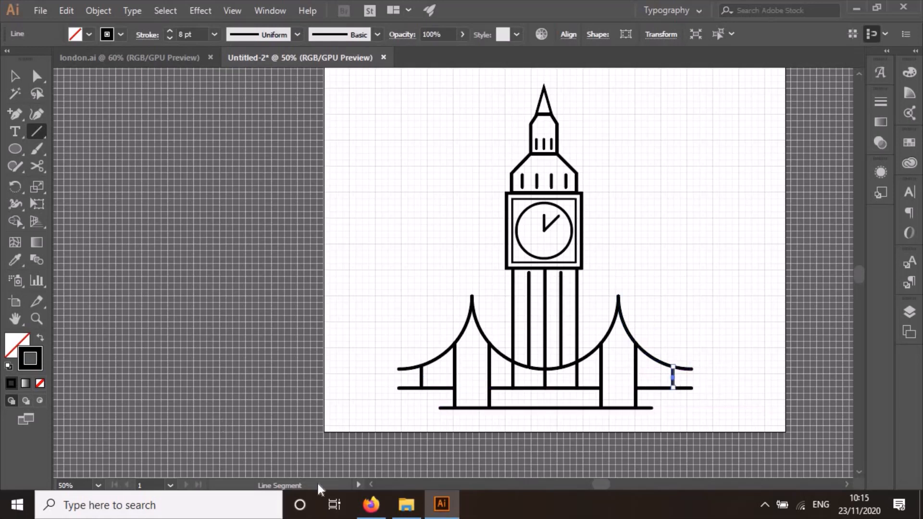
left_click(15, 76)
left_click(439, 79)
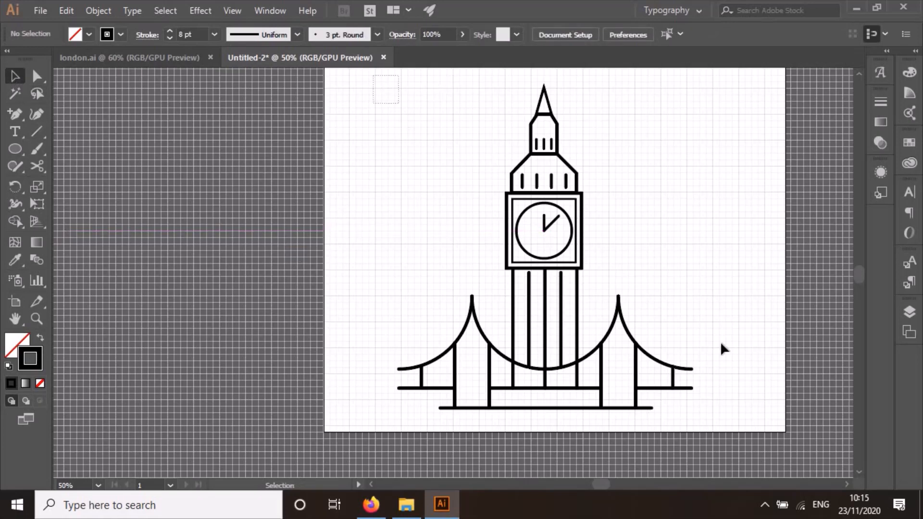
Step: Select the entire tower and bridge artwork and nudge it slightly upward on the artboard
key("ctrl+a")
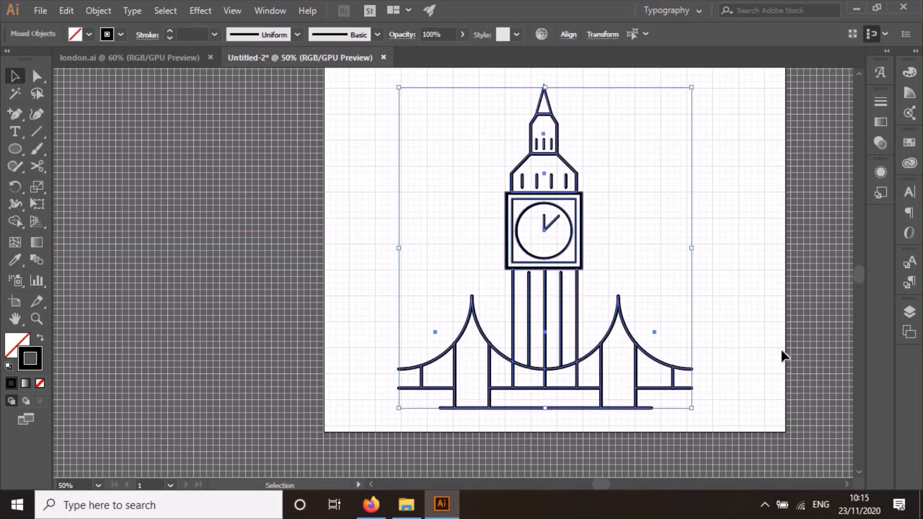
scroll(740, 365, "up", 2)
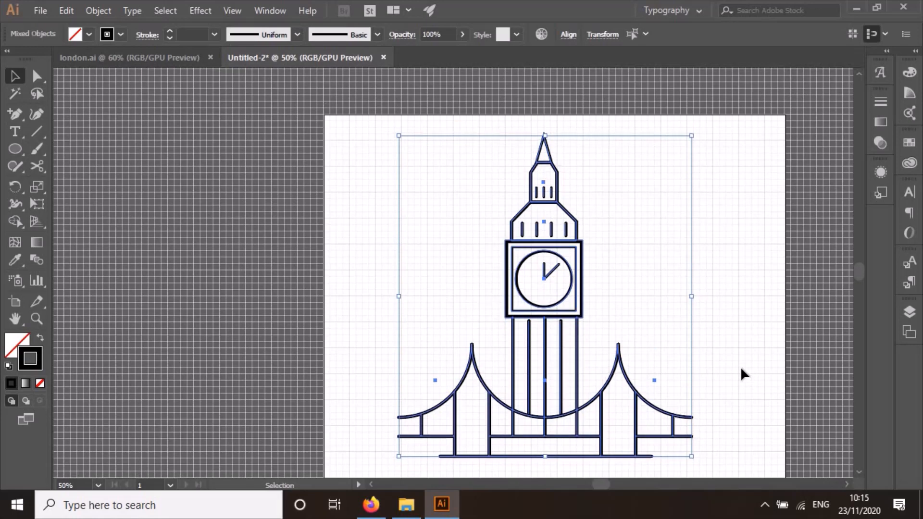
key("Up")
key("Up")
key("Up")
key("Up")
key("Up")
key("Up")
key("Up")
key("Up")
key("Up")
key("Up")
key("Up")
key("Up")
key("Up")
key("Up")
key("Up")
key("Up")
key("Up")
key("Up")
key("Up")
key("Up")
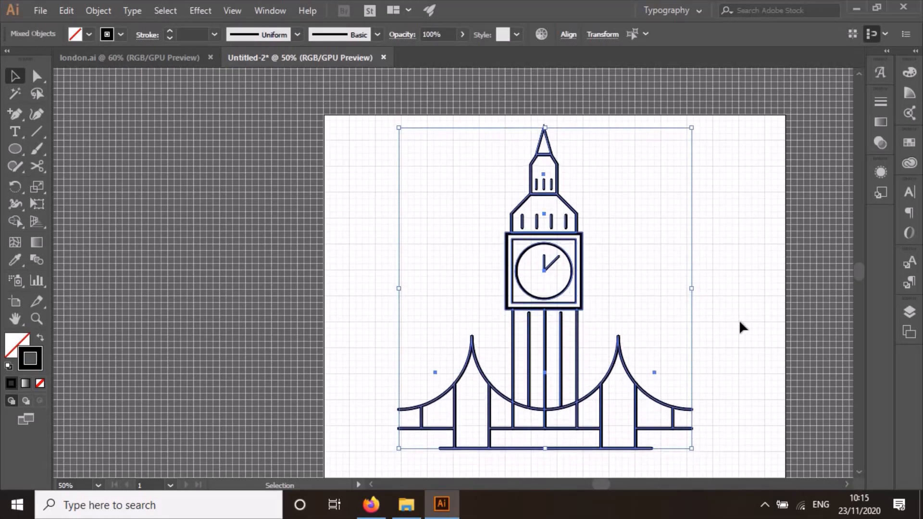
Step: Group all the selected tower and bridge artwork into one object
right_click(579, 307)
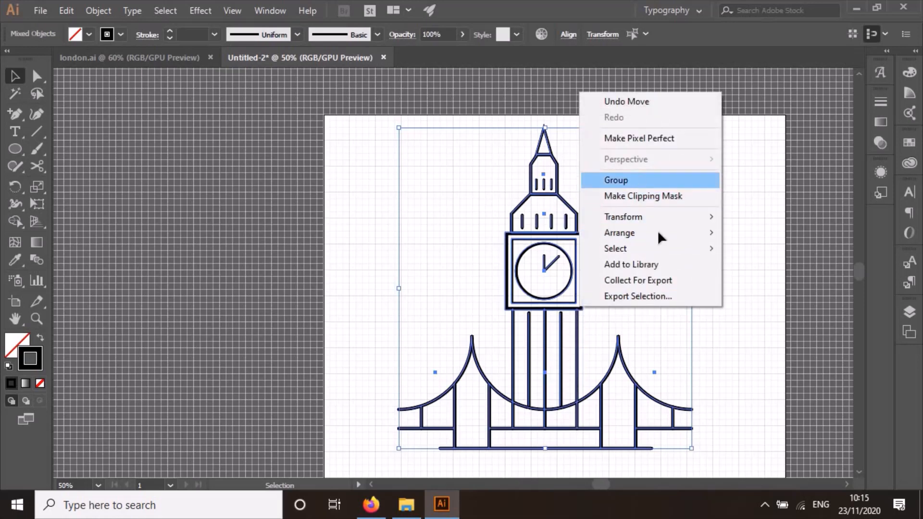
left_click(639, 180)
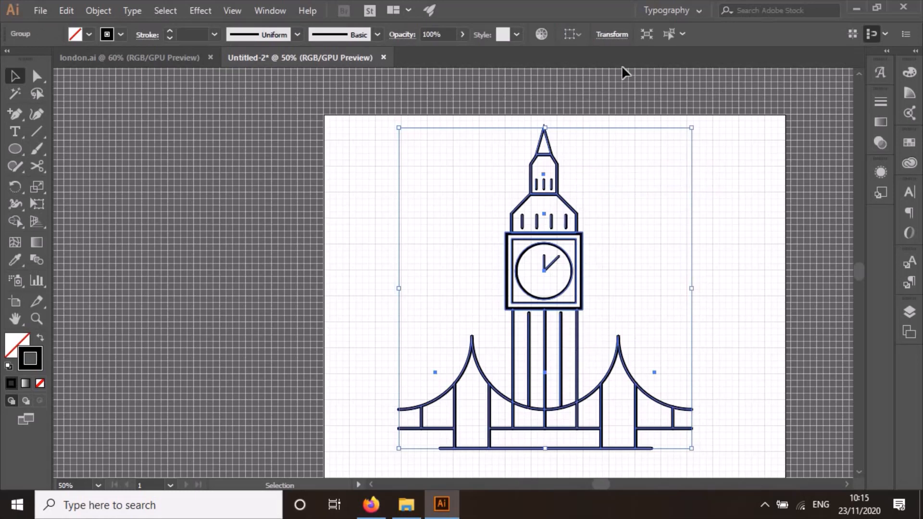
left_click(613, 35)
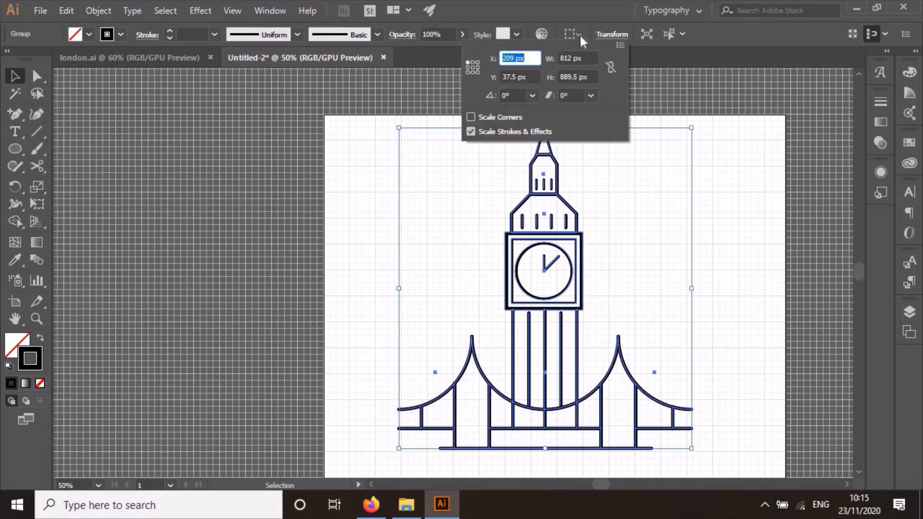
left_click(726, 247)
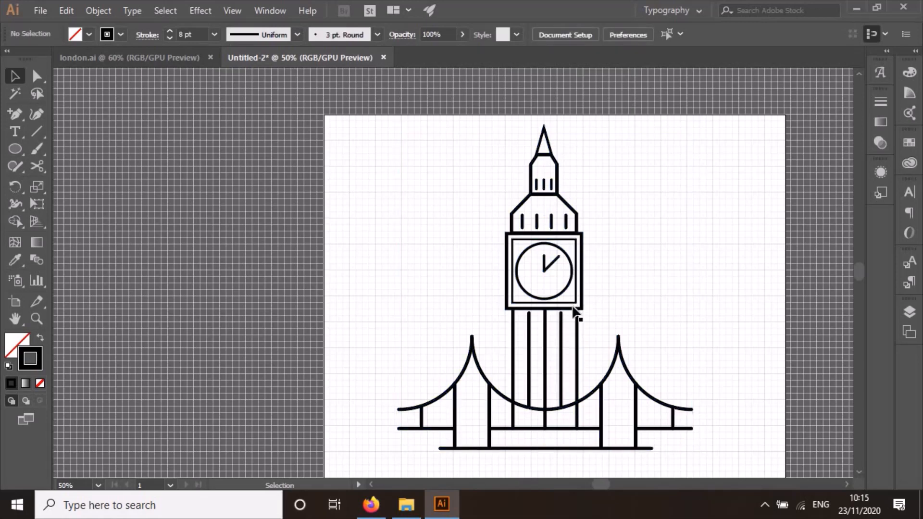
Step: Align the grouped artwork to the artboard and centre it horizontally
left_click(573, 310)
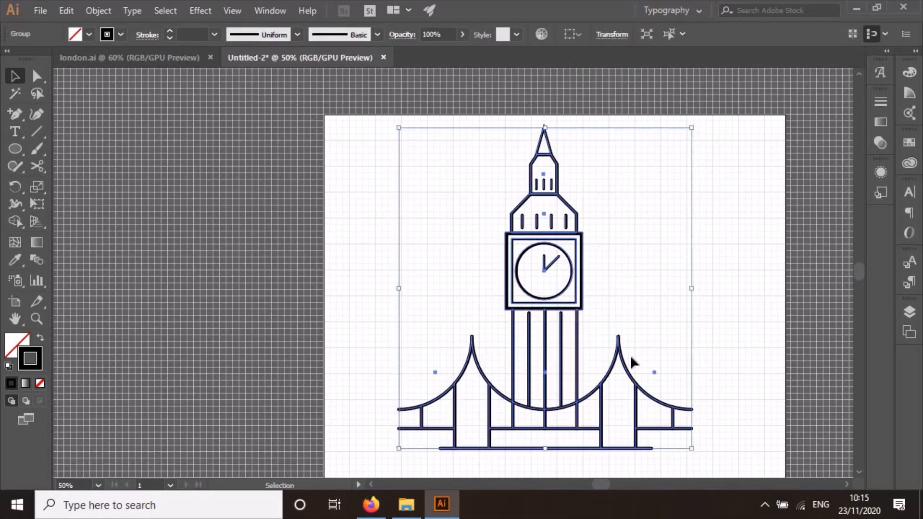
left_click(578, 34)
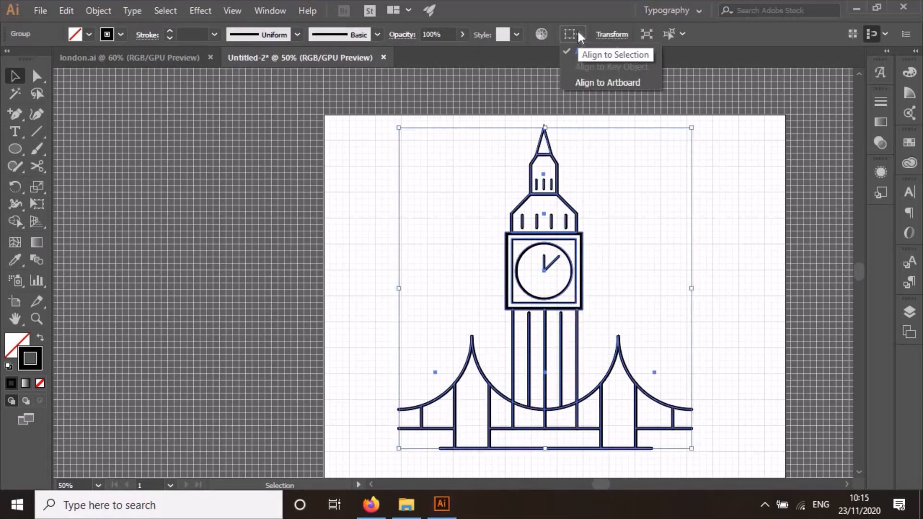
left_click(596, 83)
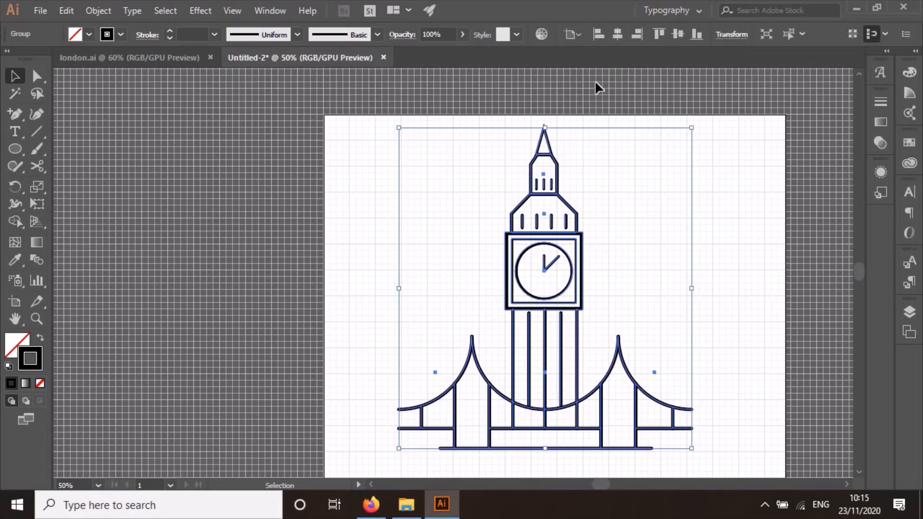
left_click(618, 33)
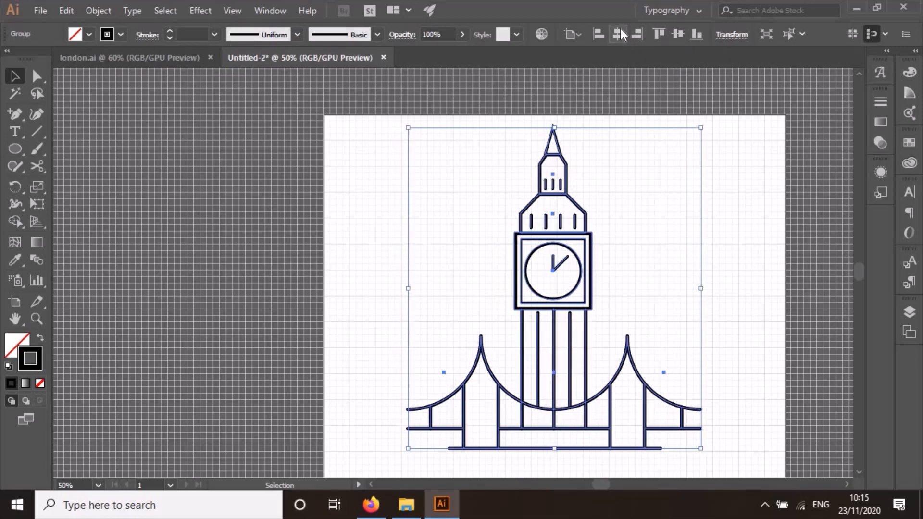
left_click(734, 352)
Step: Nudge the grouped artwork a little higher to leave more room beneath the base line
scroll(739, 359, "down", 1)
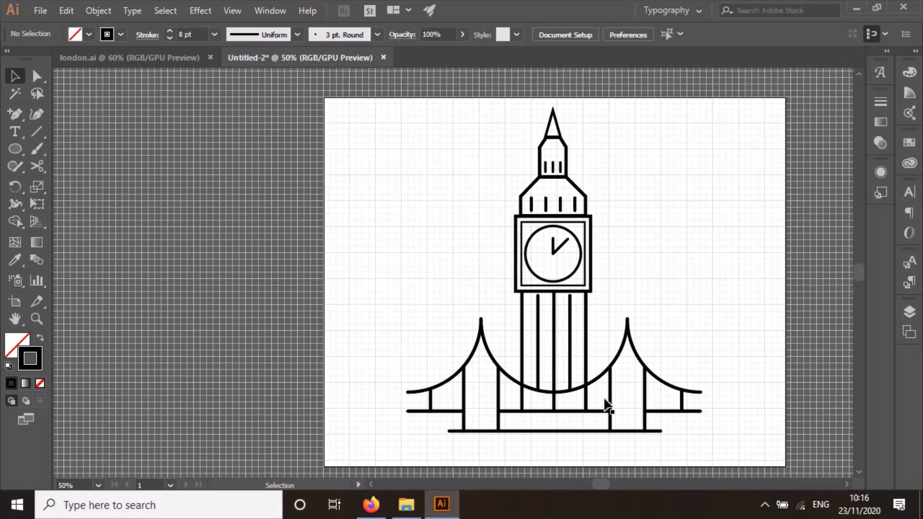
left_click(577, 392)
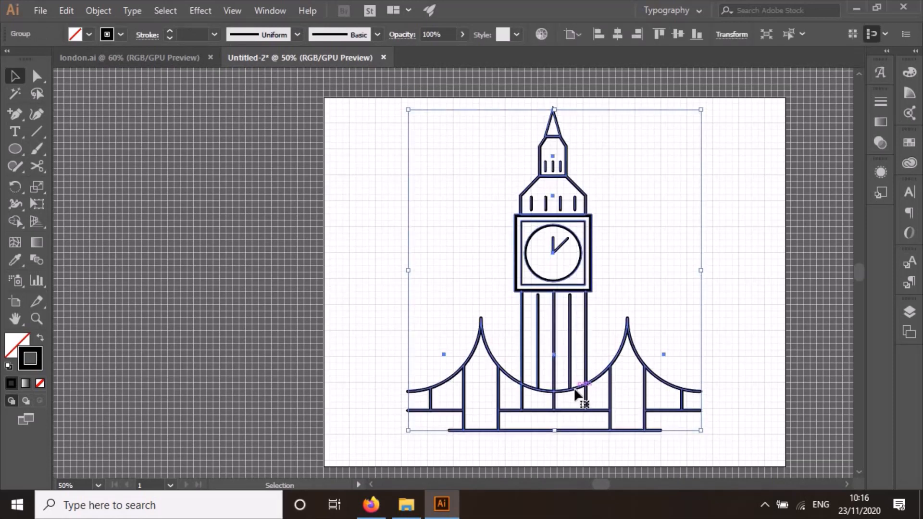
key("Up")
key("Up")
key("Up")
key("Up")
key("Up")
key("Up")
key("Up")
key("Up")
key("Up")
key("Up")
key("Up")
key("Up")
key("Up")
key("Up")
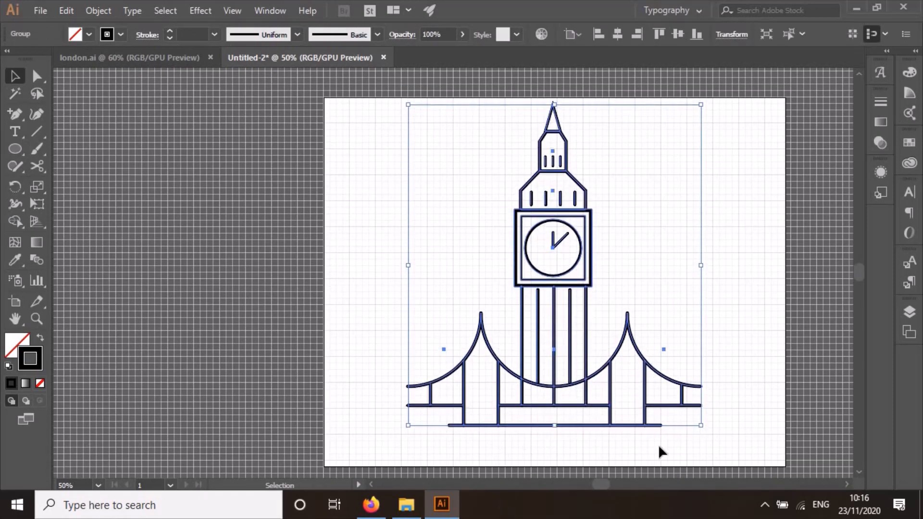
left_click(755, 388)
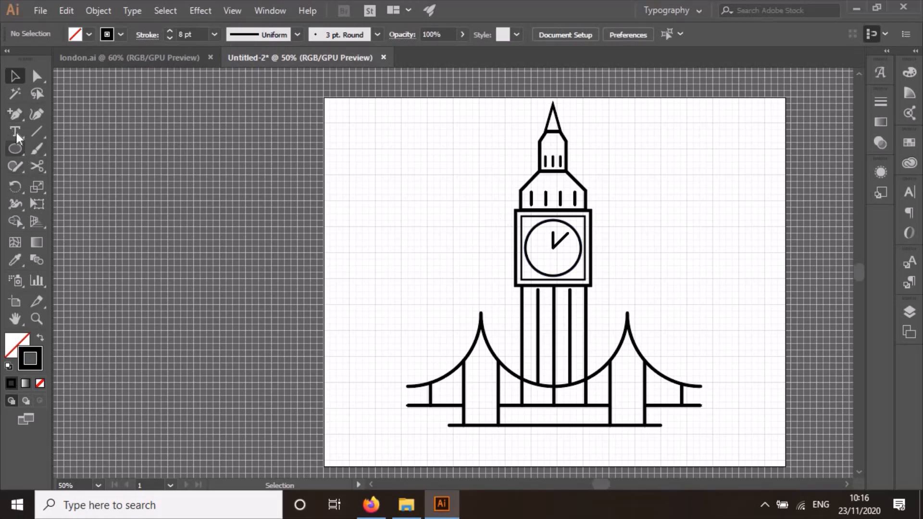
Step: Add a text frame under the base line reading "LONDON TRAVELS" and set its size to 58 pt
left_click(15, 132)
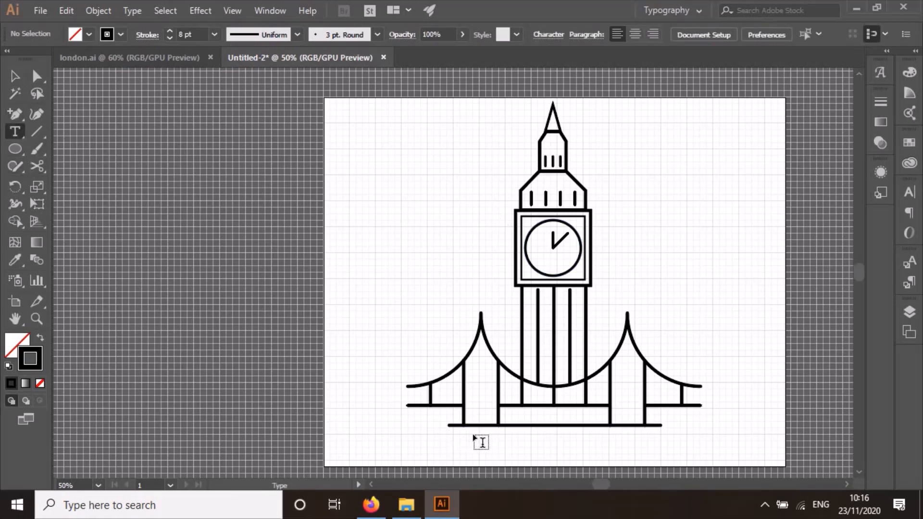
left_click_drag(473, 435, 659, 458)
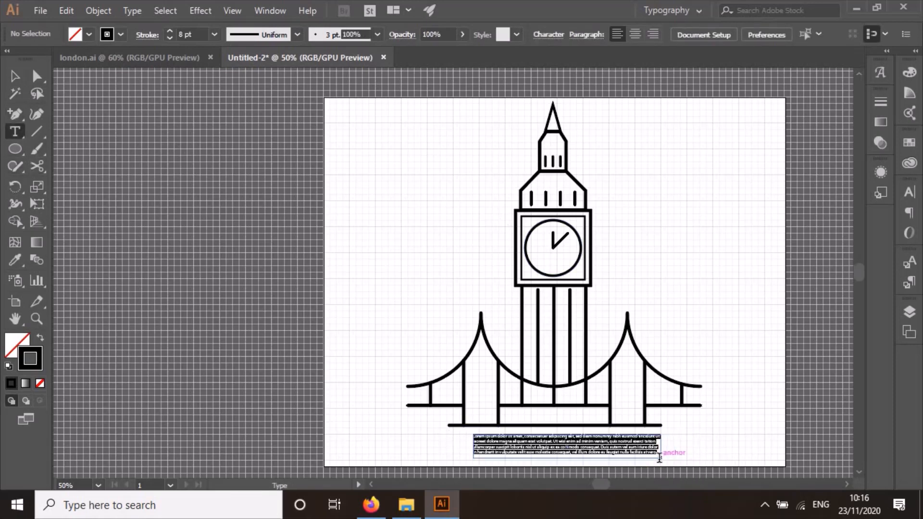
type("LONDON TRAVELS")
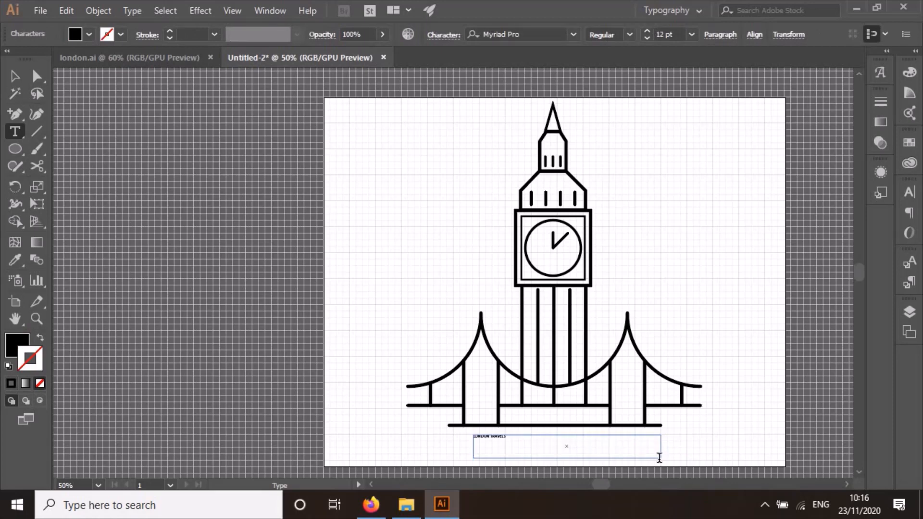
key("ctrl+a")
left_click_drag(644, 31, 643, 30)
Step: Set the LONDON TRAVELS text in the Raleway font with the Bold style
left_click(573, 34)
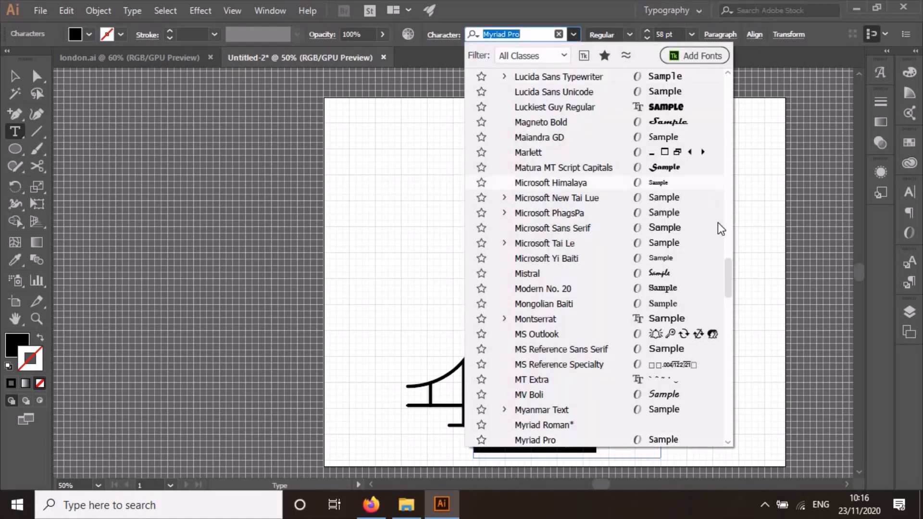
left_click_drag(729, 289, 739, 71)
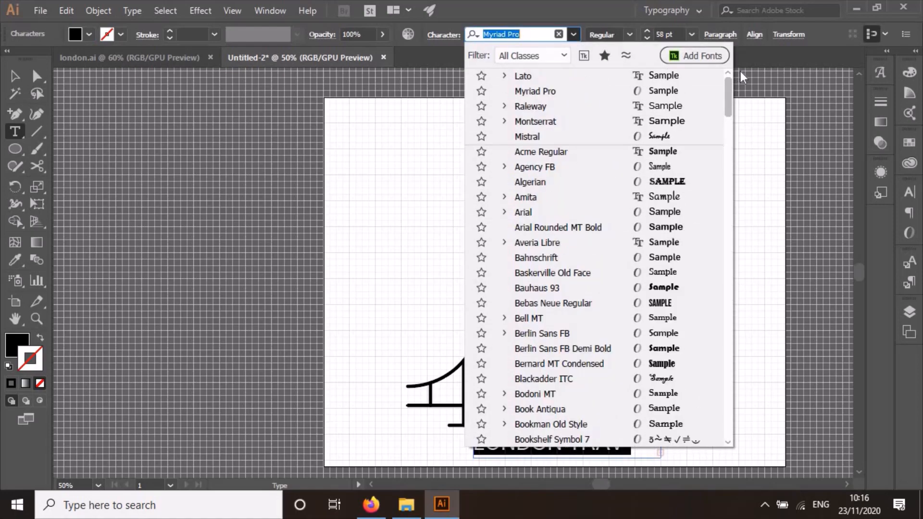
left_click(527, 107)
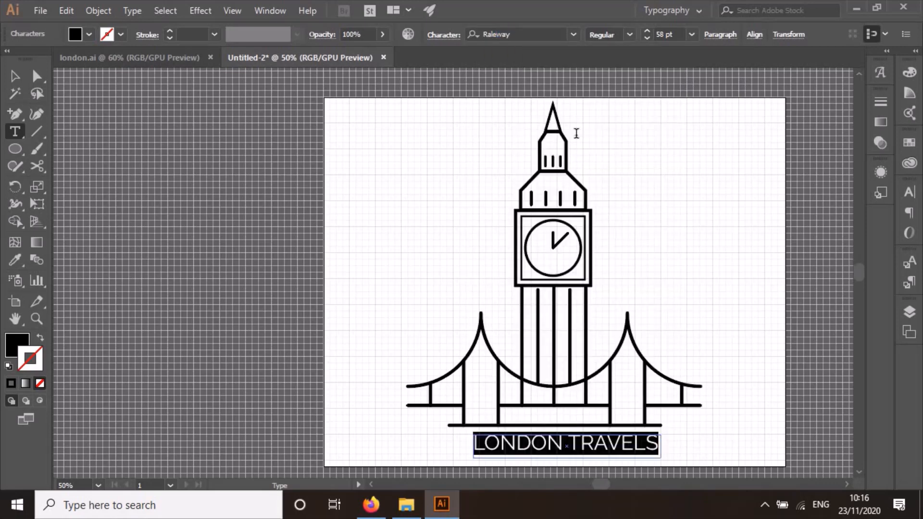
left_click(629, 34)
left_click(618, 64)
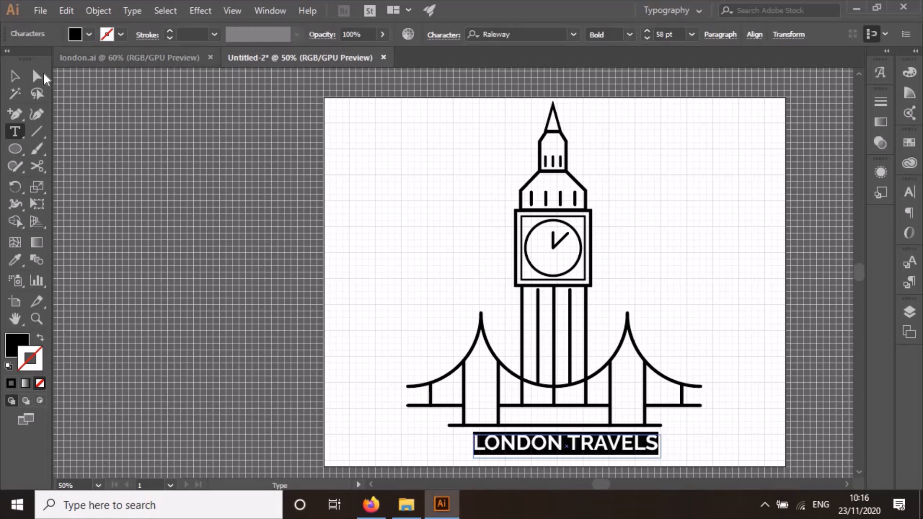
Step: Shift the LONDON TRAVELS text frame slightly to the left and widen it on both sides
left_click(14, 76)
left_click(632, 456)
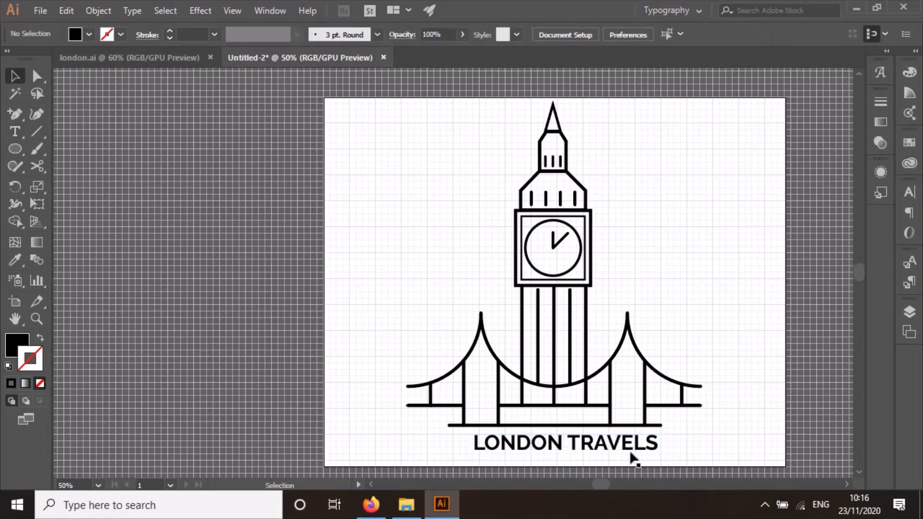
left_click(552, 454)
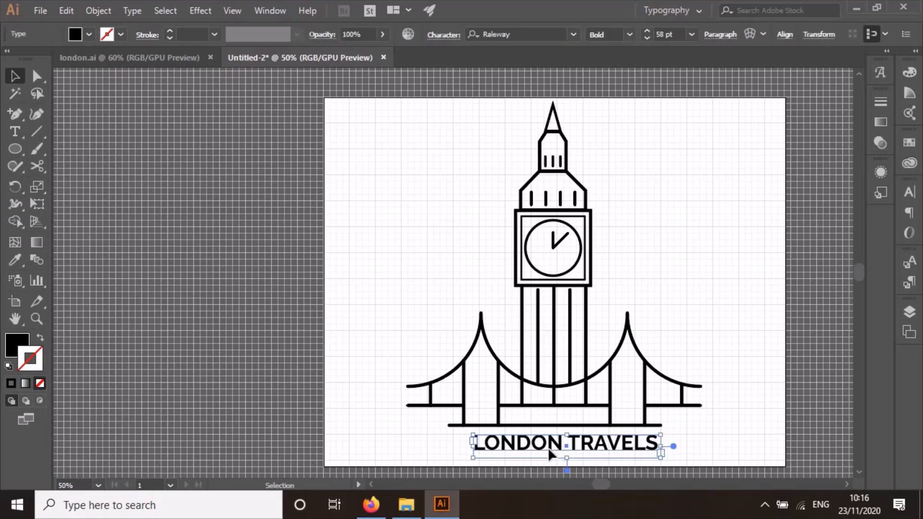
left_click_drag(550, 452, 551, 451)
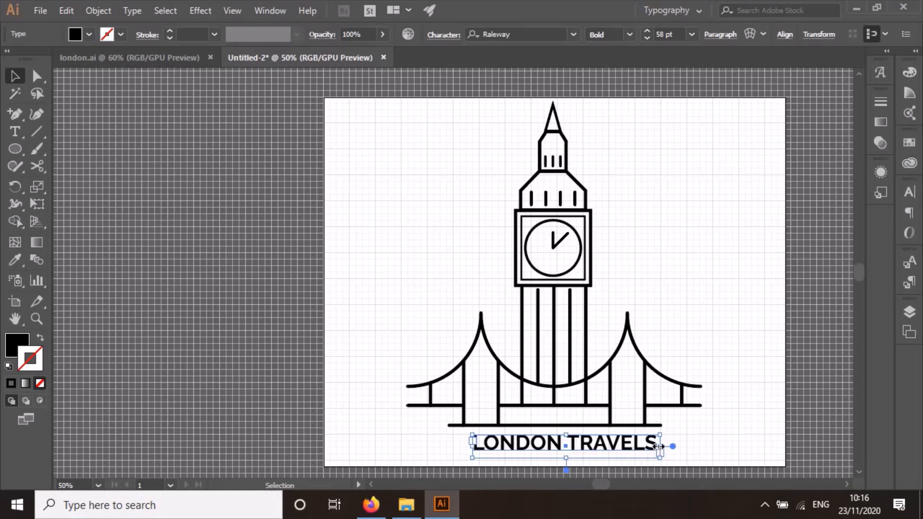
left_click_drag(660, 446, 663, 446)
left_click_drag(473, 448, 463, 448)
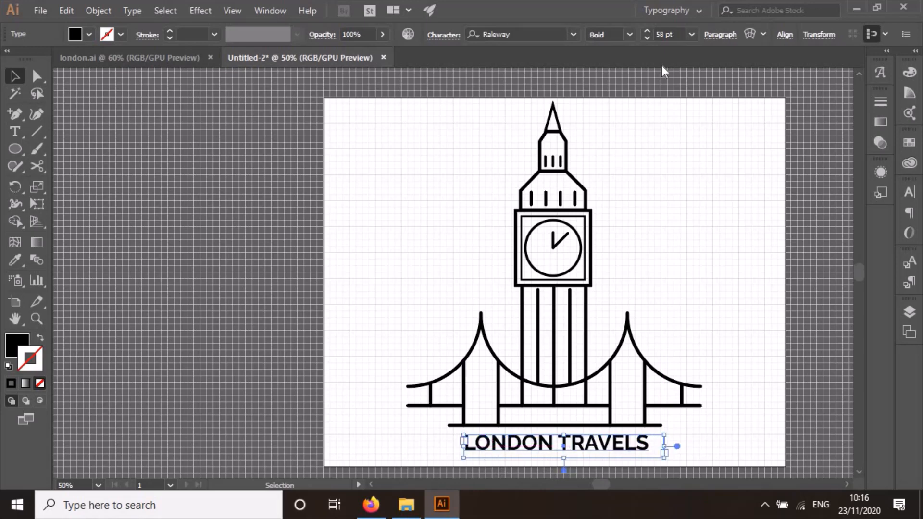
Step: Set the LONDON TRAVELS text size to 63 pt
left_click(647, 31)
left_click(647, 31)
left_click(647, 31)
left_click(647, 31)
left_click(647, 31)
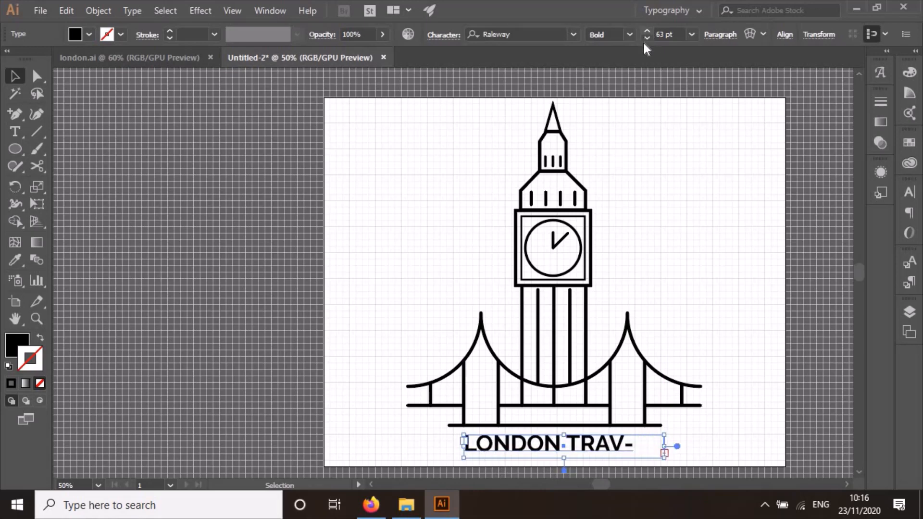
Step: Set the LONDON TRAVELS text size to 62 pt and nudge its frame slightly left to centre it under the base line
left_click(646, 38)
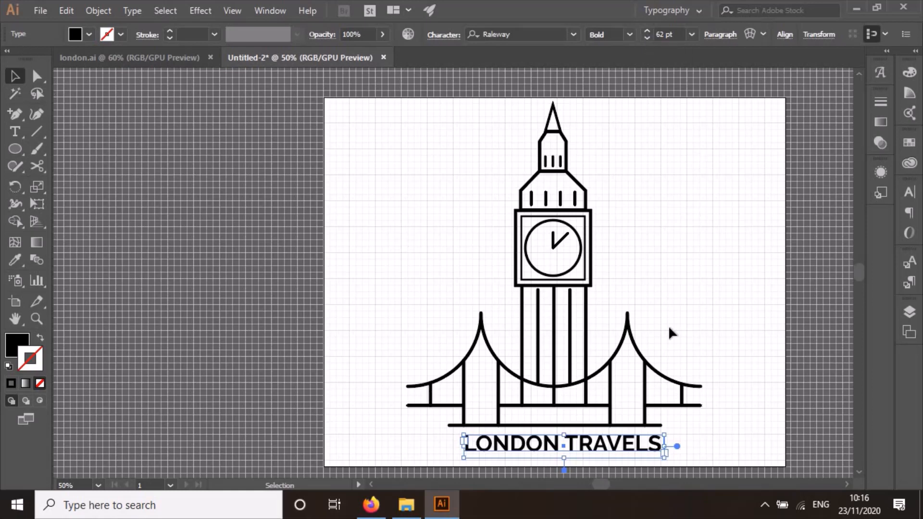
left_click(754, 325)
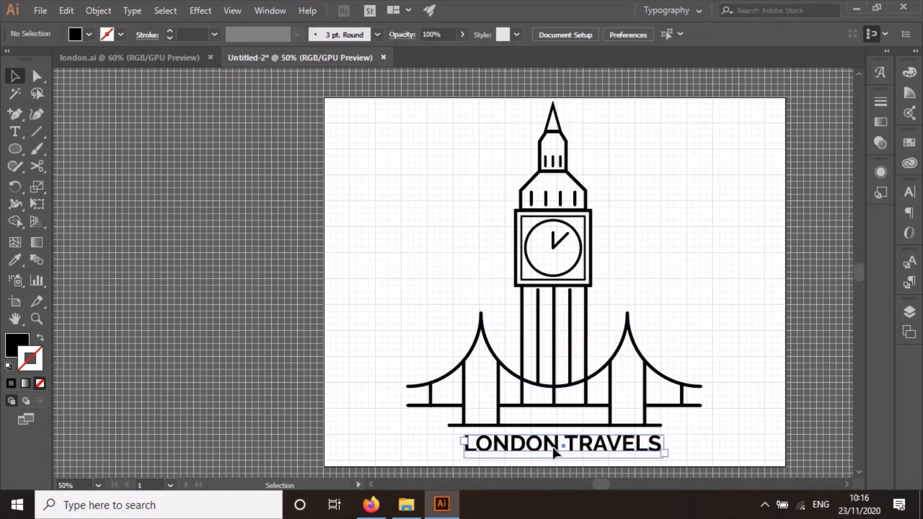
left_click_drag(552, 450, 548, 447)
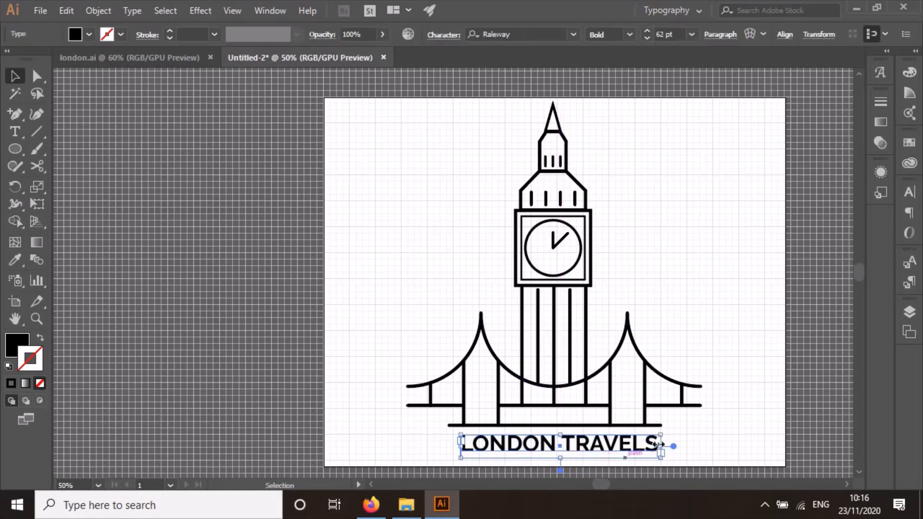
left_click(560, 469)
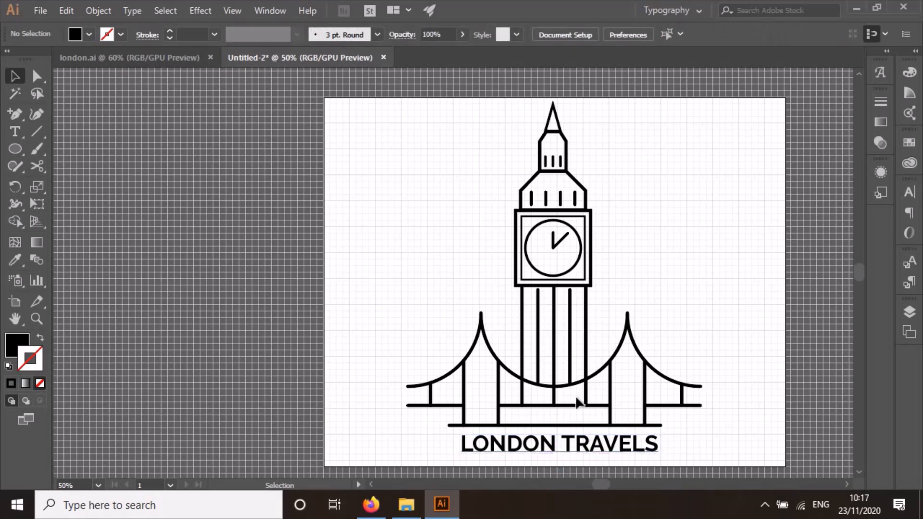
Step: Convert the LONDON TRAVELS text to outlines and ungroup it into separate letters
left_click(530, 450)
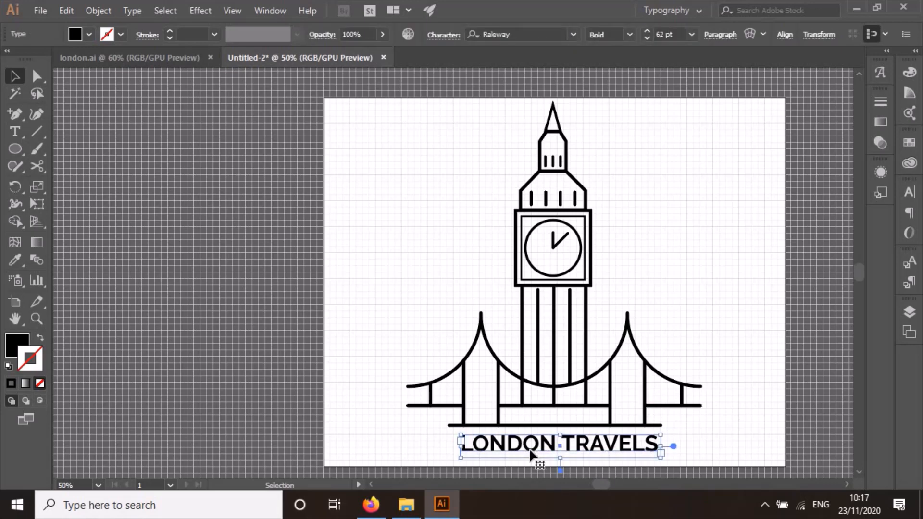
right_click(529, 451)
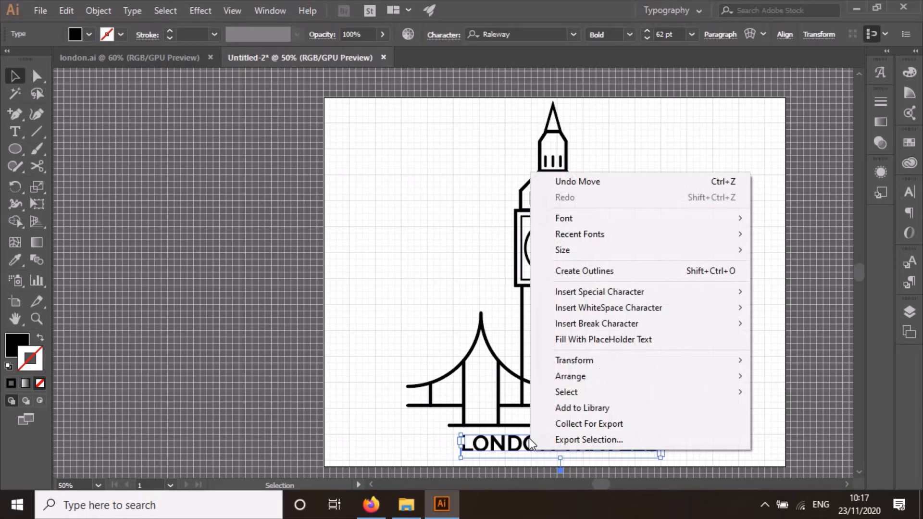
left_click(616, 272)
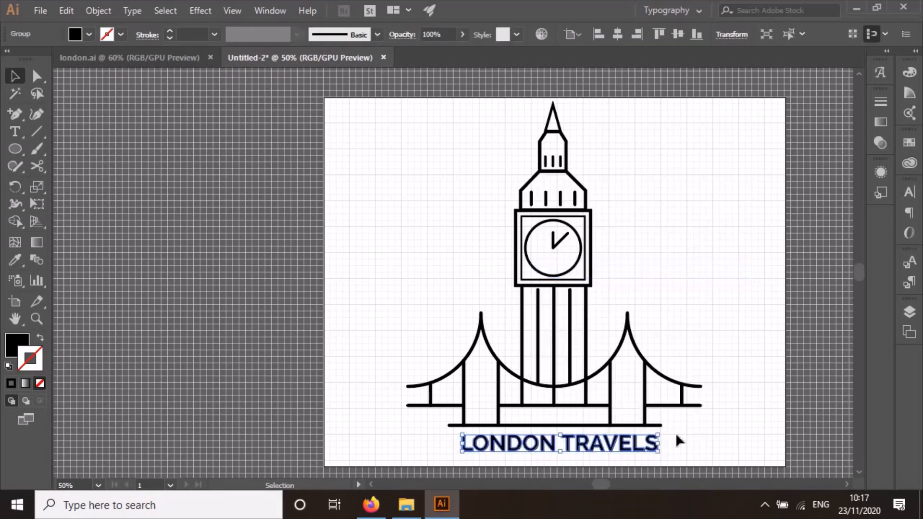
left_click(735, 433)
left_click(531, 450)
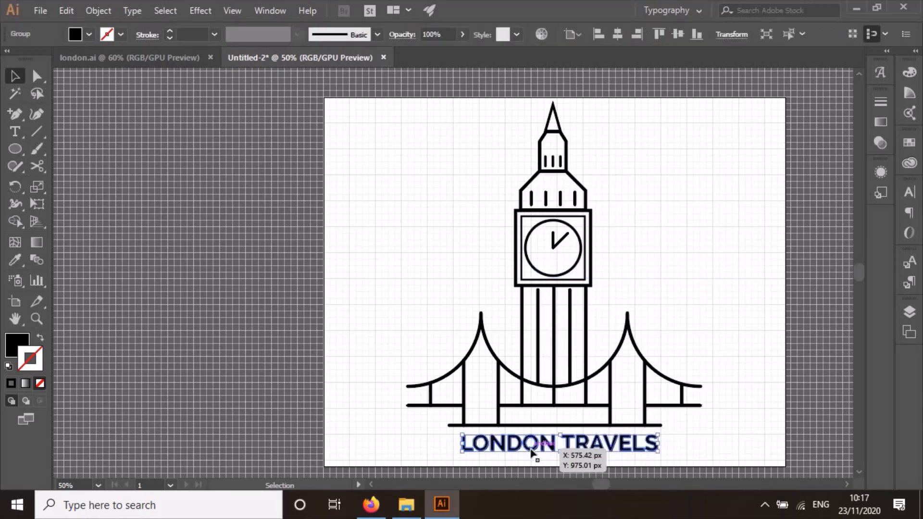
right_click(531, 450)
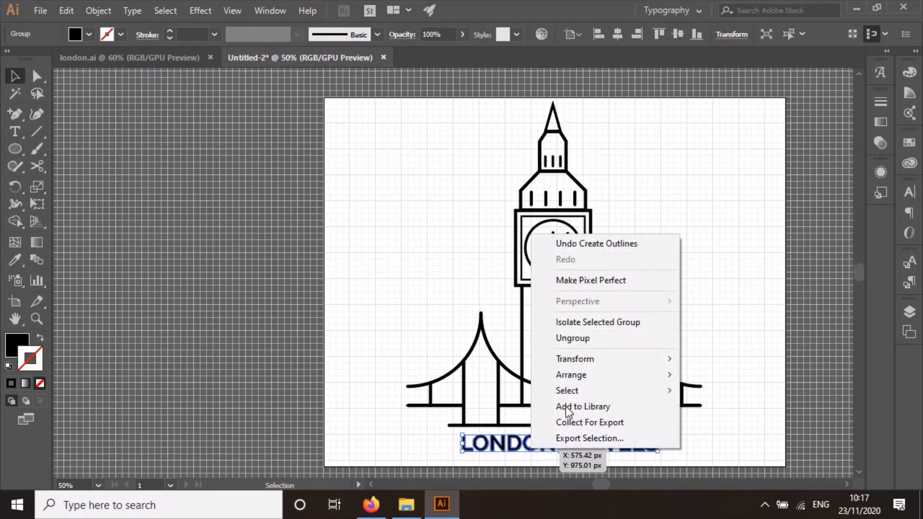
left_click(596, 338)
left_click(619, 469)
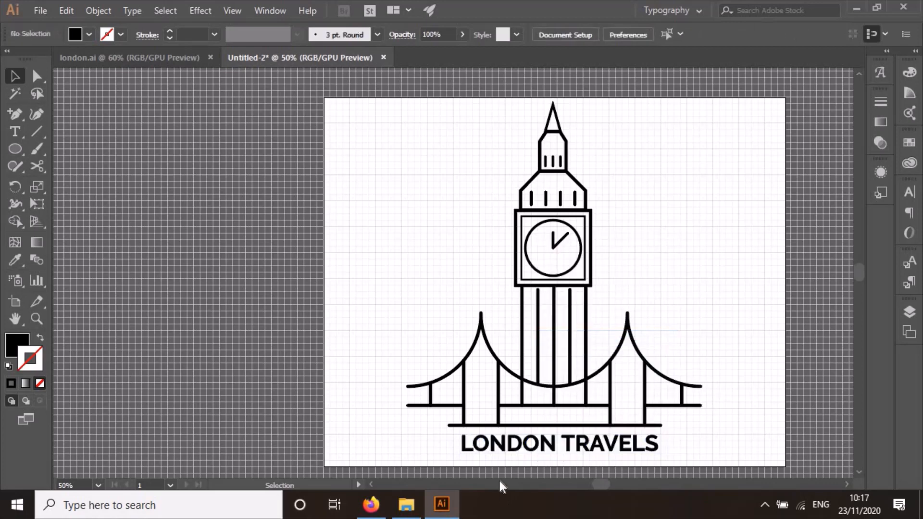
Step: Fill all the letters of the word LONDON with white
left_click(513, 447)
left_click(482, 458)
left_click(557, 439)
left_click(88, 33)
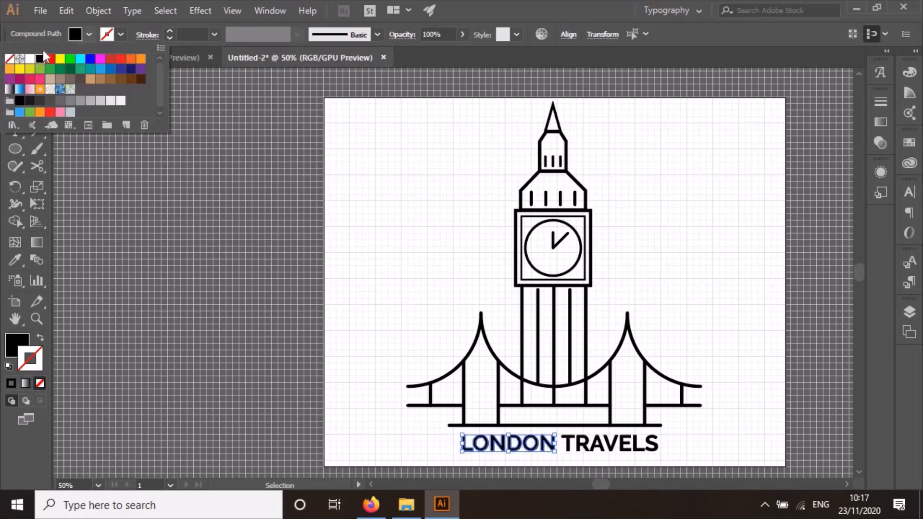
left_click(30, 58)
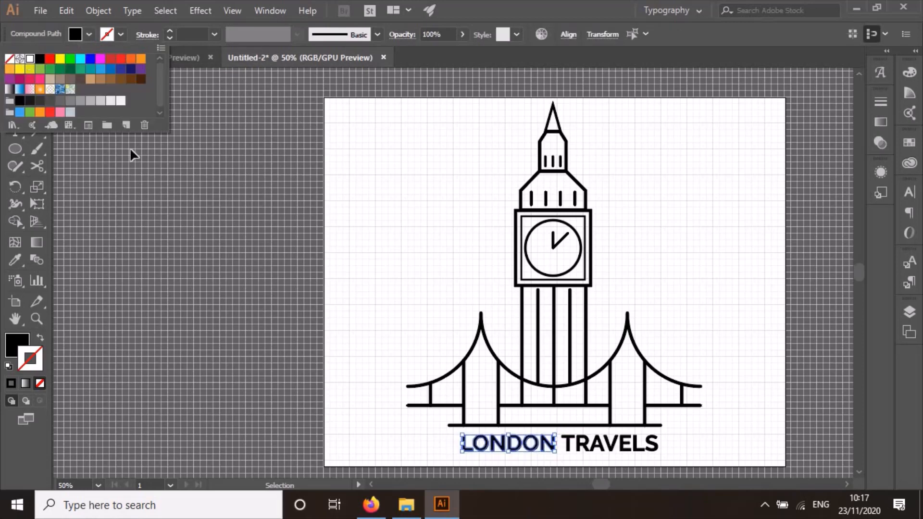
left_click(353, 325)
left_click(400, 331)
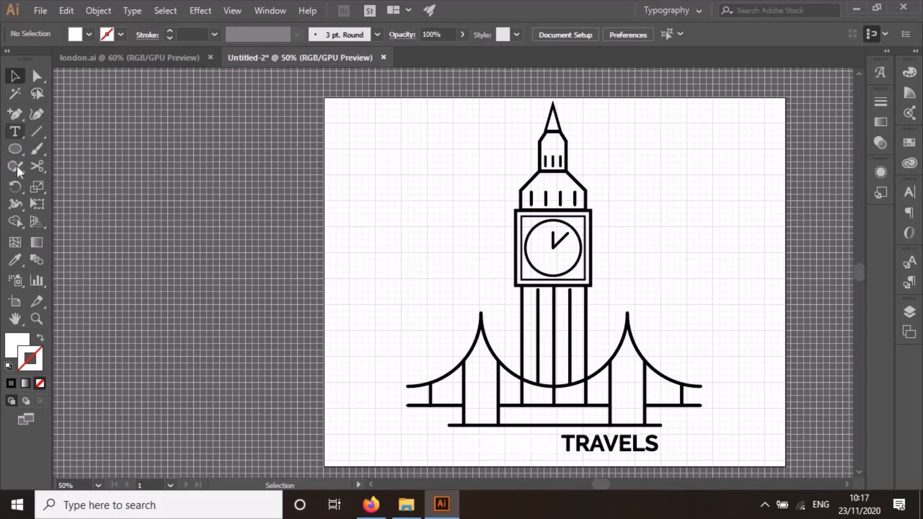
Step: Draw a rectangle that covers the whole artboard from corner to corner
left_click(18, 145)
left_click(49, 149)
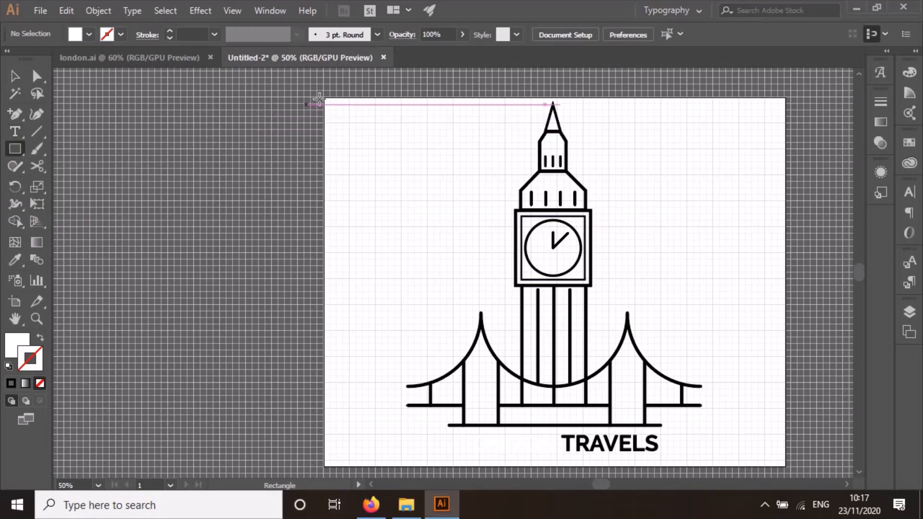
left_click_drag(322, 97, 785, 465)
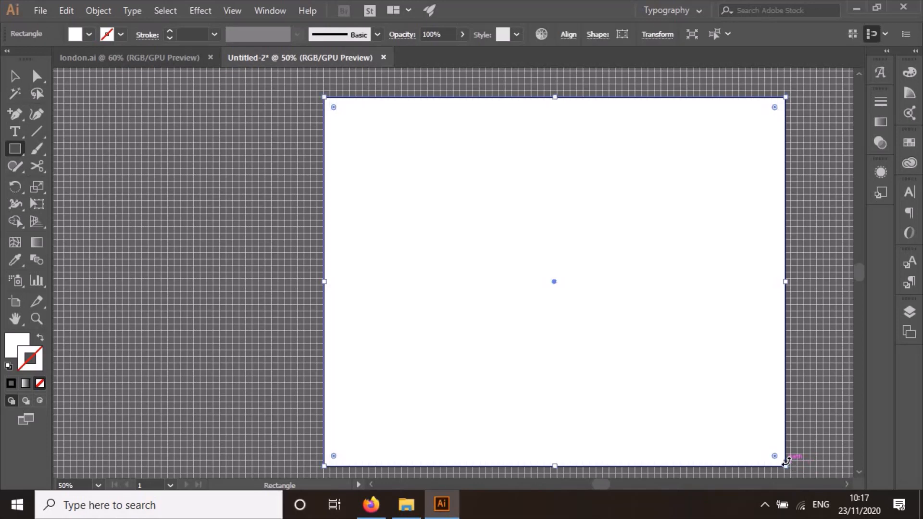
Step: Fill the artboard-sized rectangle with the green colour #66cca5
left_click(88, 34)
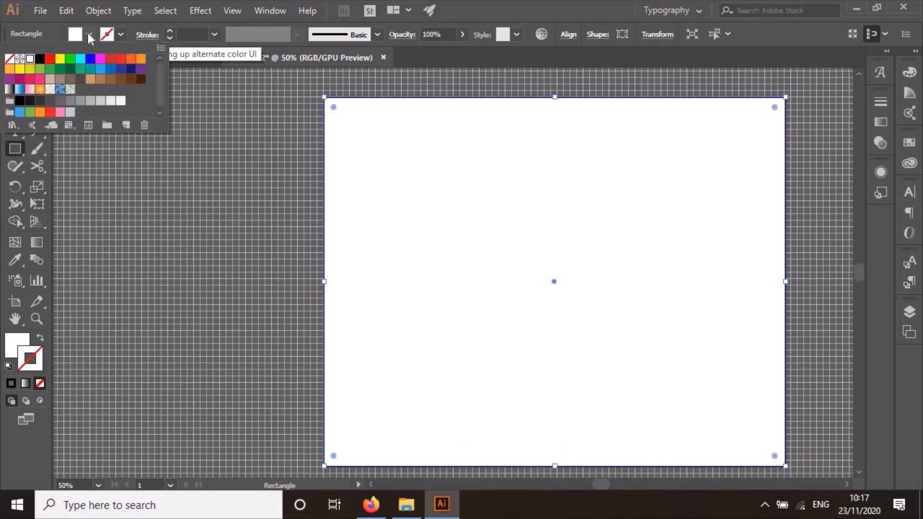
left_click(88, 33)
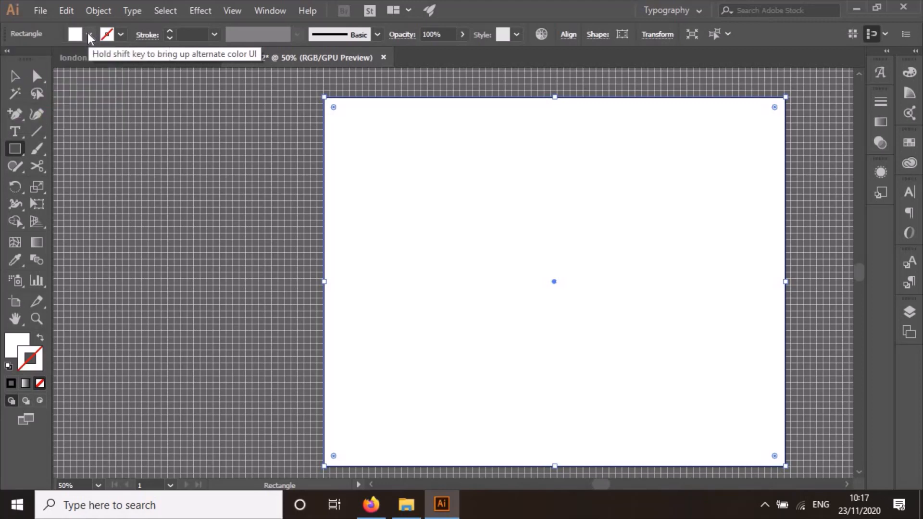
left_click(88, 34, "shift")
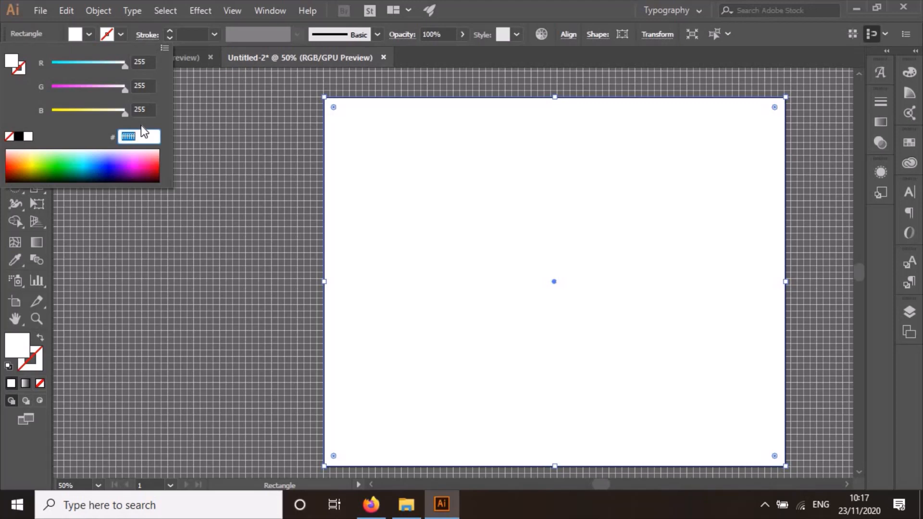
type("66cca5")
key("Return")
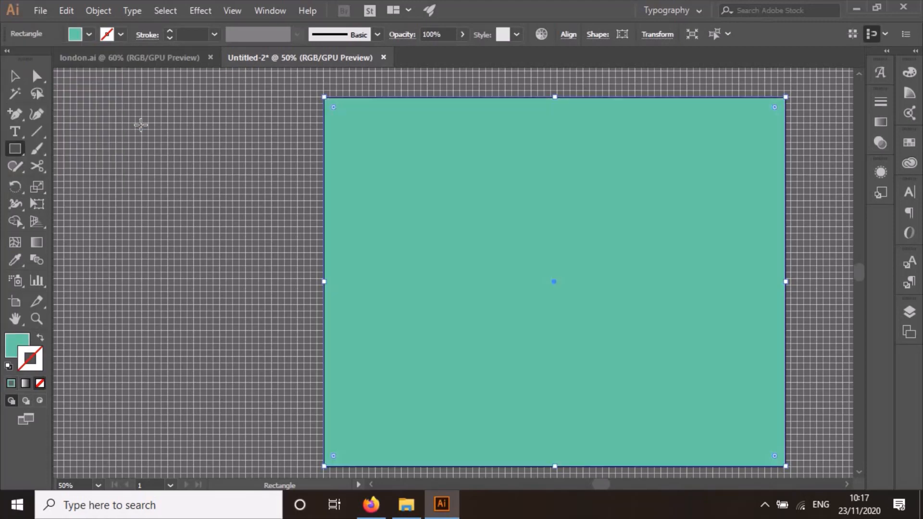
Step: Send the green background rectangle to the back, behind the Big Ben artwork and title
left_click(15, 75)
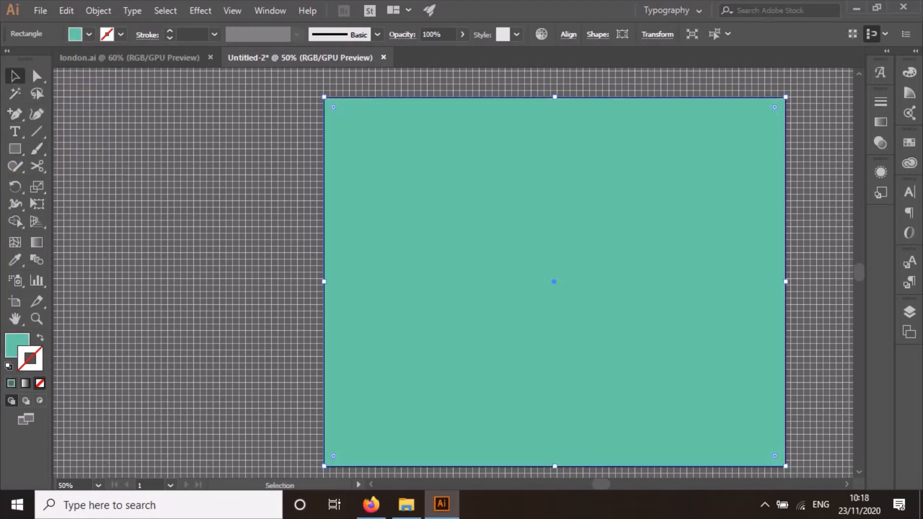
right_click(725, 291)
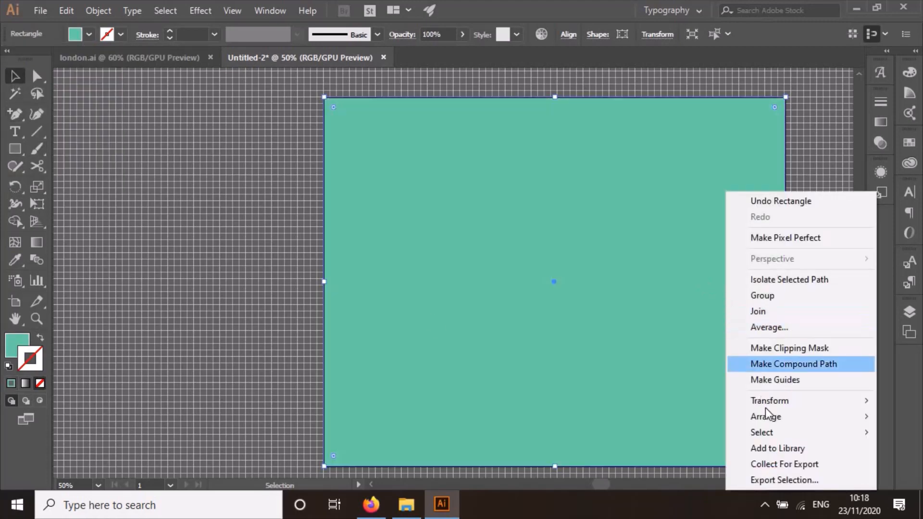
mouse_move(770, 419)
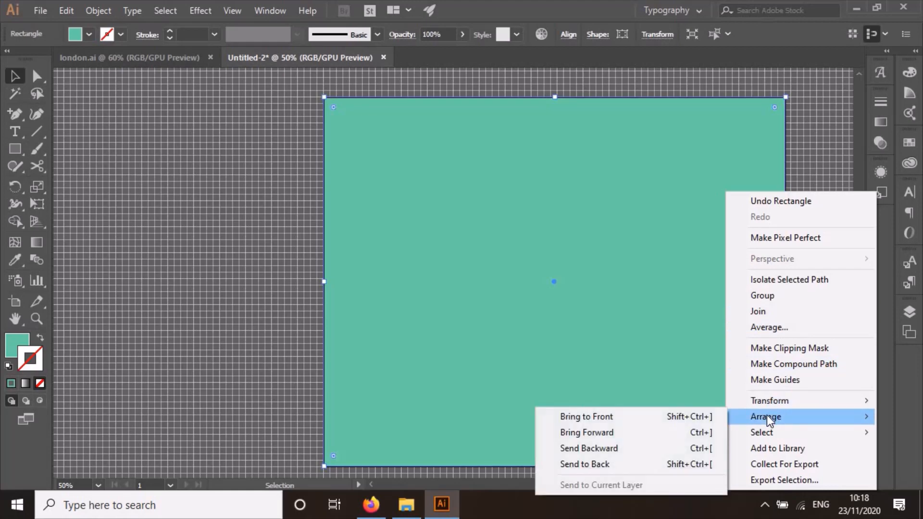
left_click(663, 466)
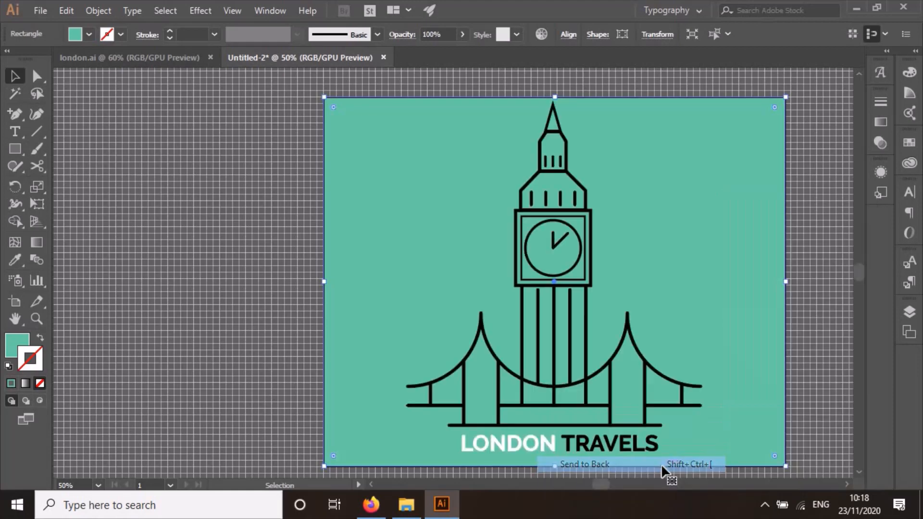
left_click(809, 294)
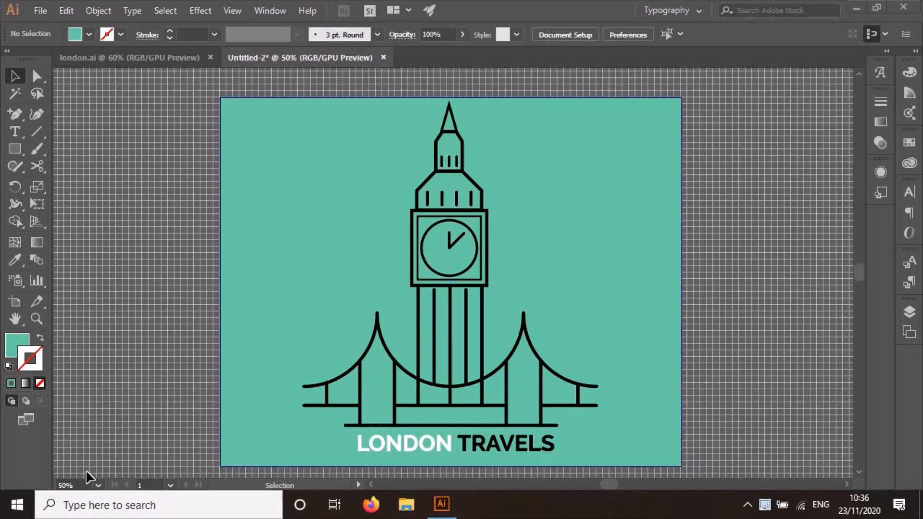
Step: Draw two horizontal lines left of the clock face, the lower one shorter, with no fill and an 8 pt black stroke
left_click(33, 133)
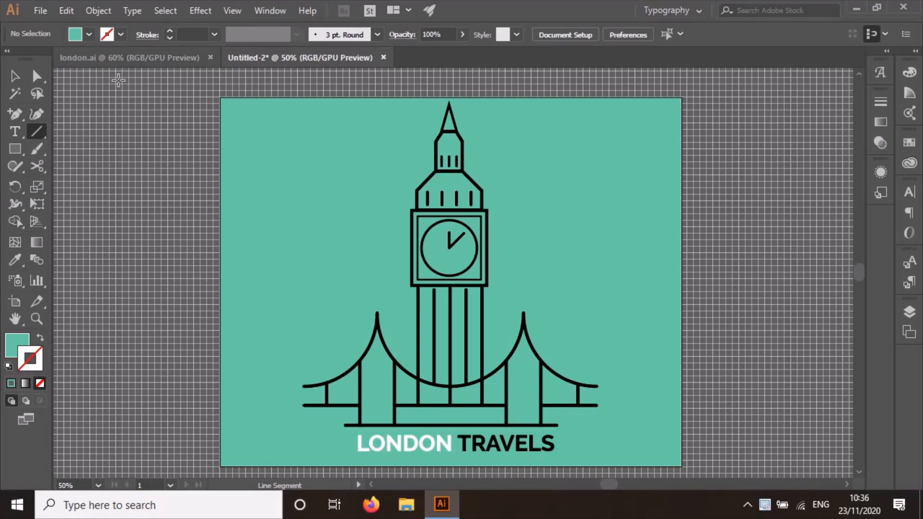
left_click(86, 34)
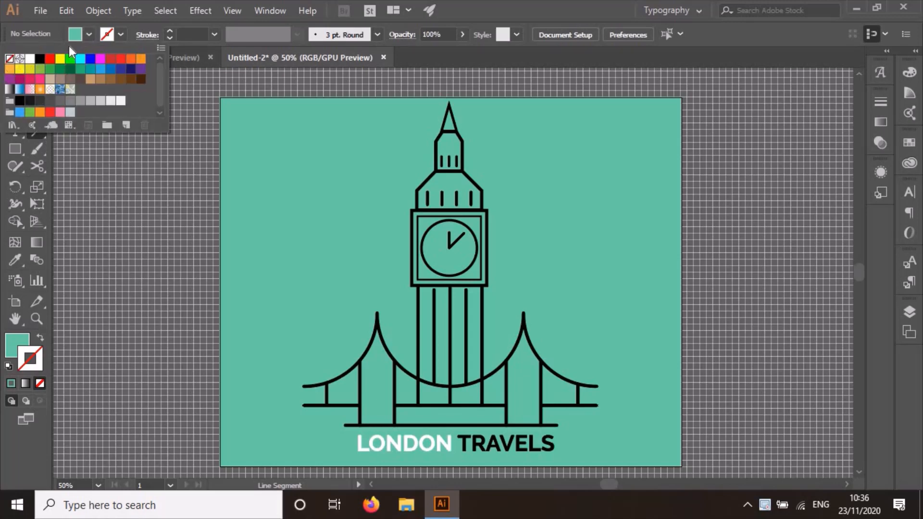
left_click(9, 59)
left_click(121, 35)
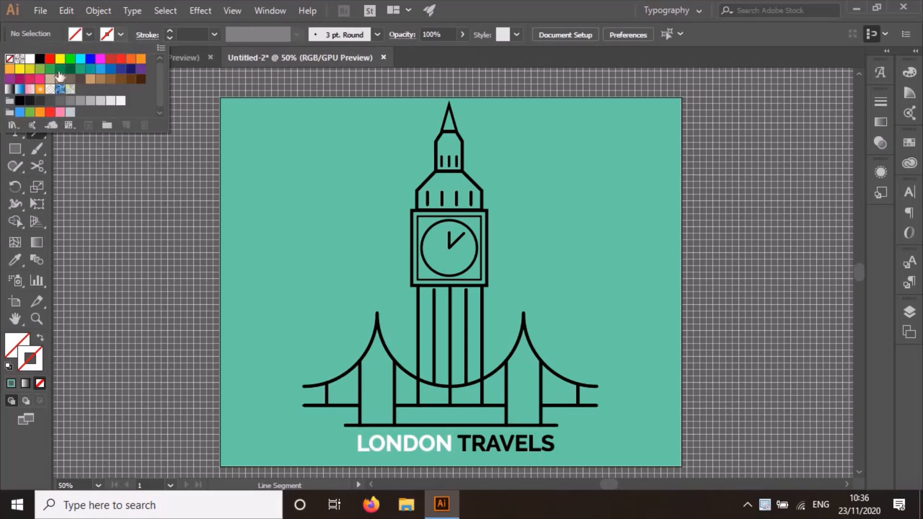
left_click(19, 101)
left_click(169, 32)
left_click(169, 31)
left_click(169, 32)
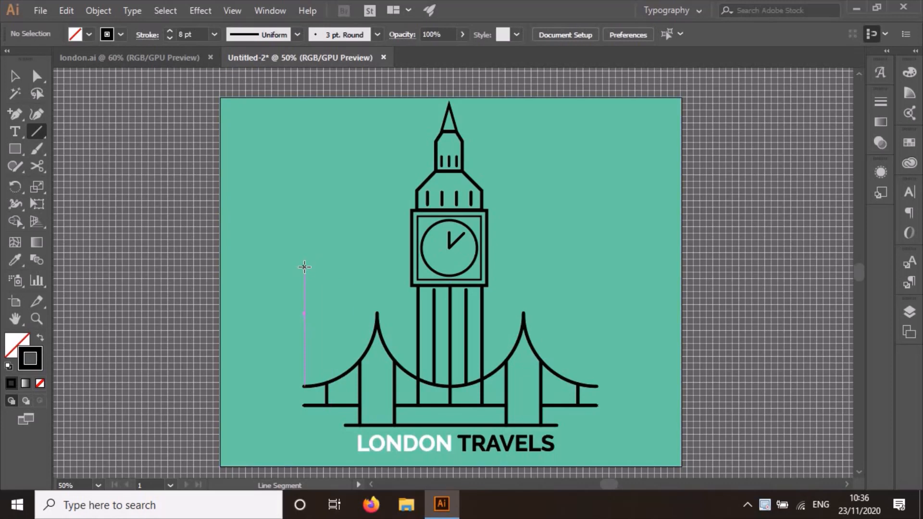
left_click_drag(304, 267, 401, 267)
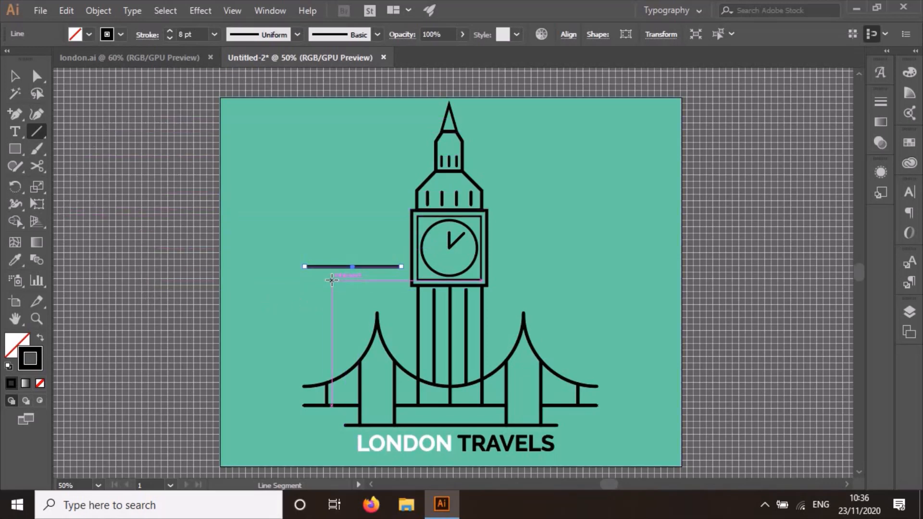
left_click_drag(331, 279, 401, 280)
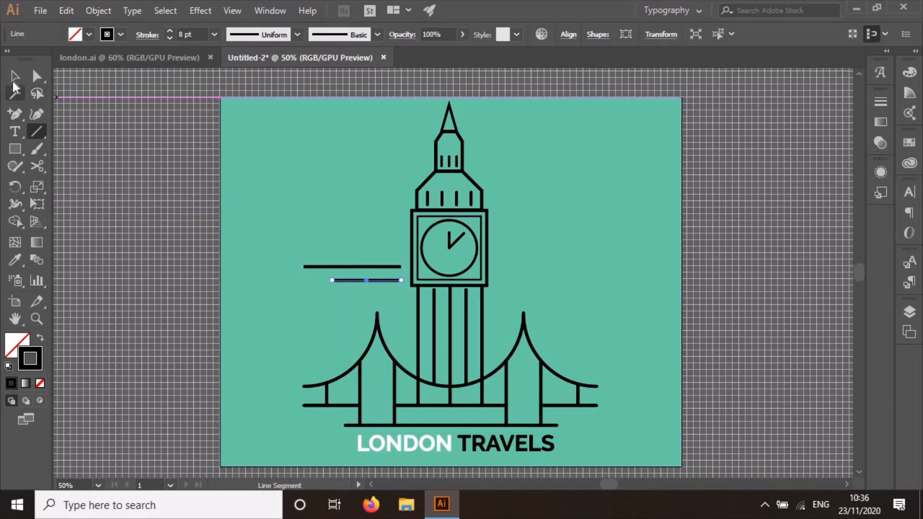
Step: Give both horizontal lines beside the clock face round stroke caps
left_click(15, 77)
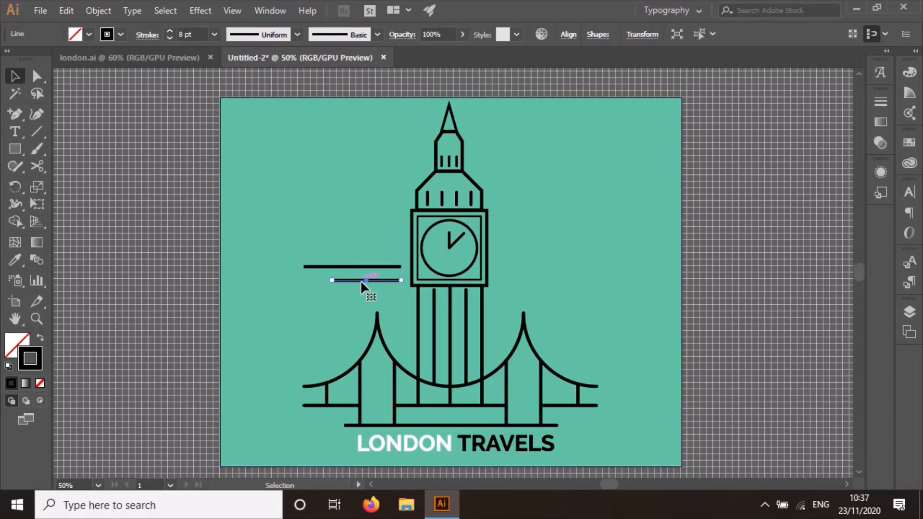
scroll(363, 272, "up", 3)
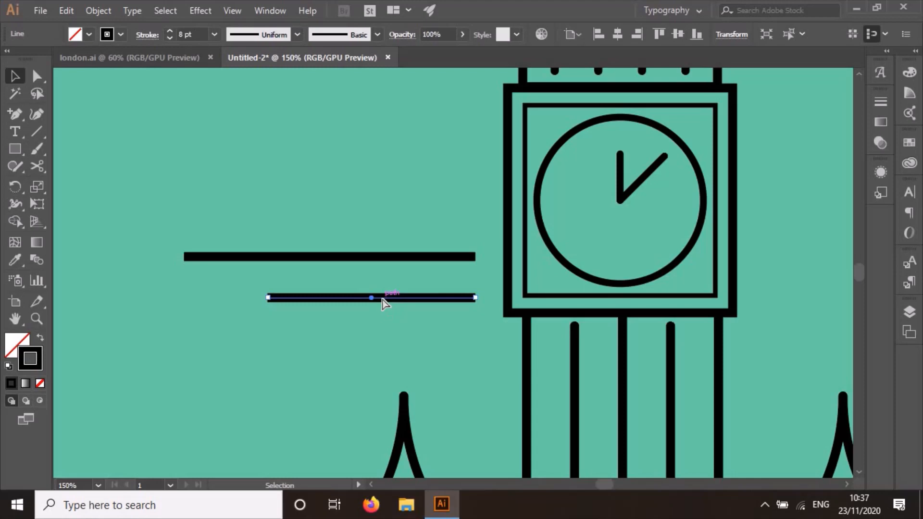
key("ctrl+F10")
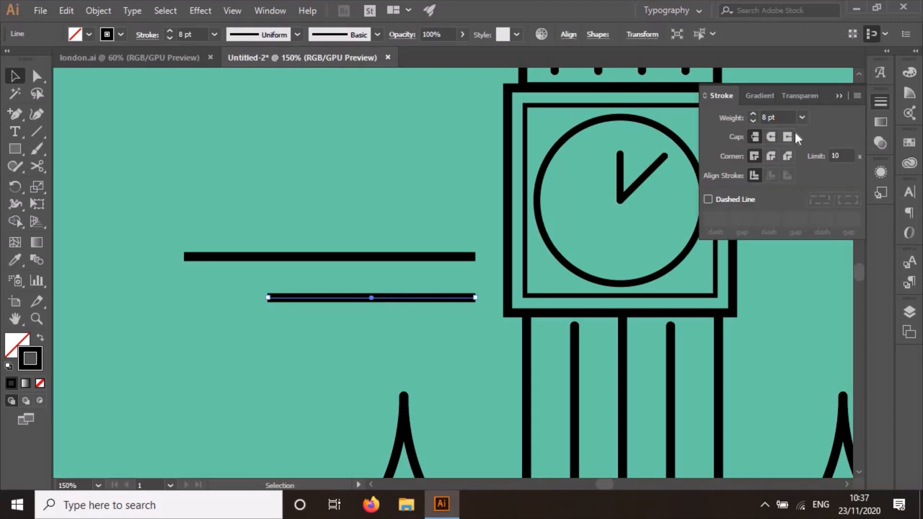
left_click(771, 138)
left_click(441, 257)
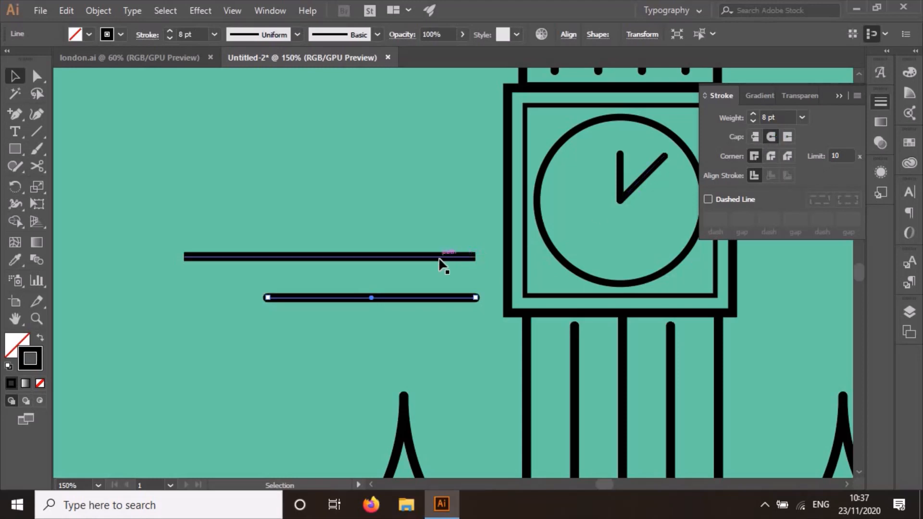
left_click(772, 139)
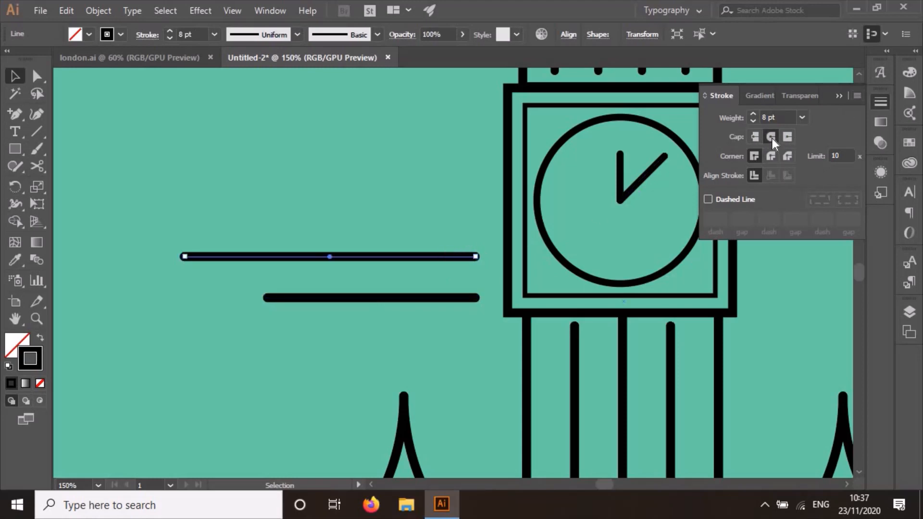
Step: Set the stroke weight of the upper line beside the clock face to 10 pt
left_click(838, 96)
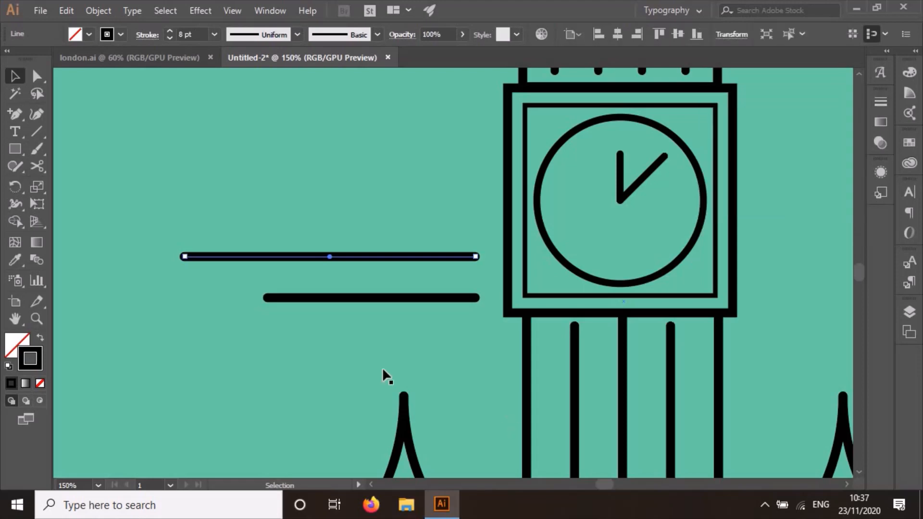
left_click(295, 335)
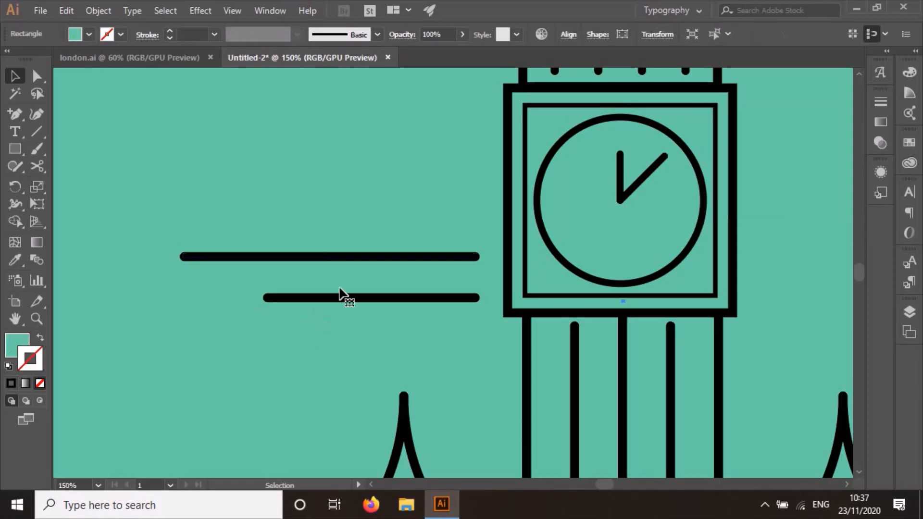
left_click(371, 258)
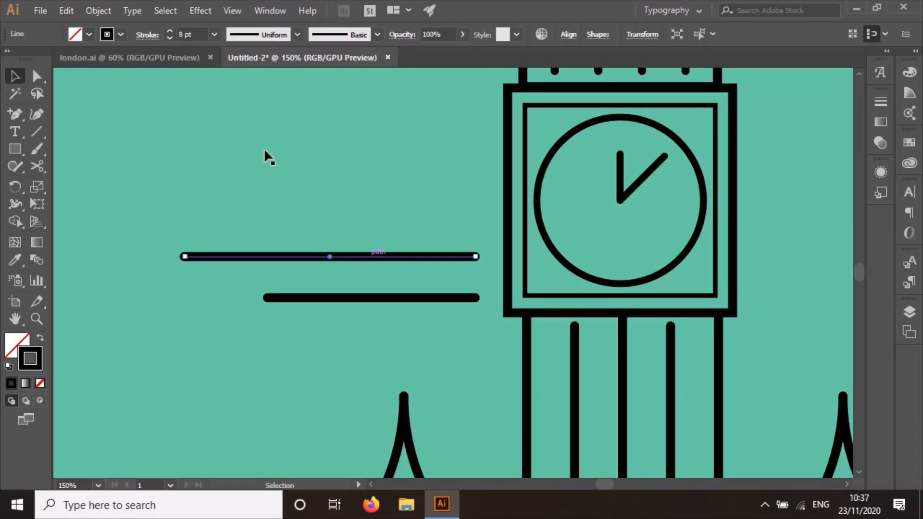
left_click(169, 31)
left_click(169, 31)
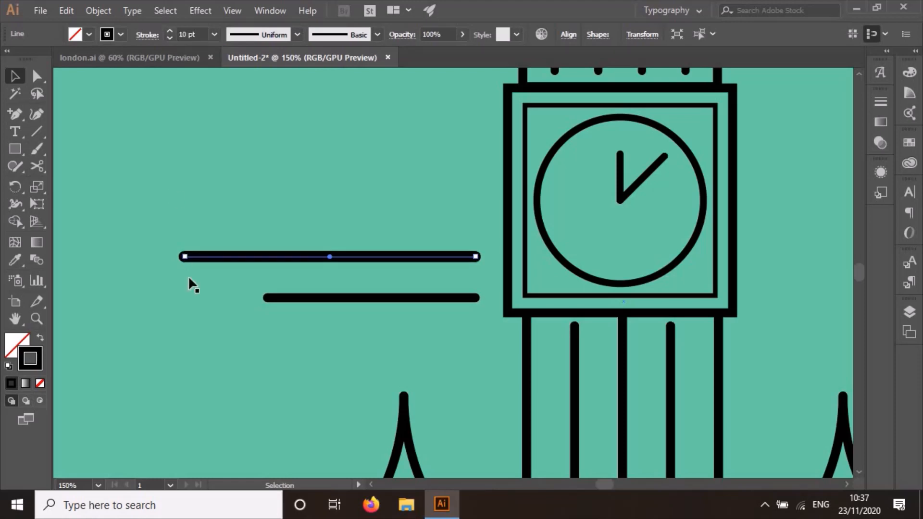
left_click(245, 303)
Step: Duplicate both horizontal lines and place the copies right of the clock face, level with the originals
scroll(626, 353, "down", 1)
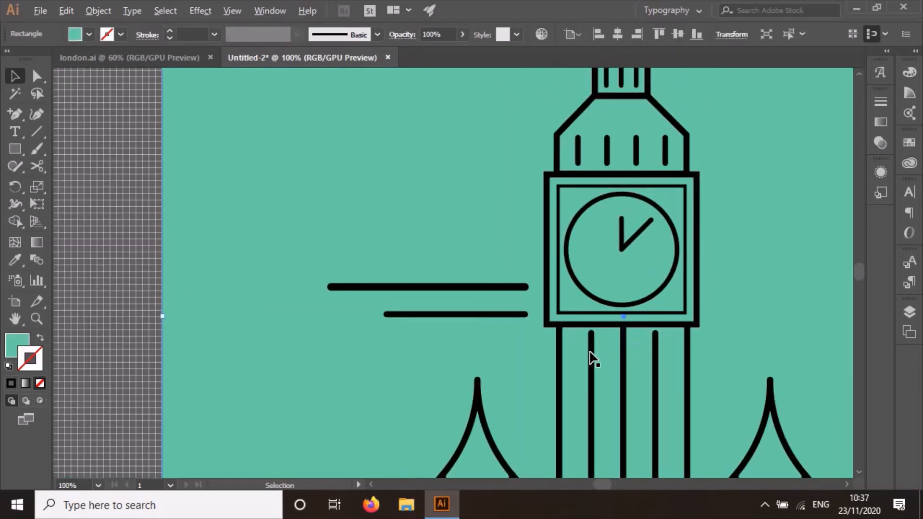
scroll(847, 486, "right", 5)
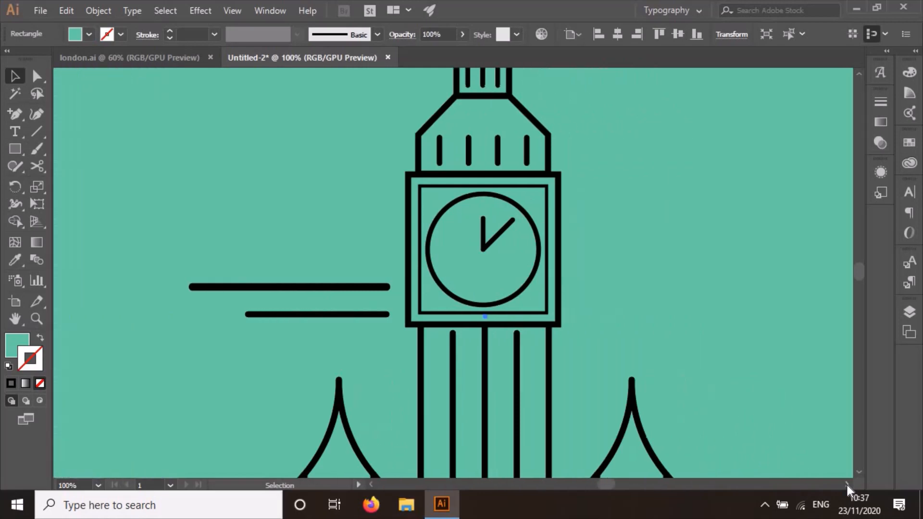
left_click(222, 287)
left_click(219, 315, "shift")
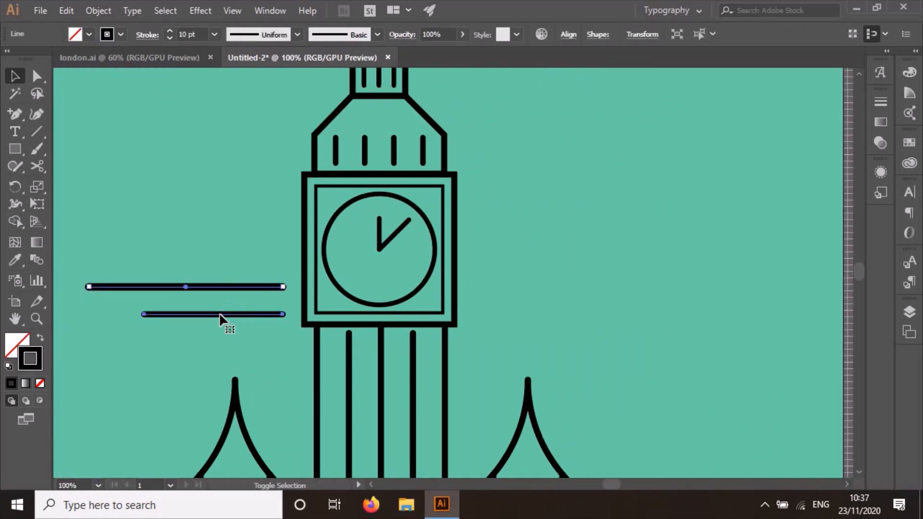
key("a")
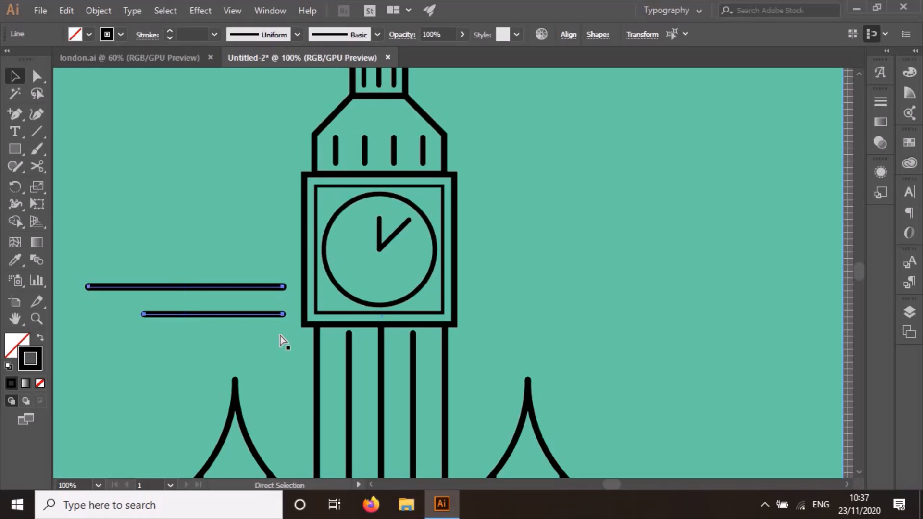
key("ctrl+v")
key("v")
left_click_drag(481, 262, 598, 287)
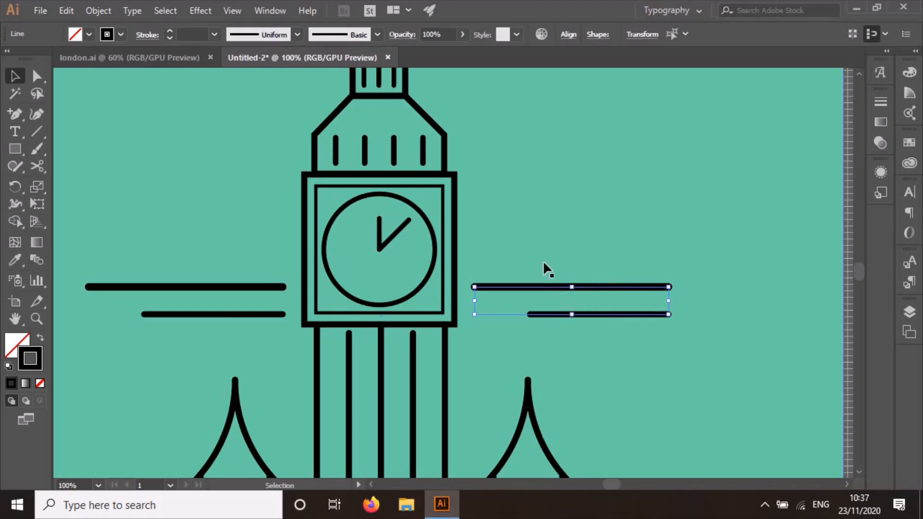
left_click(568, 34)
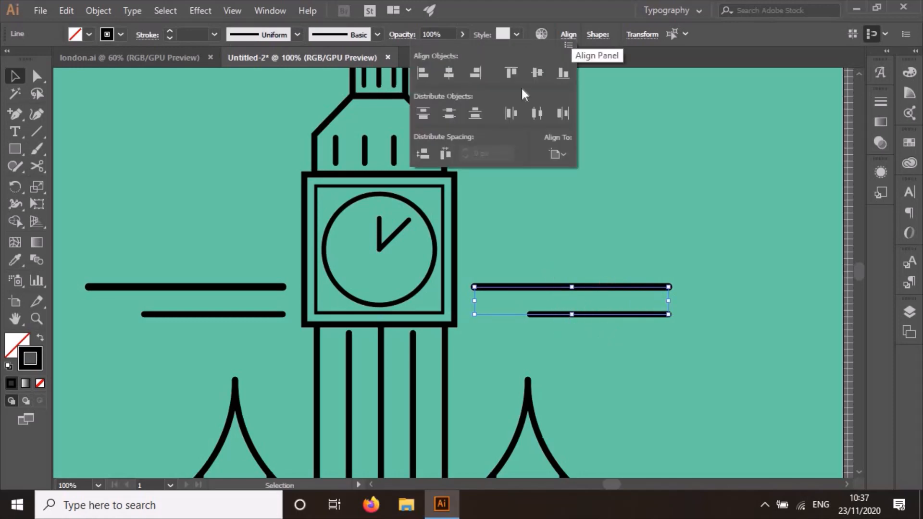
left_click(421, 72)
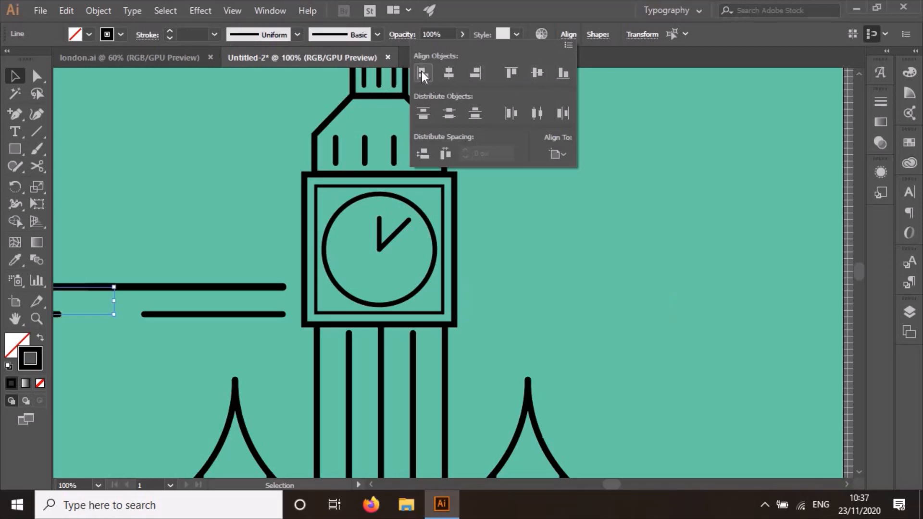
key("ctrl+z")
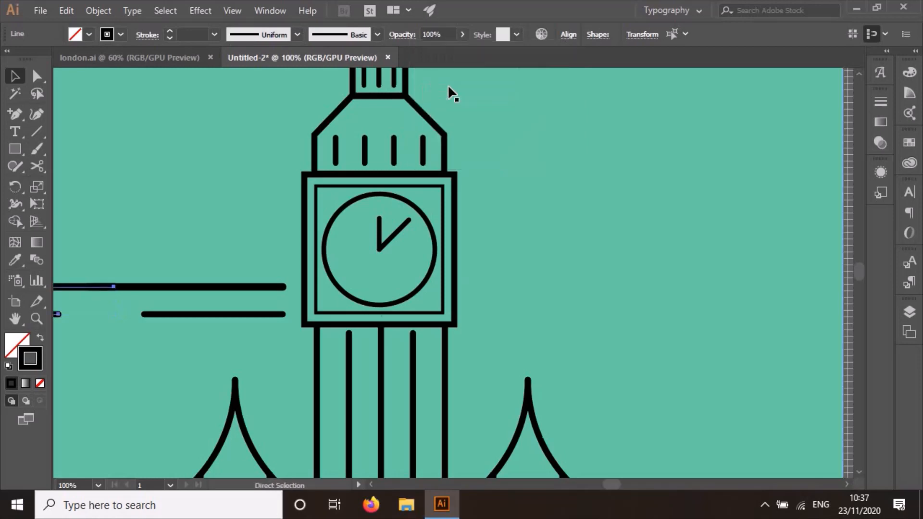
key("ctrl+z")
key("ctrl+z")
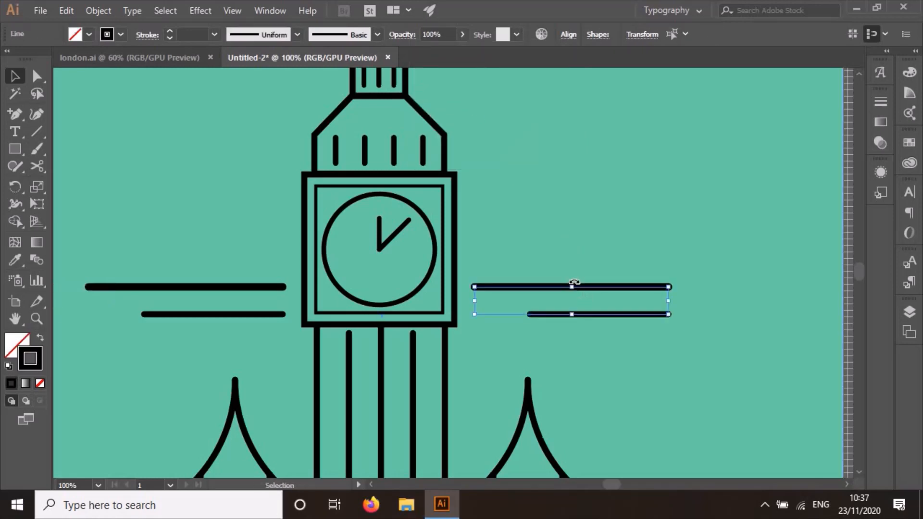
Step: Align the left ends of the two copied lines, using Align to Selection as the reference
left_click(567, 35)
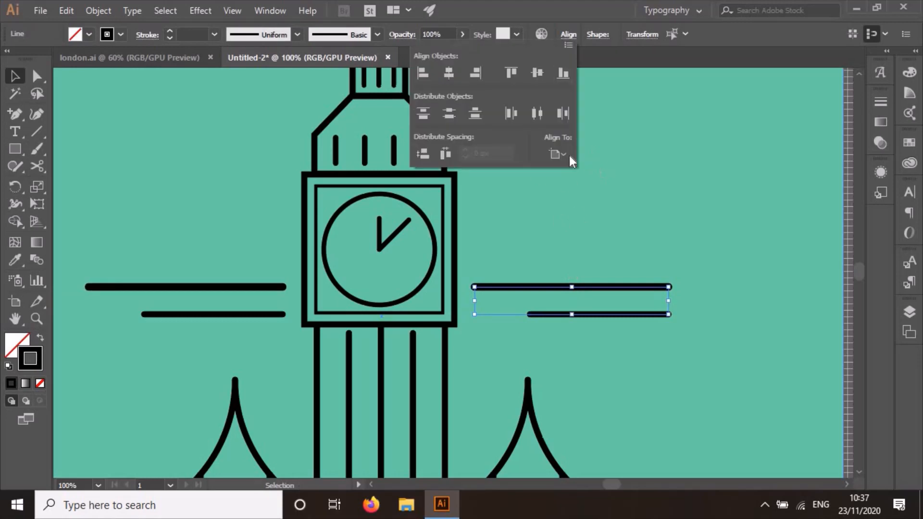
left_click(563, 153)
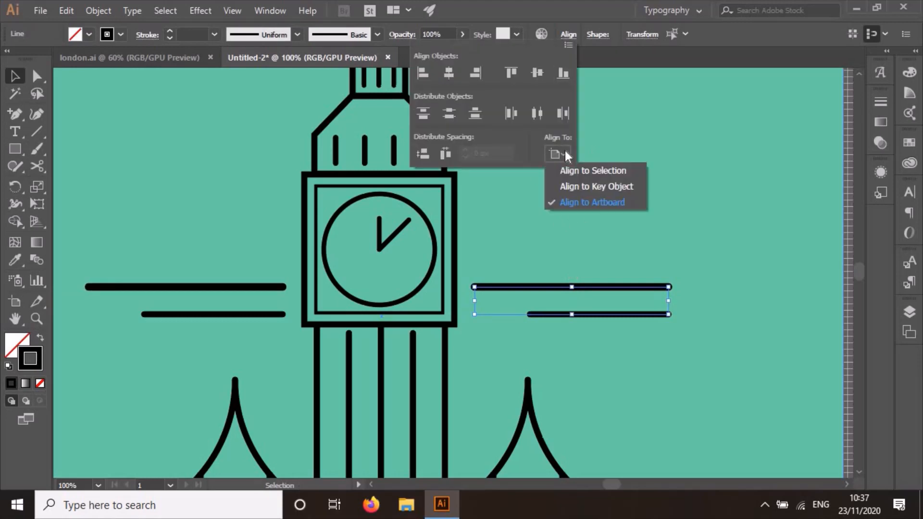
left_click(600, 170)
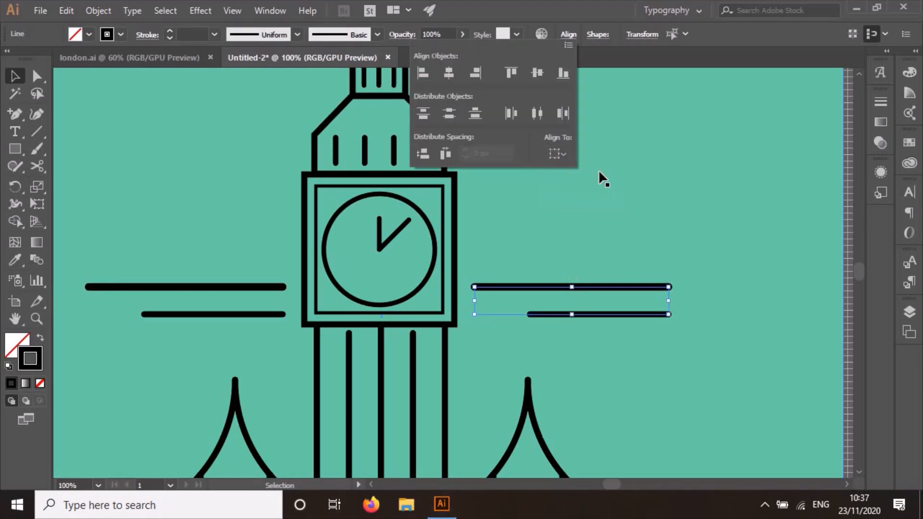
left_click(425, 72)
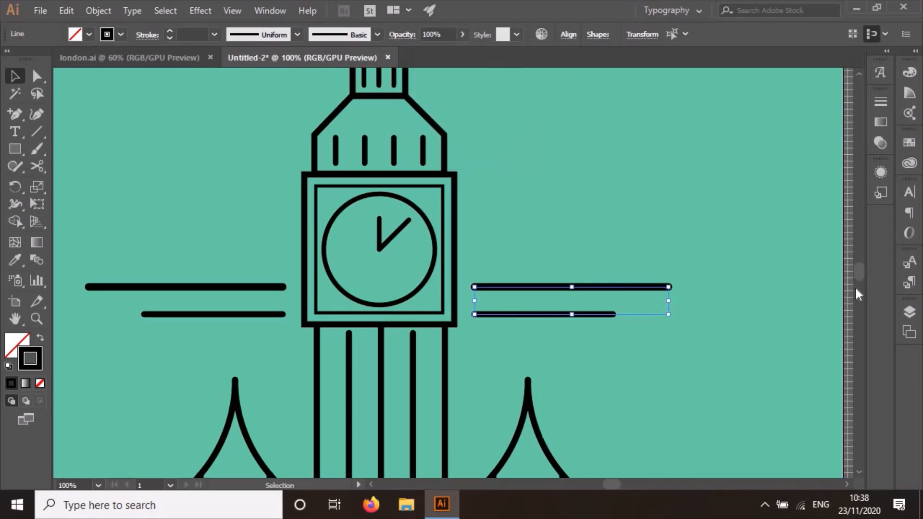
left_click(597, 335)
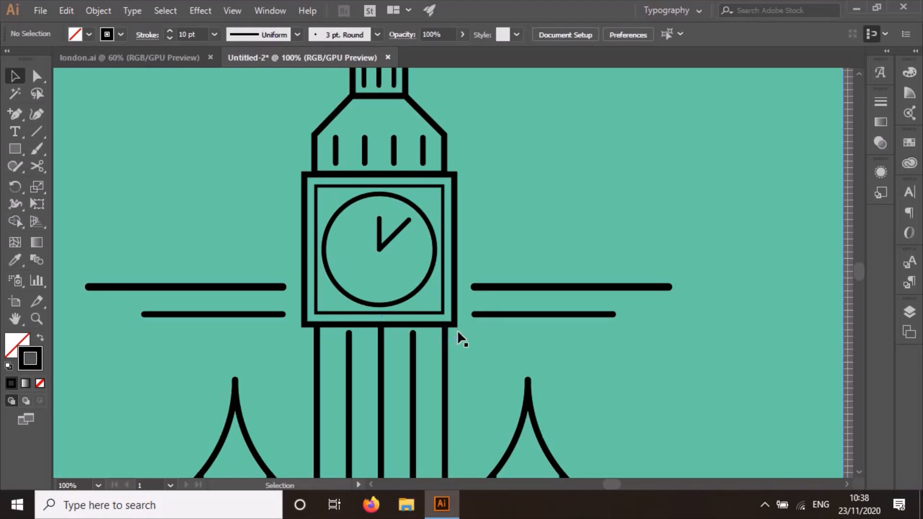
Step: Nudge all four horizontal lines slightly up beside the clock face
scroll(457, 329, "down", 3)
scroll(540, 336, "up", 2)
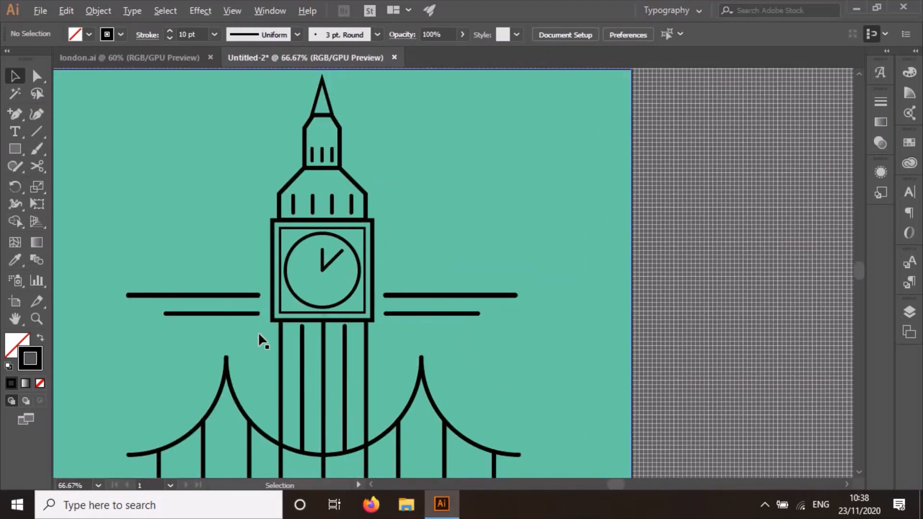
left_click(249, 313)
left_click(254, 295, "shift")
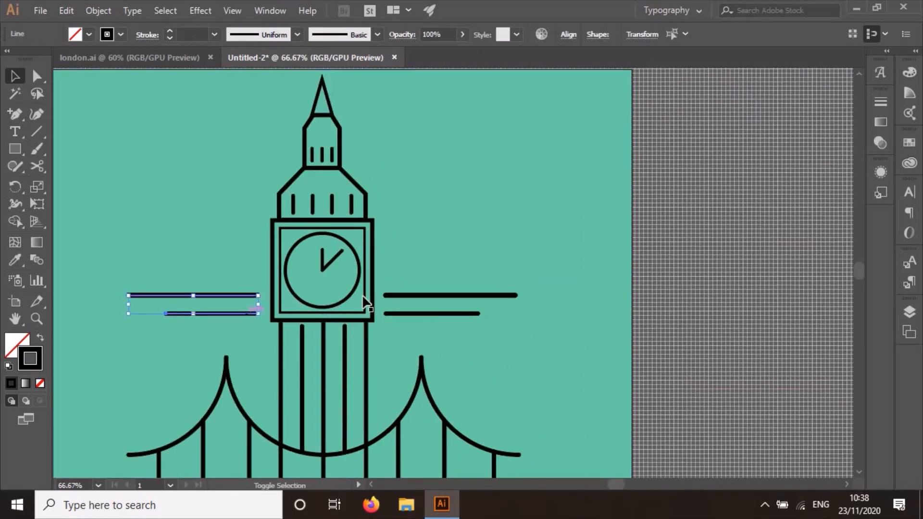
left_click(402, 295, "shift")
left_click(416, 313, "shift")
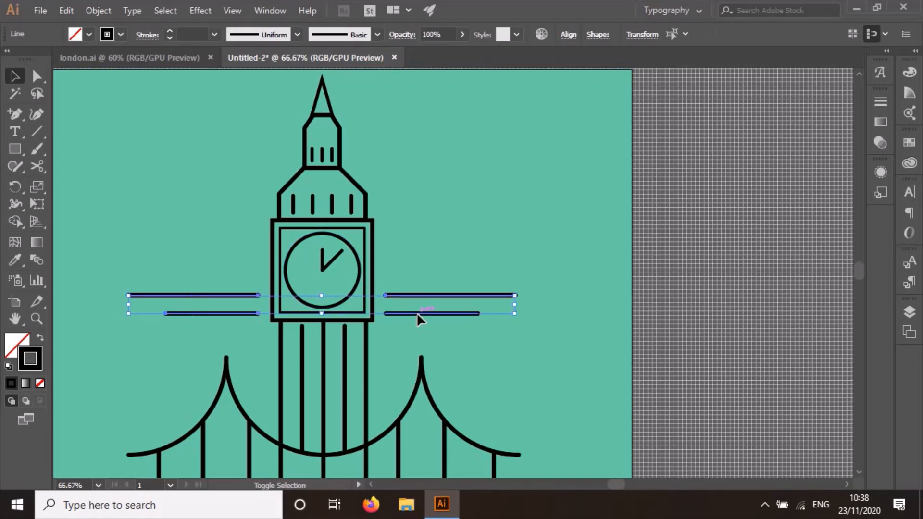
key("Up")
key("Up")
key("Up")
key("Up")
key("Up")
key("Up")
key("Up")
key("Up")
key("Up")
key("Up")
key("Up")
key("Up")
key("Up")
key("Up")
key("Up")
key("Up")
key("Up")
key("Up")
key("Up")
key("Up")
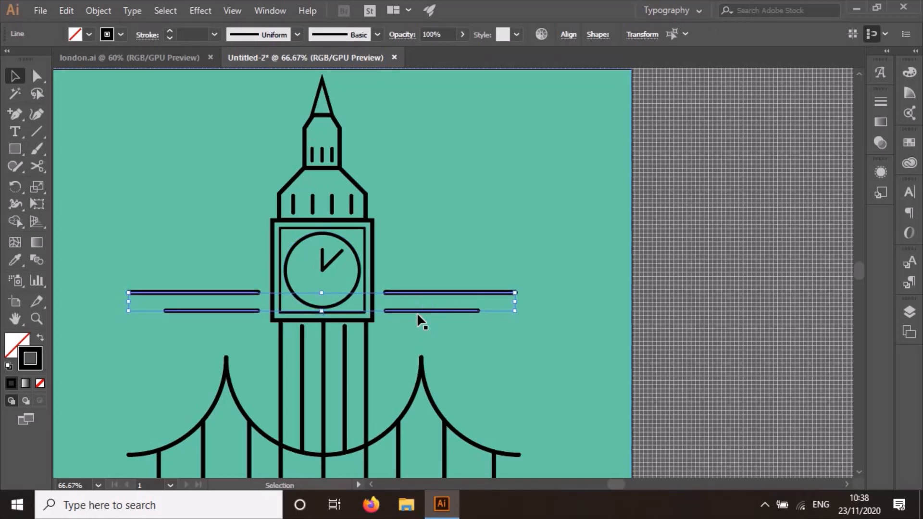
key("Up")
key("Up")
key("Up")
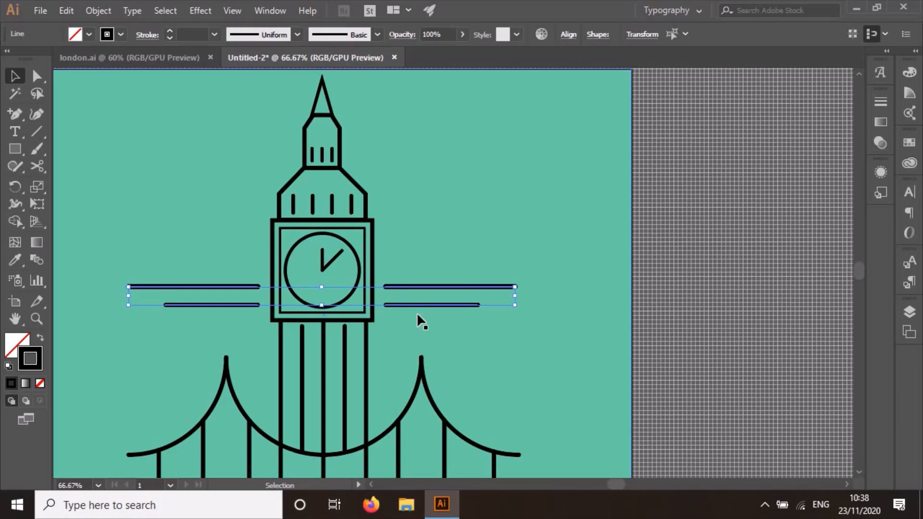
left_click(626, 301)
Step: Nudge the left pair of lines slightly outward, away from the clock tower
scroll(501, 288, "down", 1)
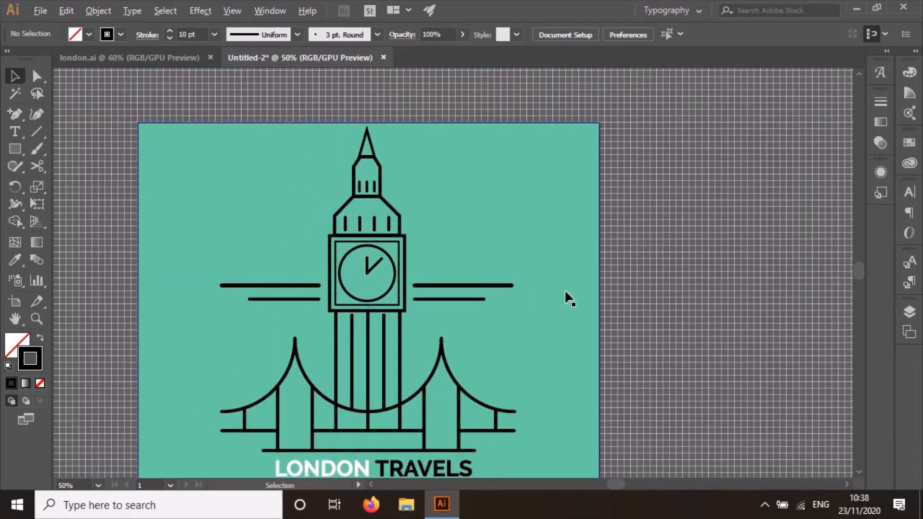
left_click(302, 299)
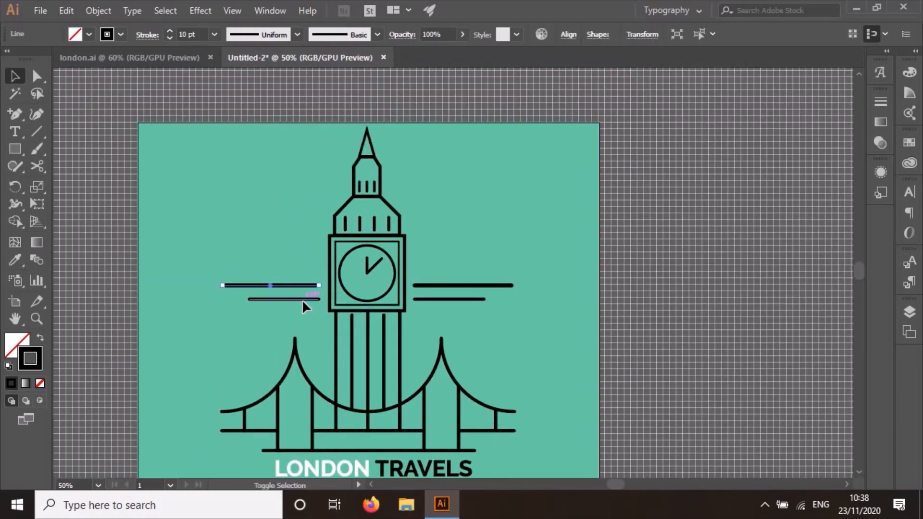
key("Left")
key("Left")
key("Left")
key("Left")
key("Left")
key("Left")
key("Left")
key("Left")
key("Left")
key("Left")
key("Left")
key("Left")
key("Left")
key("Left")
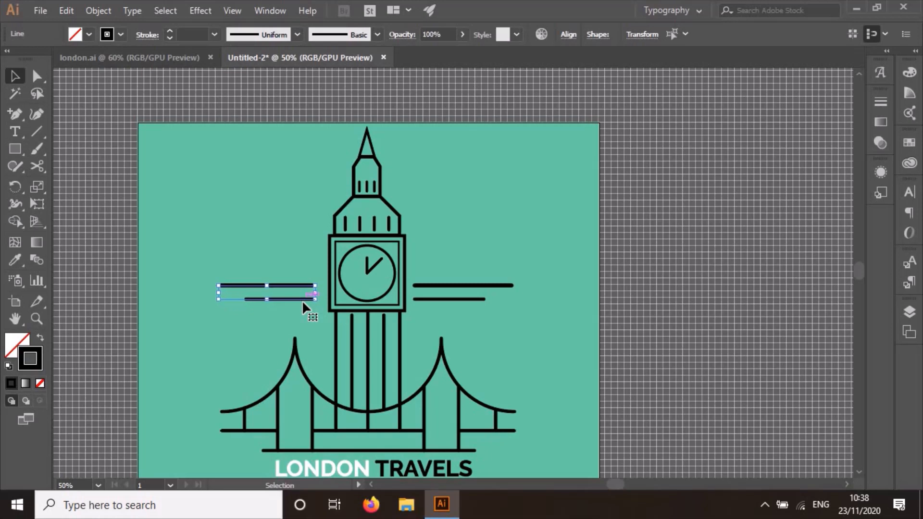
key("Right")
key("Right")
key("Right")
key("Right")
key("Right")
key("Right")
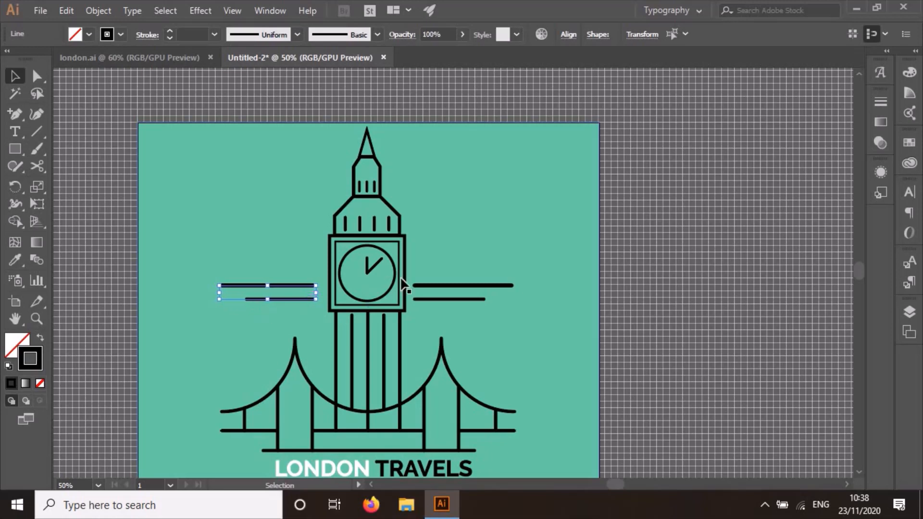
Step: Nudge the right pair of lines slightly outward to match the left pair's gap from the tower
left_click(450, 285)
left_click(451, 298, "shift")
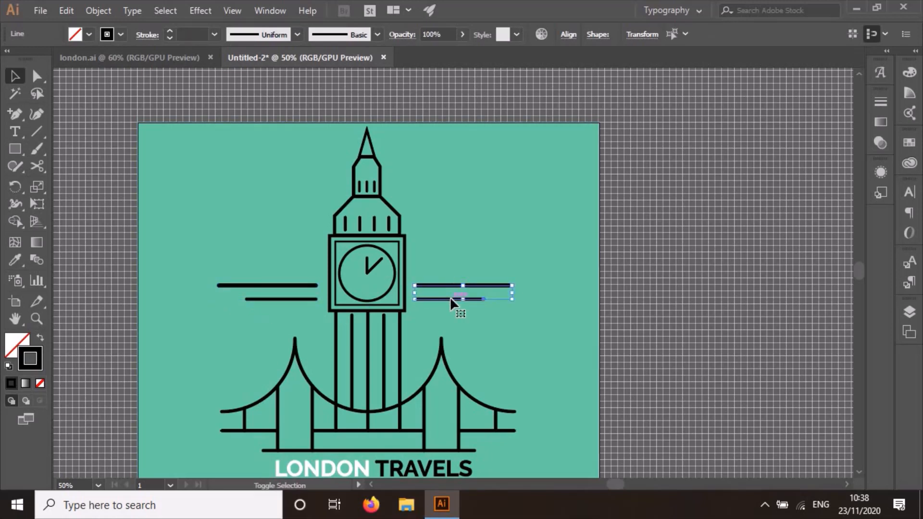
key("Right")
key("Right")
key("Right")
key("Right")
key("Right")
key("Right")
key("Right")
key("Right")
key("Right")
key("Right")
key("Right")
key("Right")
key("Right")
key("Right")
key("Right")
key("Right")
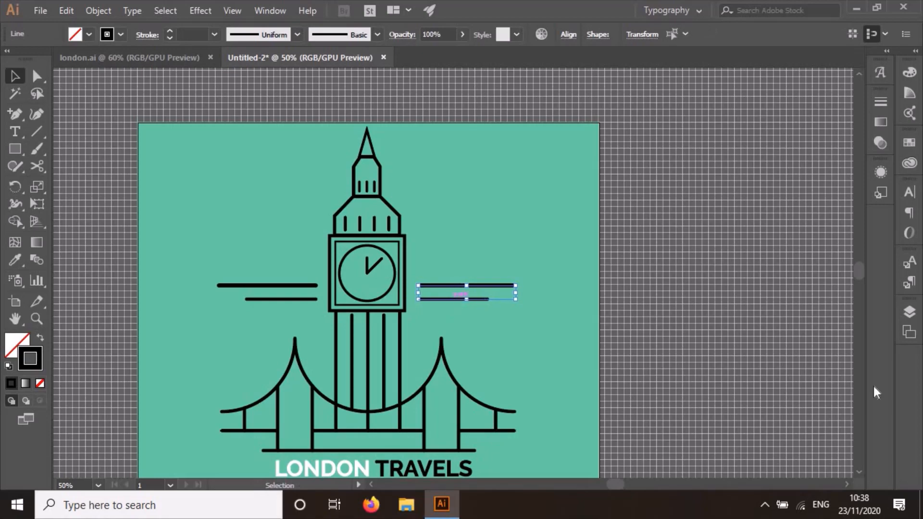
left_click(784, 373)
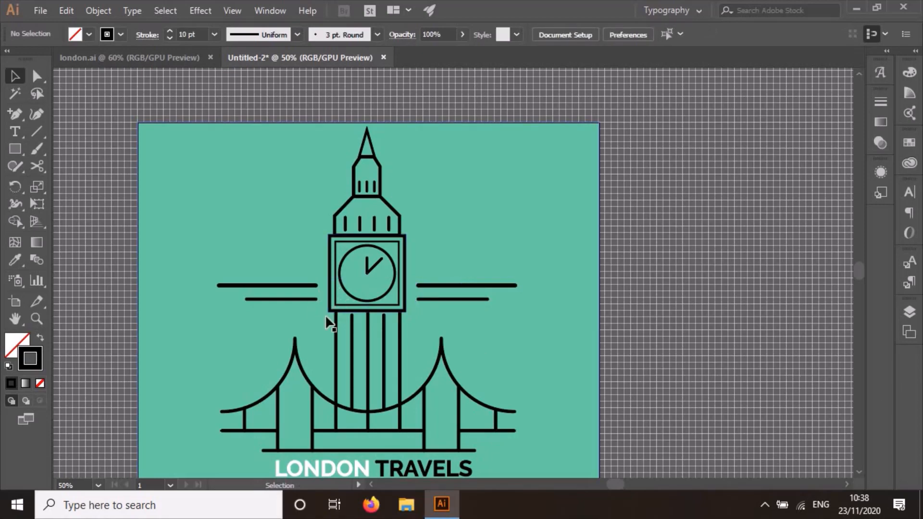
scroll(325, 317, "up", 2)
scroll(324, 316, "down", 2)
scroll(567, 314, "down", 1)
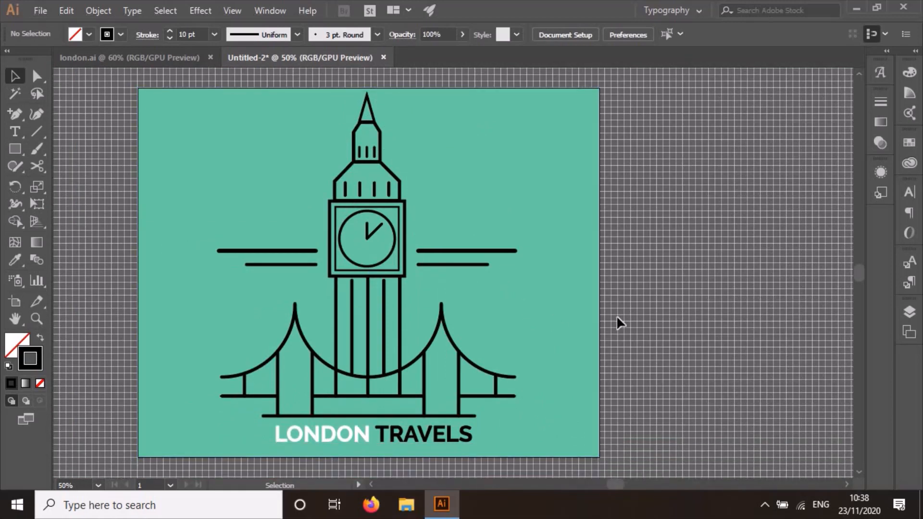